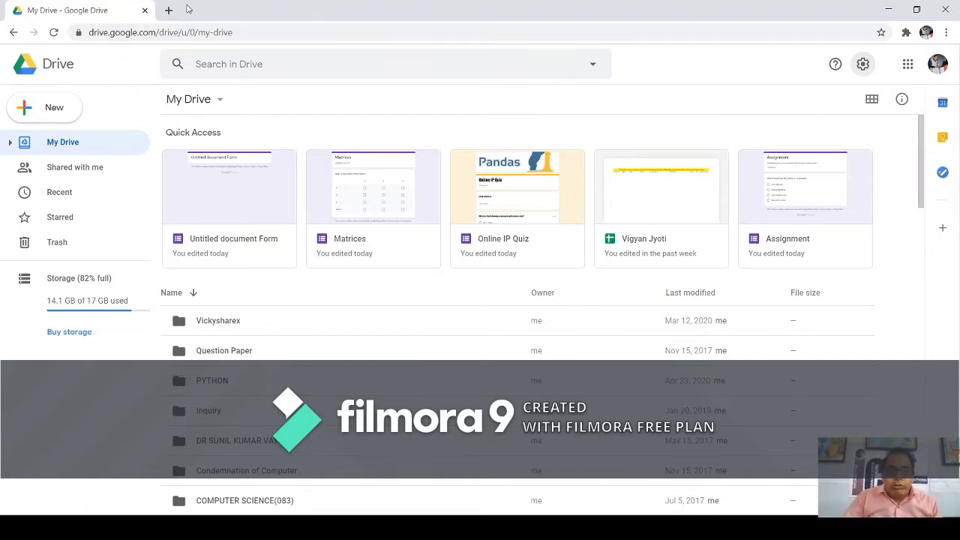
{"action": "left_click", "coordinate": [147, 35]}
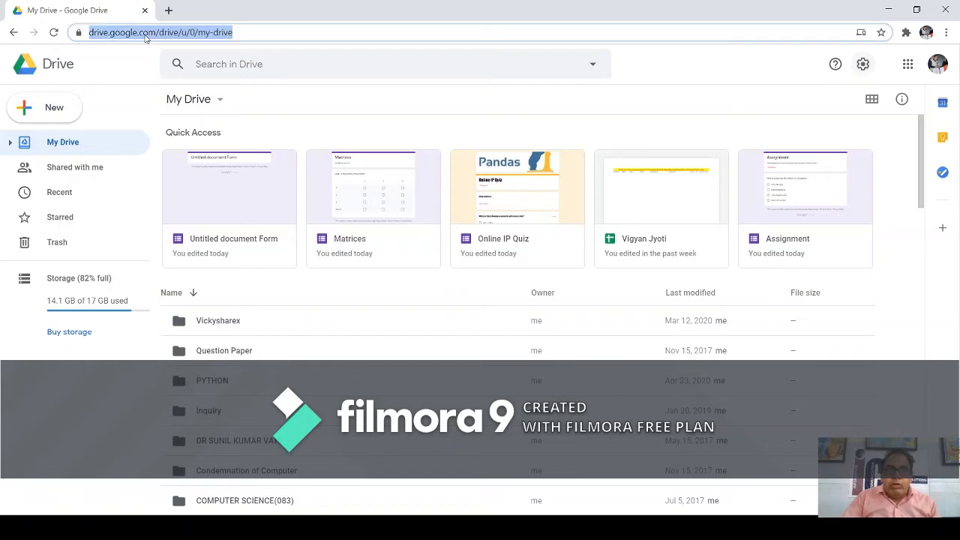
{"action": "left_click", "coordinate": [90, 33]}
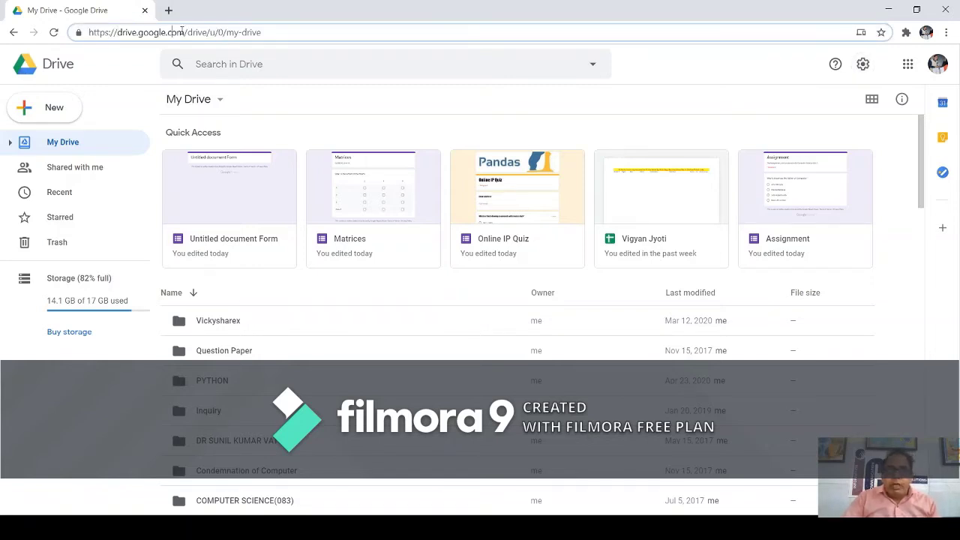
{"action": "left_click_drag", "start_coordinate": [264, 31], "coordinate": [75, 28]}
{"action": "type", "text": "de"}
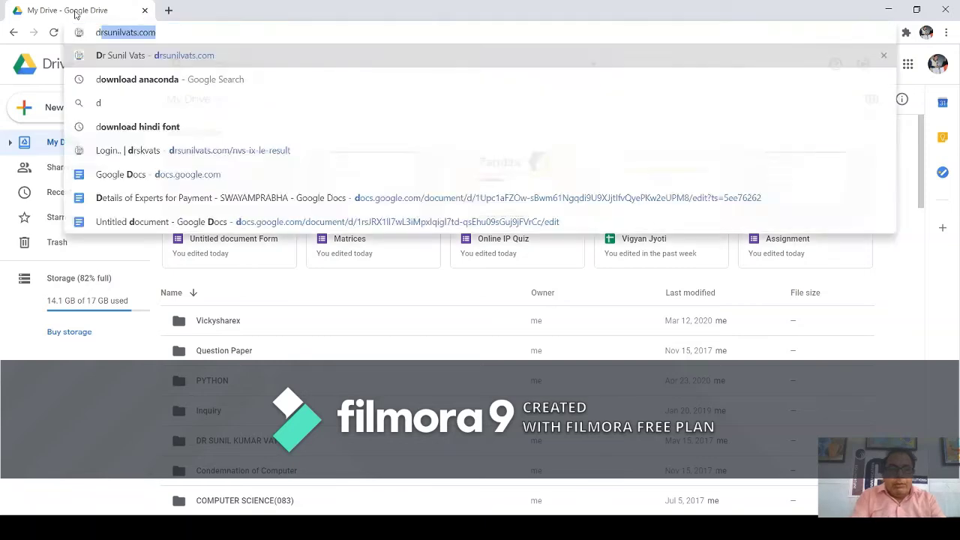
{"action": "key", "text": "BackSpace"}
{"action": "type", "text": "rive"}
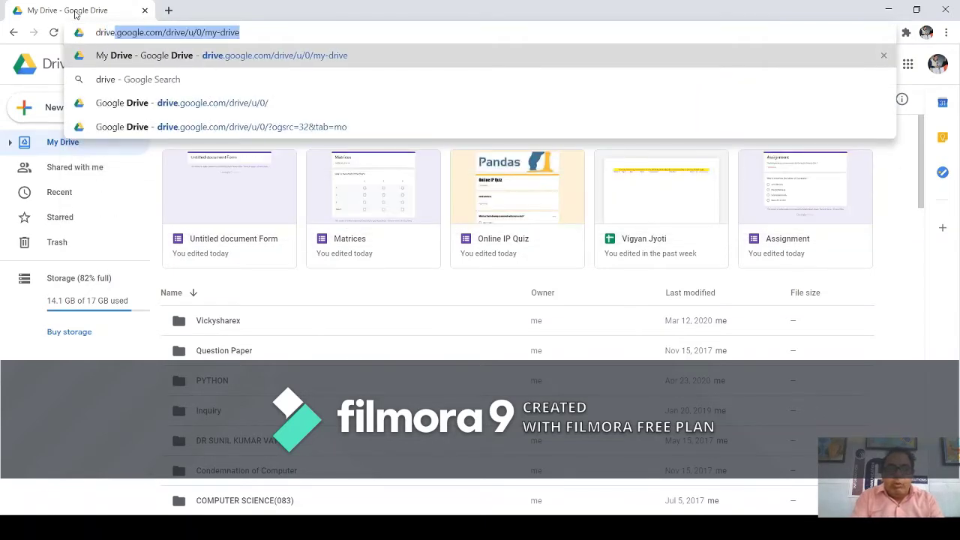
{"action": "type", "text": ".goog"}
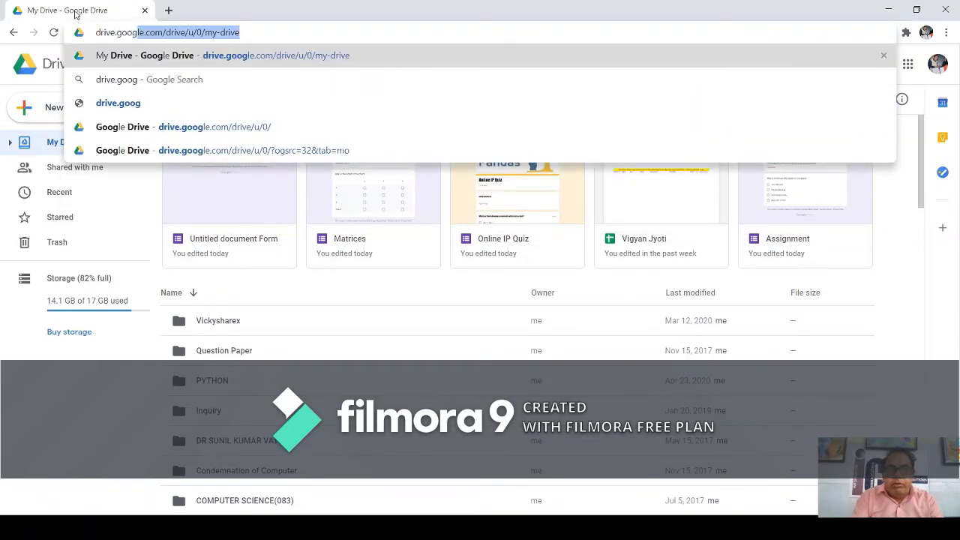
{"action": "type", "text": "le.com"}
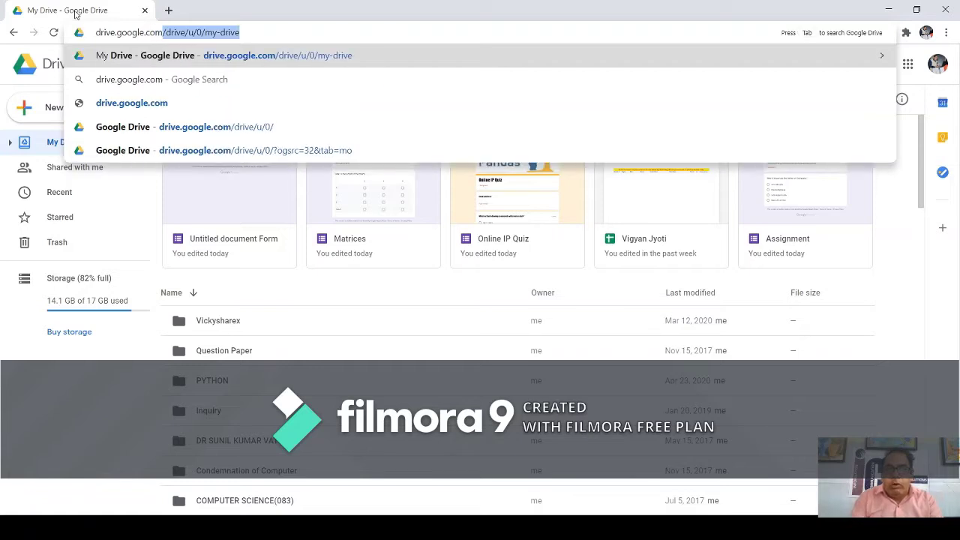
{"action": "key", "text": "Delete"}
{"action": "key", "text": "Return"}
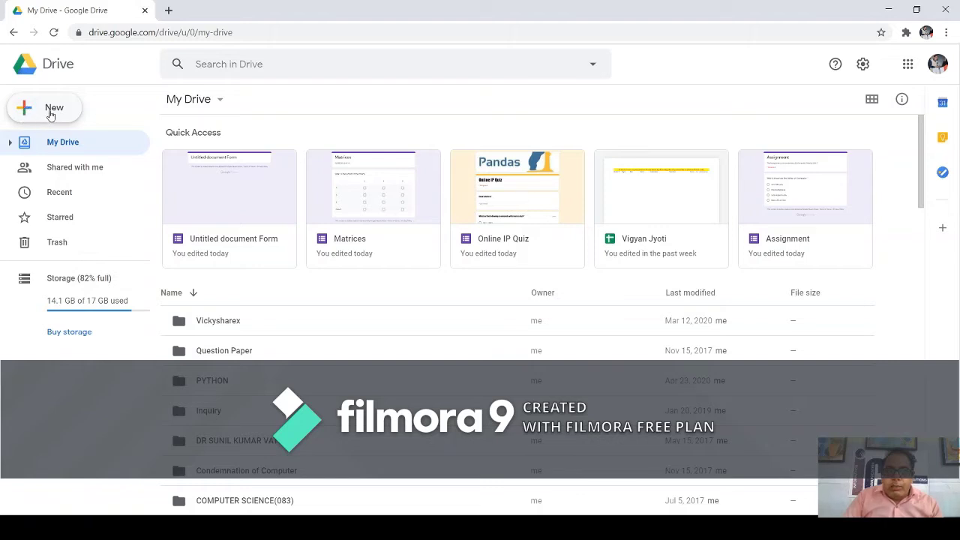
Start a blank Google Docs document from Drive's New menu.
{"action": "left_click", "coordinate": [51, 115]}
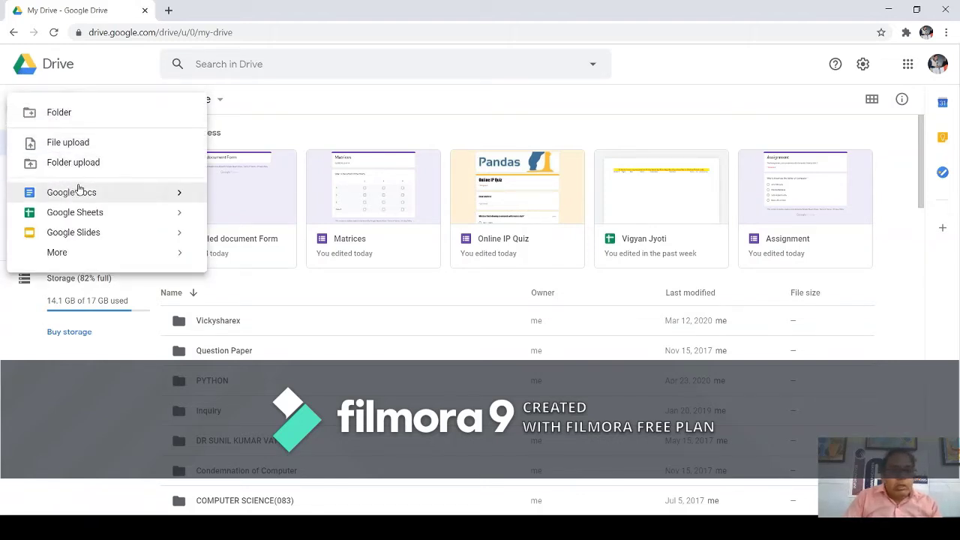
{"action": "mouse_move", "coordinate": [178, 193]}
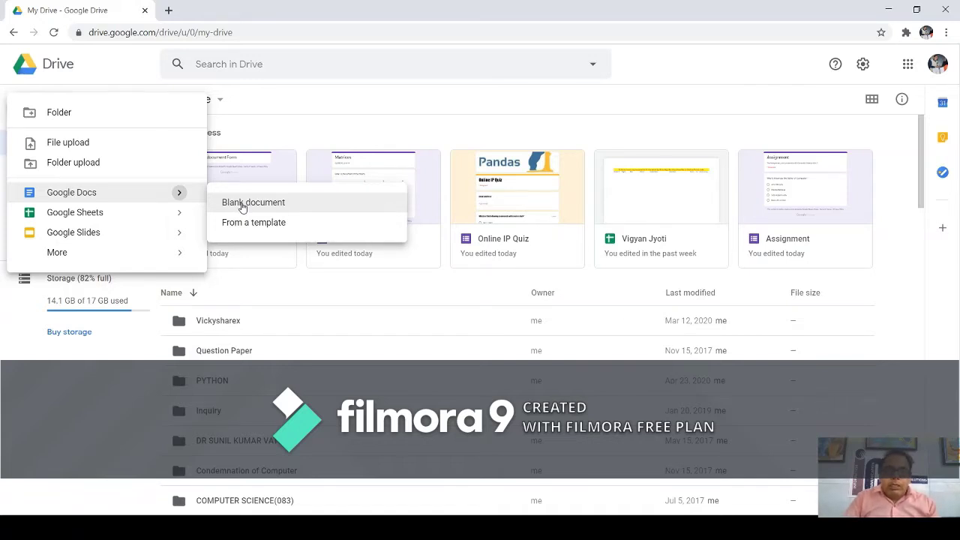
{"action": "left_click", "coordinate": [242, 207]}
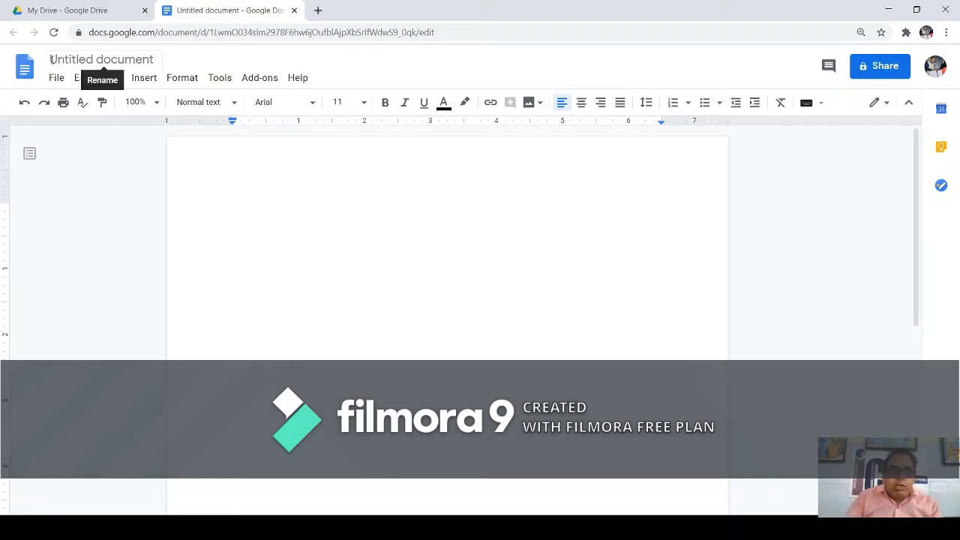
Title the untitled document 'Online Quiz for Student'.
{"action": "left_click", "coordinate": [56, 61]}
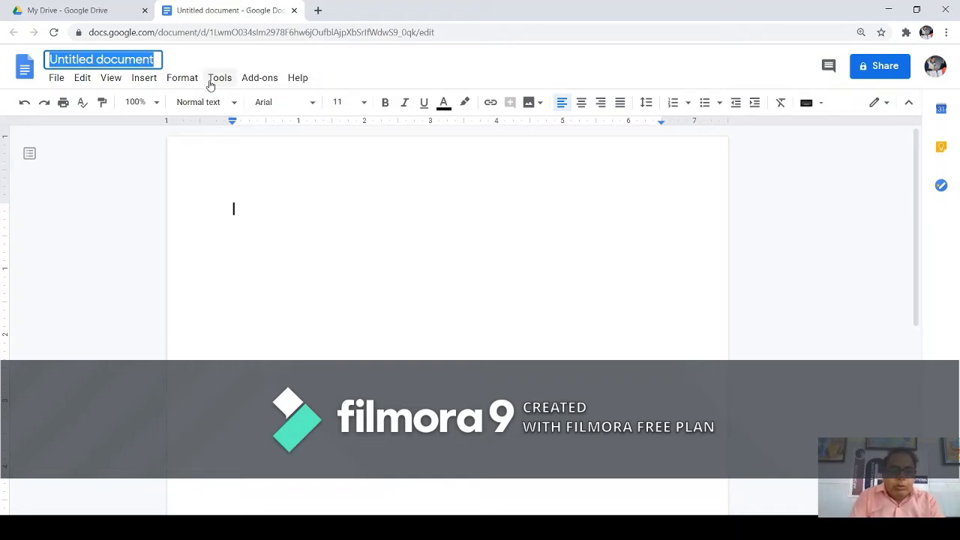
{"action": "type", "text": "Online Q"}
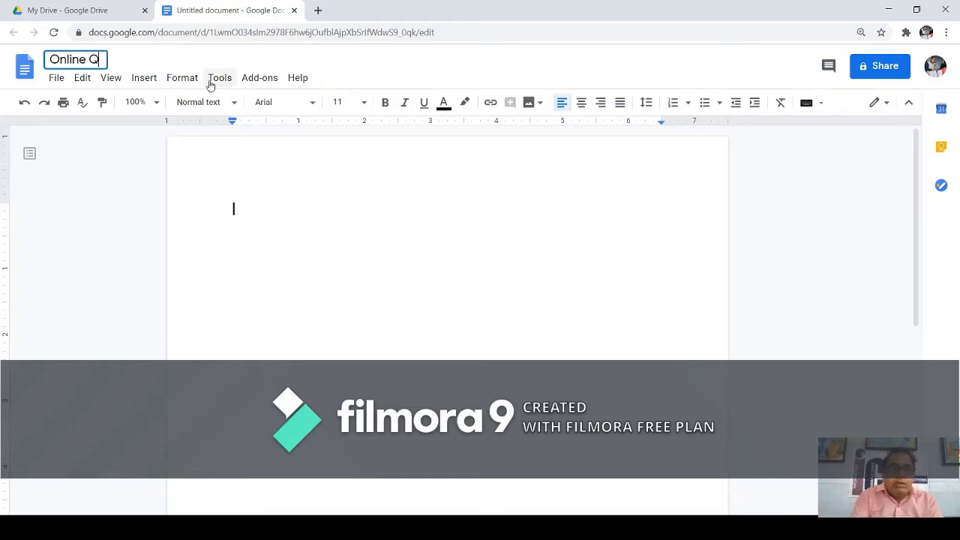
{"action": "type", "text": "uiz for "}
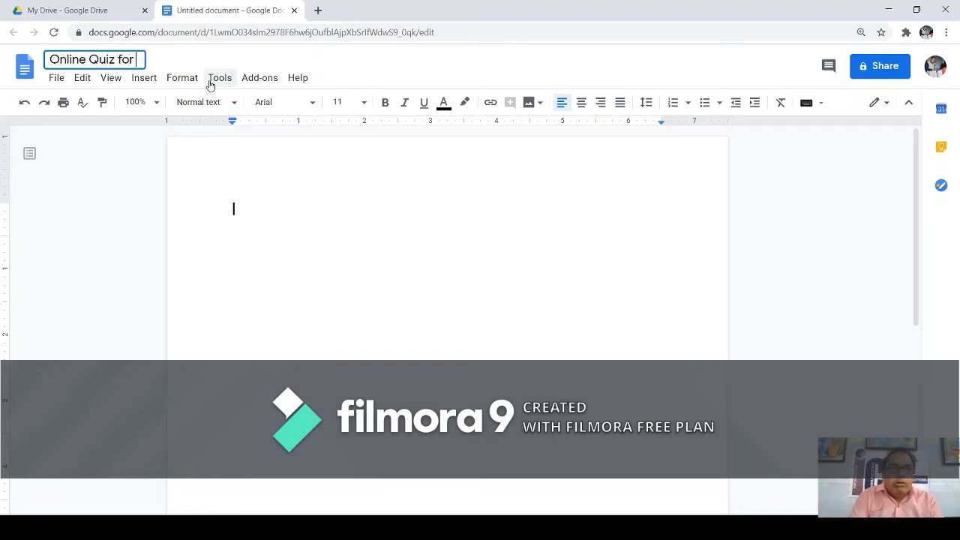
{"action": "type", "text": "Student"}
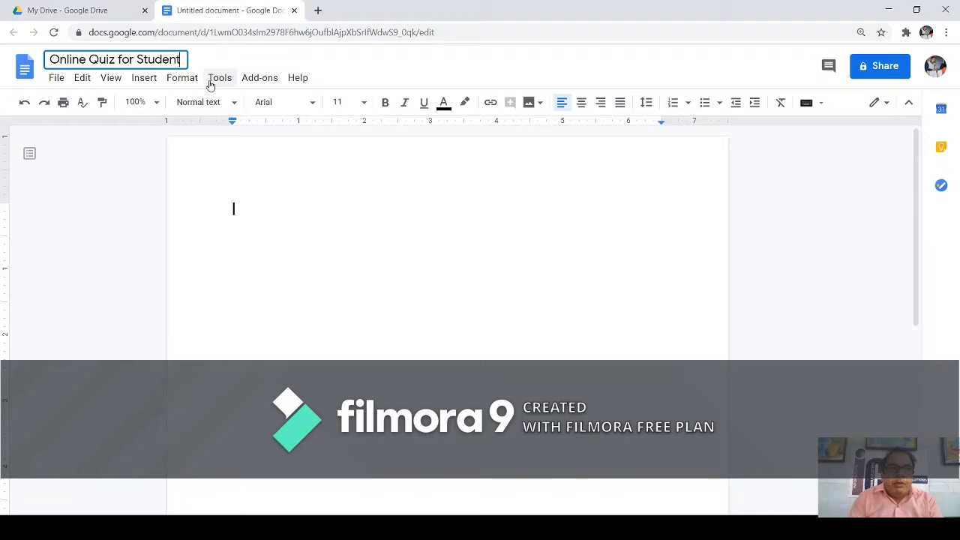
{"action": "left_click", "coordinate": [259, 58]}
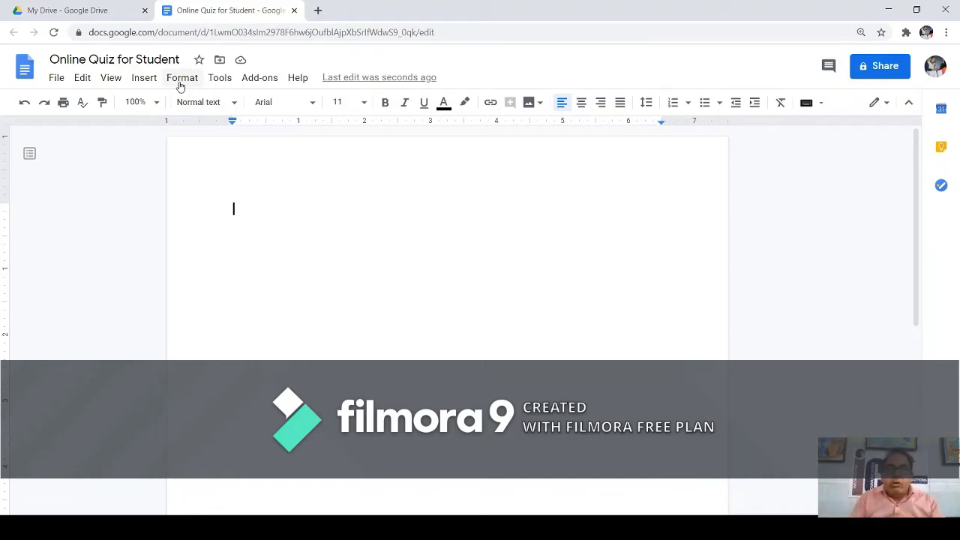
Turn on Voice typing from the Tools menu, showing the English (US) dictation panel.
{"action": "left_click", "coordinate": [217, 79]}
{"action": "mouse_move", "coordinate": [245, 83]}
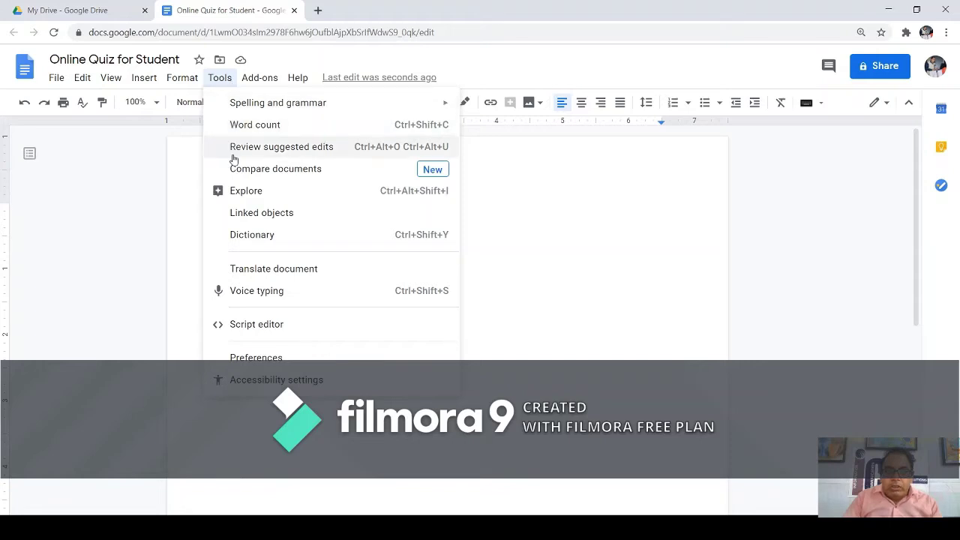
{"action": "left_click", "coordinate": [257, 291]}
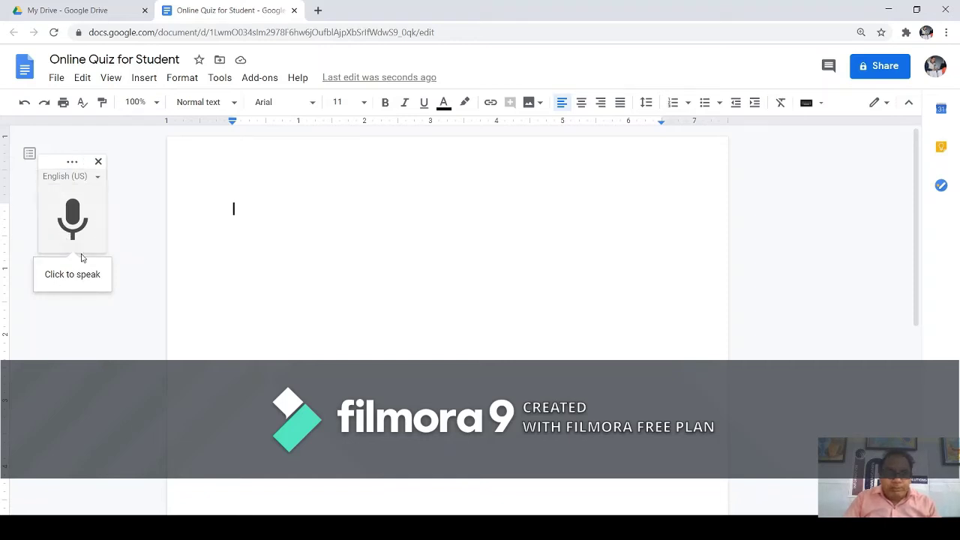
{"action": "left_click", "coordinate": [98, 179]}
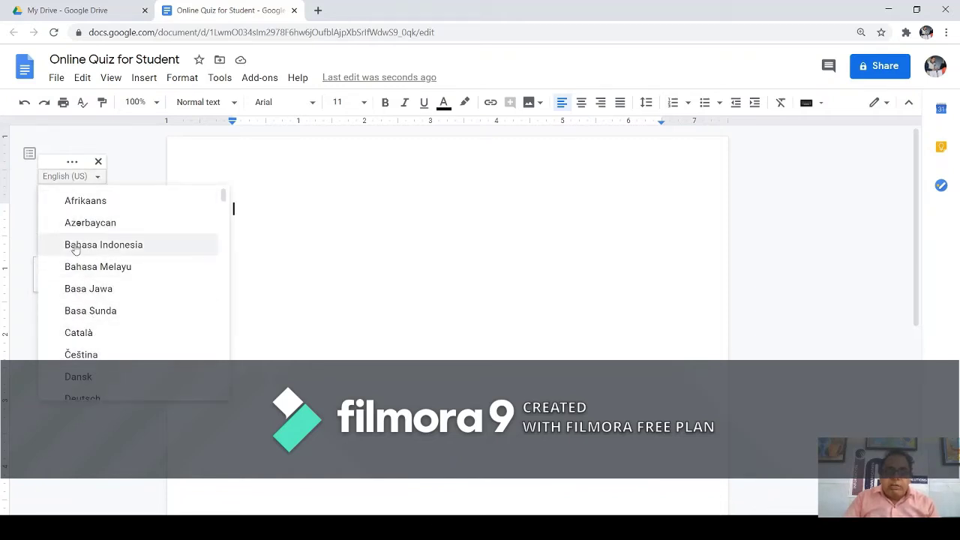
{"action": "scroll", "coordinate": [79, 241], "scroll_direction": "down", "scroll_amount": 6}
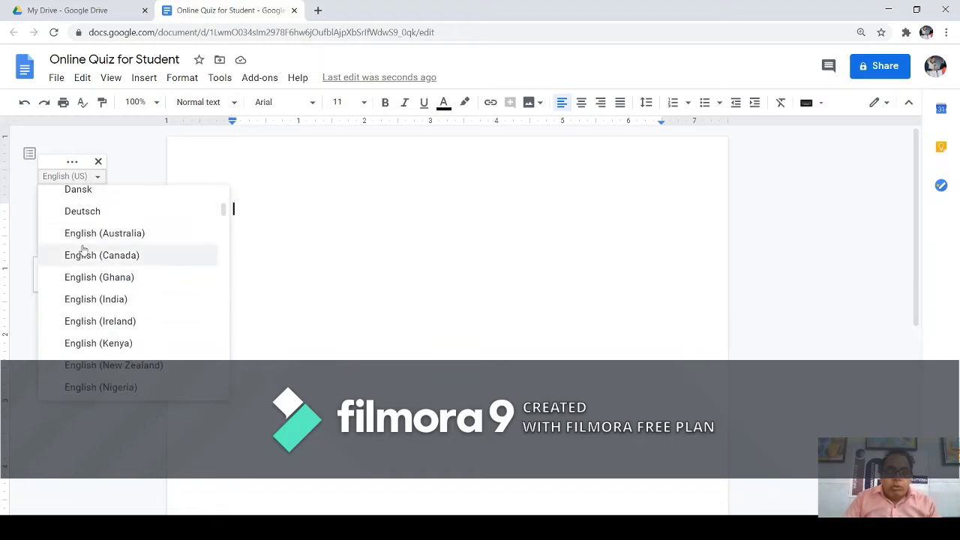
{"action": "scroll", "coordinate": [84, 247], "scroll_direction": "down", "scroll_amount": 8}
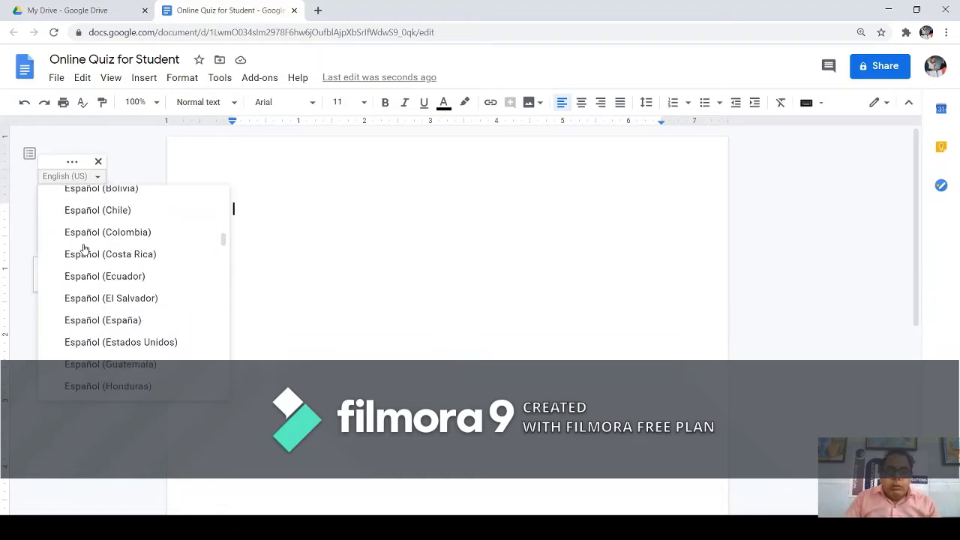
{"action": "scroll", "coordinate": [84, 243], "scroll_direction": "down", "scroll_amount": 8}
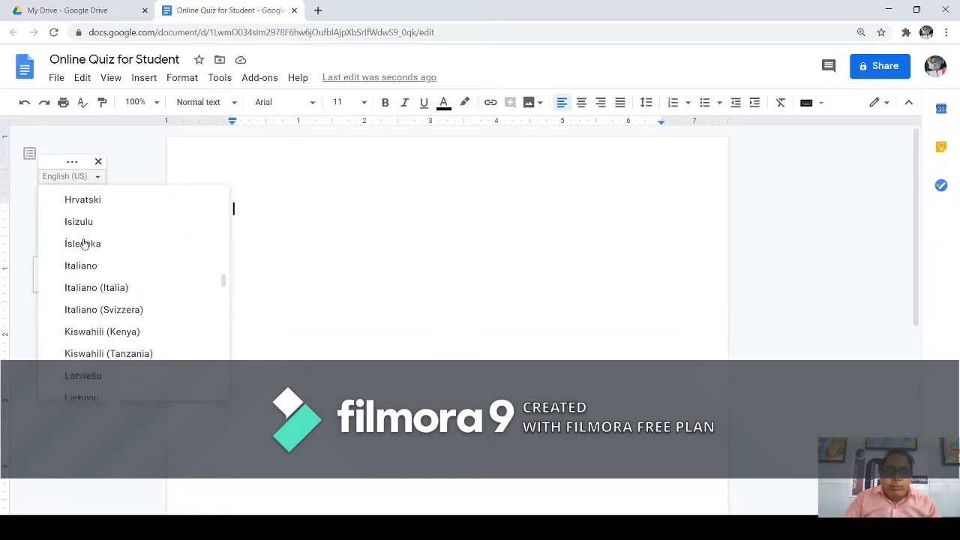
{"action": "scroll", "coordinate": [84, 244], "scroll_direction": "up", "scroll_amount": 12}
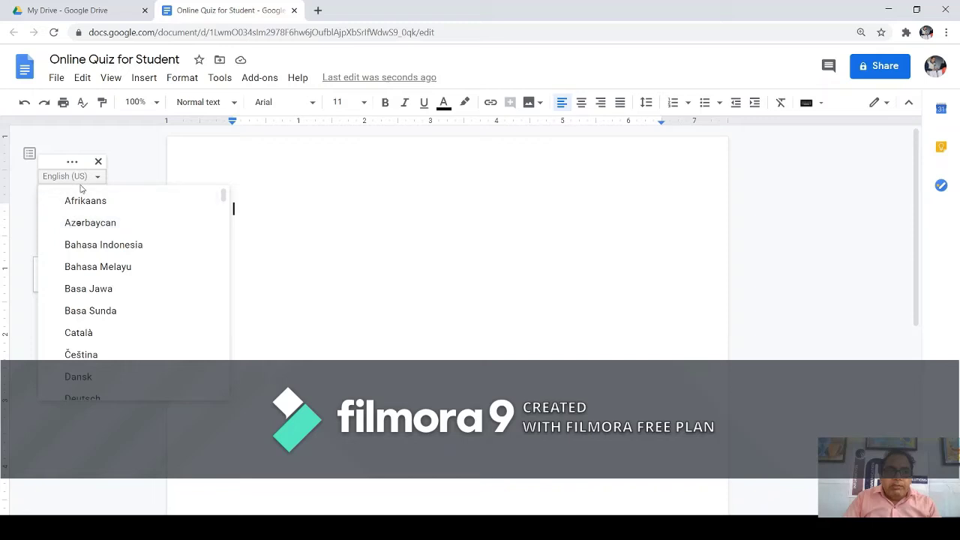
{"action": "left_click", "coordinate": [128, 174]}
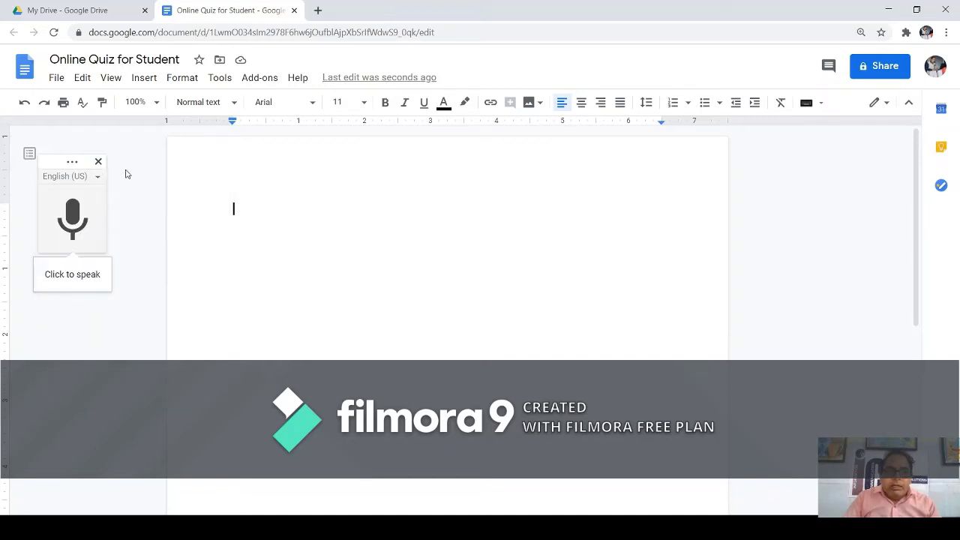
Dictate 'Navoday Vidyalay Samiti I am studying in class 12th' in two microphone passes.
{"action": "left_click", "coordinate": [68, 221]}
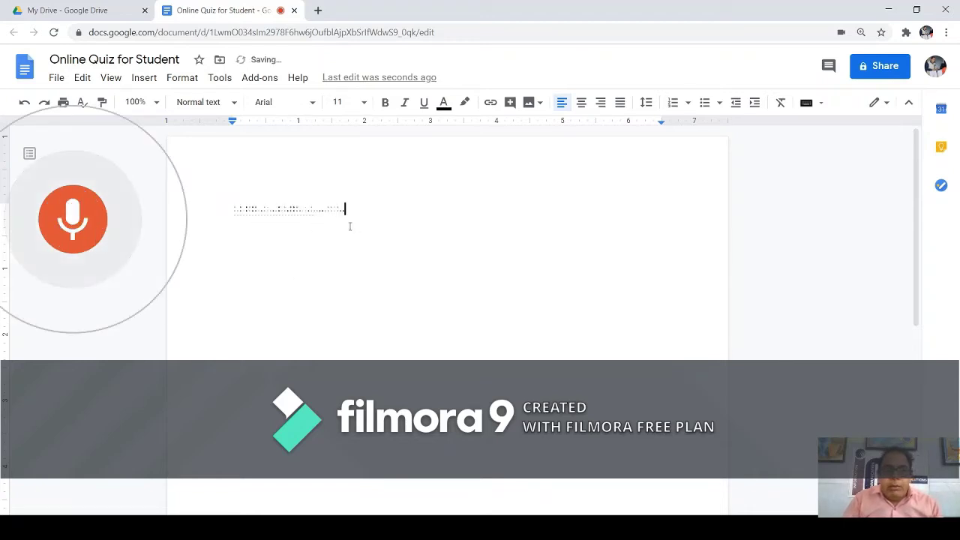
{"action": "left_click", "coordinate": [99, 223]}
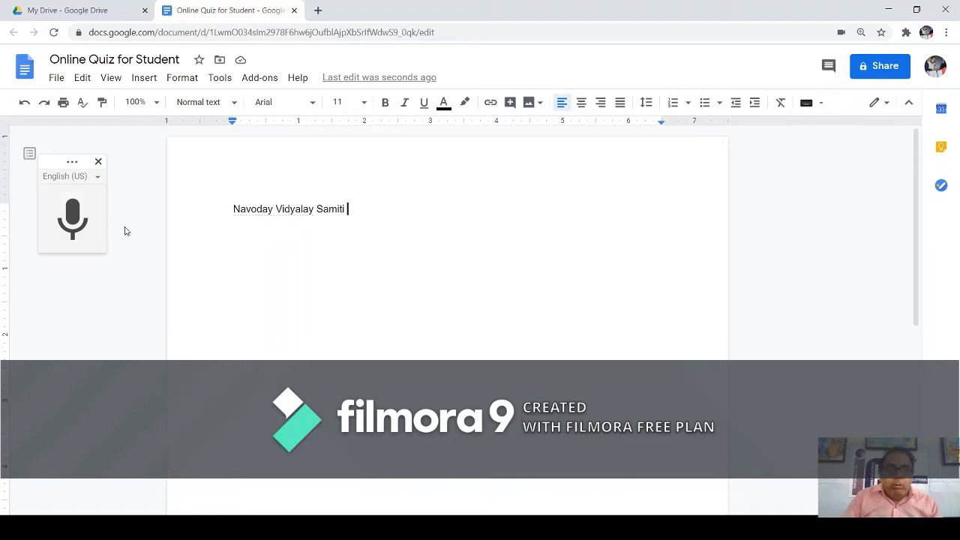
{"action": "left_click", "coordinate": [73, 218]}
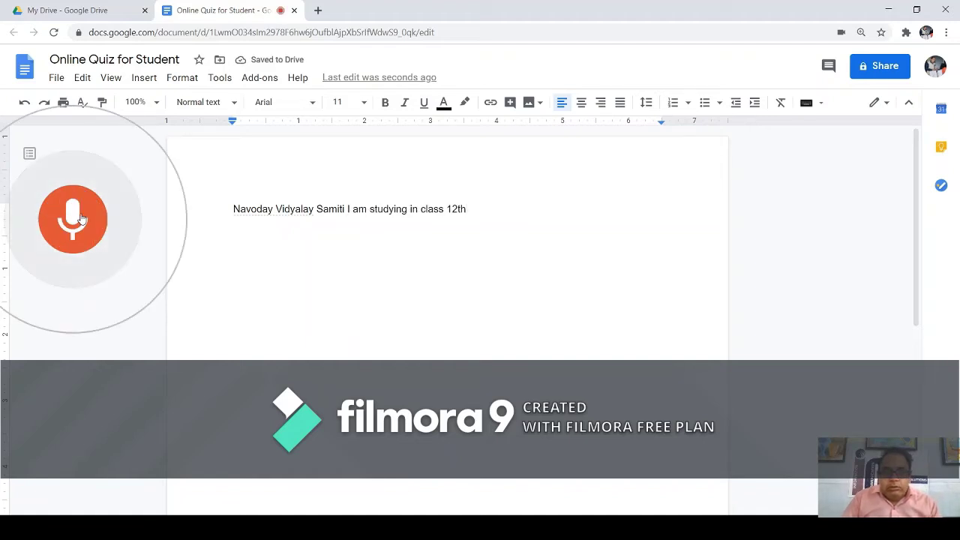
{"action": "left_click", "coordinate": [82, 218]}
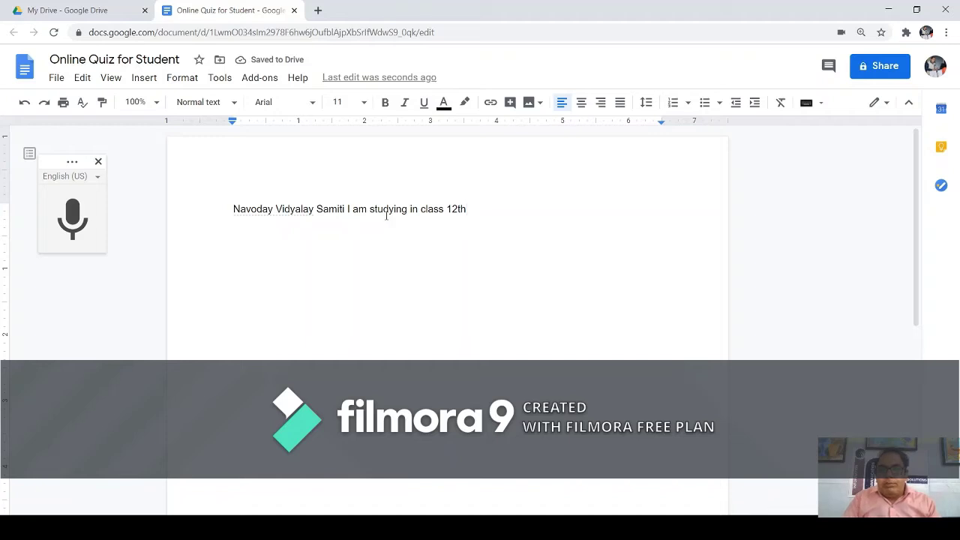
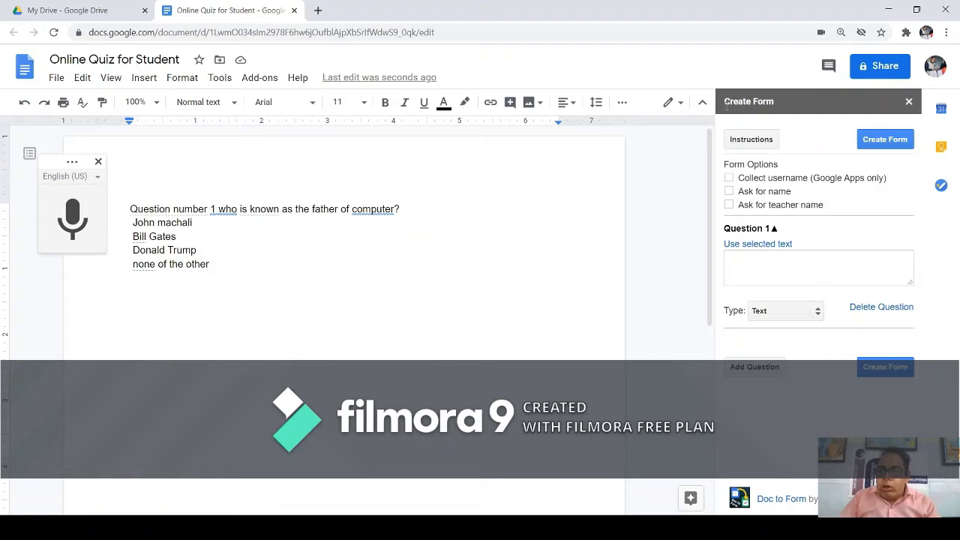
Look over the Doc to Form instructions, then return to the form editor.
{"action": "left_click_drag", "start_coordinate": [726, 105], "coordinate": [773, 103]}
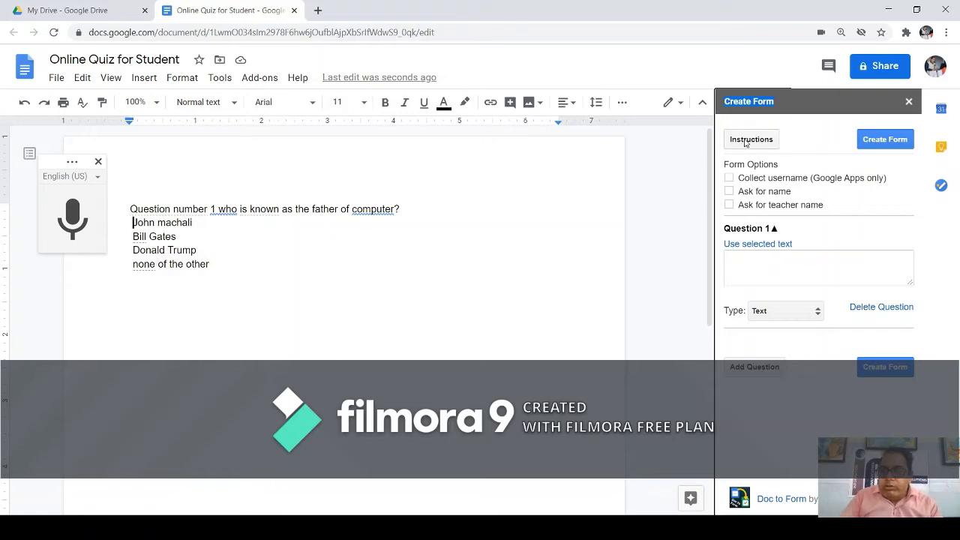
{"action": "left_click", "coordinate": [748, 141]}
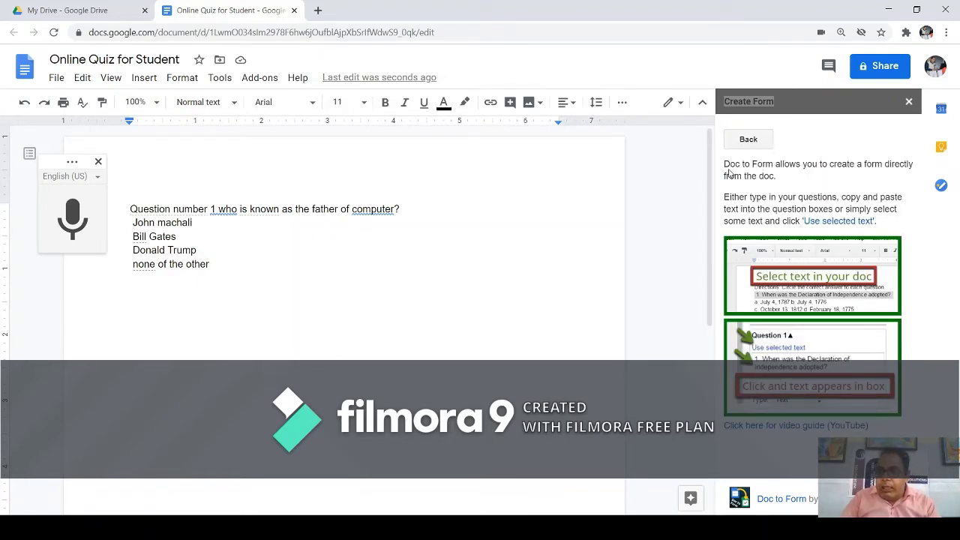
{"action": "left_click_drag", "start_coordinate": [725, 165], "coordinate": [878, 177]}
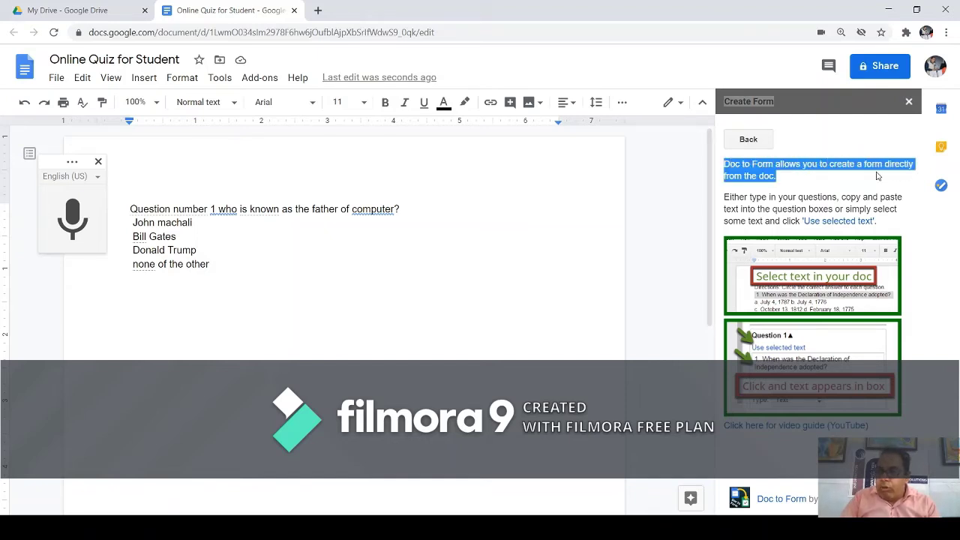
{"action": "left_click", "coordinate": [781, 183]}
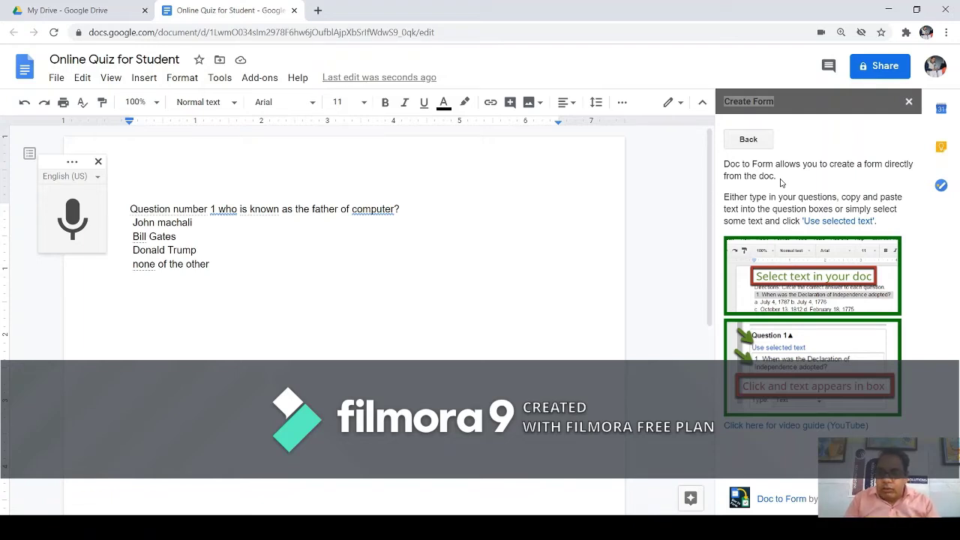
{"action": "left_click", "coordinate": [739, 141]}
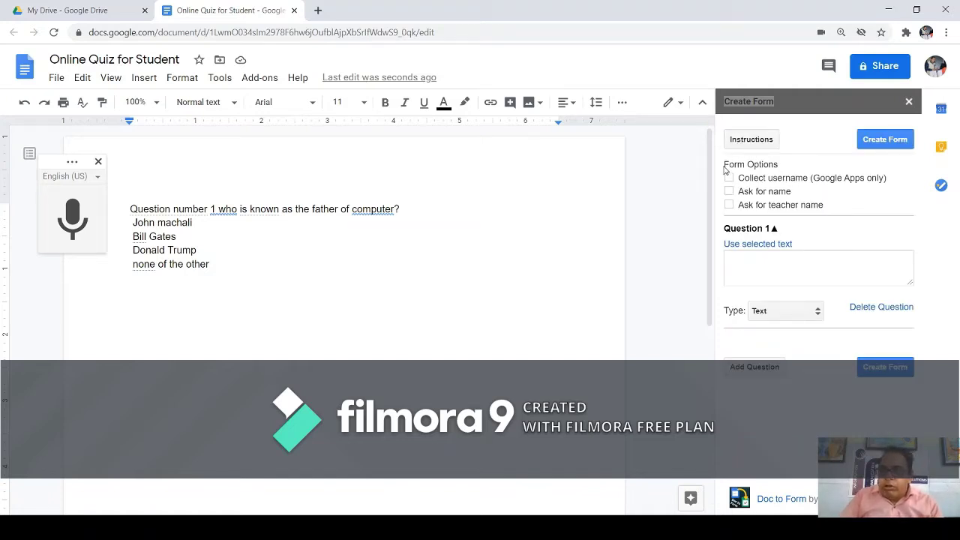
Enable 'Collect username (Google Apps only)' and 'Ask for name' under Form Options.
{"action": "left_click_drag", "start_coordinate": [725, 164], "coordinate": [776, 165]}
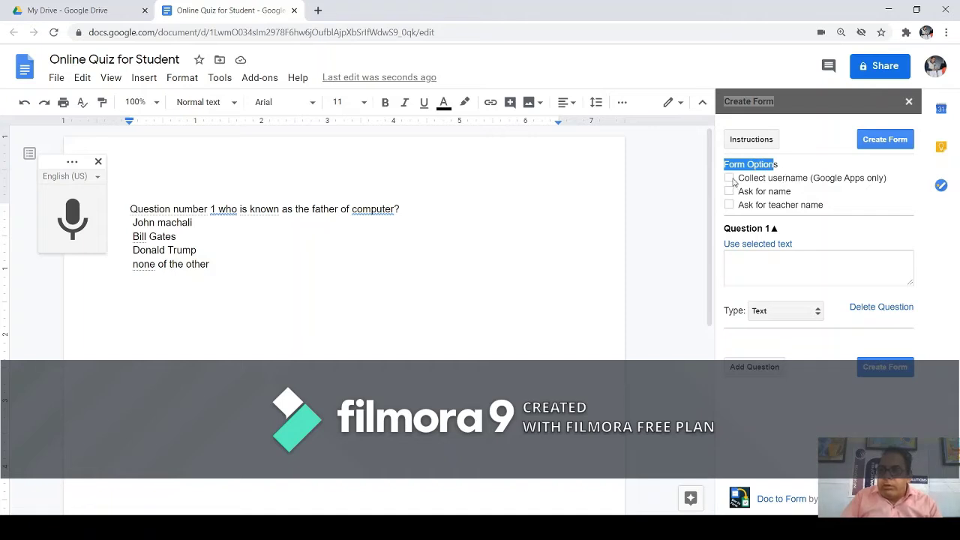
{"action": "left_click", "coordinate": [730, 179]}
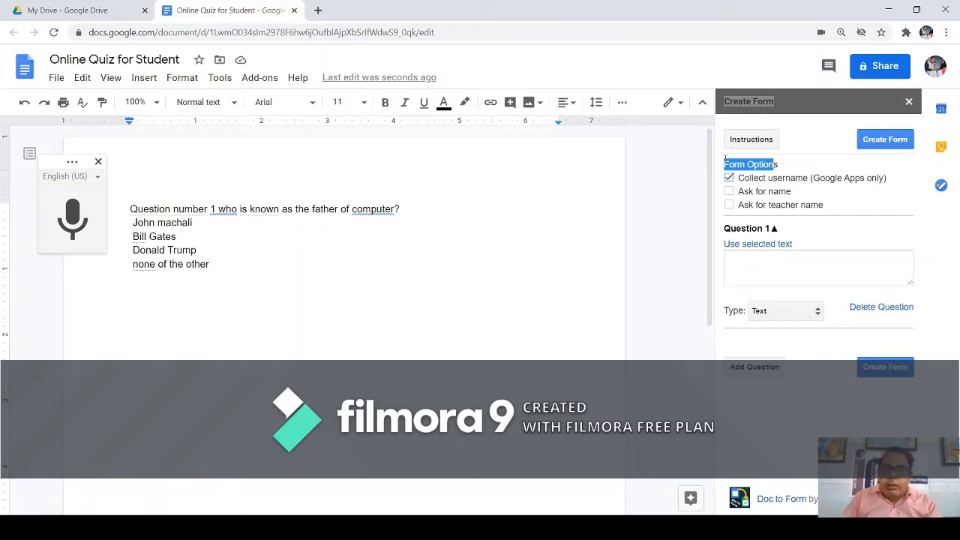
{"action": "left_click", "coordinate": [729, 192]}
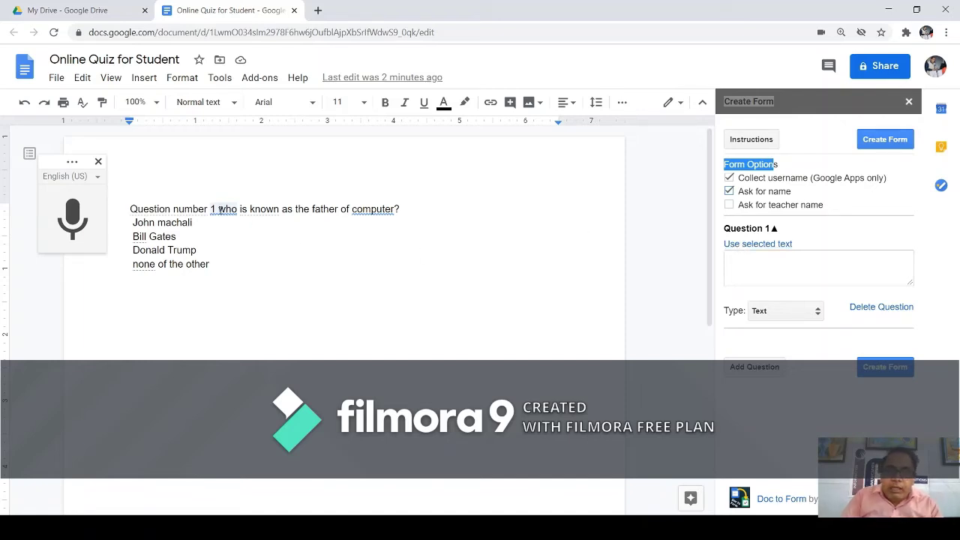
Fill Question 1 from the document line 'Who is known as the father of computer?', capitalising the W.
{"action": "left_click_drag", "start_coordinate": [218, 210], "coordinate": [402, 210]}
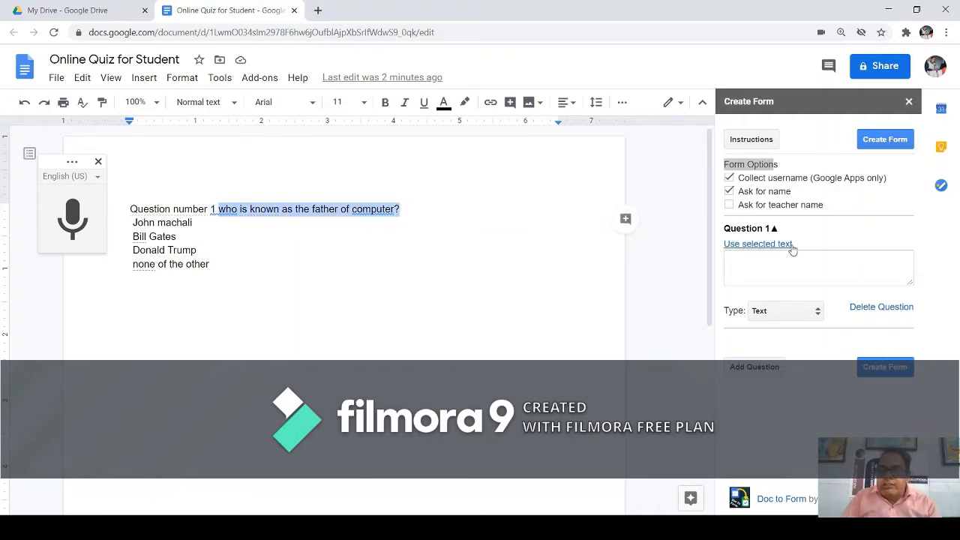
{"action": "left_click", "coordinate": [758, 246]}
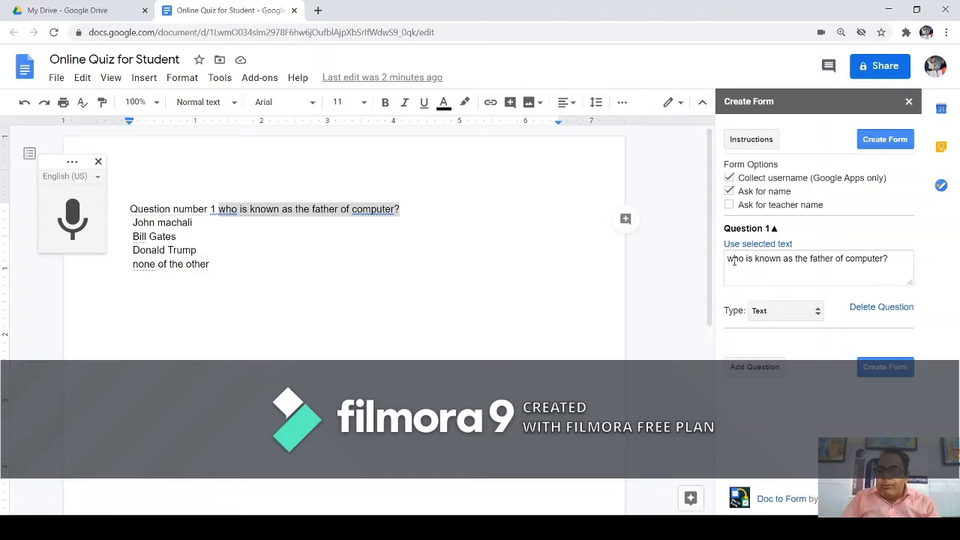
{"action": "left_click", "coordinate": [736, 261]}
{"action": "key", "text": "BackSpace"}
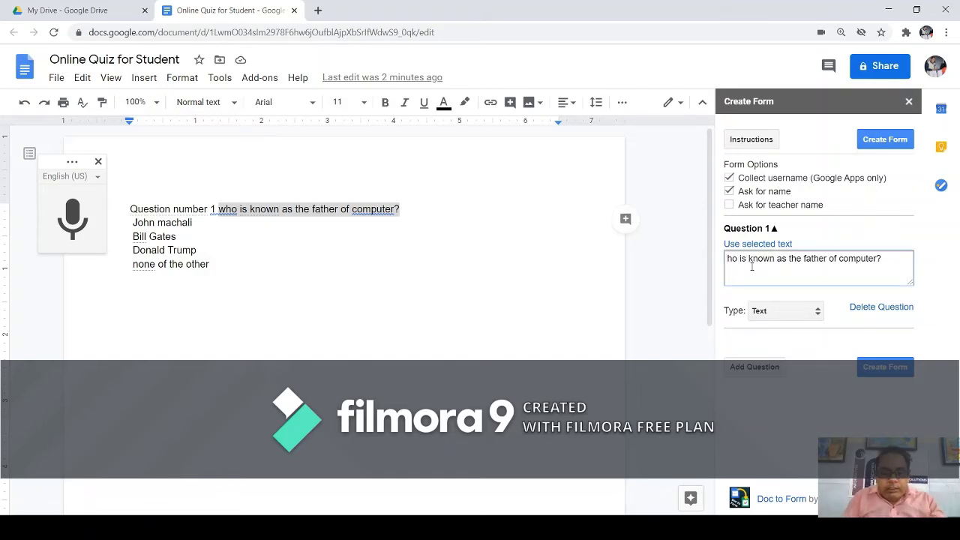
{"action": "type", "text": "W"}
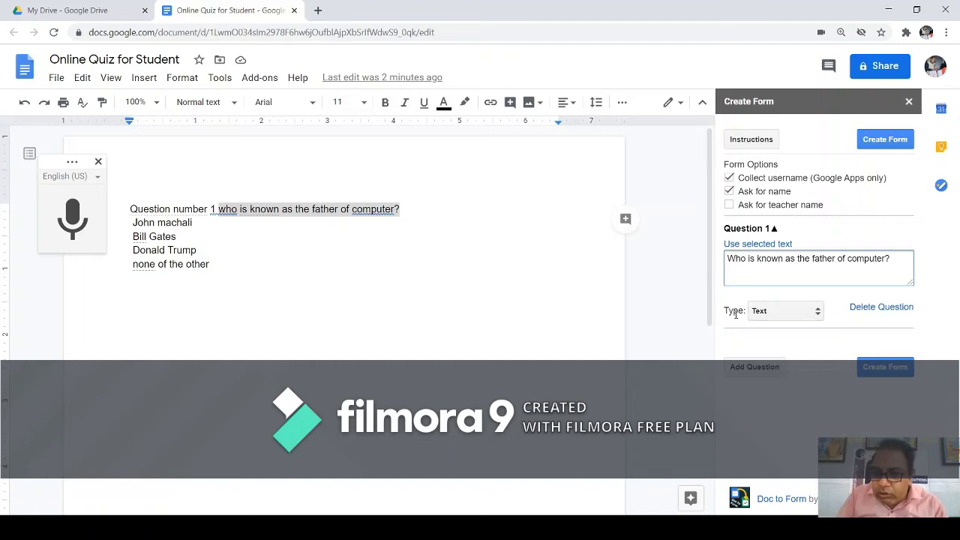
{"action": "left_click_drag", "start_coordinate": [725, 311], "coordinate": [747, 313]}
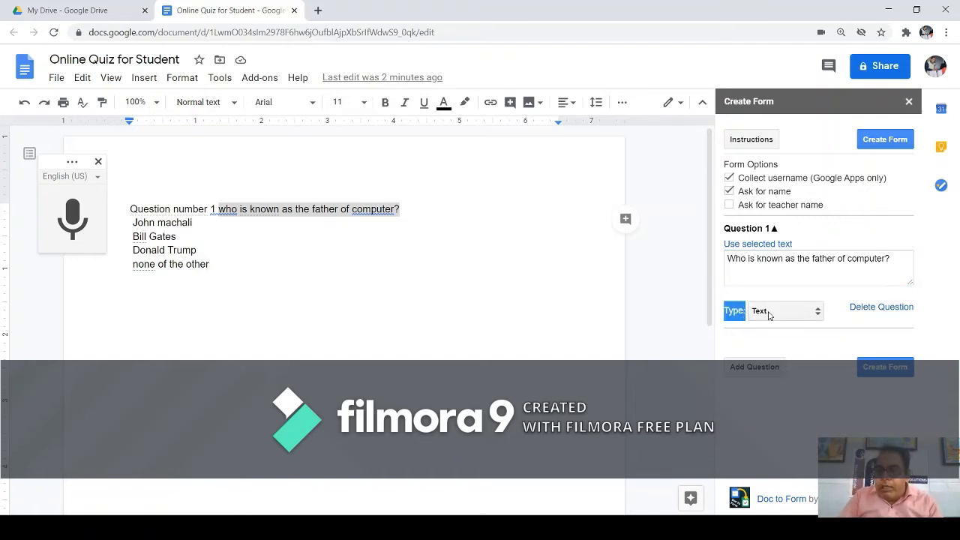
{"action": "left_click", "coordinate": [818, 316]}
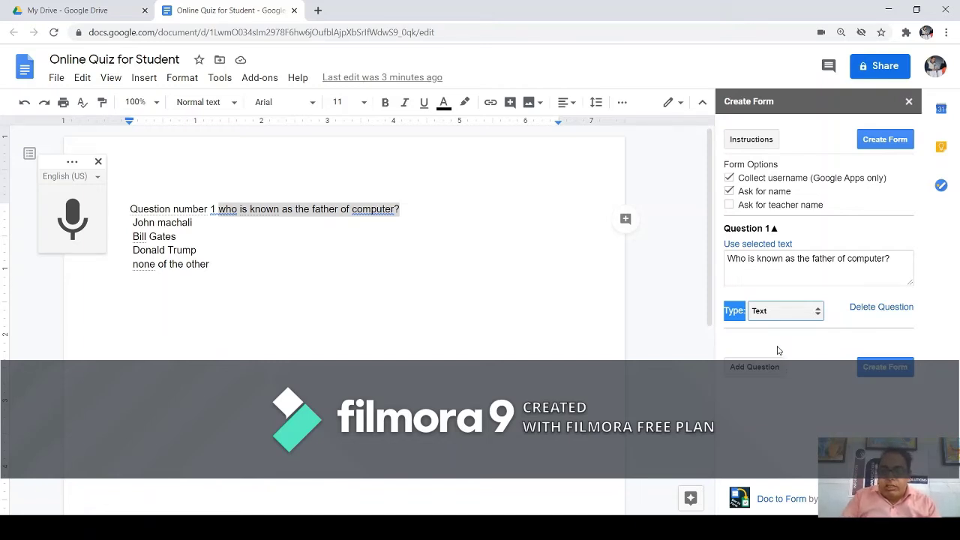
Make Question 1 Multiple Choice and paste the document's four answer lines as options.
{"action": "left_click", "coordinate": [778, 350]}
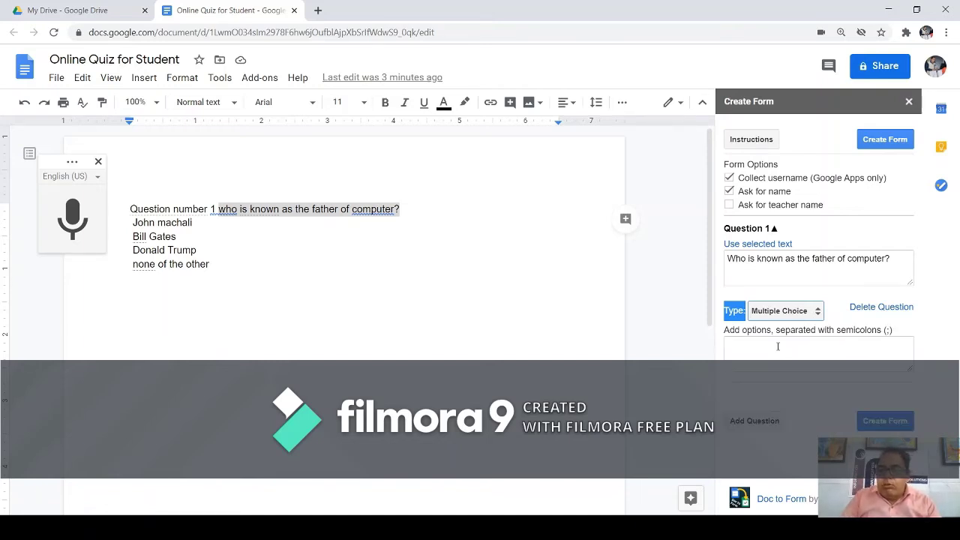
{"action": "left_click", "coordinate": [134, 224]}
{"action": "left_click_drag", "start_coordinate": [140, 234], "coordinate": [215, 267]}
{"action": "key", "text": "ctrl+c"}
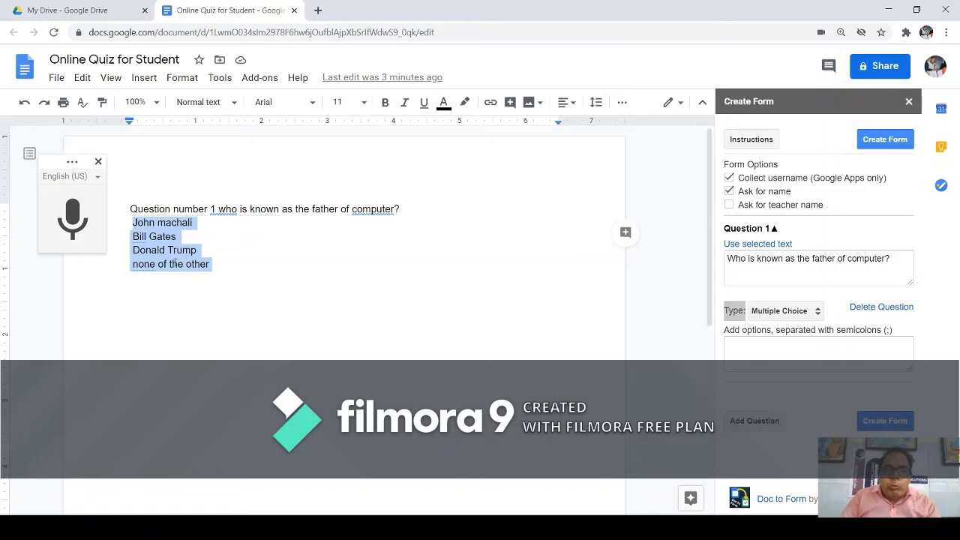
{"action": "right_click", "coordinate": [175, 259]}
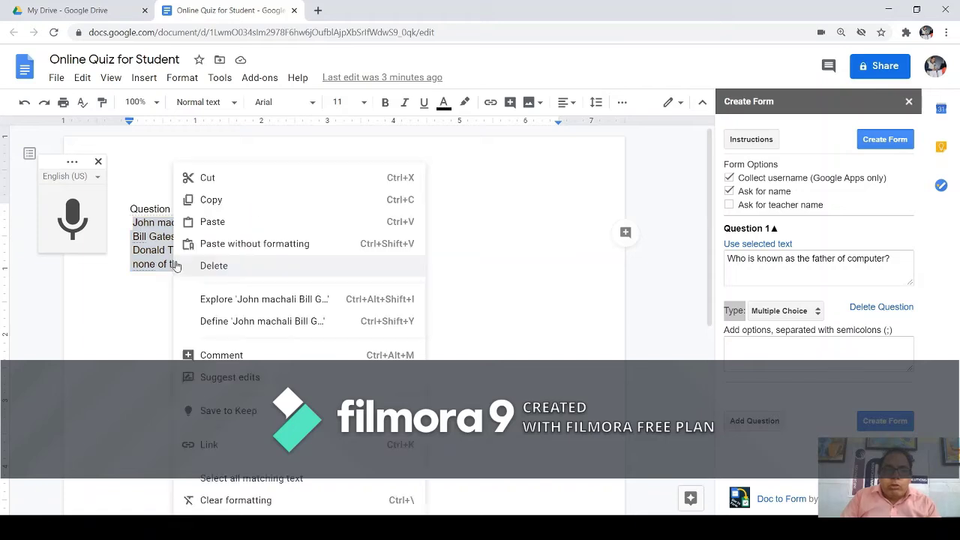
{"action": "left_click", "coordinate": [199, 201]}
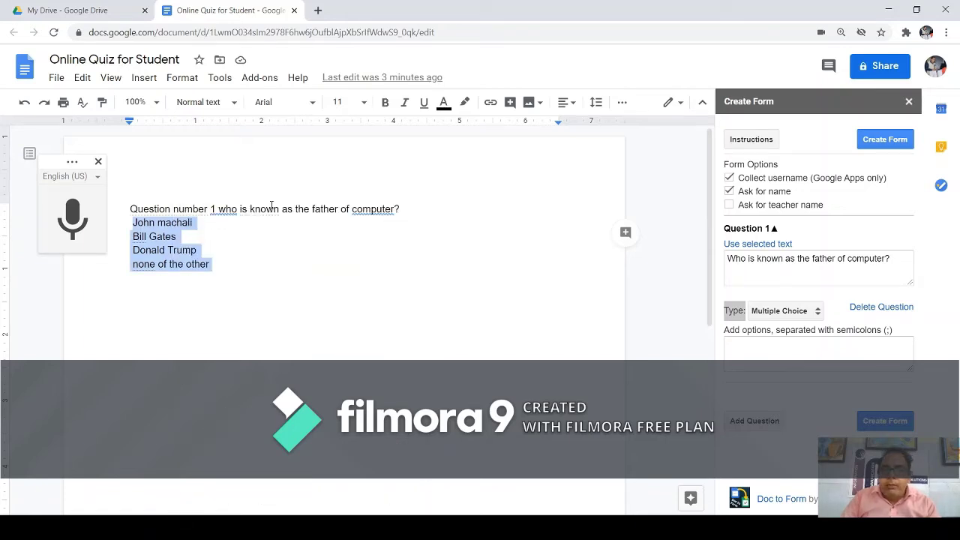
{"action": "left_click", "coordinate": [741, 346]}
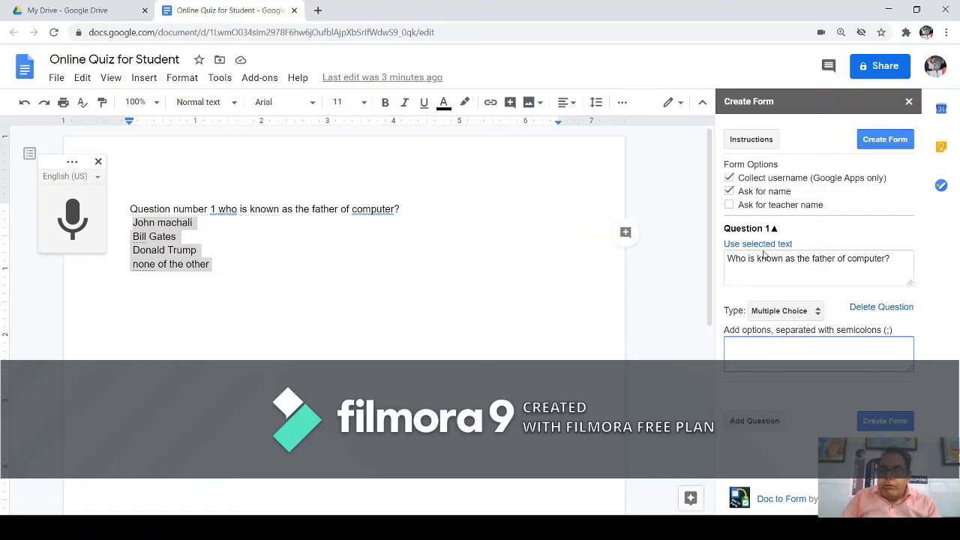
{"action": "key", "text": "ctrl+v"}
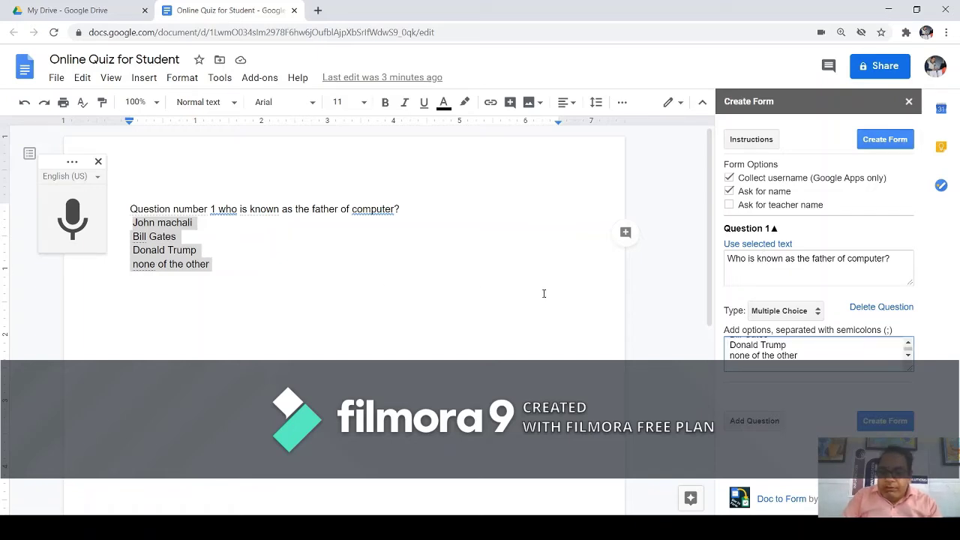
{"action": "key", "text": "BackSpace"}
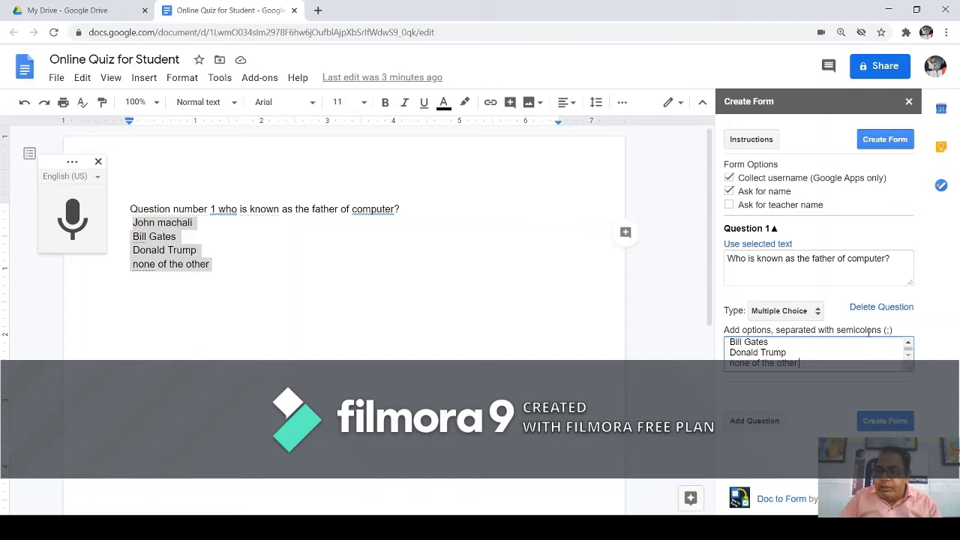
{"action": "scroll", "coordinate": [834, 346], "scroll_direction": "up", "scroll_amount": 1}
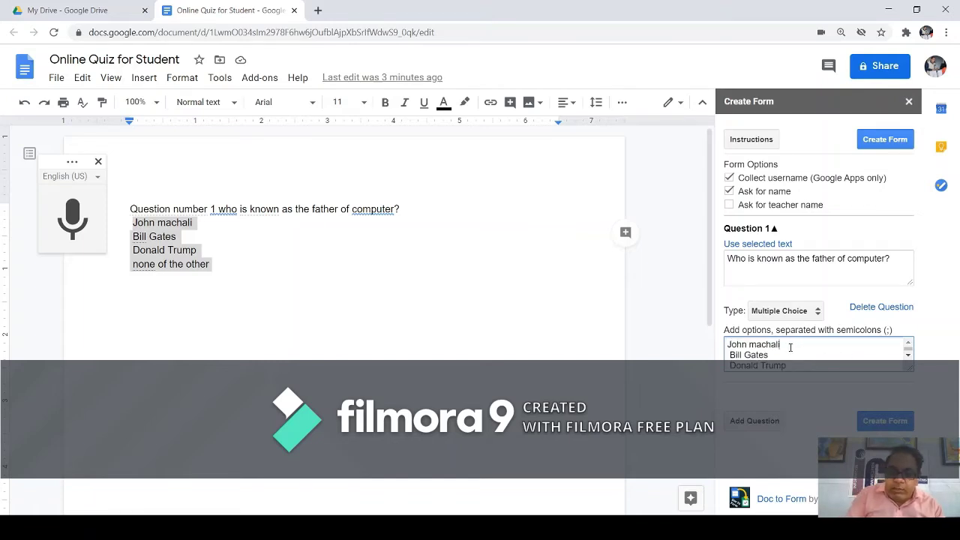
{"action": "left_click", "coordinate": [790, 347]}
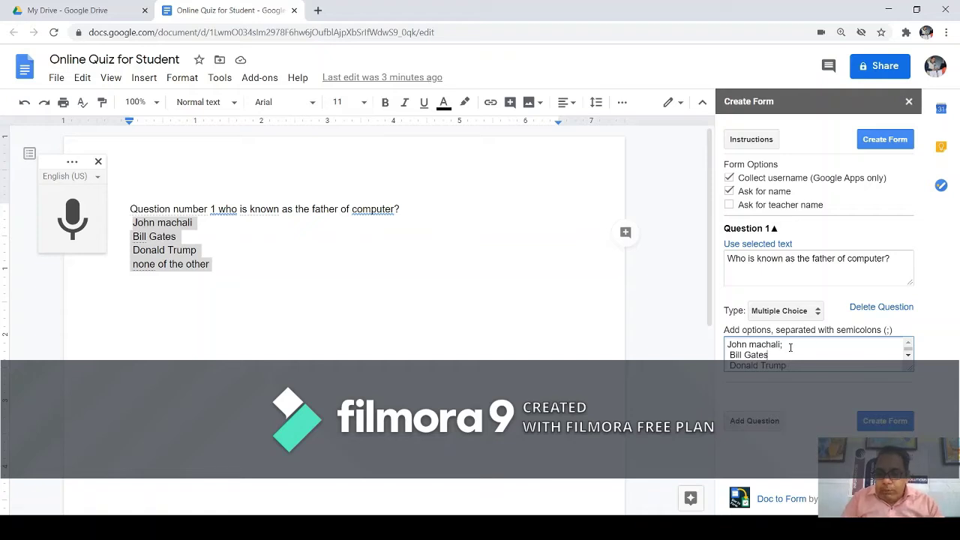
{"action": "type", "text": ";"}
{"action": "key", "text": "Down"}
{"action": "type", "text": ";"}
{"action": "key", "text": "Down"}
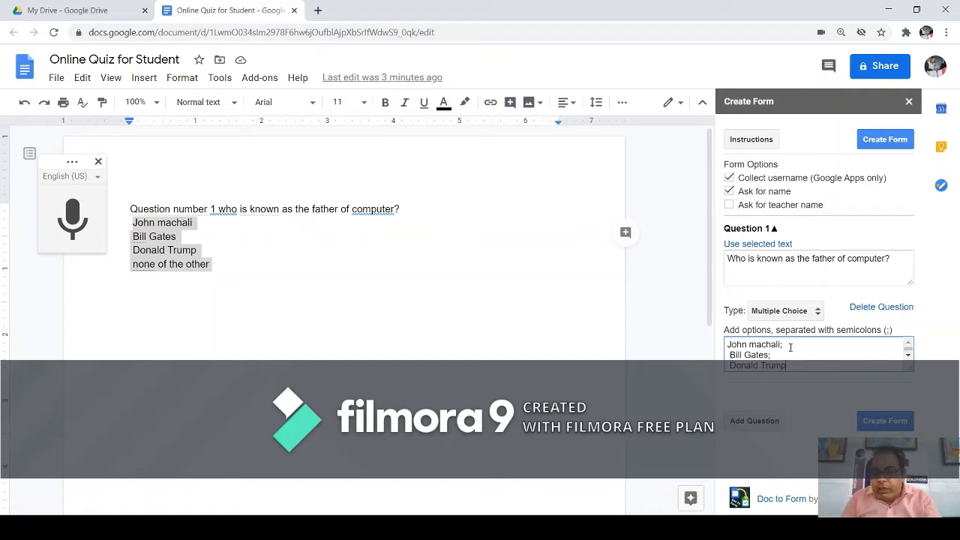
{"action": "type", "text": ";"}
{"action": "key", "text": "Down"}
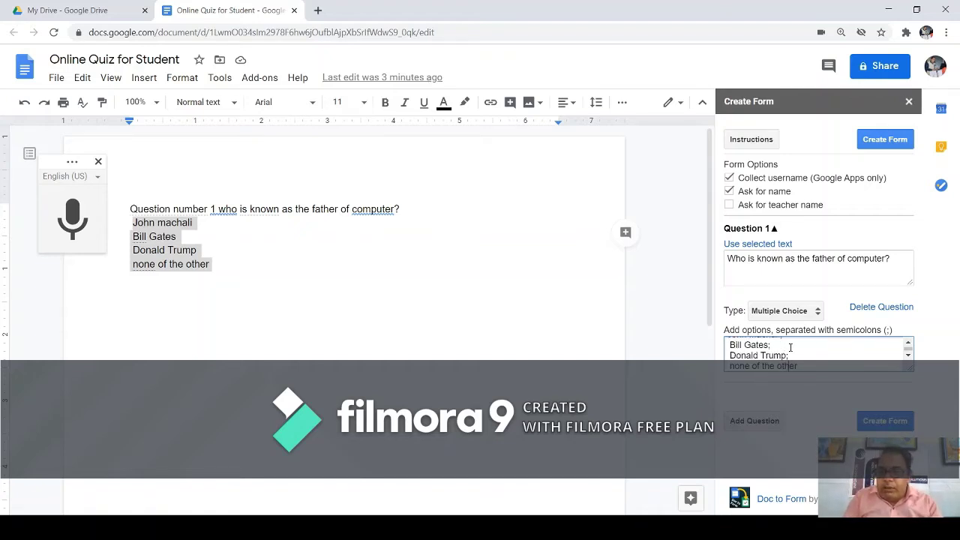
{"action": "key", "text": "ctrl+Home"}
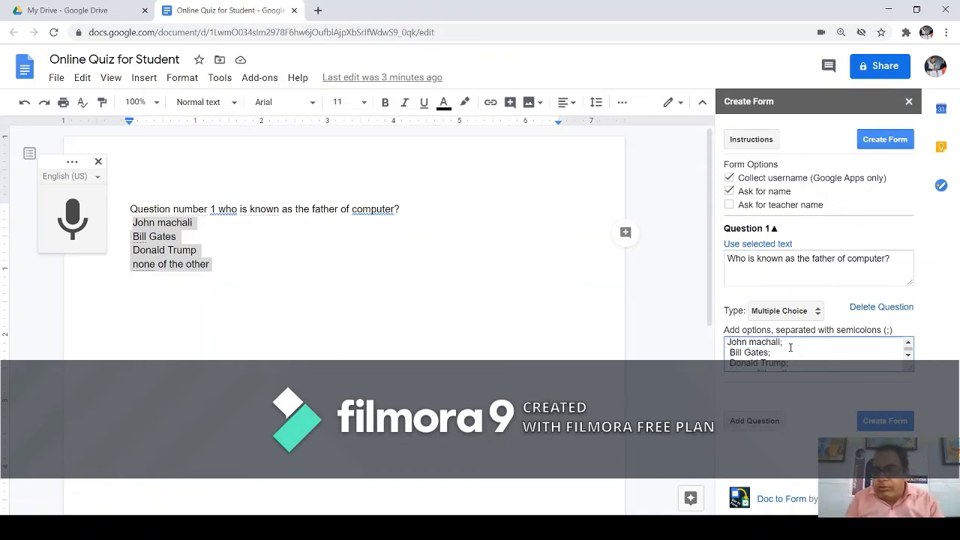
{"action": "key", "text": "ctrl+End"}
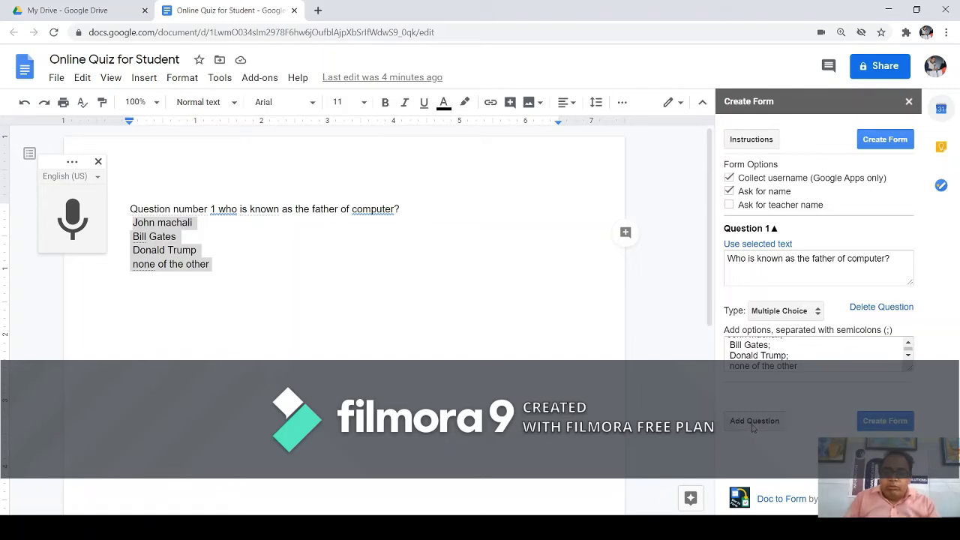
Add Question 2 reading 'Write Your School Name?' as a Text question.
{"action": "left_click", "coordinate": [753, 422]}
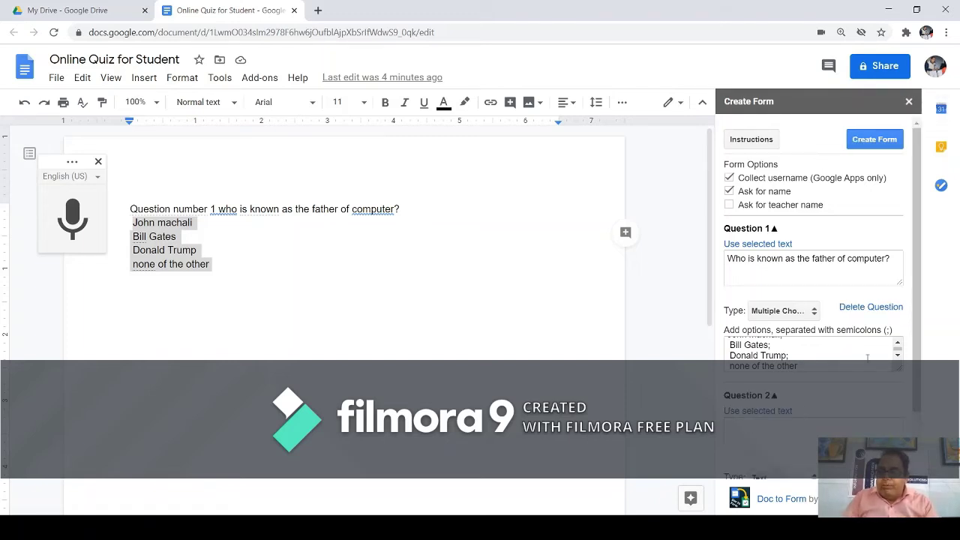
{"action": "scroll", "coordinate": [867, 358], "scroll_direction": "down", "scroll_amount": 2}
{"action": "left_click", "coordinate": [789, 365]}
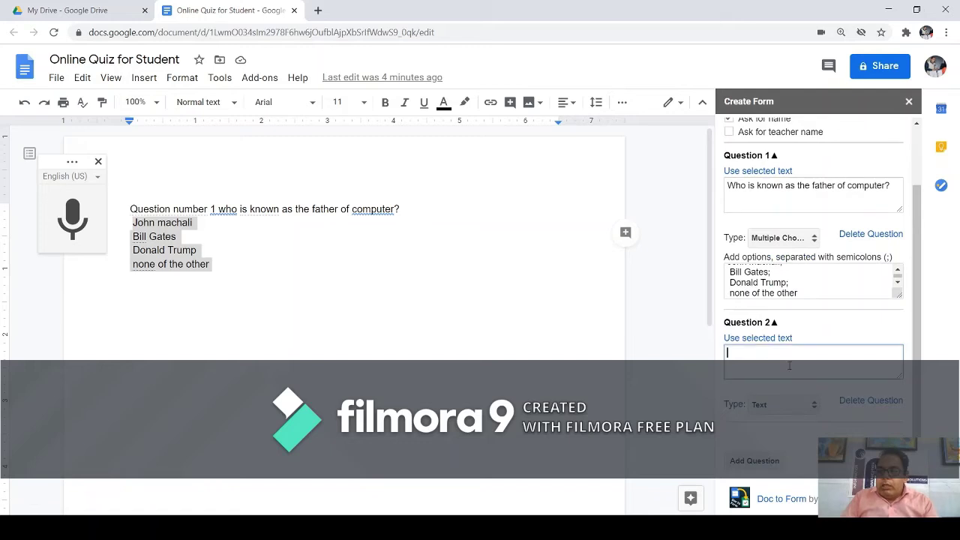
{"action": "type", "text": "Wri"}
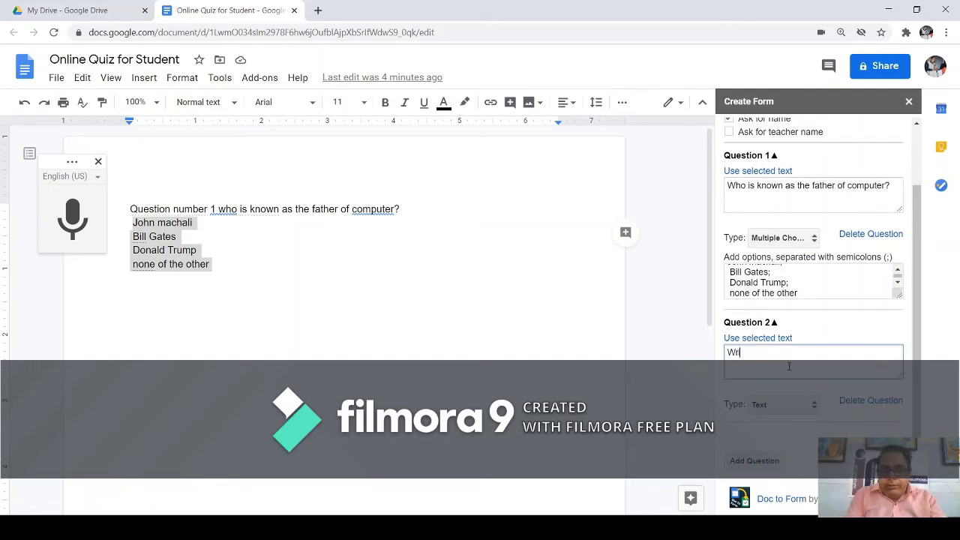
{"action": "type", "text": "te Your"}
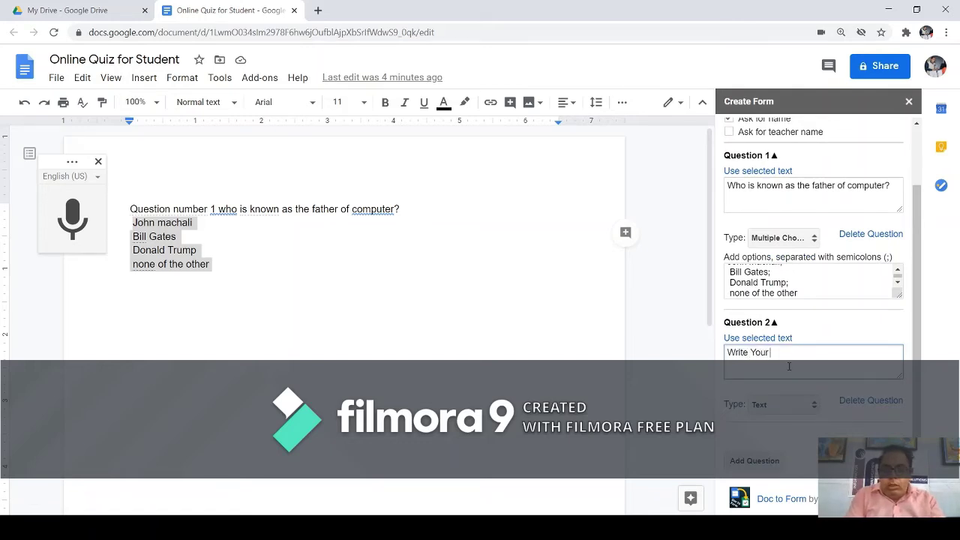
{"action": "type", "text": " School Name"}
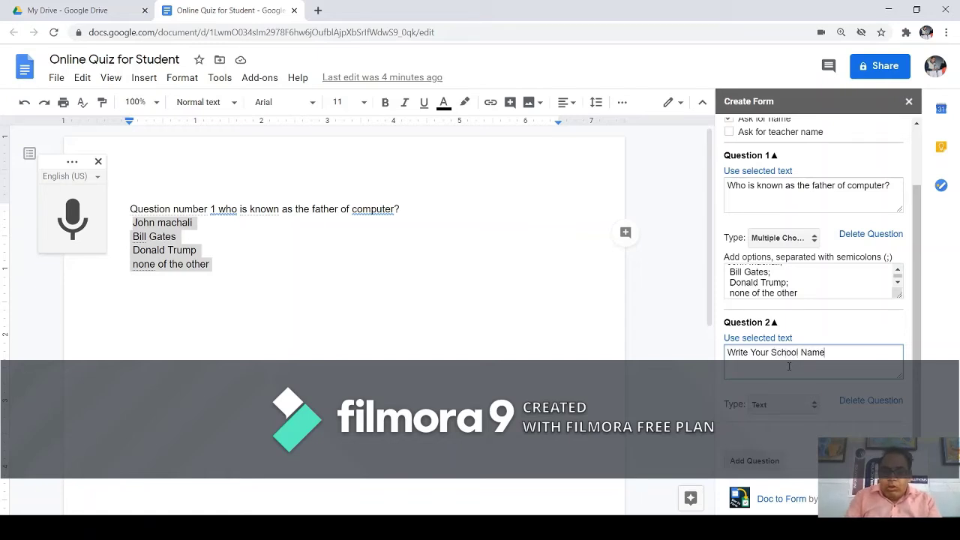
{"action": "type", "text": "?"}
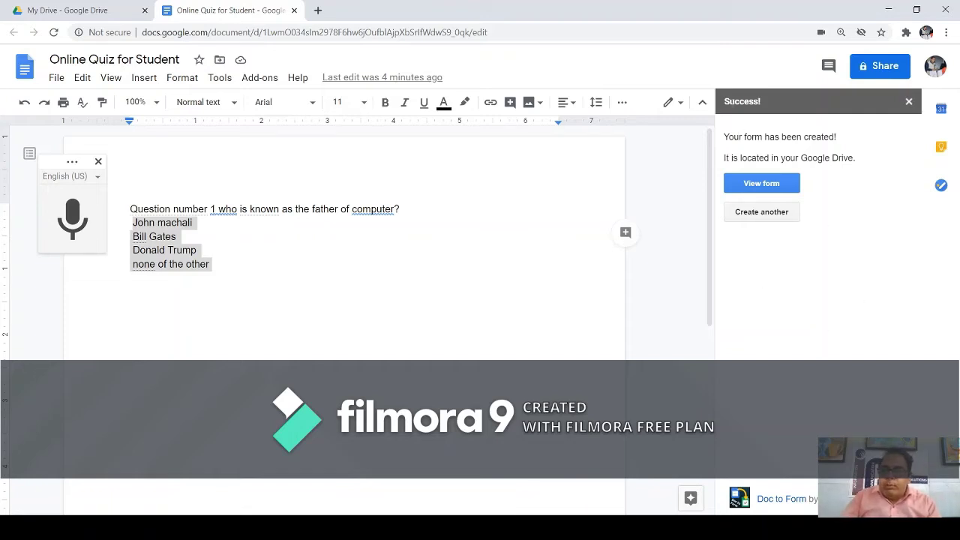
Review the form-created and saved-to-Drive confirmation, then view the new form.
{"action": "left_click_drag", "start_coordinate": [725, 104], "coordinate": [834, 138]}
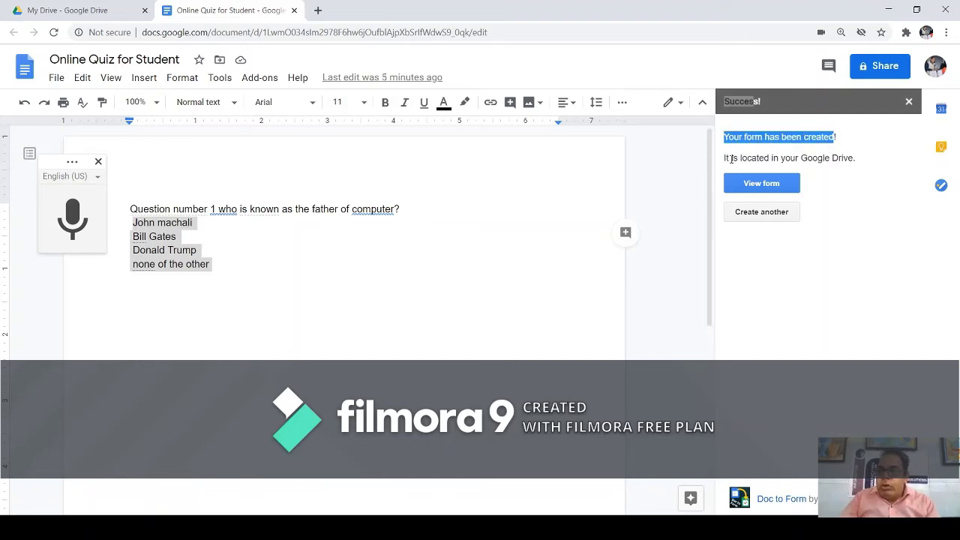
{"action": "left_click_drag", "start_coordinate": [724, 158], "coordinate": [854, 160]}
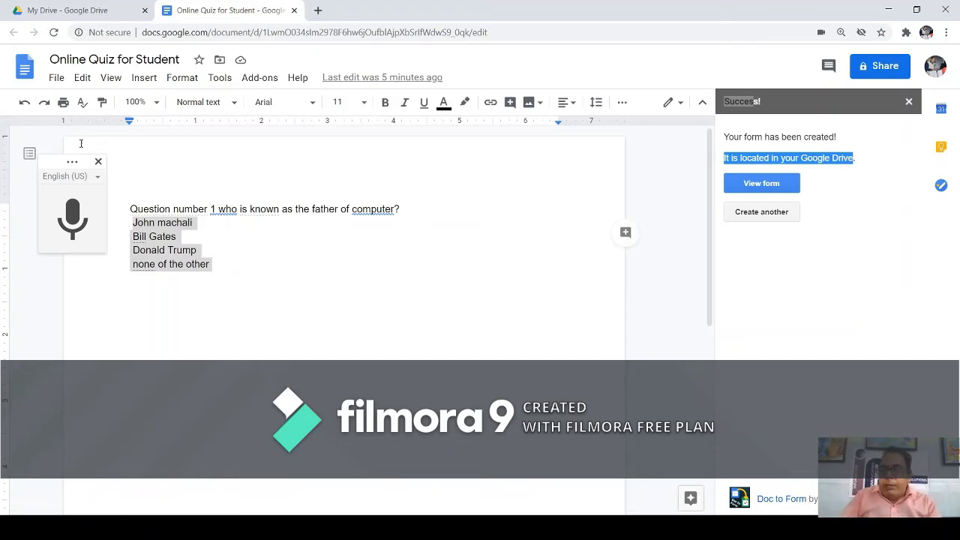
{"action": "left_click", "coordinate": [765, 184]}
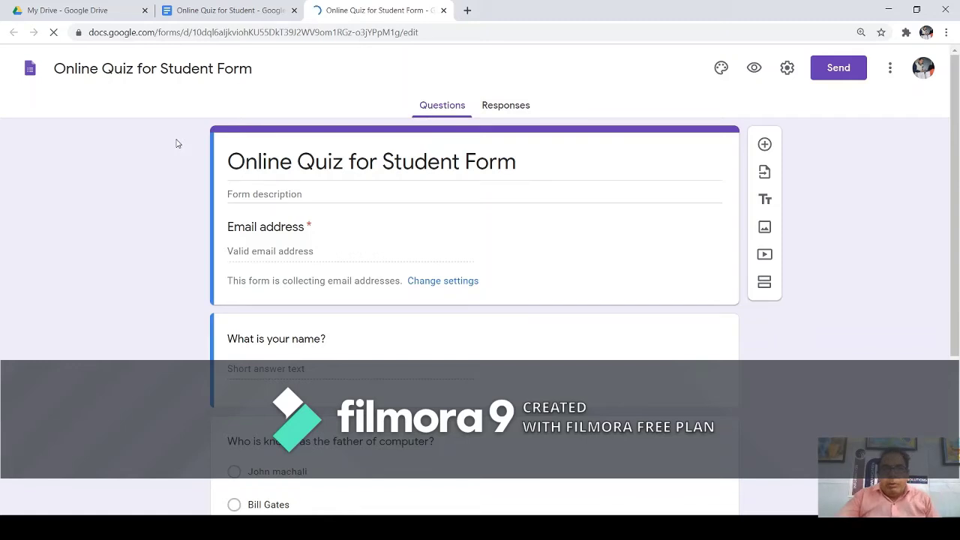
Look over the generated form's Email address field and select the 'What is your name?' question.
{"action": "scroll", "coordinate": [280, 249], "scroll_direction": "down", "scroll_amount": 3}
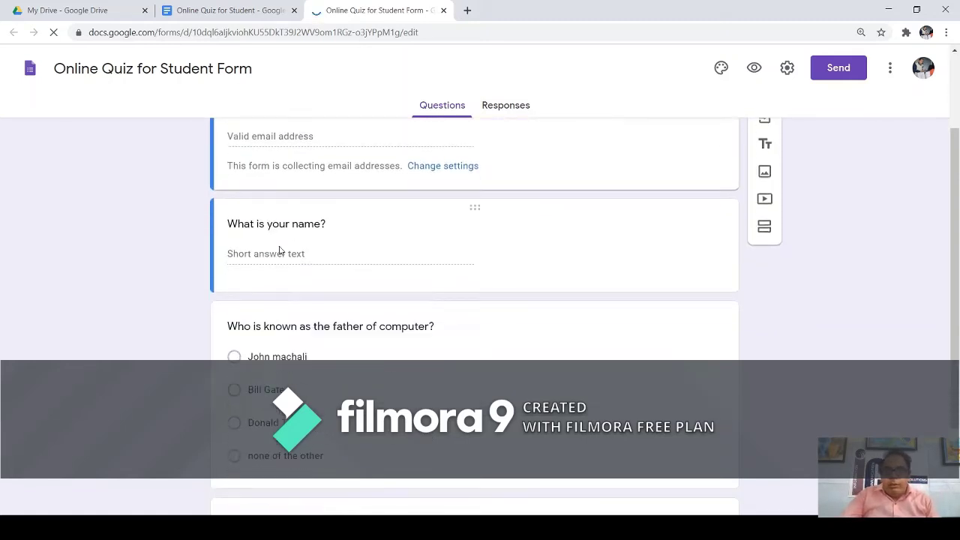
{"action": "scroll", "coordinate": [279, 249], "scroll_direction": "up", "scroll_amount": 3}
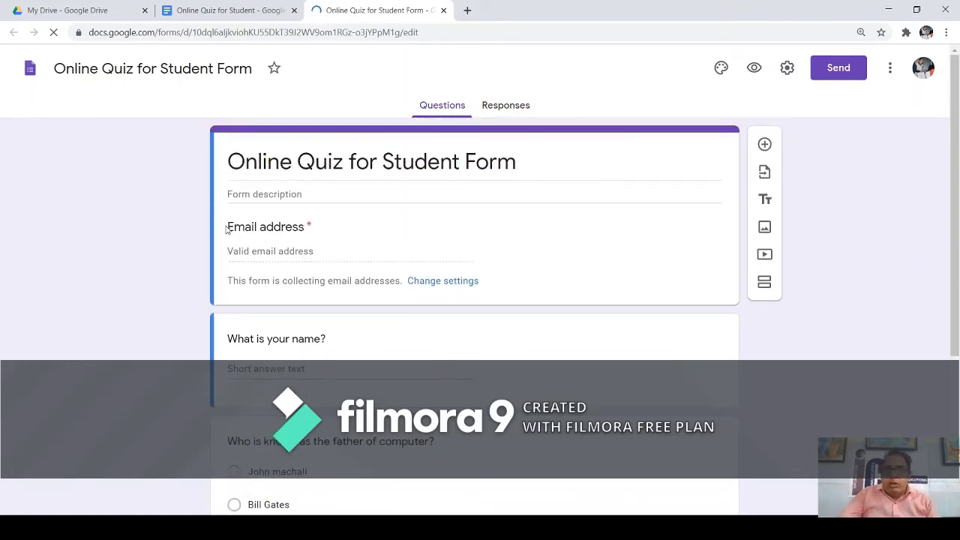
{"action": "left_click_drag", "start_coordinate": [227, 226], "coordinate": [304, 227]}
{"action": "left_click", "coordinate": [304, 229]}
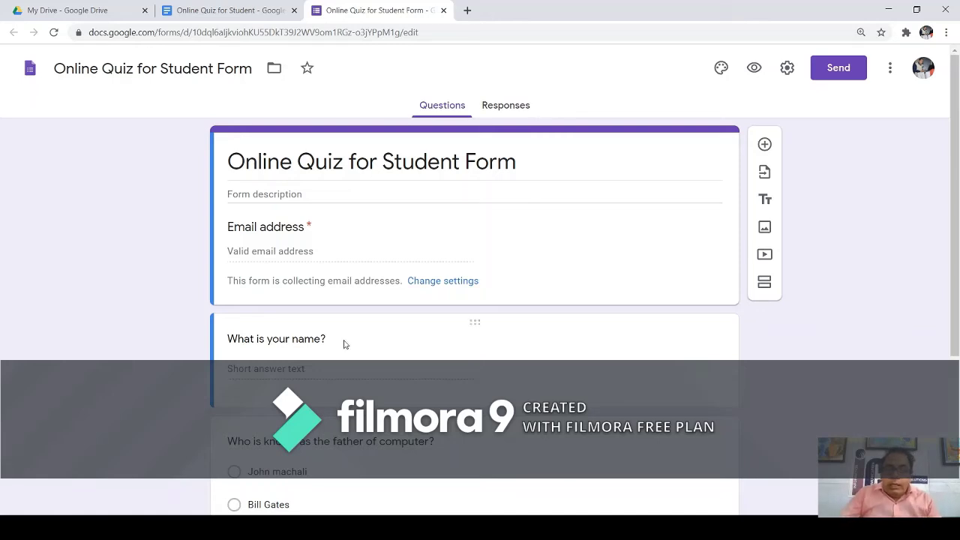
{"action": "left_click", "coordinate": [339, 364]}
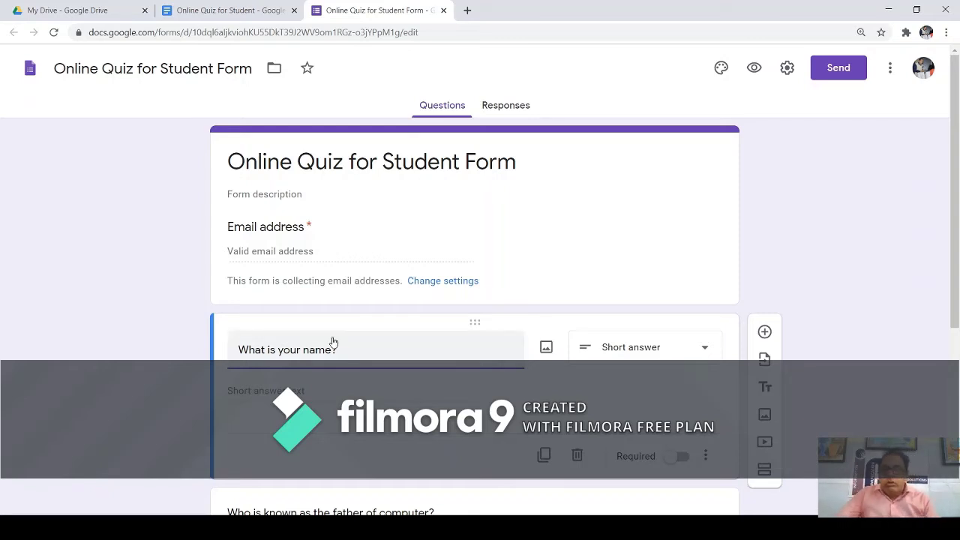
Switch on Required for the 'What is your name?' short-answer question.
{"action": "scroll", "coordinate": [333, 342], "scroll_direction": "down", "scroll_amount": 1}
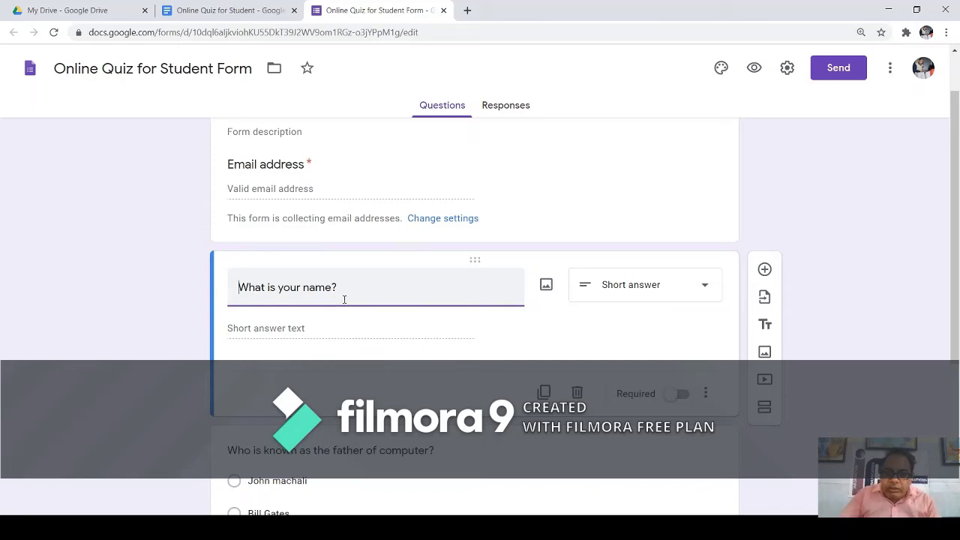
{"action": "left_click", "coordinate": [344, 289]}
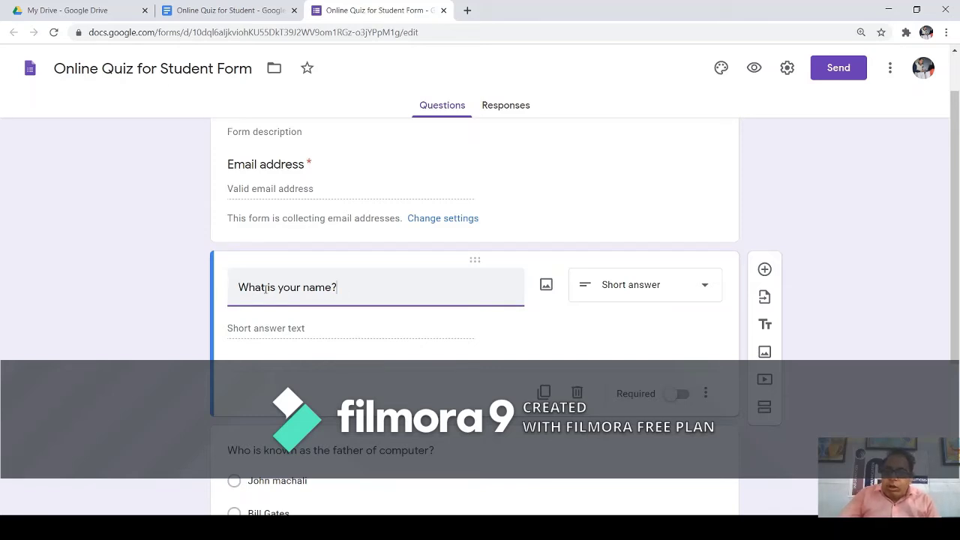
{"action": "left_click", "coordinate": [682, 395]}
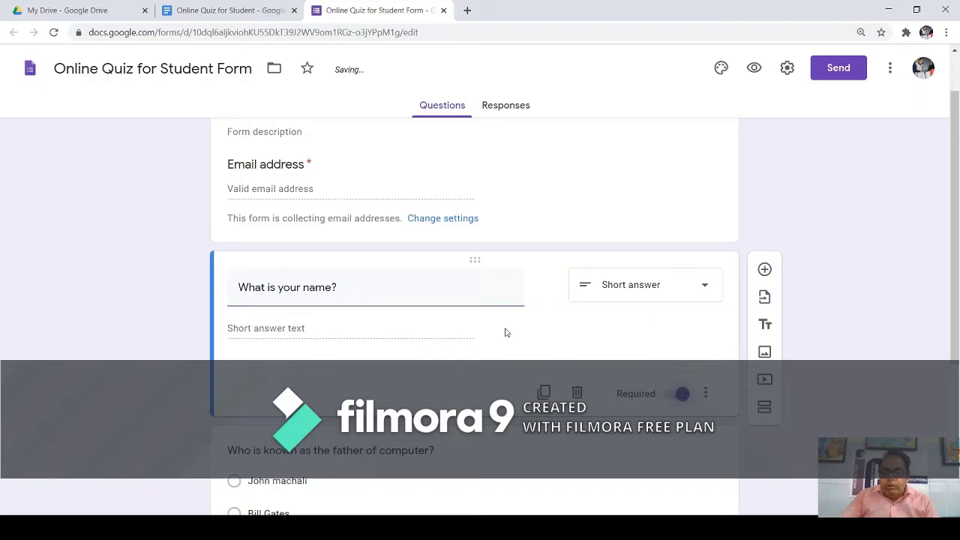
{"action": "scroll", "coordinate": [398, 307], "scroll_direction": "down", "scroll_amount": 1}
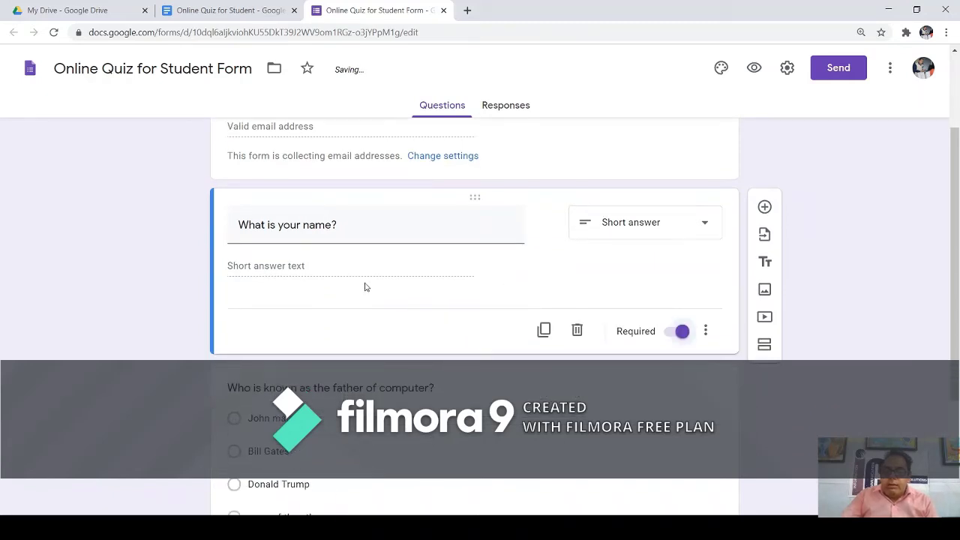
{"action": "triple_click", "coordinate": [339, 229]}
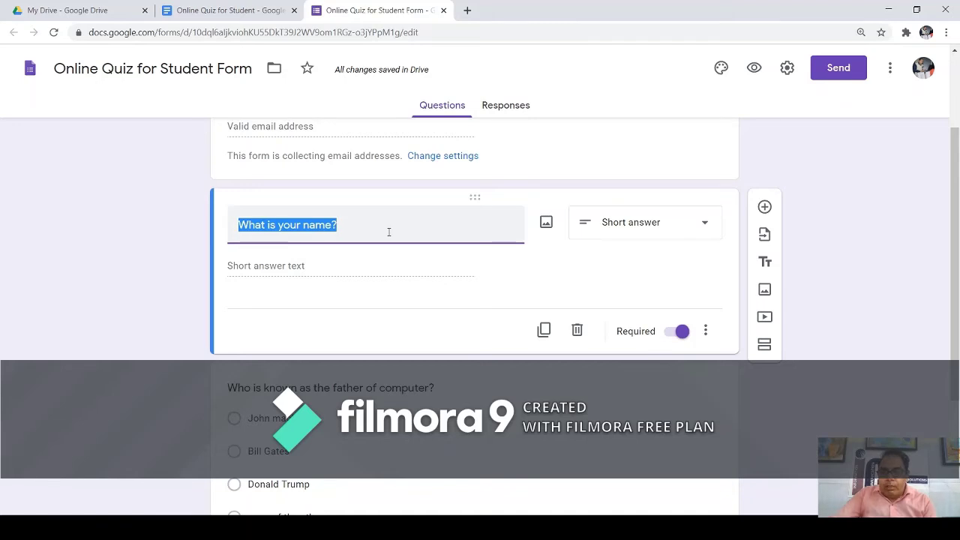
{"action": "scroll", "coordinate": [388, 232], "scroll_direction": "down", "scroll_amount": 2}
Switch on Required for the father-of-computer multiple-choice question.
{"action": "scroll", "coordinate": [388, 240], "scroll_direction": "down", "scroll_amount": 1}
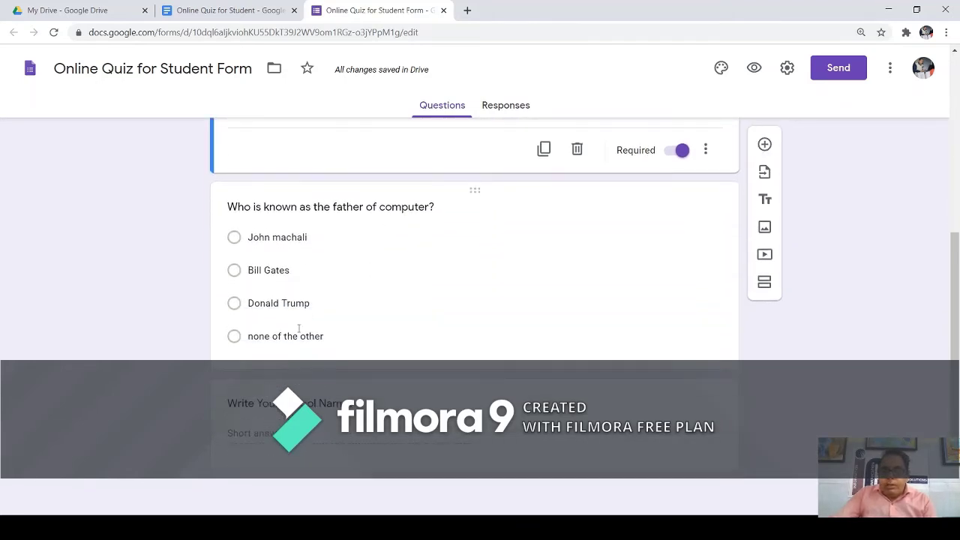
{"action": "left_click", "coordinate": [266, 212]}
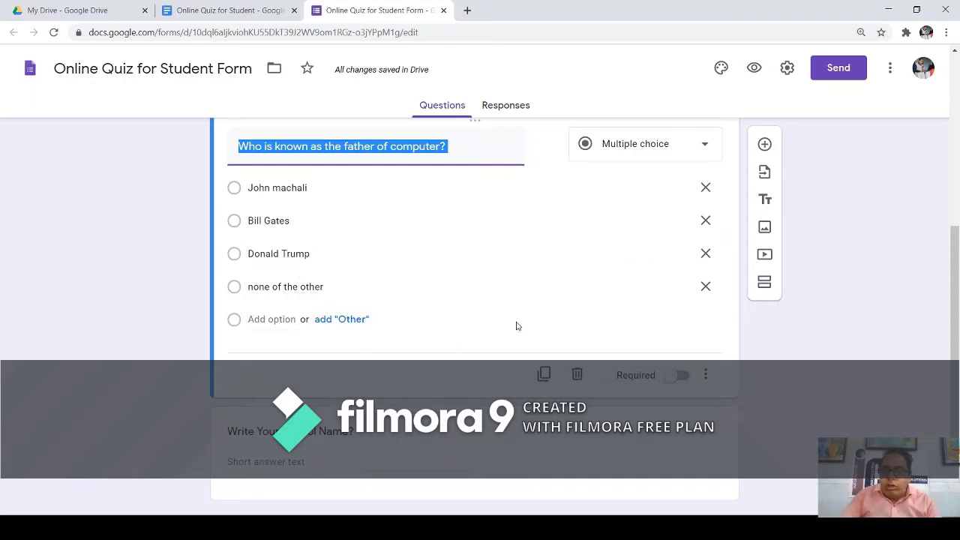
{"action": "left_click", "coordinate": [682, 377]}
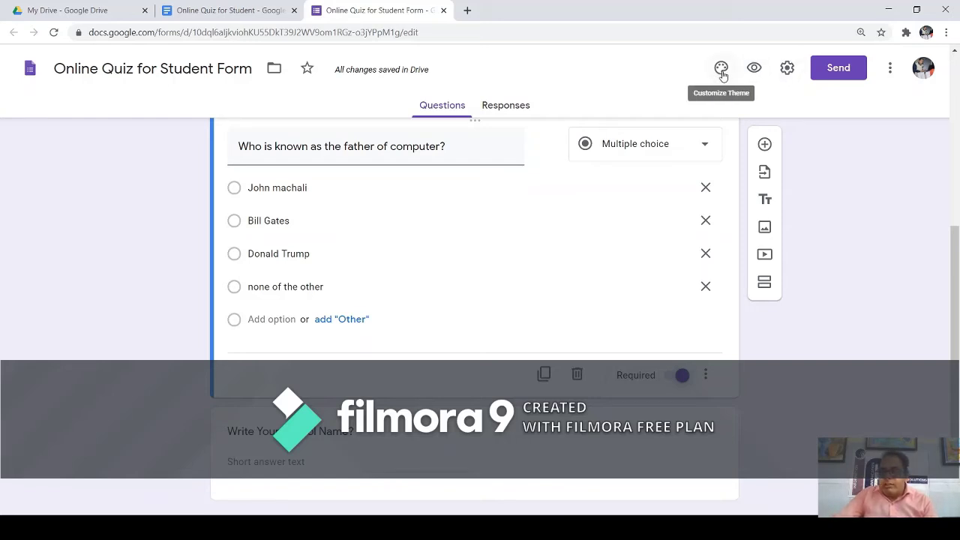
Try indigo, blue, orange, red and teal theme colours, settling on green.
{"action": "left_click", "coordinate": [722, 69]}
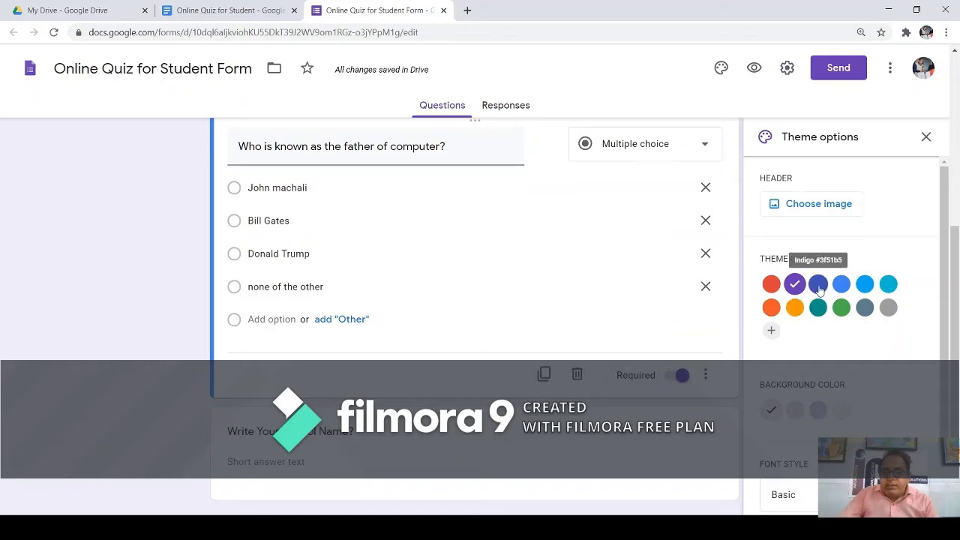
{"action": "left_click", "coordinate": [818, 283]}
{"action": "left_click", "coordinate": [840, 283]}
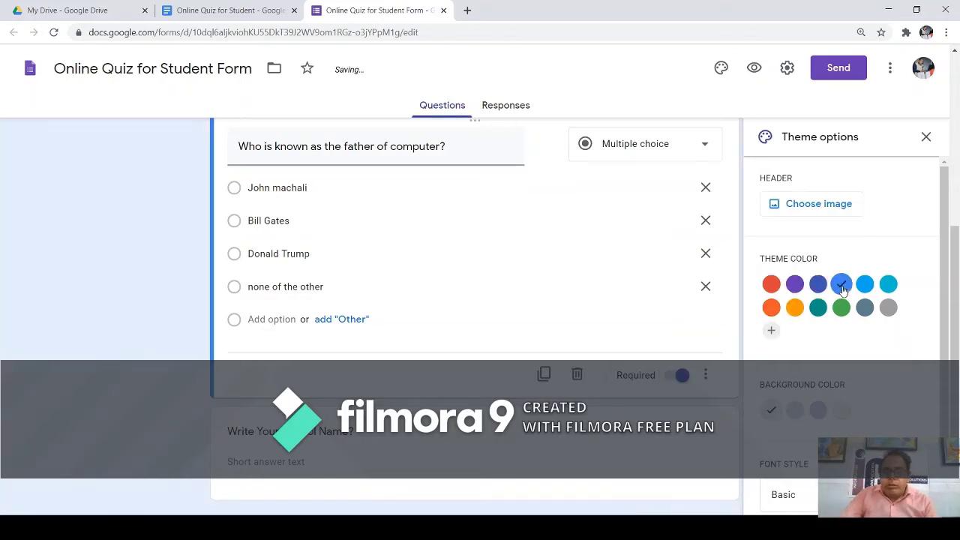
{"action": "left_click", "coordinate": [794, 309]}
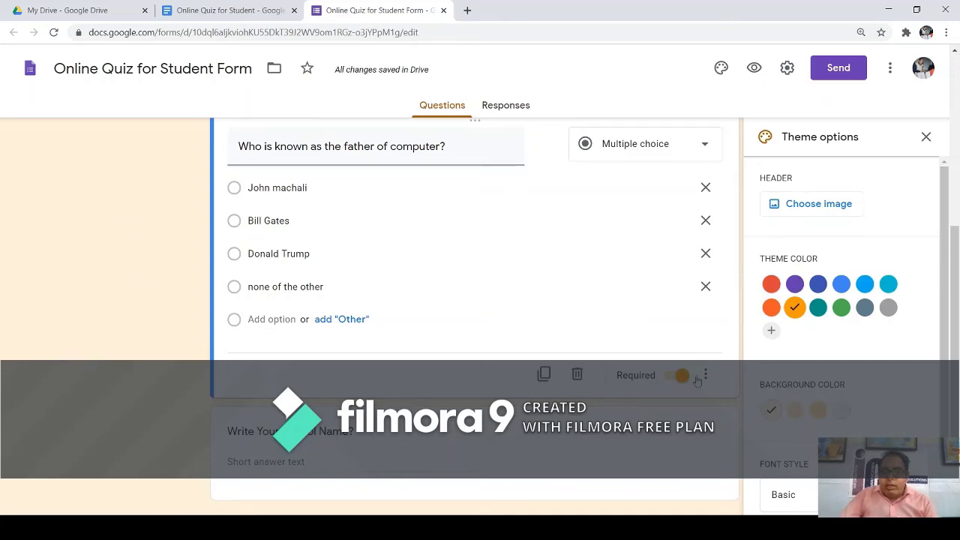
{"action": "left_click", "coordinate": [771, 285]}
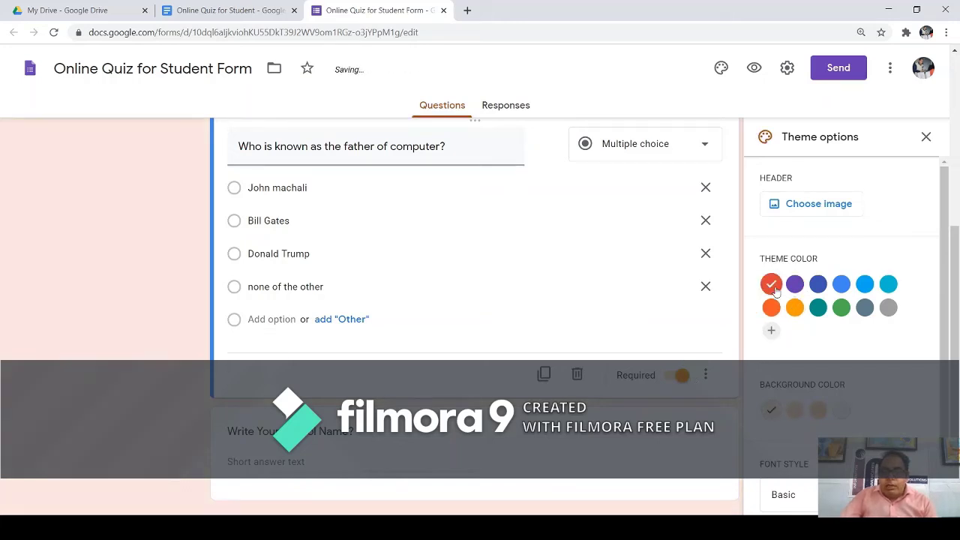
{"action": "left_click", "coordinate": [818, 307]}
{"action": "left_click", "coordinate": [838, 309]}
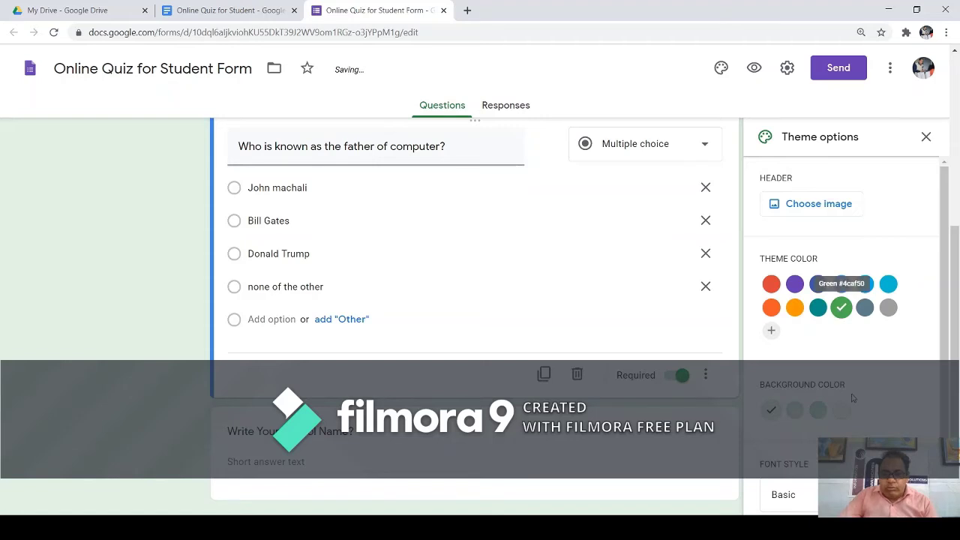
{"action": "triple_click", "coordinate": [380, 155]}
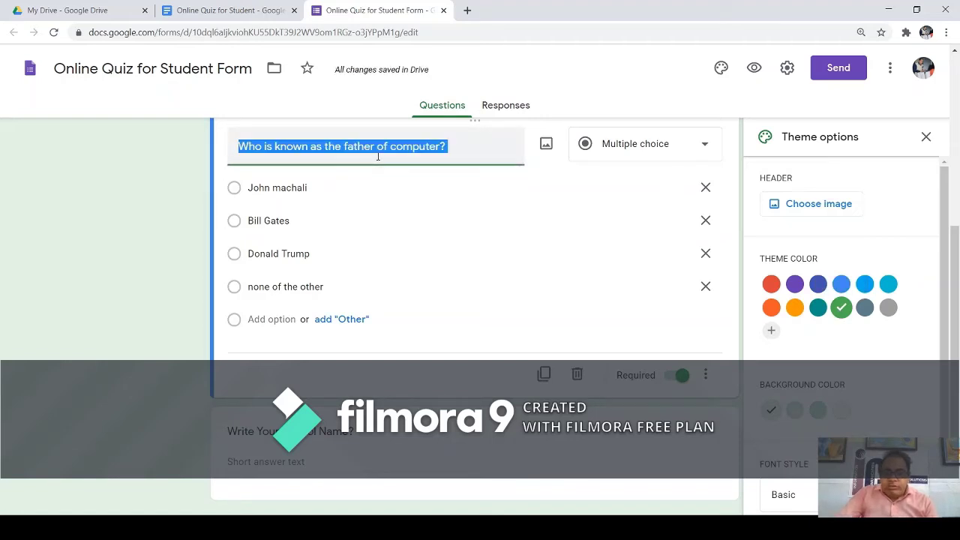
Set the form's font style to Playful.
{"action": "scroll", "coordinate": [954, 255], "scroll_direction": "down", "scroll_amount": 1}
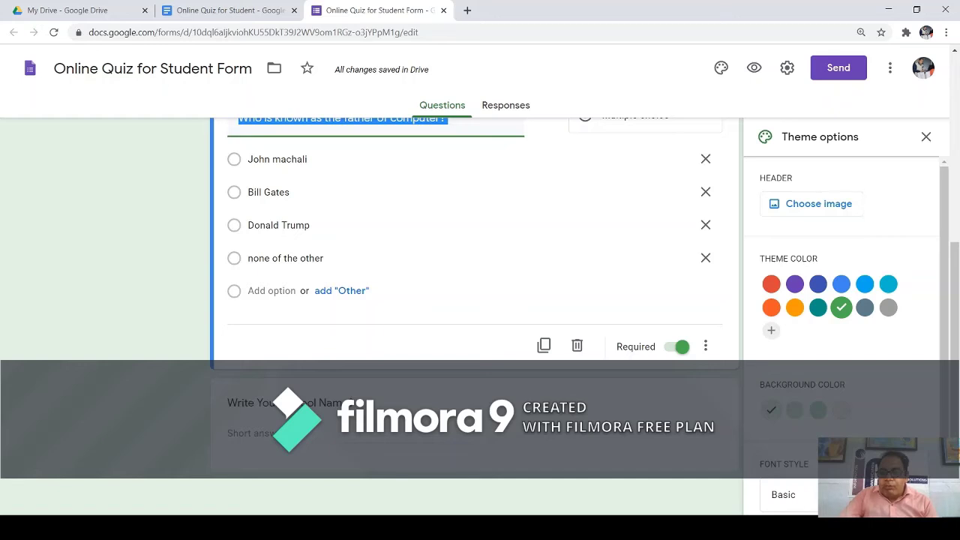
{"action": "left_click", "coordinate": [783, 494]}
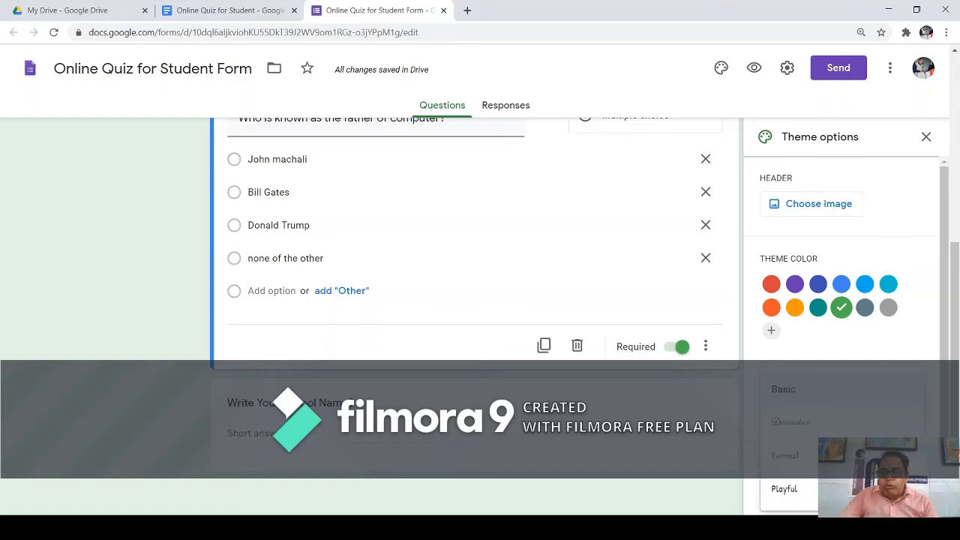
{"action": "left_click", "coordinate": [785, 491]}
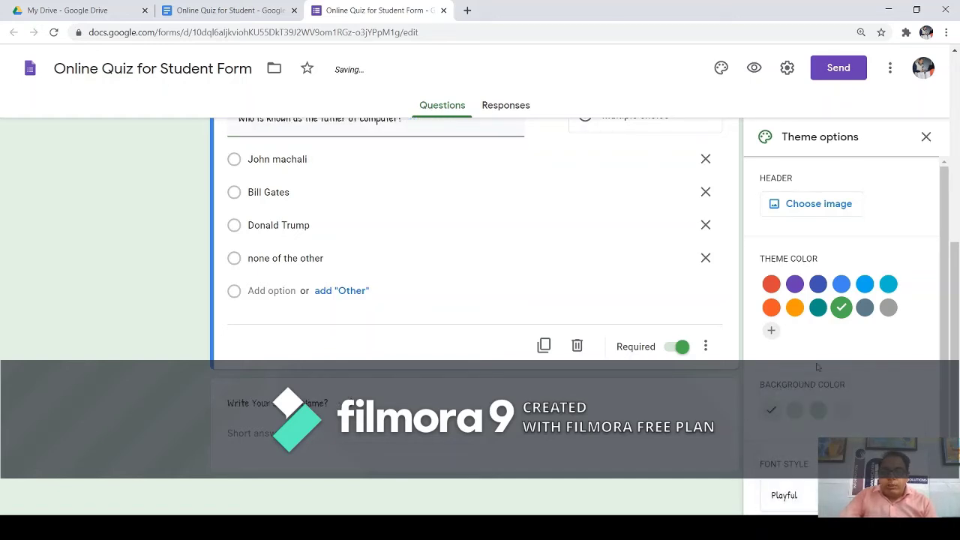
{"action": "scroll", "coordinate": [510, 248], "scroll_direction": "up", "scroll_amount": 1}
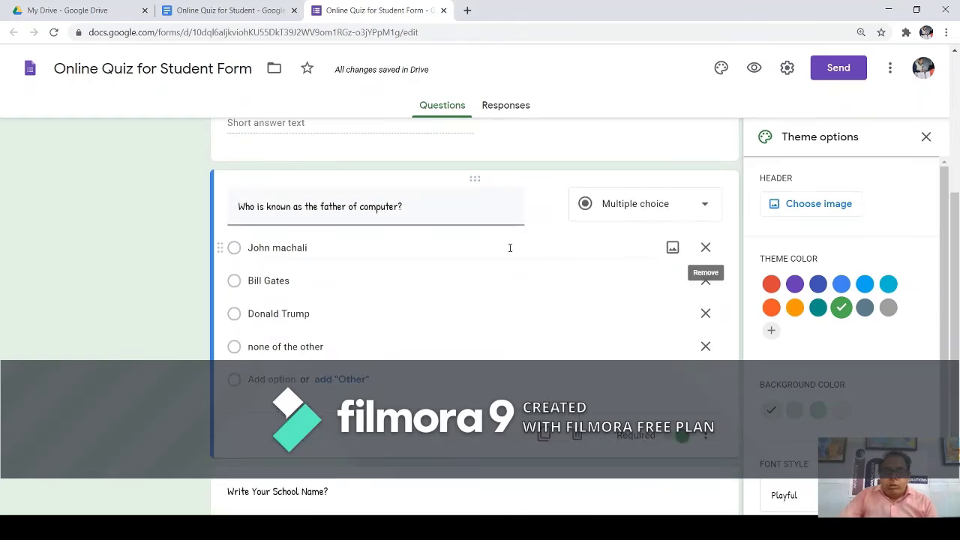
{"action": "triple_click", "coordinate": [377, 207]}
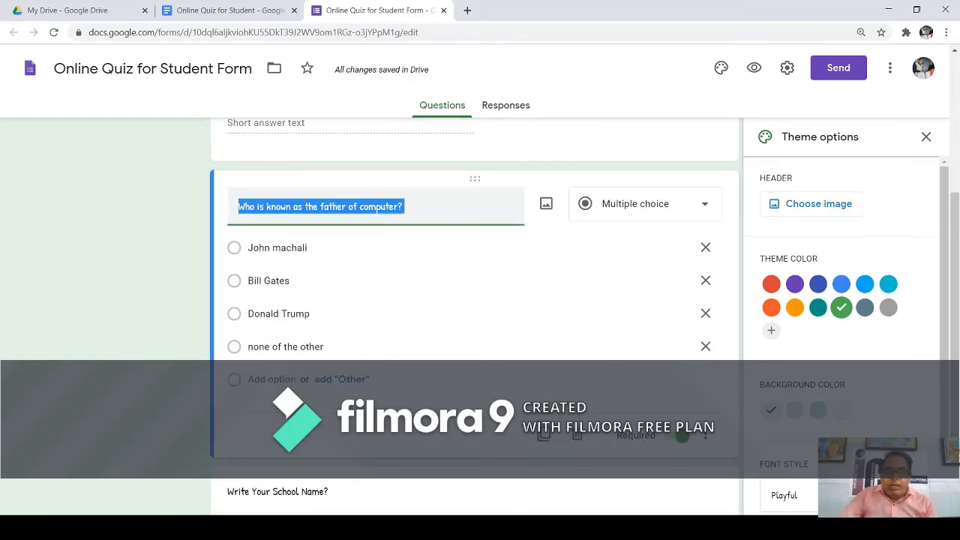
{"action": "left_click", "coordinate": [427, 208]}
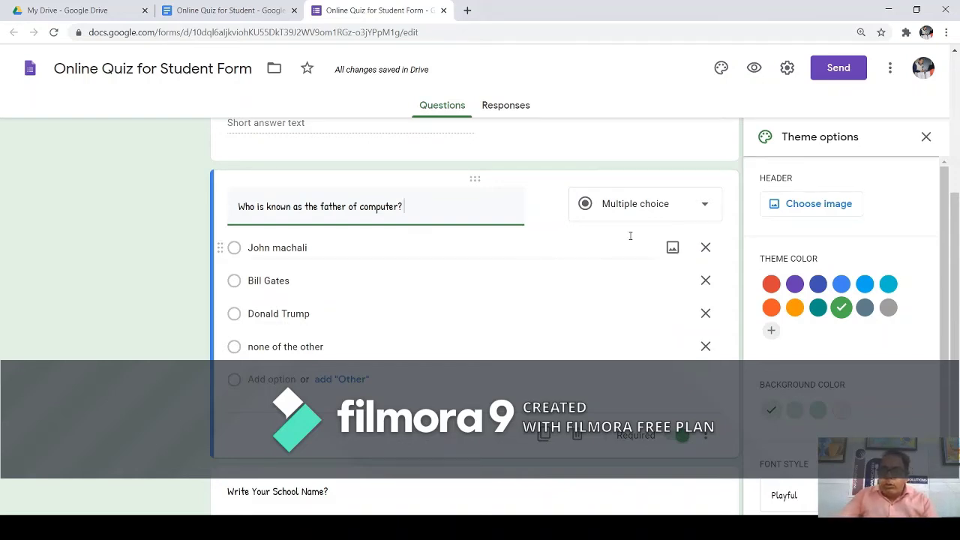
{"action": "left_click_drag", "start_coordinate": [762, 178], "coordinate": [796, 180]}
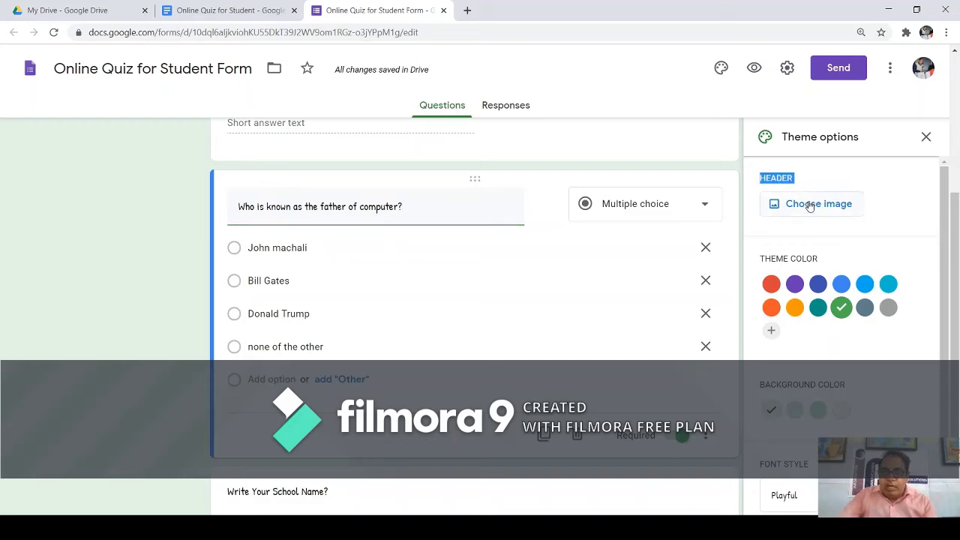
After browsing Upload and Photos, insert the lab-equipment illustration from Themes as the header.
{"action": "left_click", "coordinate": [810, 208]}
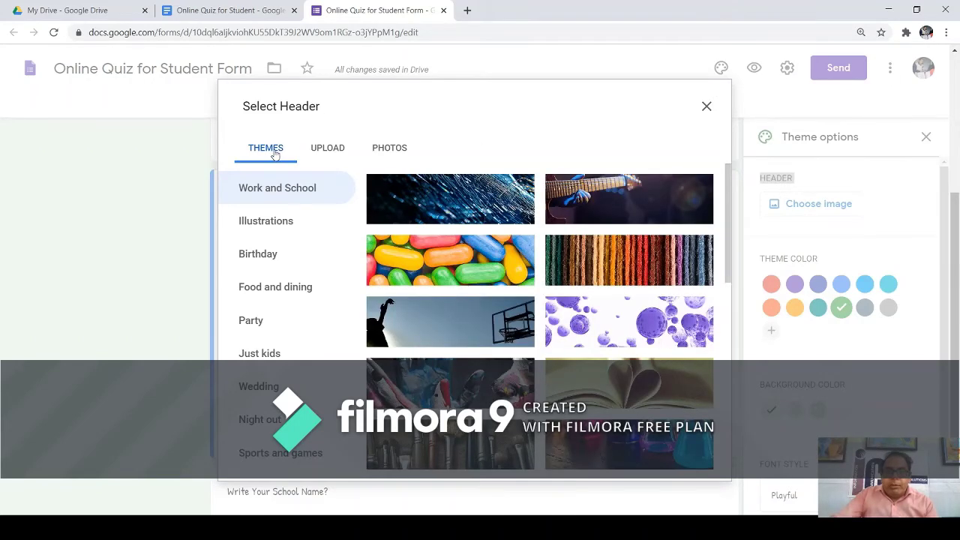
{"action": "left_click", "coordinate": [334, 159]}
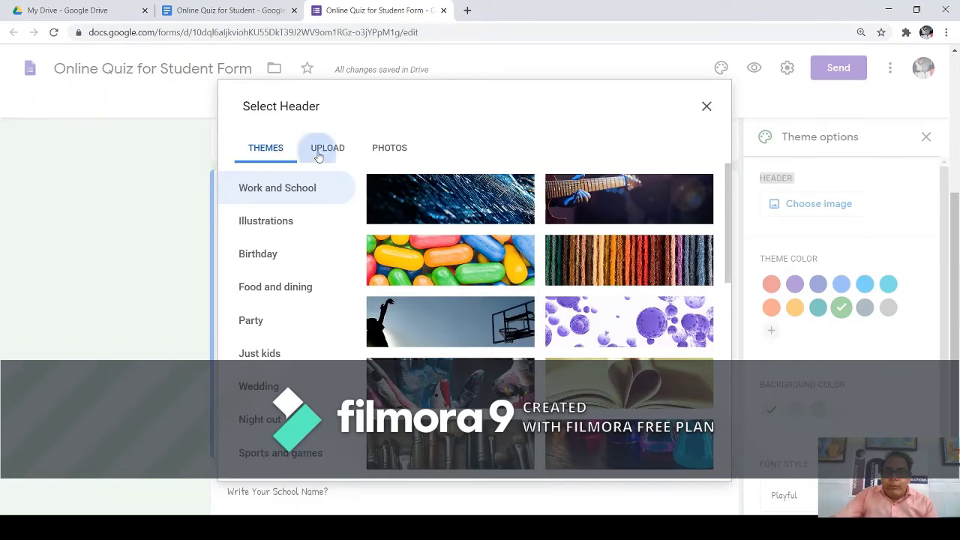
{"action": "left_click", "coordinate": [375, 154]}
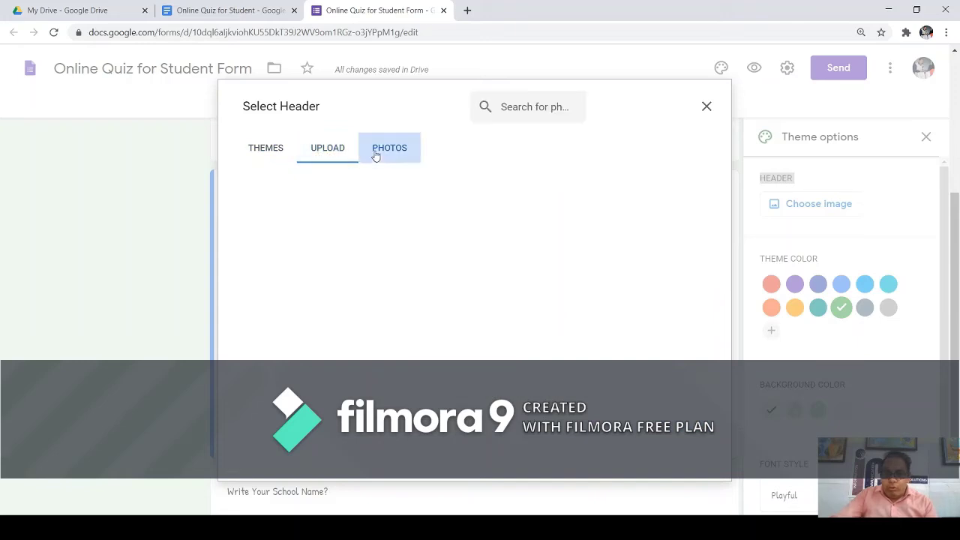
{"action": "left_click", "coordinate": [335, 156]}
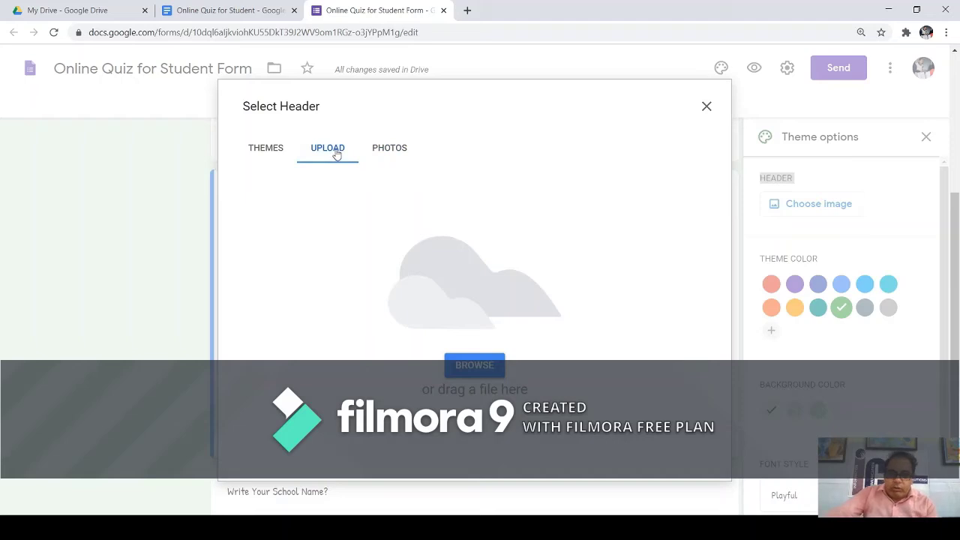
{"action": "left_click", "coordinate": [270, 152]}
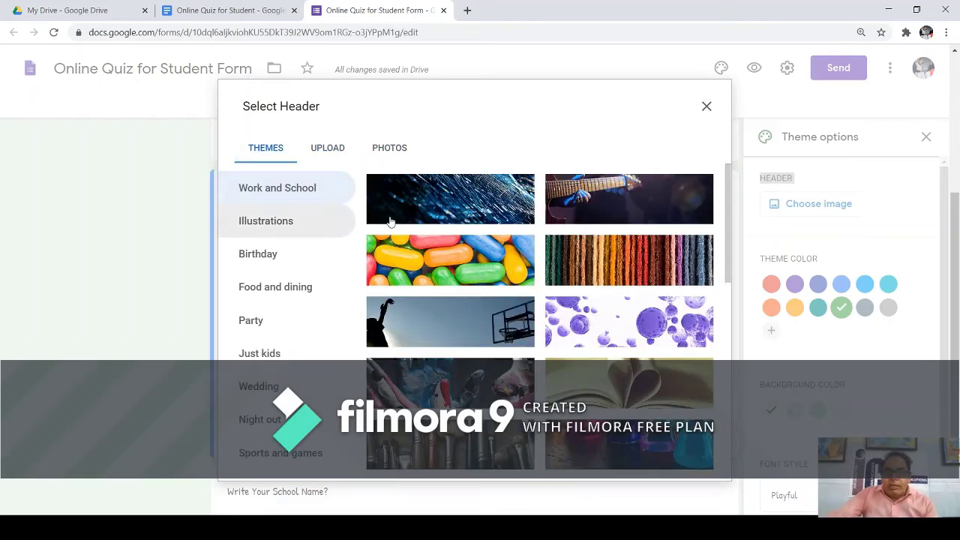
{"action": "left_click_drag", "start_coordinate": [735, 215], "coordinate": [725, 480]}
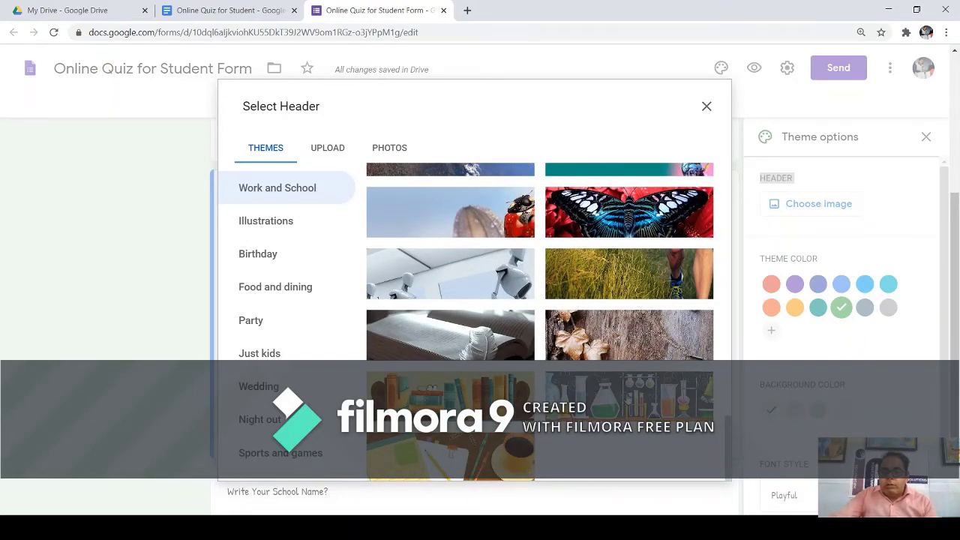
{"action": "left_click", "coordinate": [634, 402]}
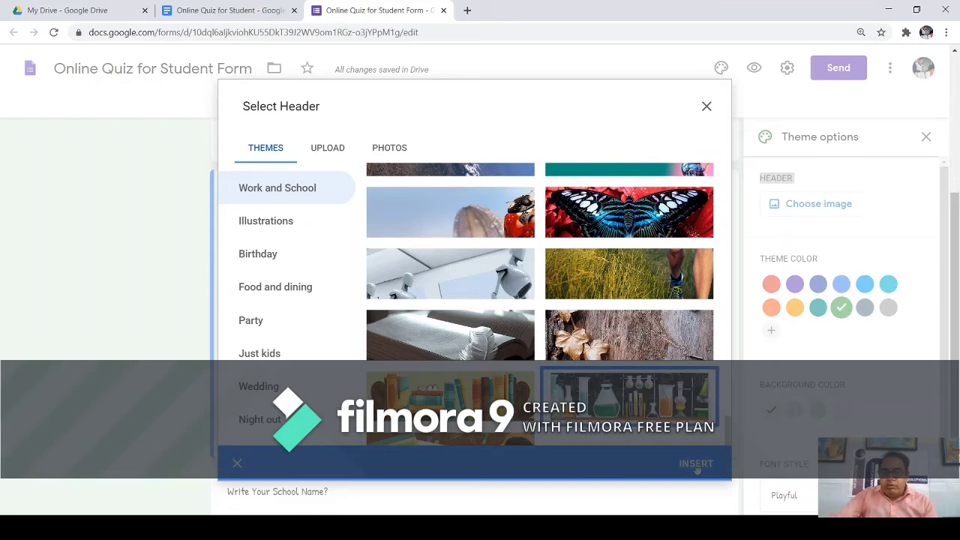
{"action": "left_click", "coordinate": [696, 464]}
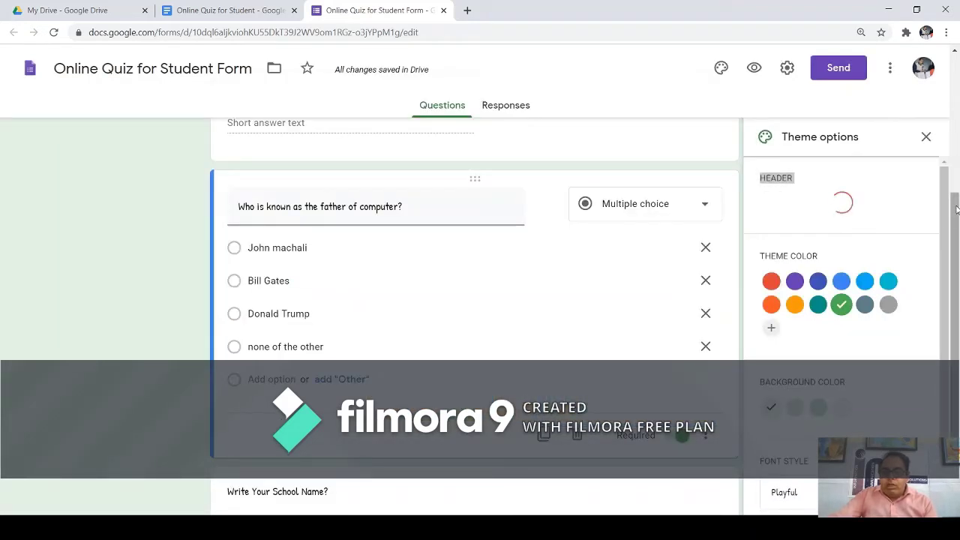
{"action": "left_click_drag", "start_coordinate": [955, 209], "coordinate": [939, 89]}
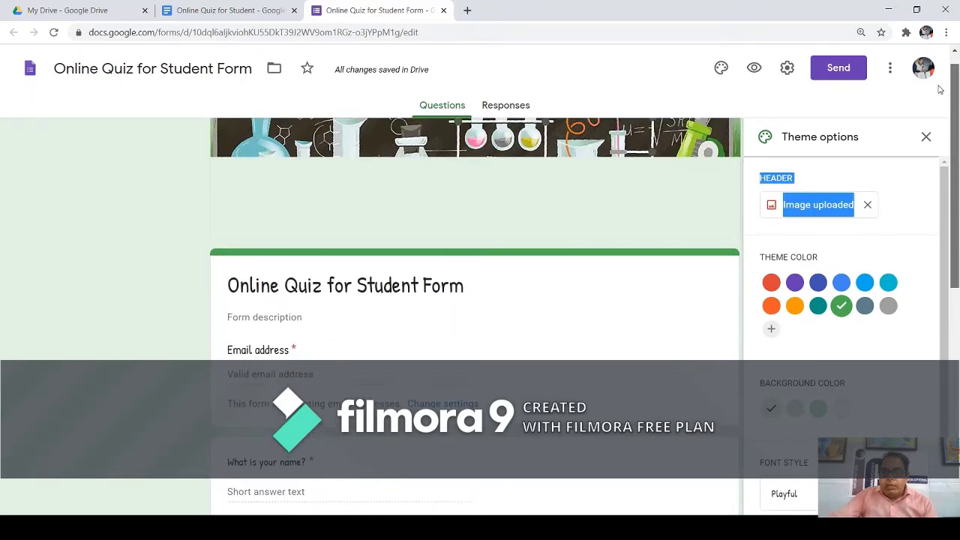
{"action": "left_click_drag", "start_coordinate": [953, 129], "coordinate": [939, 120]}
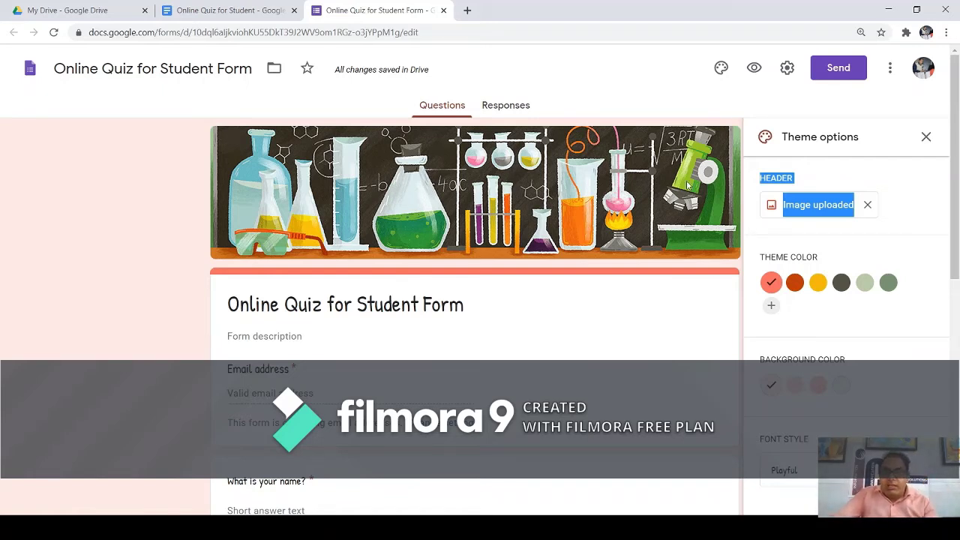
{"action": "scroll", "coordinate": [953, 219], "scroll_direction": "down", "scroll_amount": 4}
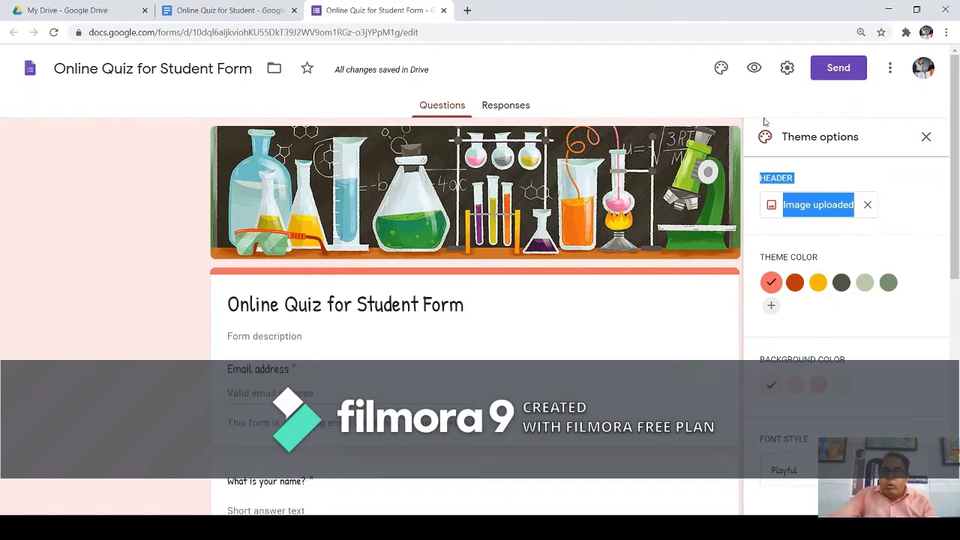
Preview the quiz in a new tab, scroll through its questions, and reload the page.
{"action": "left_click", "coordinate": [754, 68]}
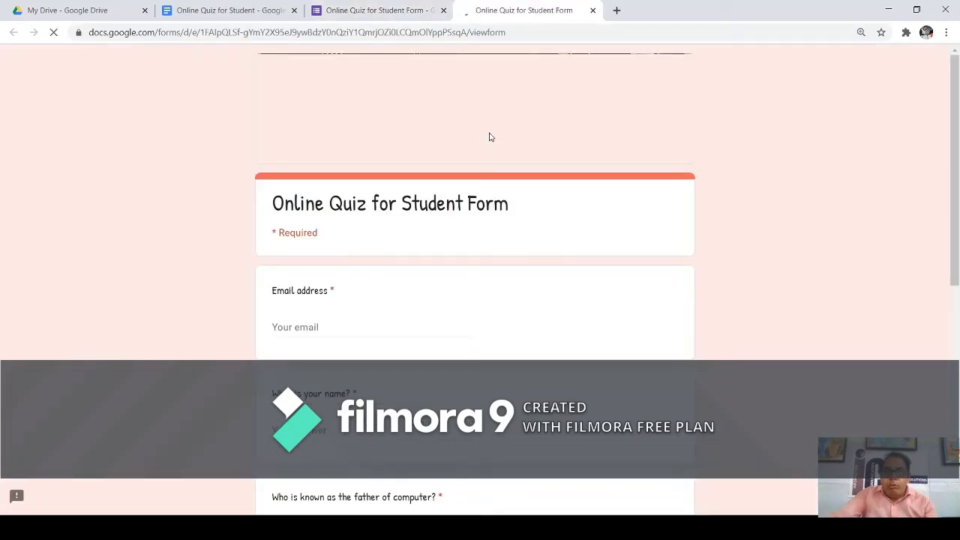
{"action": "scroll", "coordinate": [714, 124], "scroll_direction": "down", "scroll_amount": 5}
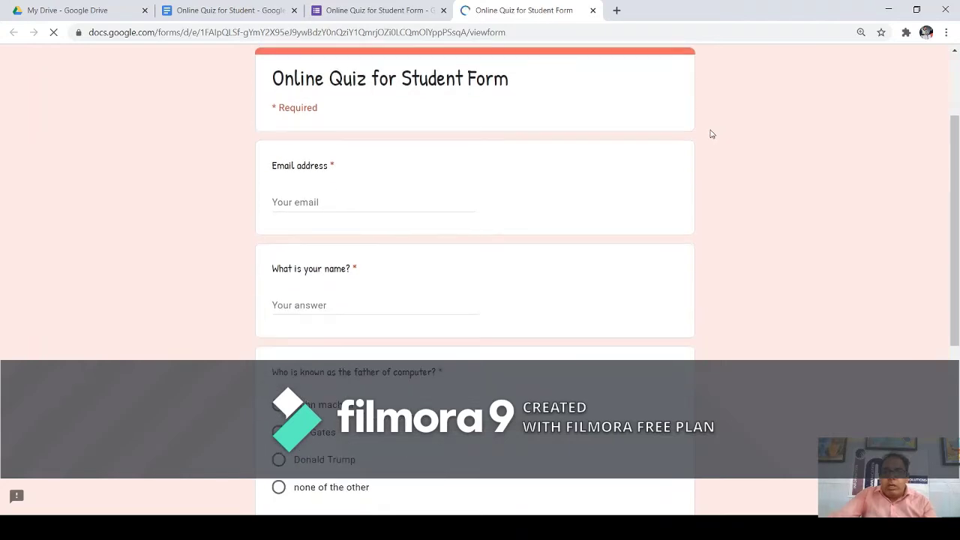
{"action": "scroll", "coordinate": [712, 133], "scroll_direction": "down", "scroll_amount": 1}
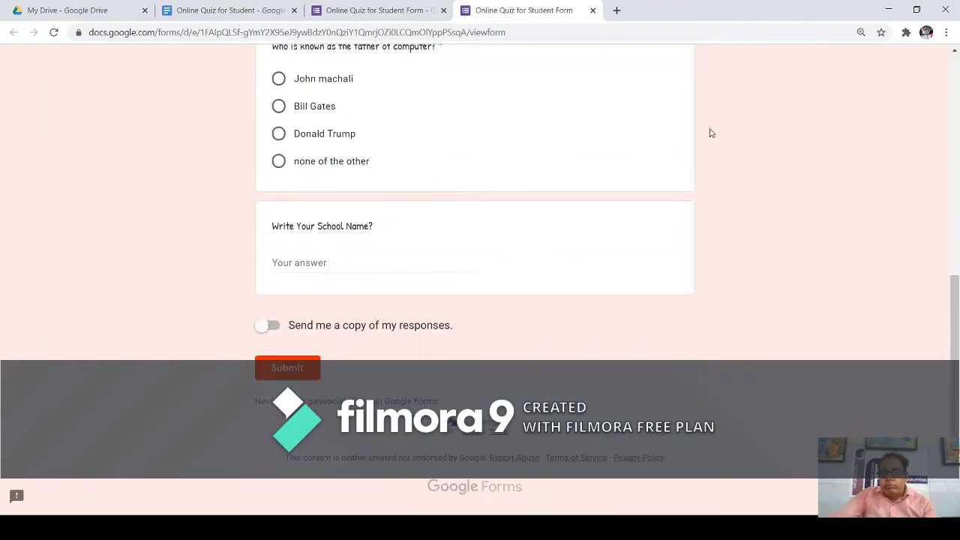
{"action": "scroll", "coordinate": [710, 133], "scroll_direction": "up", "scroll_amount": 6}
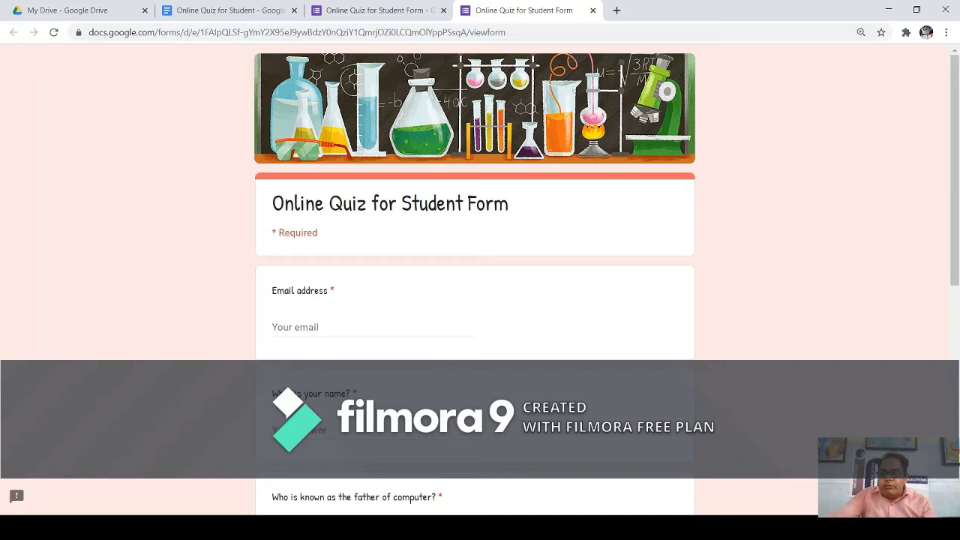
{"action": "key", "text": "F5"}
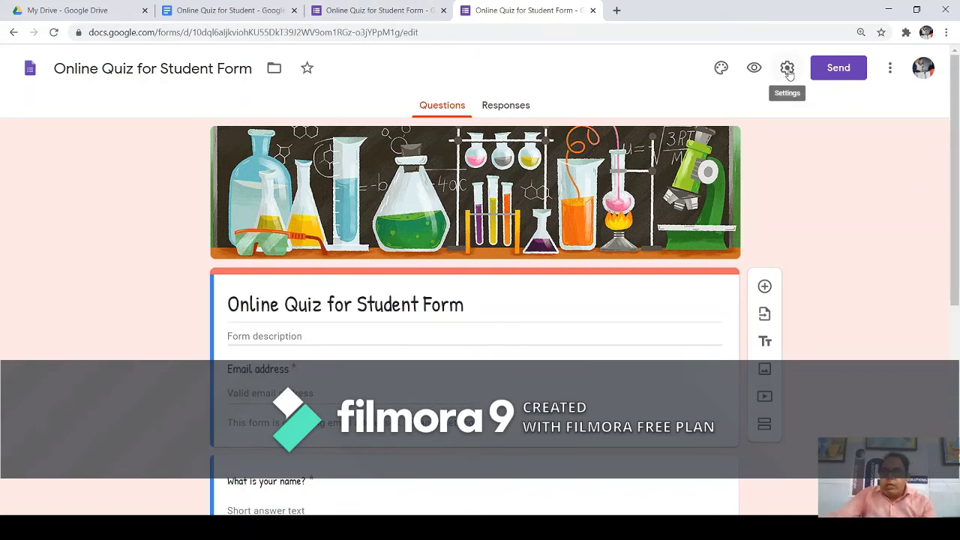
Switch on Make this a quiz in the Settings' Quizzes section.
{"action": "left_click", "coordinate": [788, 69]}
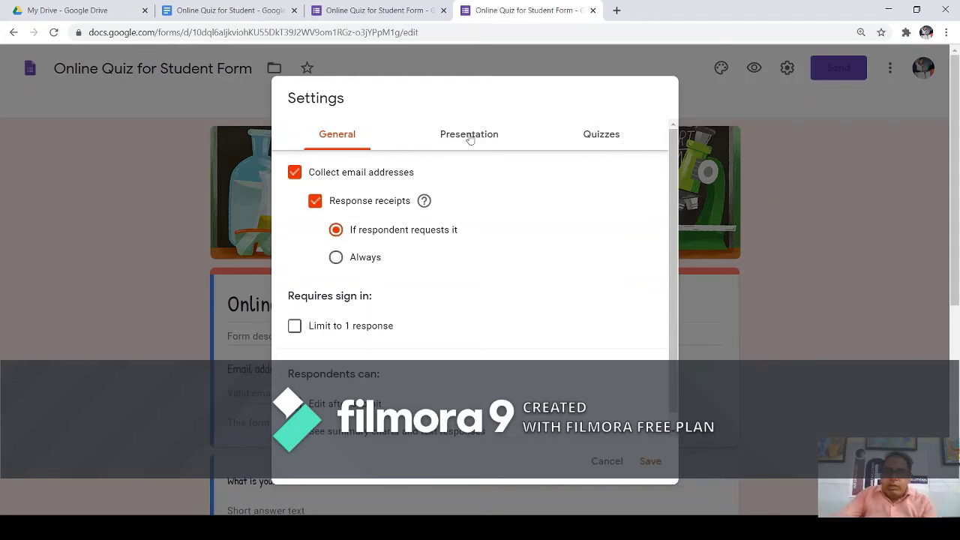
{"action": "left_click", "coordinate": [592, 141]}
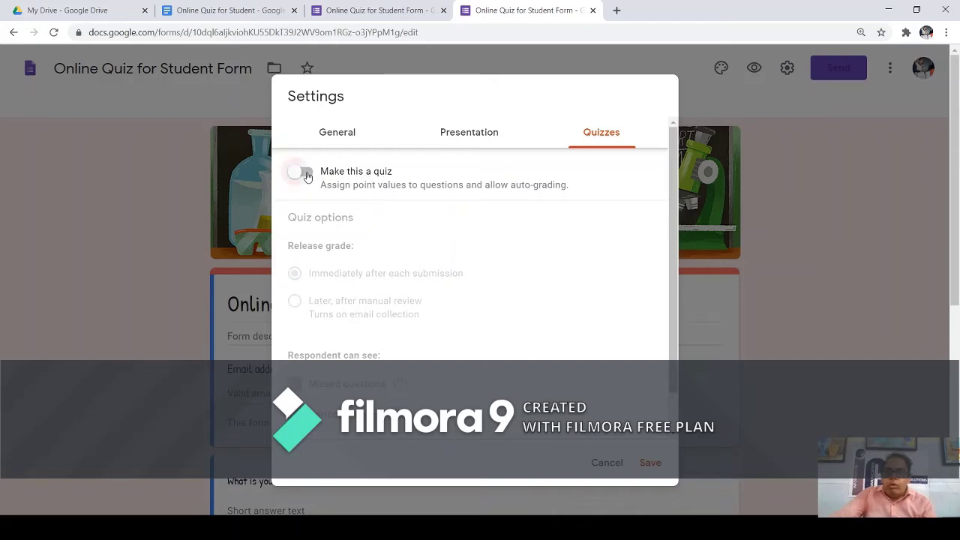
{"action": "left_click", "coordinate": [304, 173]}
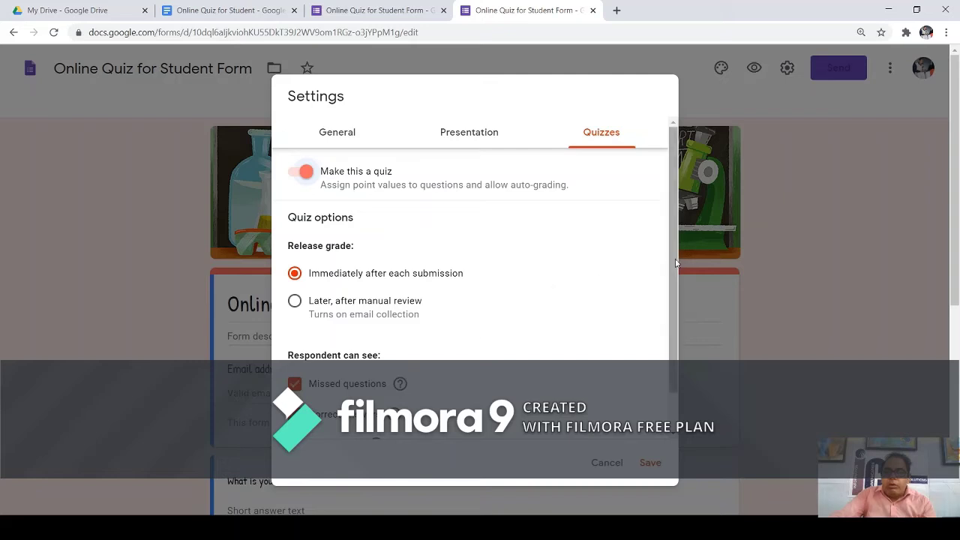
{"action": "scroll", "coordinate": [679, 312], "scroll_direction": "down", "scroll_amount": 1}
{"action": "scroll", "coordinate": [685, 331], "scroll_direction": "up", "scroll_amount": 1}
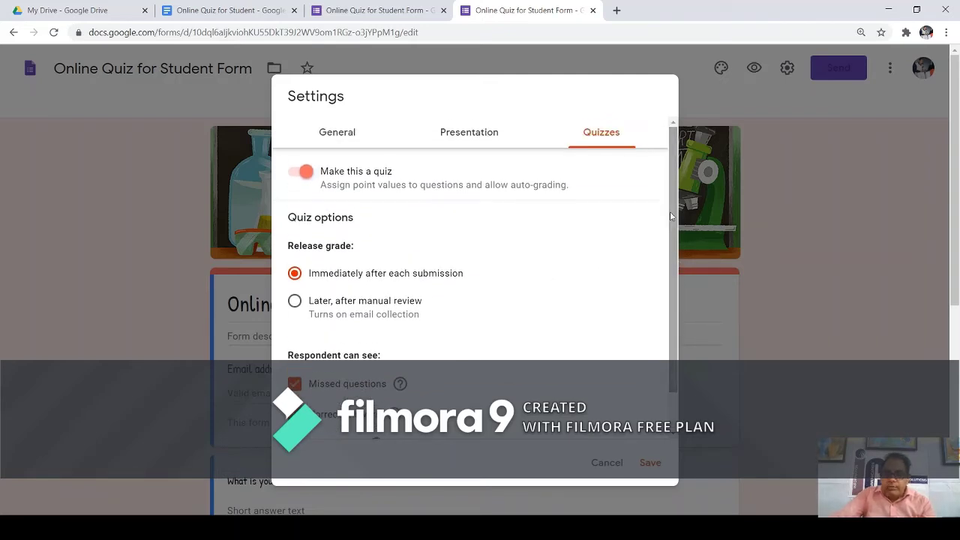
{"action": "left_click_drag", "start_coordinate": [294, 218], "coordinate": [355, 221]}
{"action": "left_click_drag", "start_coordinate": [296, 249], "coordinate": [359, 249]}
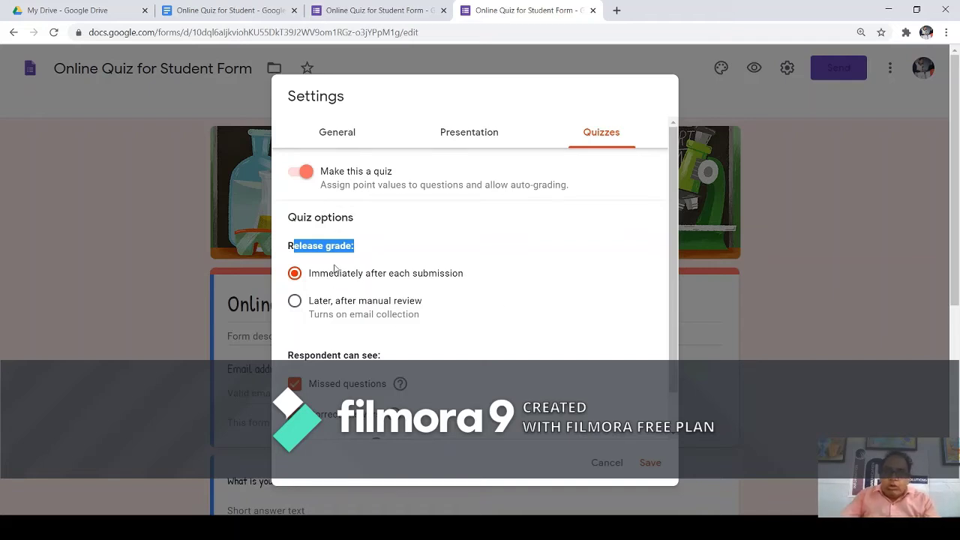
{"action": "left_click_drag", "start_coordinate": [328, 279], "coordinate": [385, 274]}
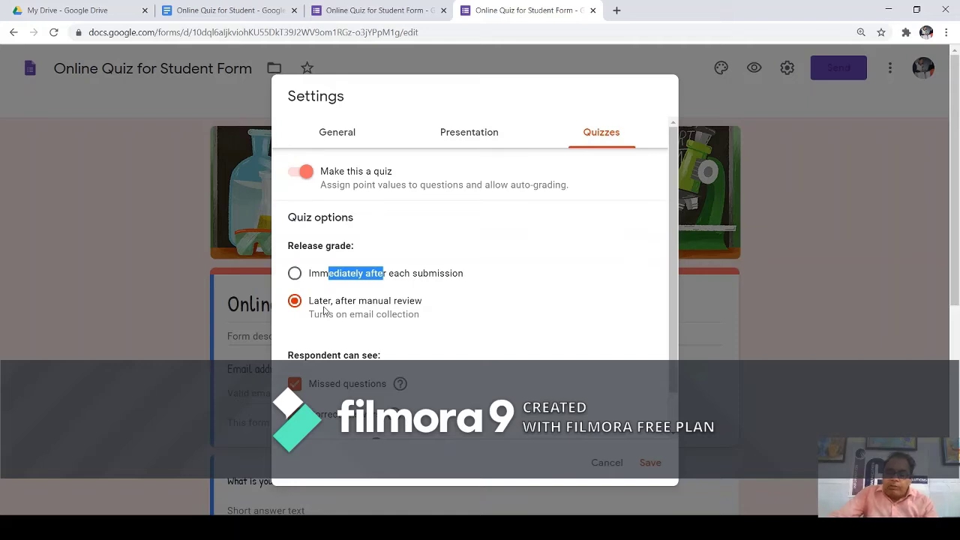
Release grades later after manual review, keeping missed questions and correct answers visible to respondents.
{"action": "left_click", "coordinate": [294, 275]}
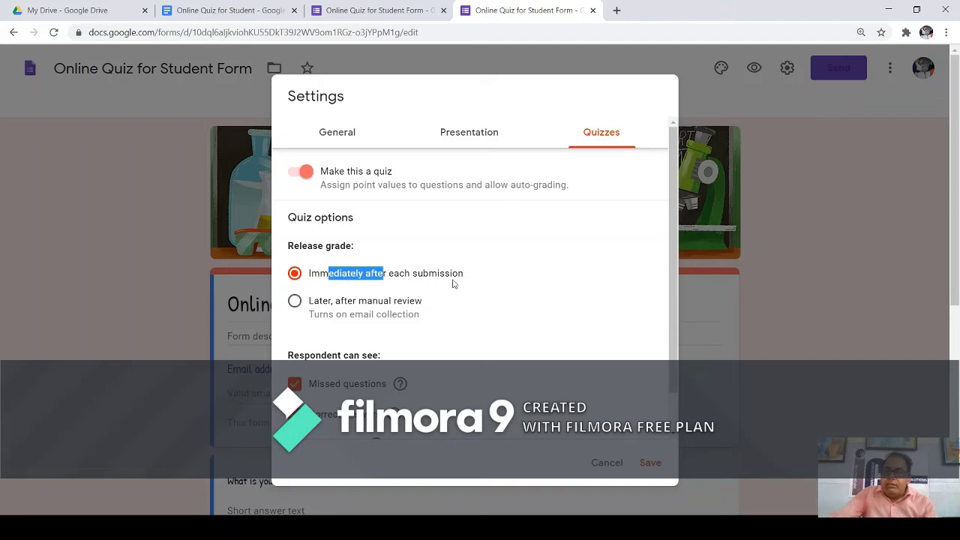
{"action": "left_click", "coordinate": [490, 313]}
{"action": "scroll", "coordinate": [506, 323], "scroll_direction": "down", "scroll_amount": 1}
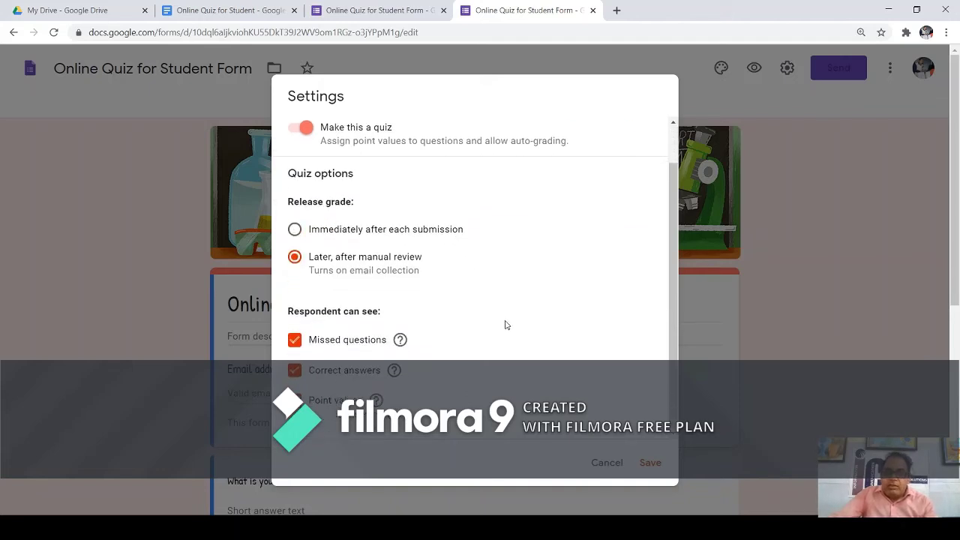
{"action": "left_click_drag", "start_coordinate": [290, 311], "coordinate": [380, 315]}
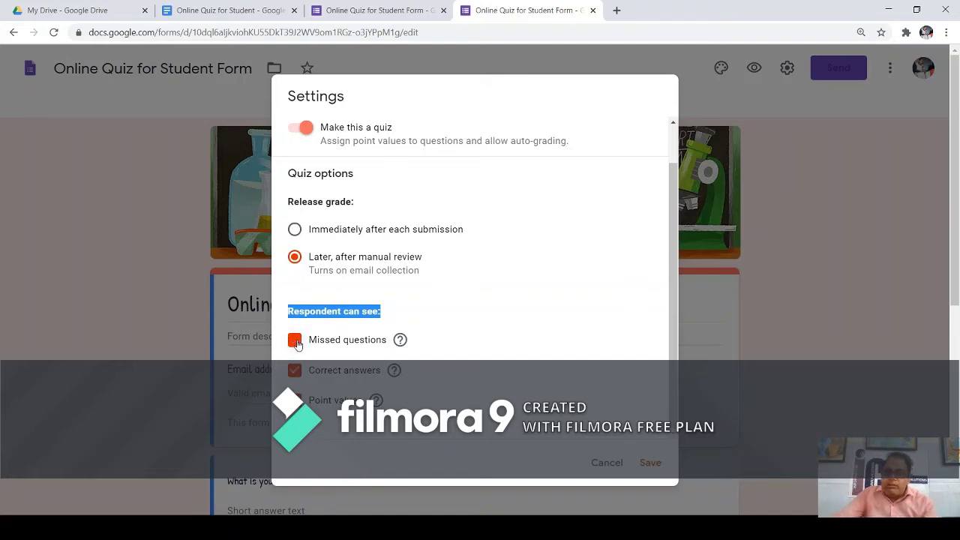
{"action": "left_click", "coordinate": [295, 342]}
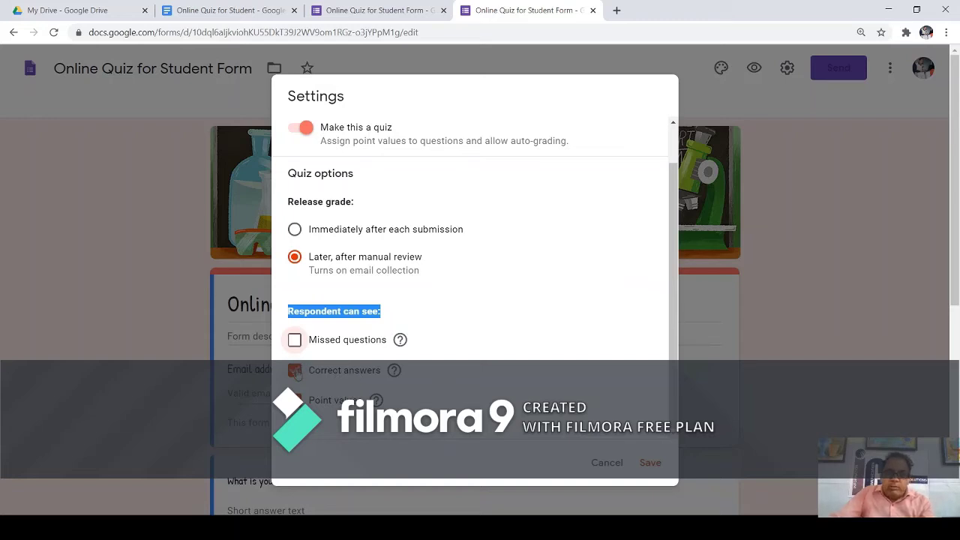
{"action": "left_click", "coordinate": [295, 371]}
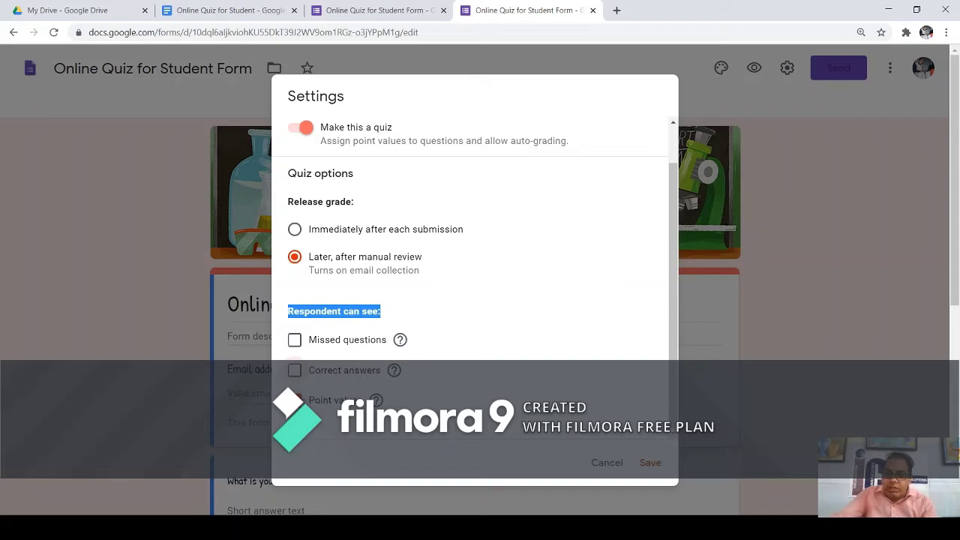
{"action": "left_click", "coordinate": [295, 370]}
{"action": "left_click", "coordinate": [294, 340]}
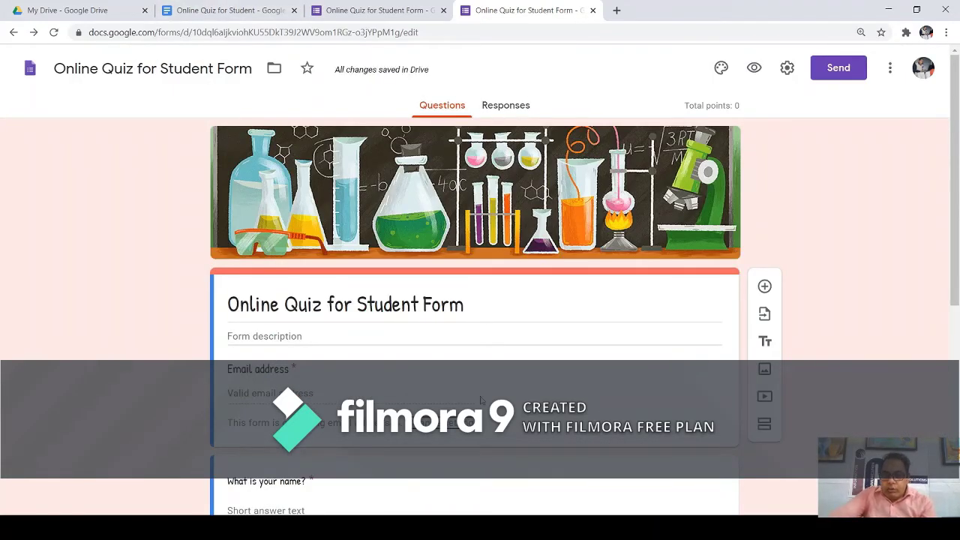
Open the answer key for the father-of-computer question.
{"action": "scroll", "coordinate": [486, 337], "scroll_direction": "down", "scroll_amount": 3}
{"action": "scroll", "coordinate": [486, 337], "scroll_direction": "down", "scroll_amount": 2}
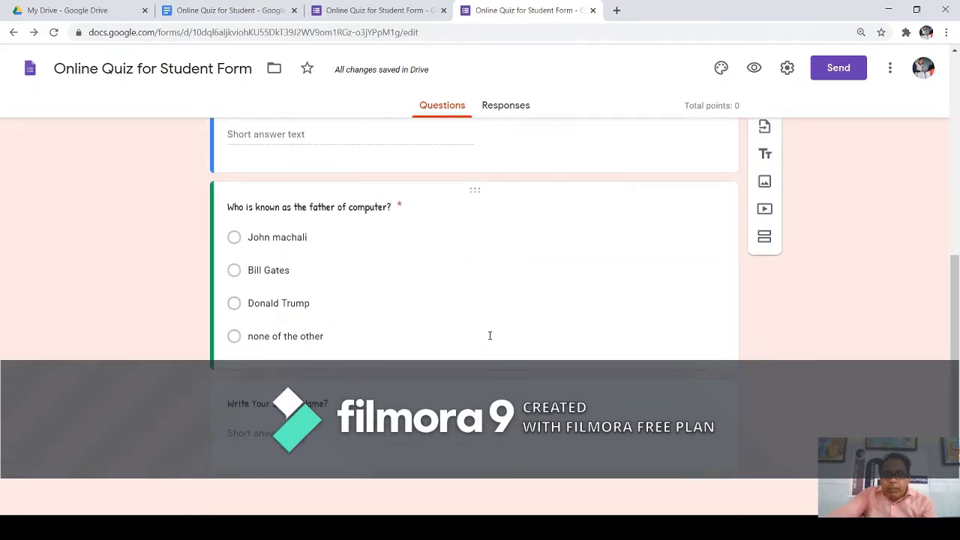
{"action": "left_click", "coordinate": [406, 225]}
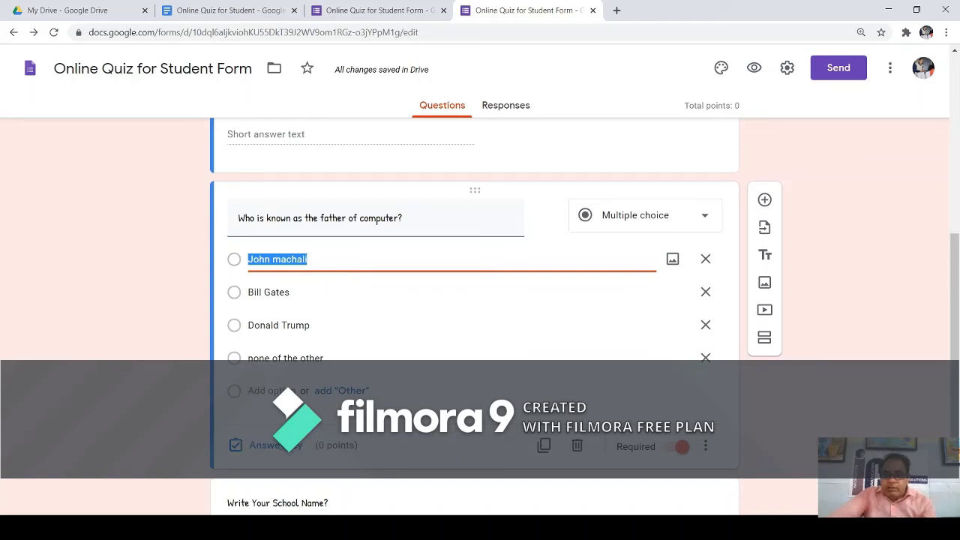
{"action": "left_click", "coordinate": [276, 449]}
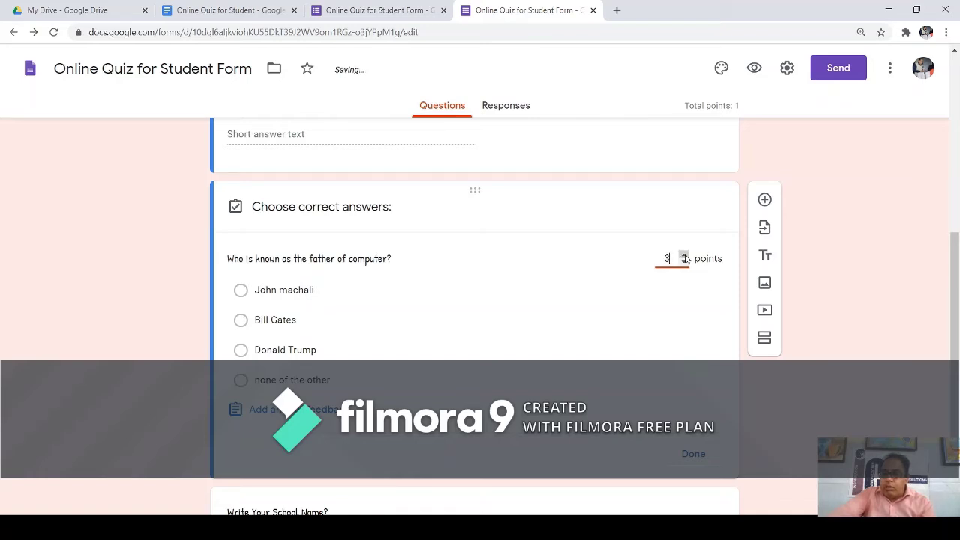
Set the question to 1 point, mark 'none of the other' correct, and finish the key.
{"action": "left_click", "coordinate": [684, 256]}
{"action": "left_click", "coordinate": [684, 257]}
{"action": "left_click", "coordinate": [684, 262]}
{"action": "left_click", "coordinate": [684, 261]}
{"action": "left_click", "coordinate": [684, 261]}
{"action": "left_click", "coordinate": [684, 261]}
{"action": "left_click", "coordinate": [684, 262]}
{"action": "left_click", "coordinate": [684, 262]}
{"action": "left_click", "coordinate": [684, 262]}
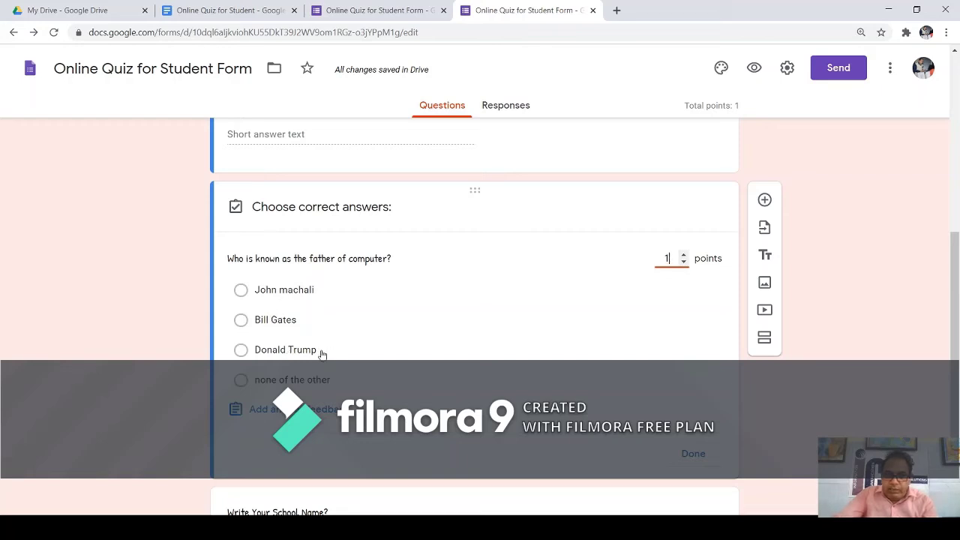
{"action": "left_click", "coordinate": [241, 381]}
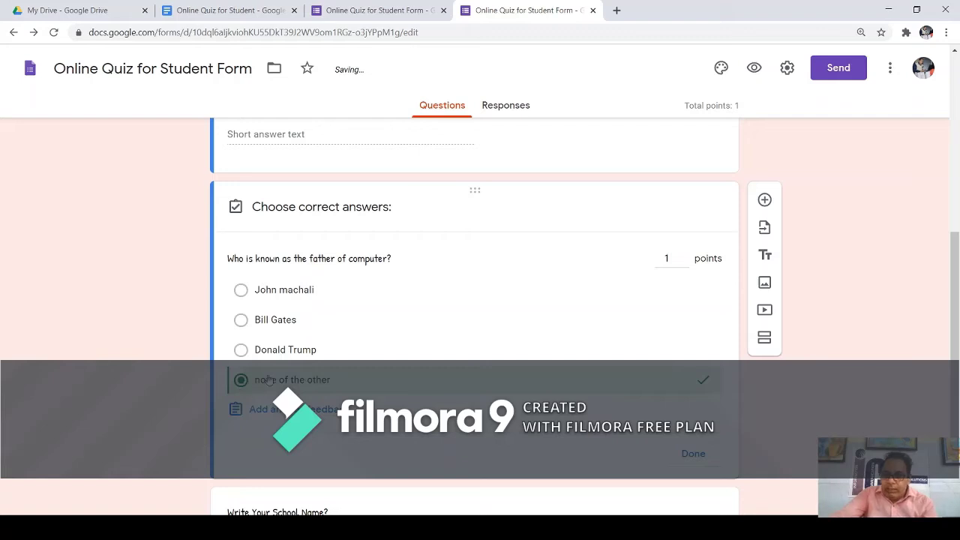
{"action": "left_click", "coordinate": [693, 454]}
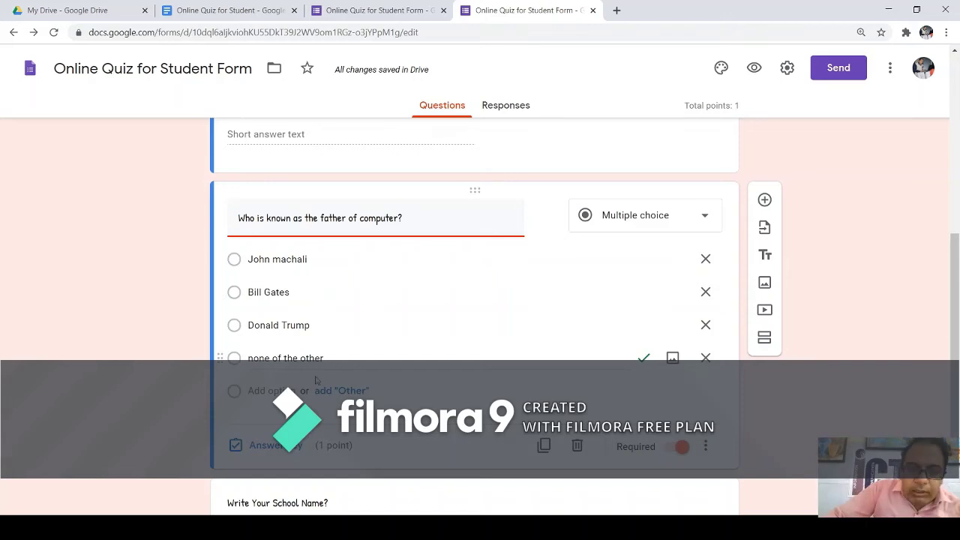
Replace the 'Write Your School Name?' title with 'When was Navodaya Started?'.
{"action": "scroll", "coordinate": [427, 349], "scroll_direction": "down", "scroll_amount": 2}
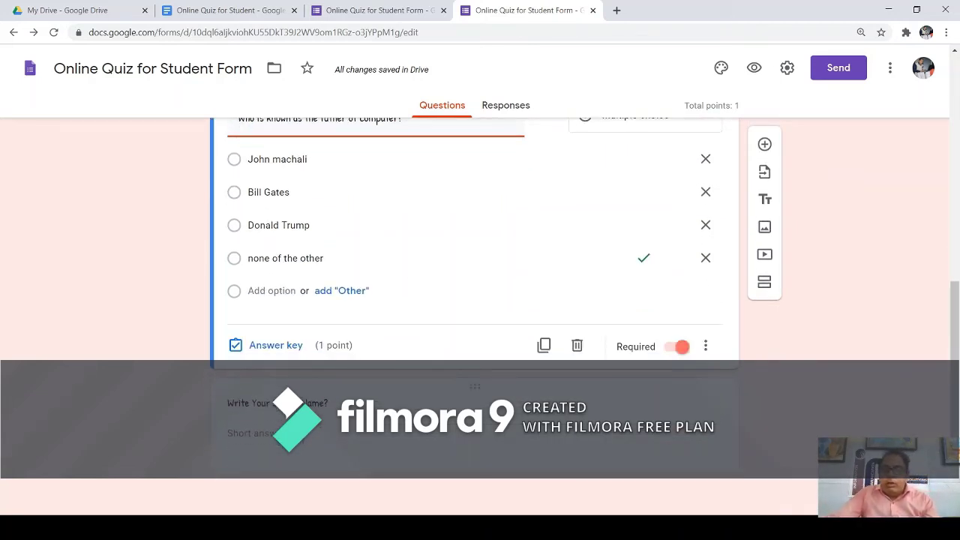
{"action": "left_click", "coordinate": [323, 403]}
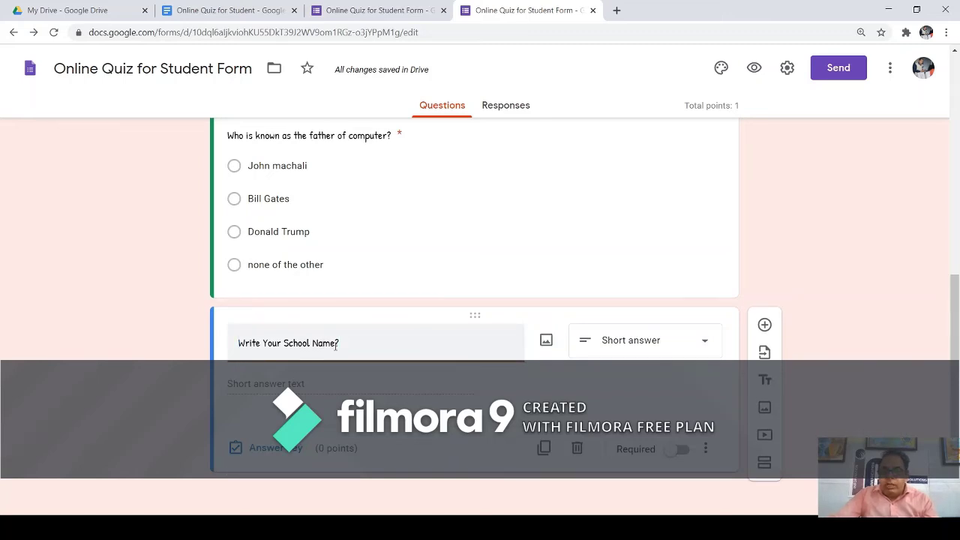
{"action": "left_click_drag", "start_coordinate": [333, 345], "coordinate": [239, 350]}
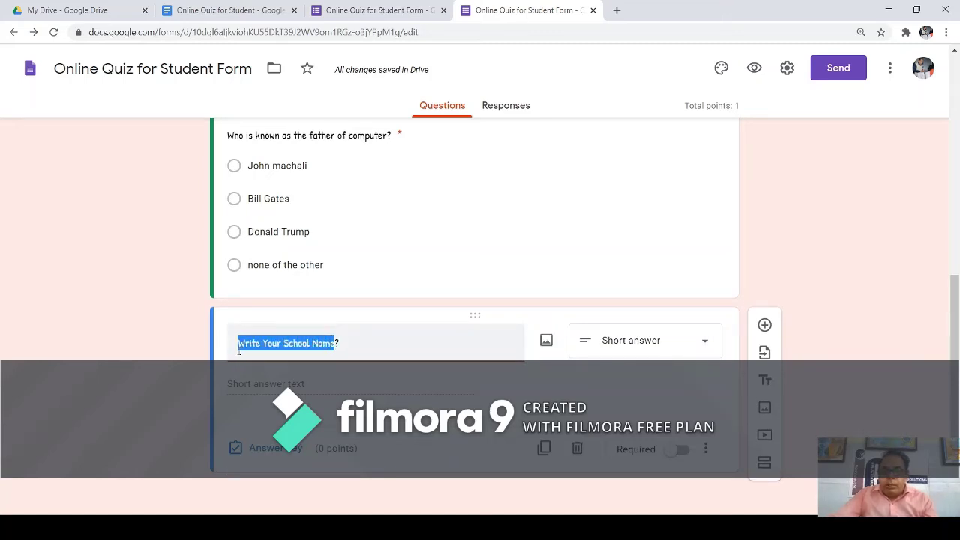
{"action": "type", "text": "When"}
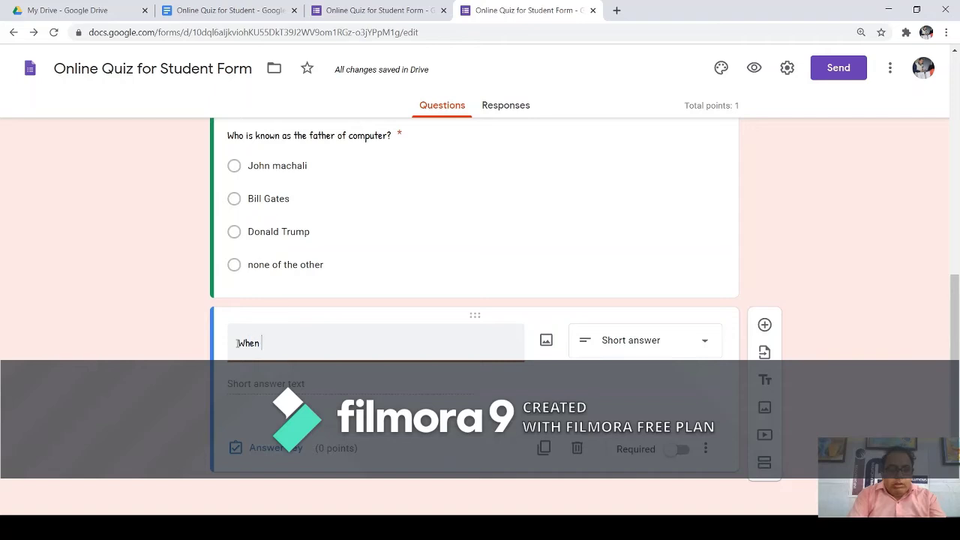
{"action": "type", "text": "was Navo"}
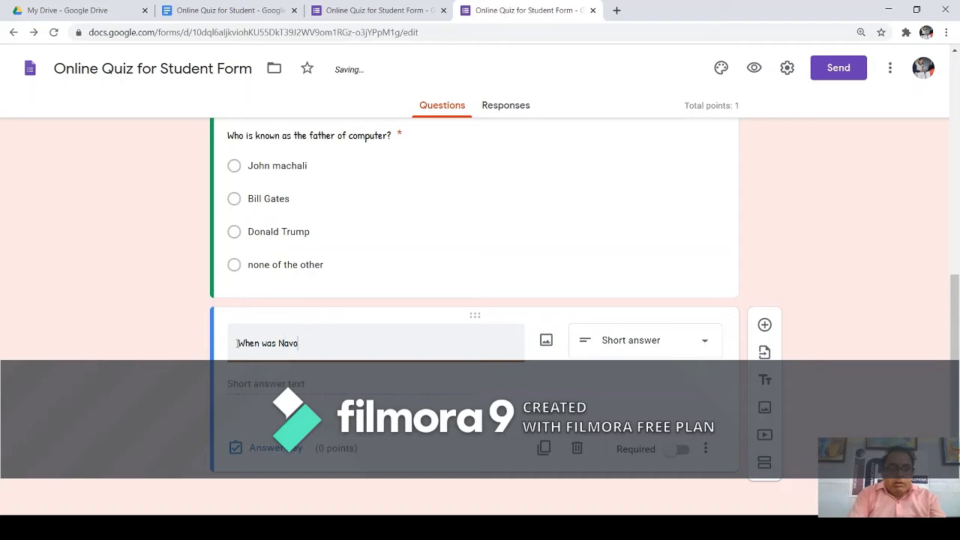
{"action": "type", "text": "daya Started"}
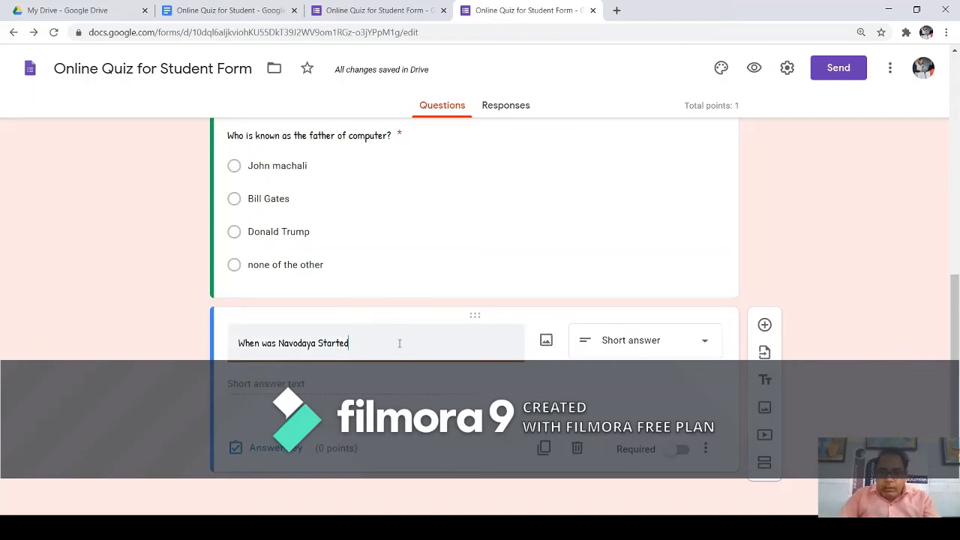
{"action": "type", "text": "?"}
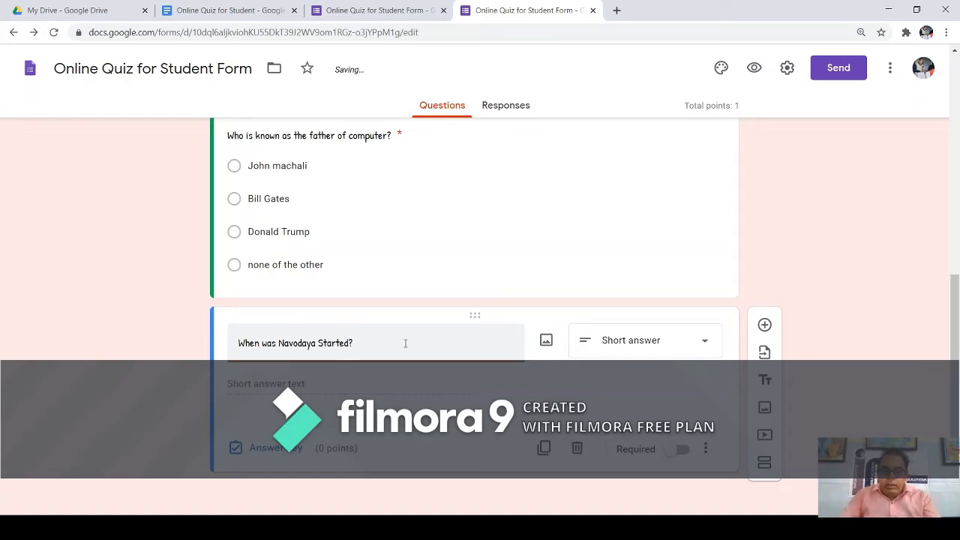
{"action": "left_click", "coordinate": [326, 442]}
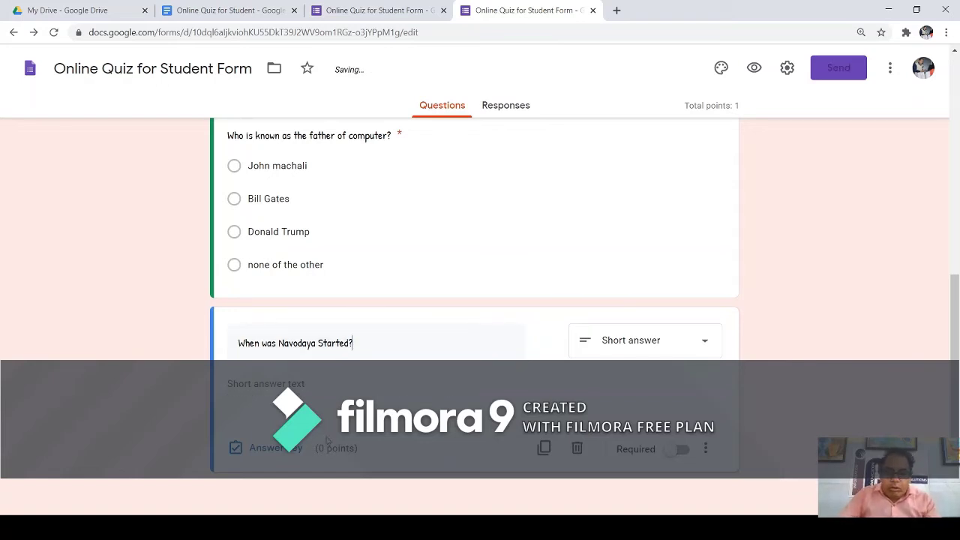
{"action": "left_click", "coordinate": [279, 452]}
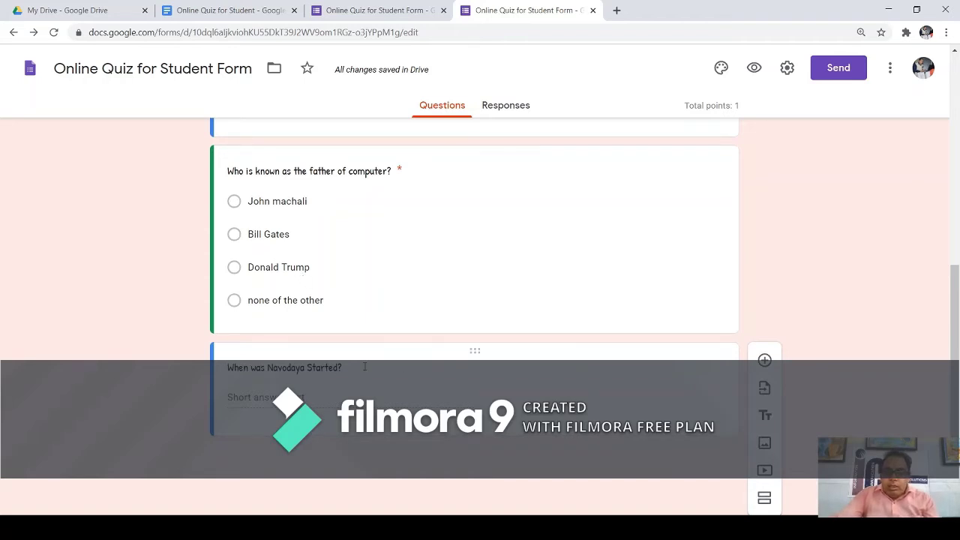
{"action": "left_click", "coordinate": [273, 367]}
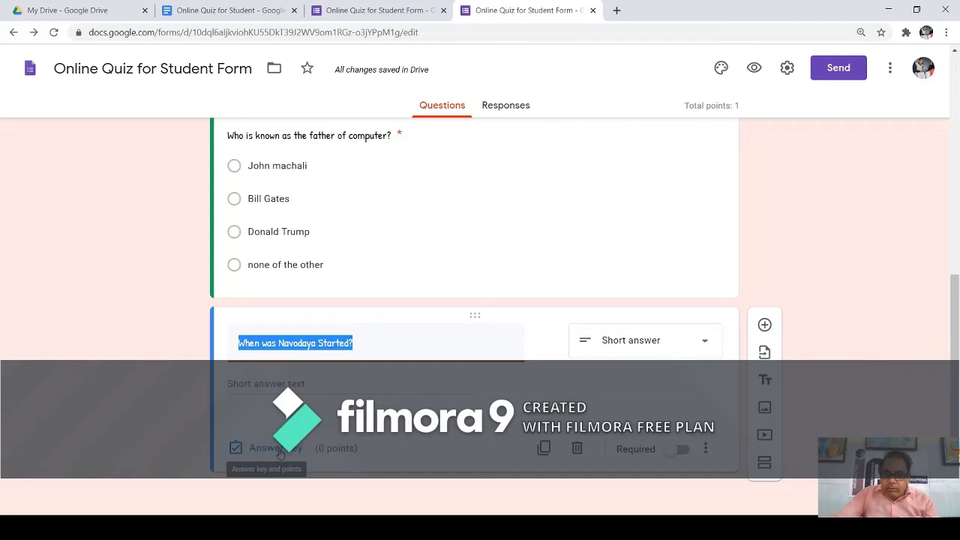
Give the Navodaya question 1 point, correct answer 1986, with all other answers marked incorrect.
{"action": "left_click", "coordinate": [279, 448]}
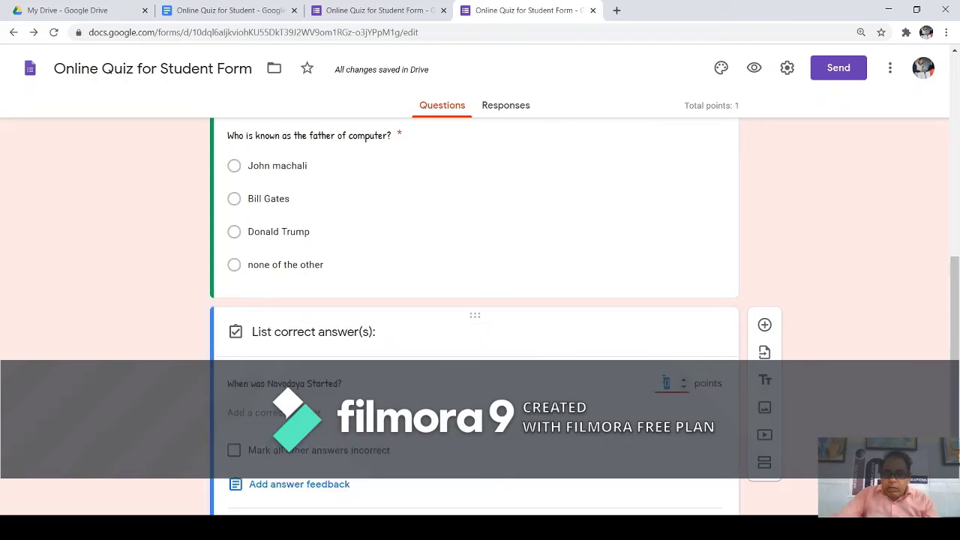
{"action": "left_click", "coordinate": [683, 379]}
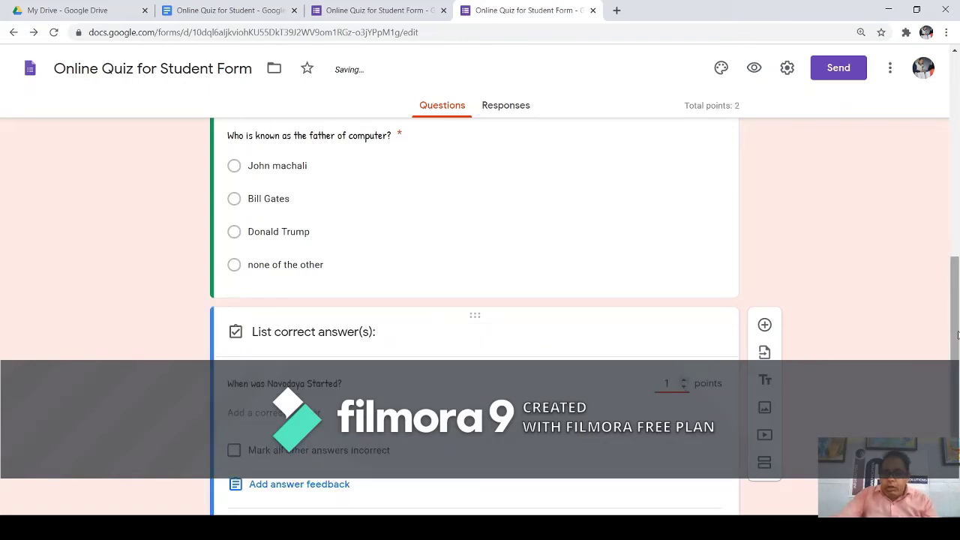
{"action": "scroll", "coordinate": [957, 342], "scroll_direction": "down", "scroll_amount": 1}
{"action": "scroll", "coordinate": [957, 343], "scroll_direction": "down", "scroll_amount": 1}
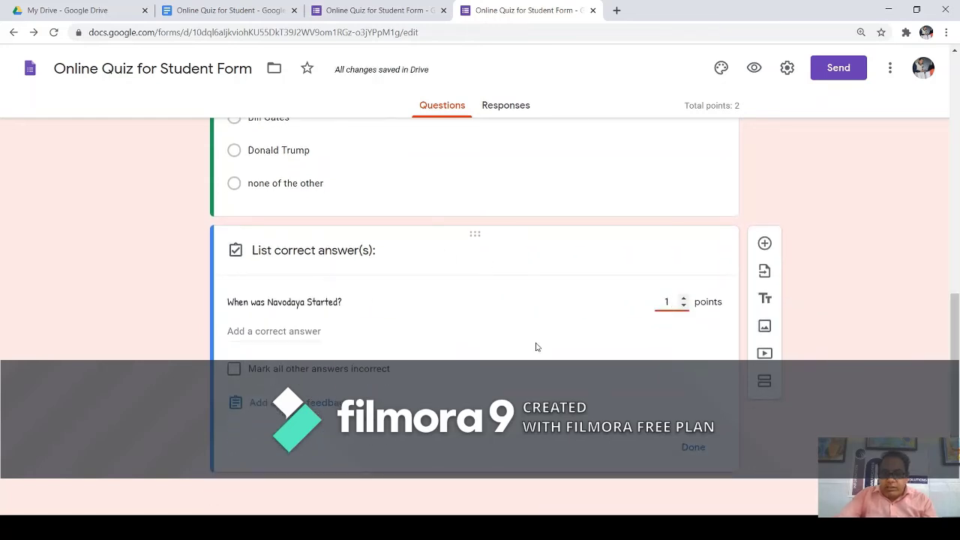
{"action": "left_click", "coordinate": [257, 332]}
{"action": "type", "text": "1"}
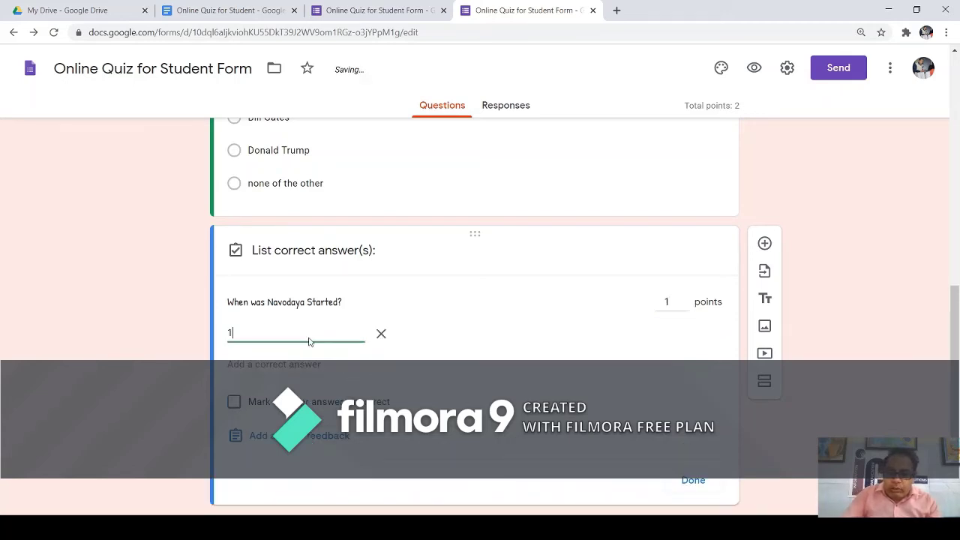
{"action": "type", "text": "986"}
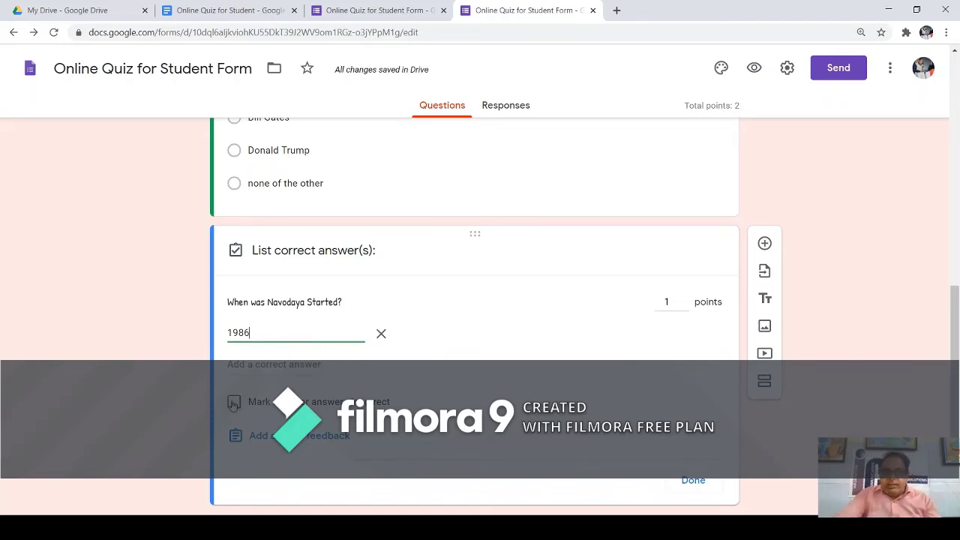
{"action": "left_click", "coordinate": [235, 404]}
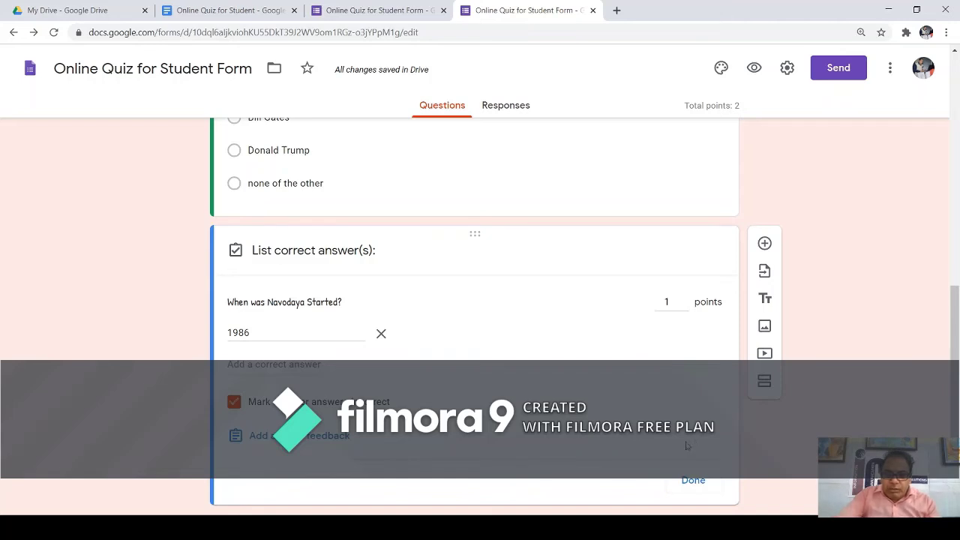
Reword the Navodaya question to 'In which Year Navodaya School was Started?' and make it required.
{"action": "left_click", "coordinate": [691, 481]}
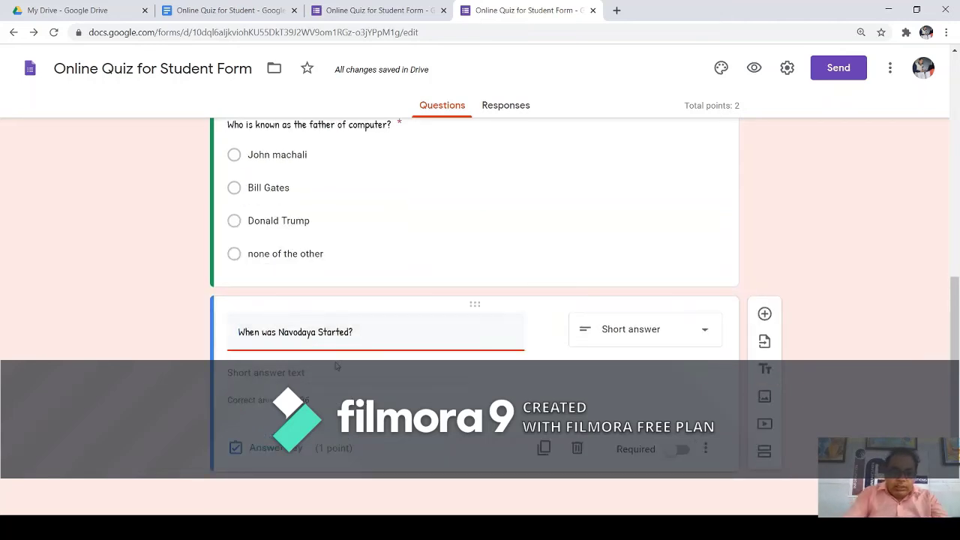
{"action": "key", "text": "Home"}
{"action": "type", "text": "In whih"}
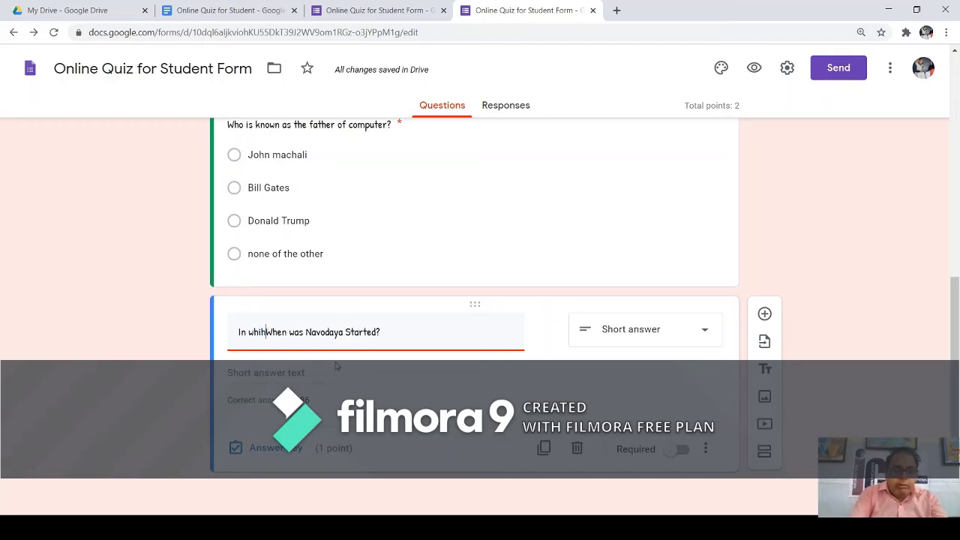
{"action": "key", "text": "BackSpace"}
{"action": "type", "text": "ch "}
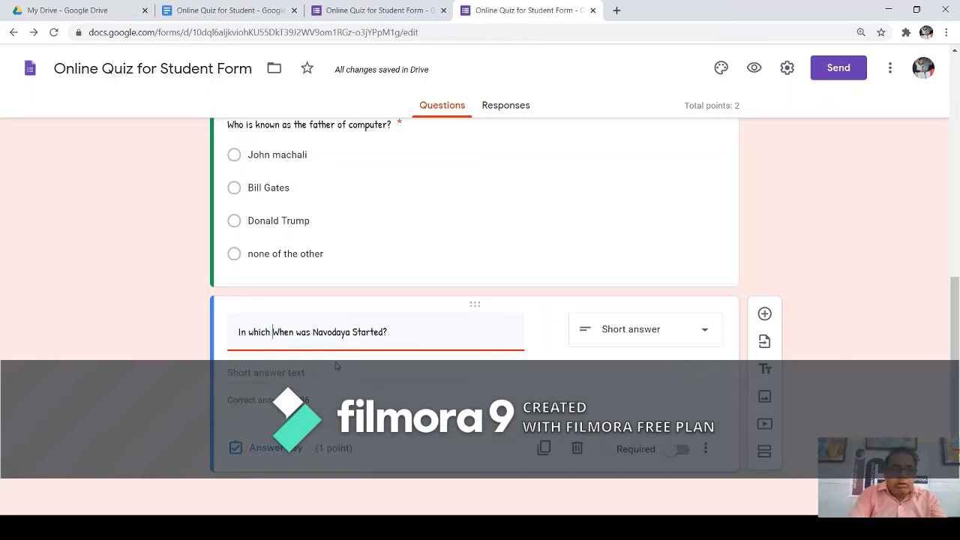
{"action": "type", "text": "Year"}
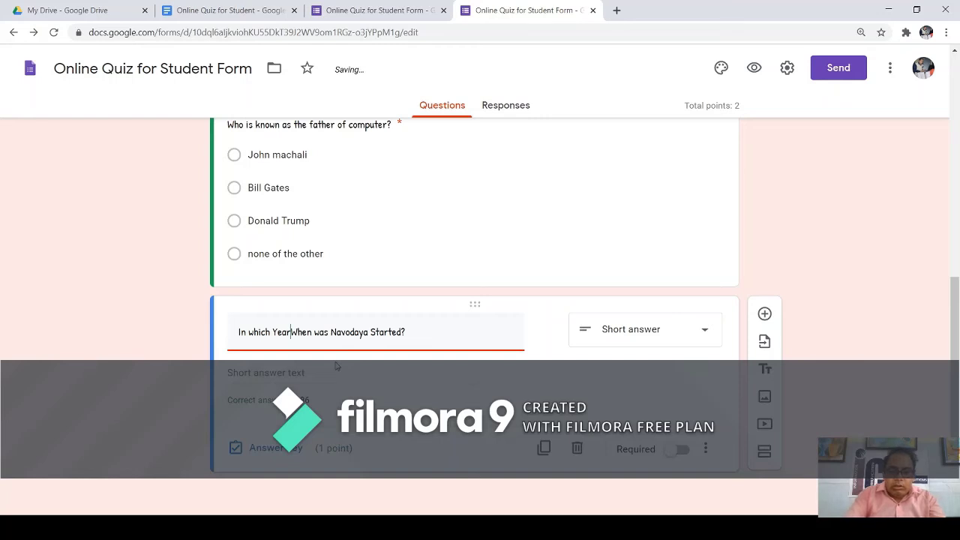
{"action": "key", "text": "Delete"}
{"action": "key", "text": "Delete"}
{"action": "key", "text": "Delete"}
{"action": "key", "text": "Delete"}
{"action": "key", "text": "Delete"}
{"action": "key", "text": "Delete"}
{"action": "key", "text": "Delete"}
{"action": "key", "text": "Delete"}
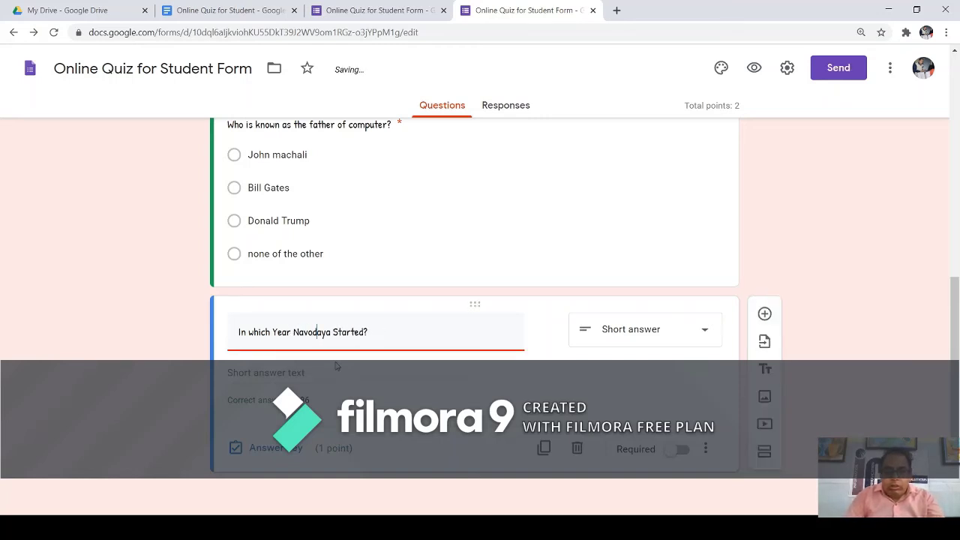
{"action": "type", "text": "Scho"}
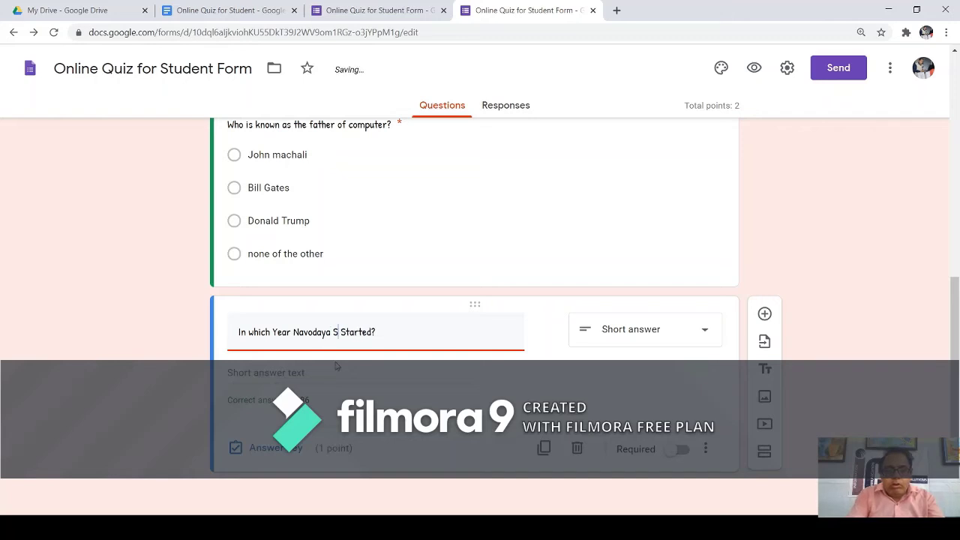
{"action": "type", "text": "ol wa"}
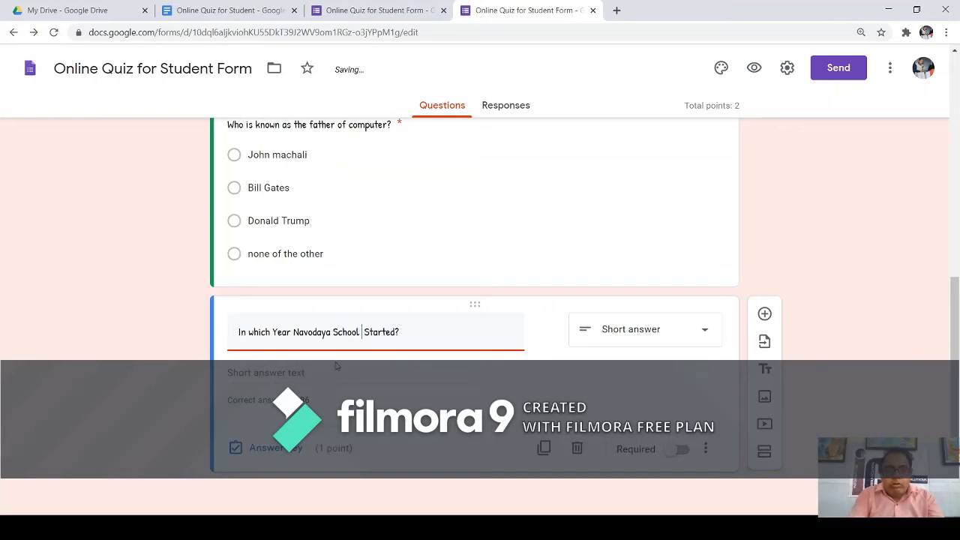
{"action": "type", "text": "s"}
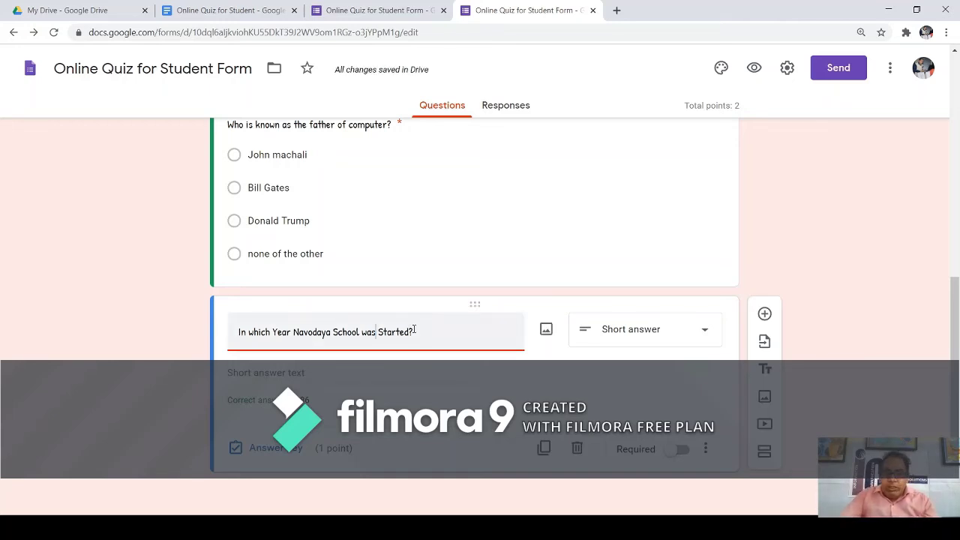
{"action": "double_click", "coordinate": [315, 405]}
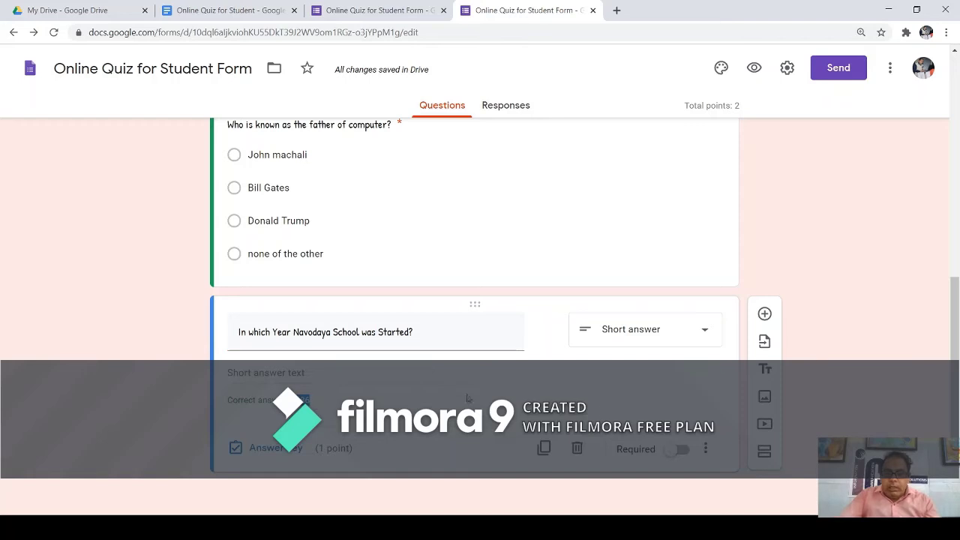
{"action": "left_click", "coordinate": [680, 452]}
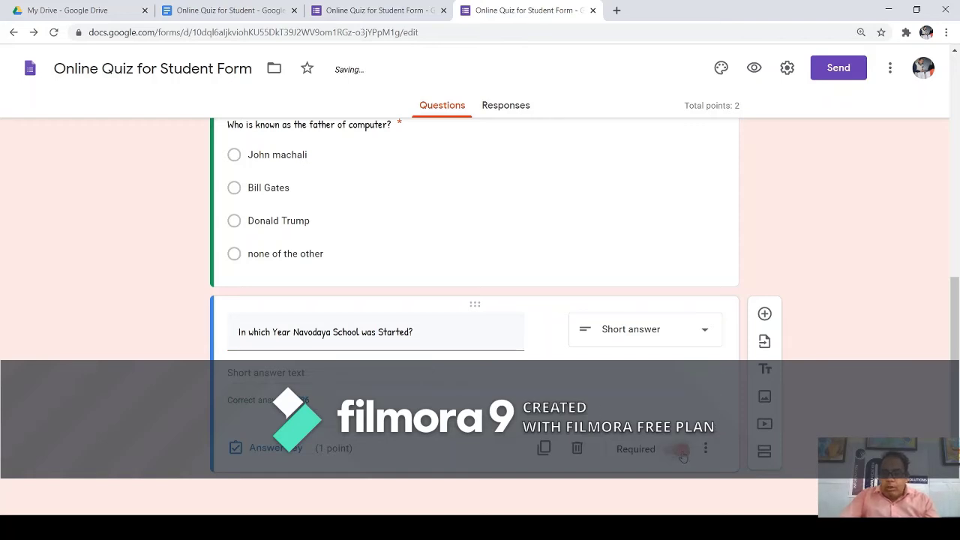
Review the 'What is your name?' question and the father-of-computer question's four options.
{"action": "scroll", "coordinate": [686, 456], "scroll_direction": "up", "scroll_amount": 1}
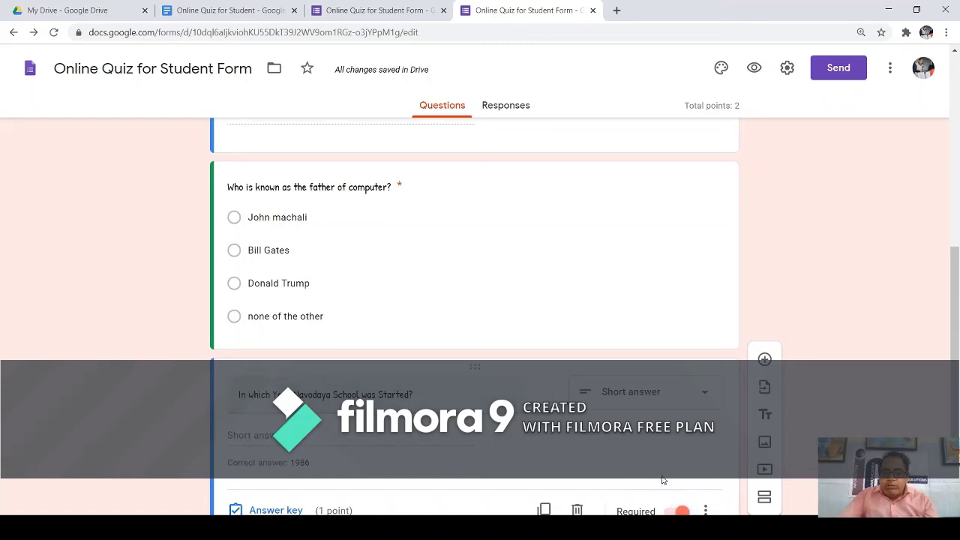
{"action": "scroll", "coordinate": [660, 484], "scroll_direction": "down", "scroll_amount": 1}
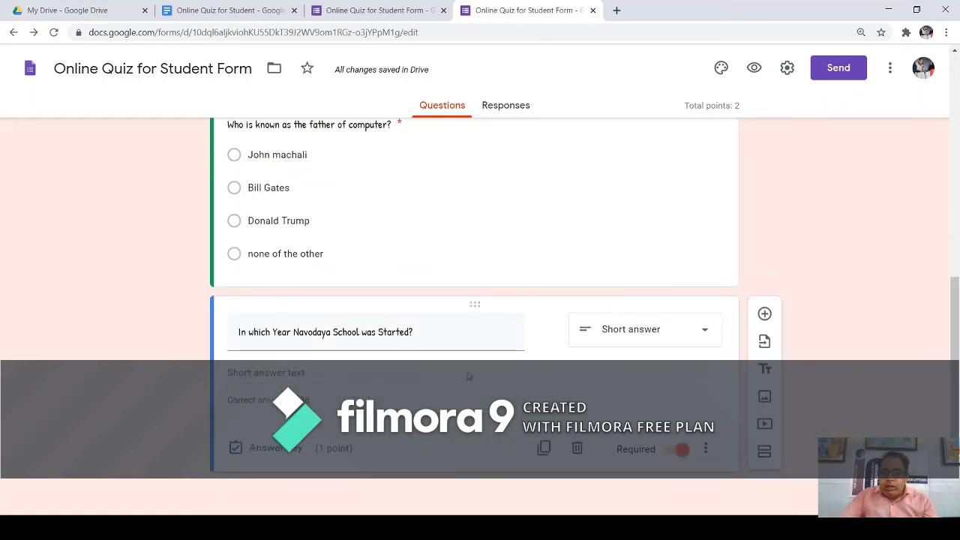
{"action": "left_click", "coordinate": [405, 213]}
{"action": "scroll", "coordinate": [420, 248], "scroll_direction": "up", "scroll_amount": 2}
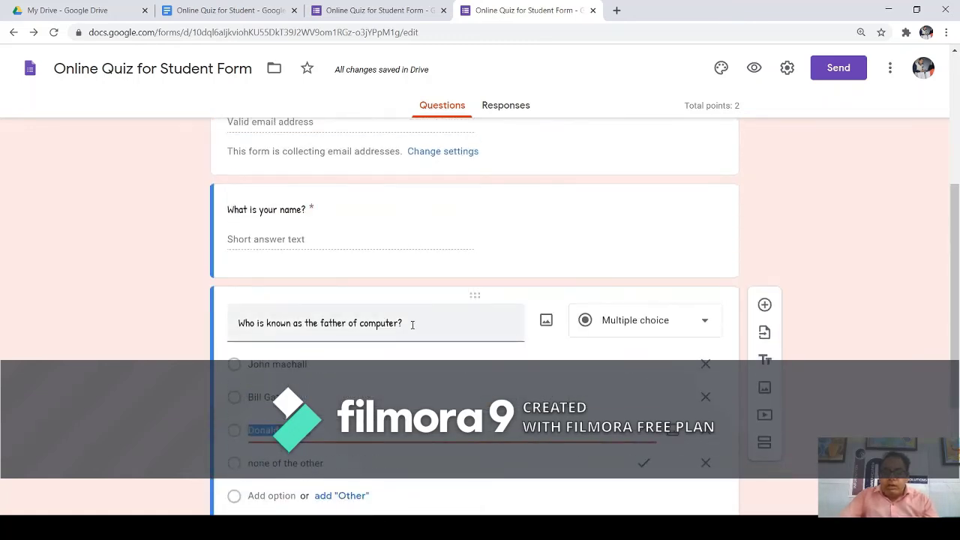
{"action": "left_click_drag", "start_coordinate": [413, 323], "coordinate": [412, 274]}
{"action": "left_click", "coordinate": [415, 245]}
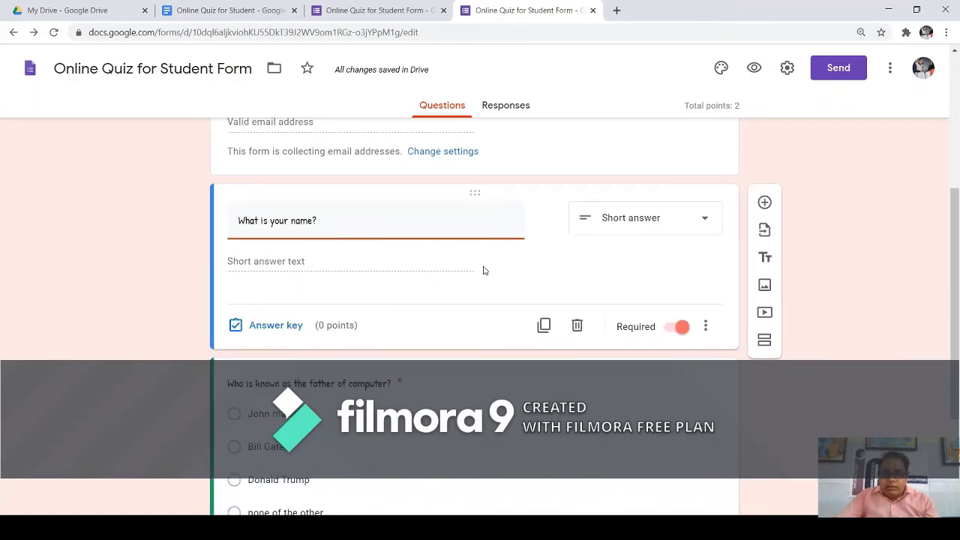
{"action": "scroll", "coordinate": [495, 255], "scroll_direction": "down", "scroll_amount": 2}
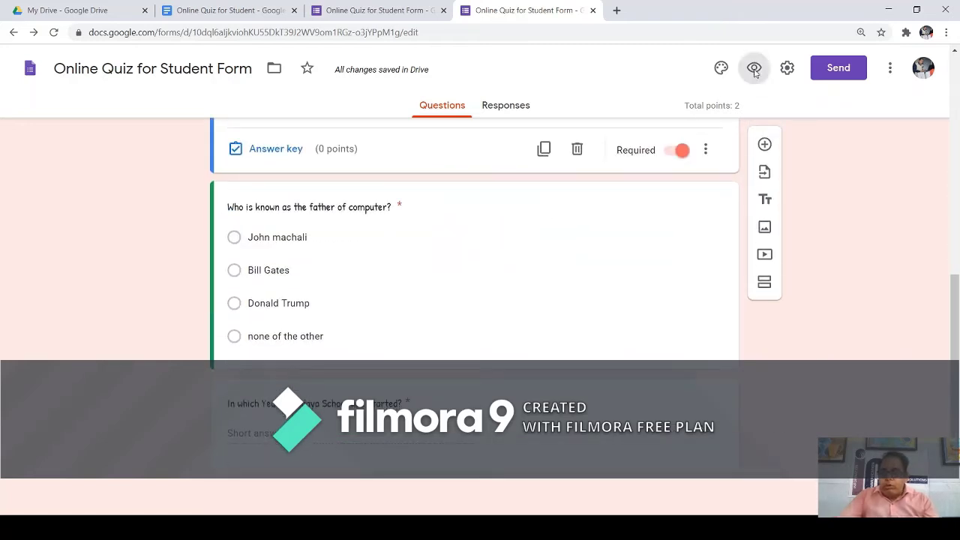
{"action": "left_click", "coordinate": [754, 67]}
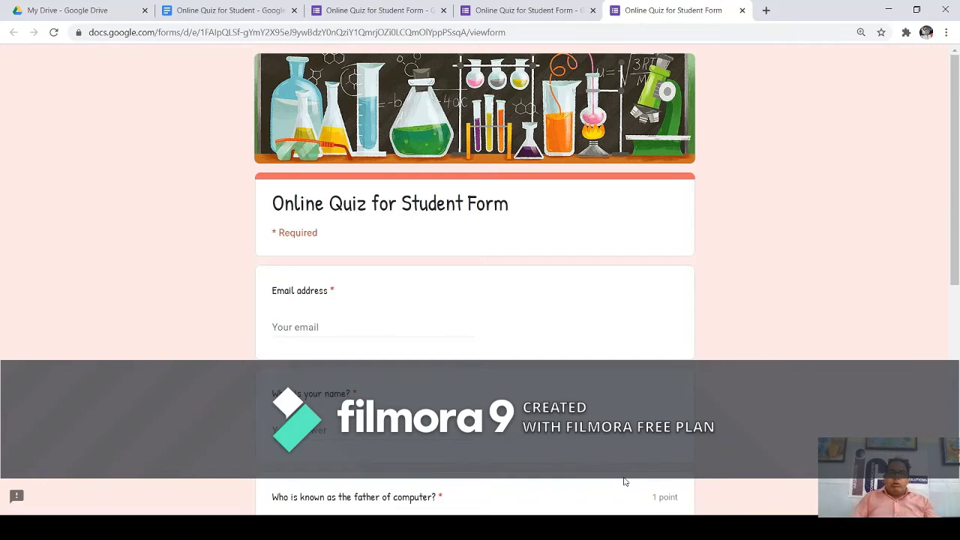
{"action": "scroll", "coordinate": [482, 342], "scroll_direction": "down", "scroll_amount": 2}
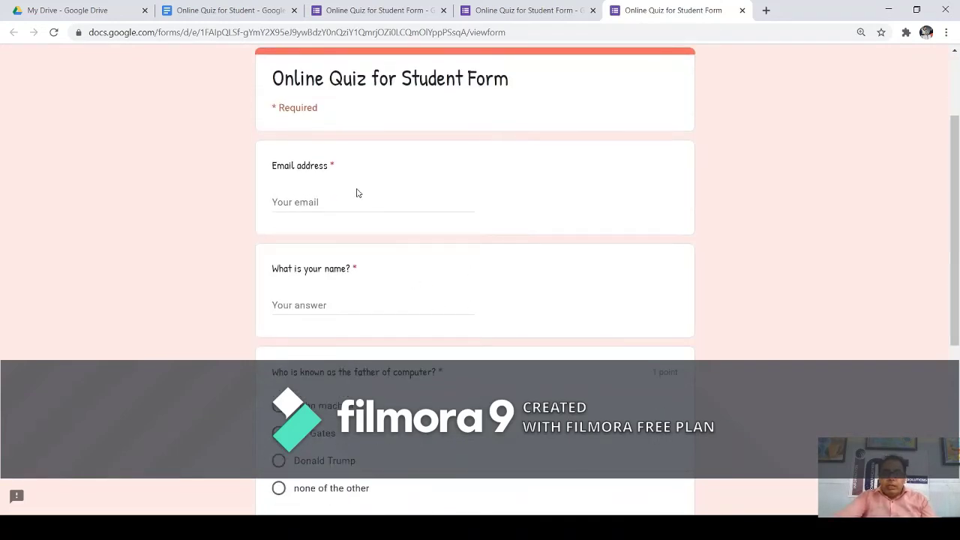
{"action": "left_click_drag", "start_coordinate": [293, 167], "coordinate": [332, 166]}
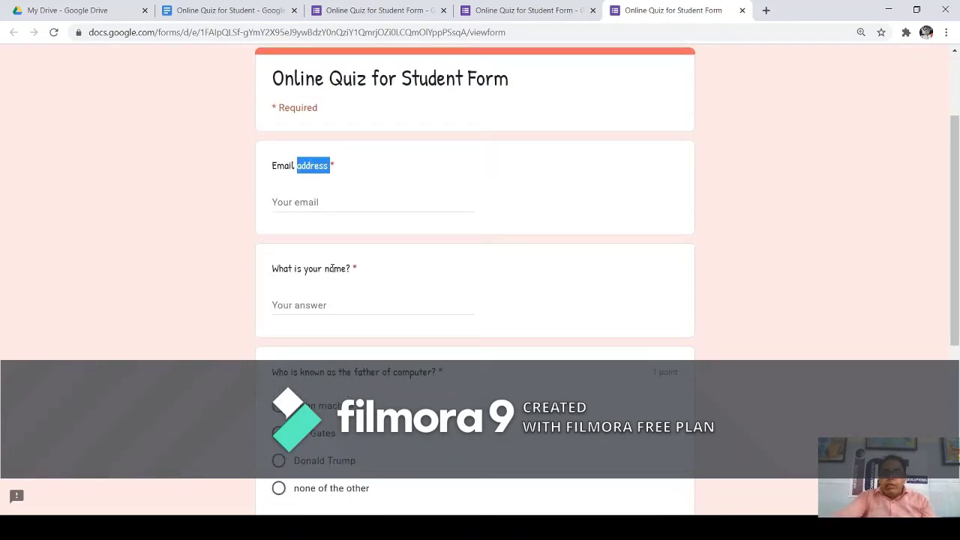
{"action": "left_click_drag", "start_coordinate": [295, 268], "coordinate": [354, 270]}
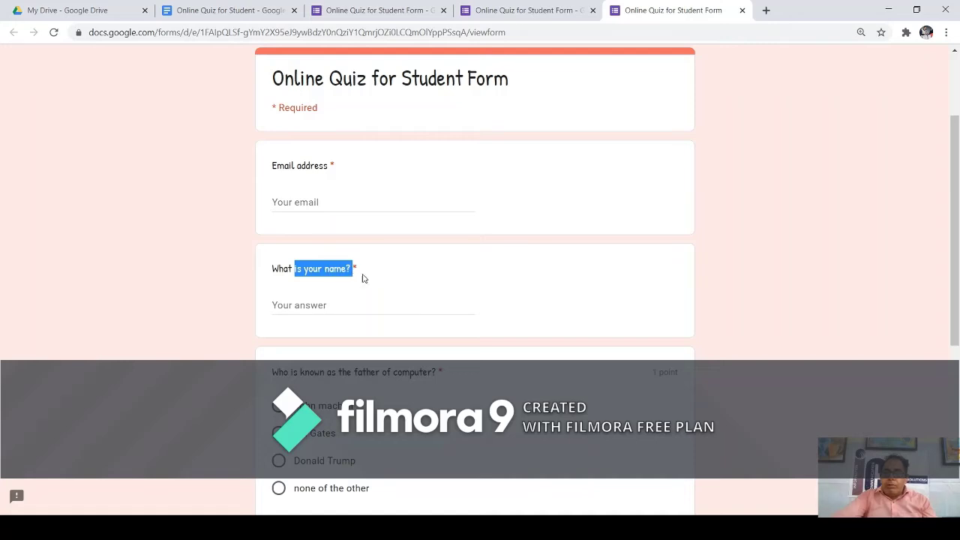
{"action": "scroll", "coordinate": [371, 292], "scroll_direction": "down", "scroll_amount": 3}
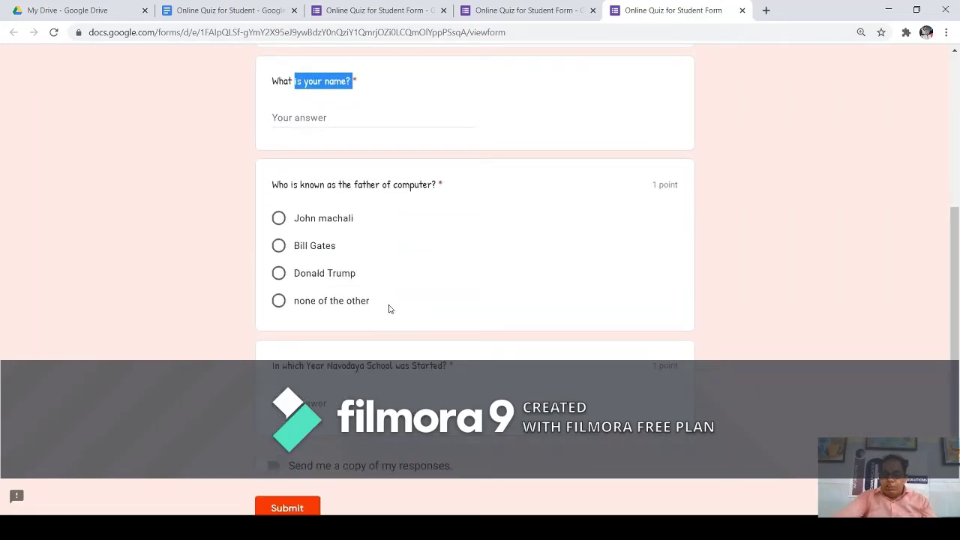
{"action": "scroll", "coordinate": [388, 309], "scroll_direction": "up", "scroll_amount": 5}
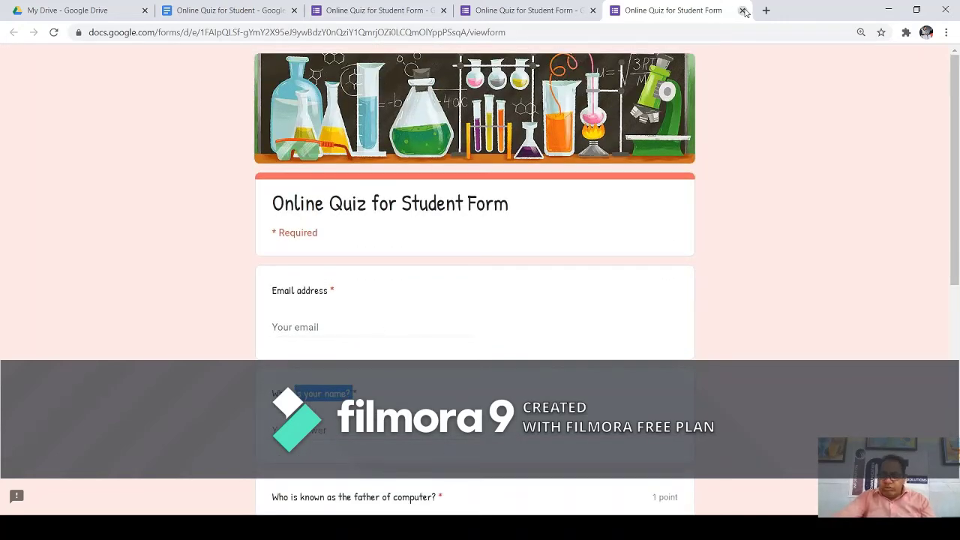
{"action": "left_click", "coordinate": [743, 10]}
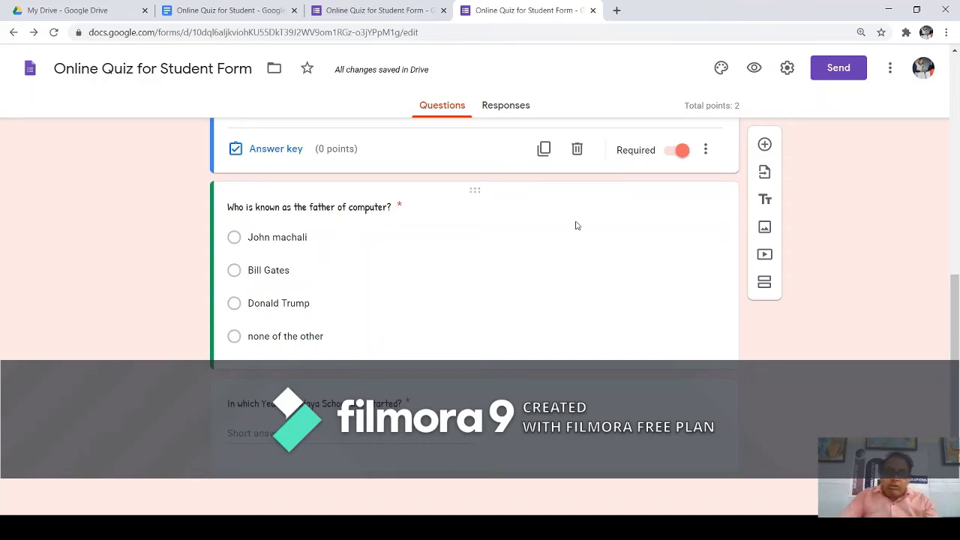
Duplicate the father-of-computer question and retitle it 'Who is the Prime Minister of India?'.
{"action": "left_click", "coordinate": [516, 276]}
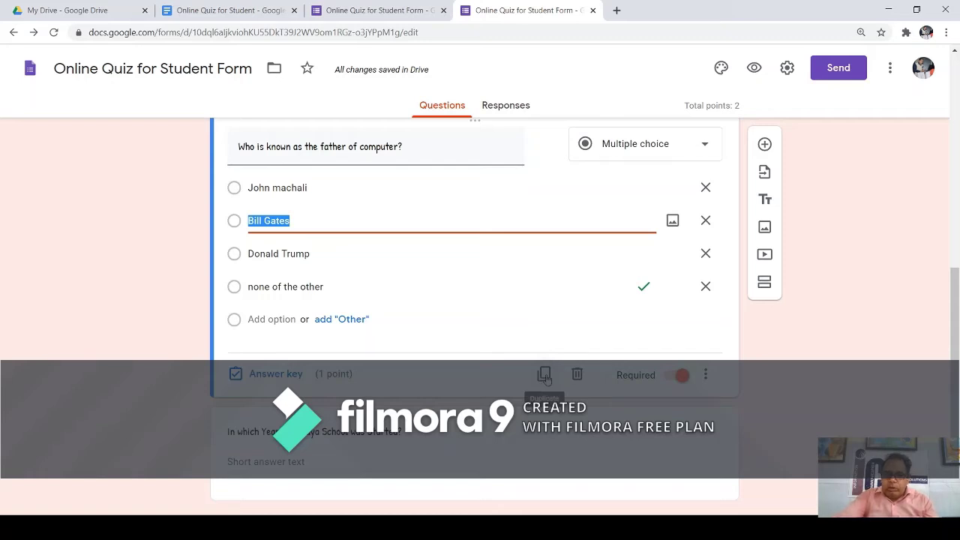
{"action": "left_click", "coordinate": [546, 375]}
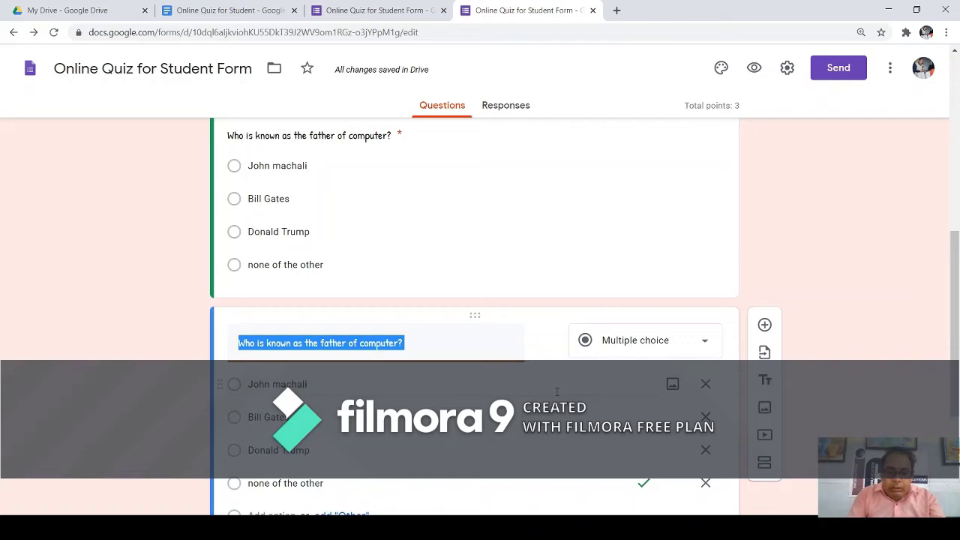
{"action": "type", "text": "How"}
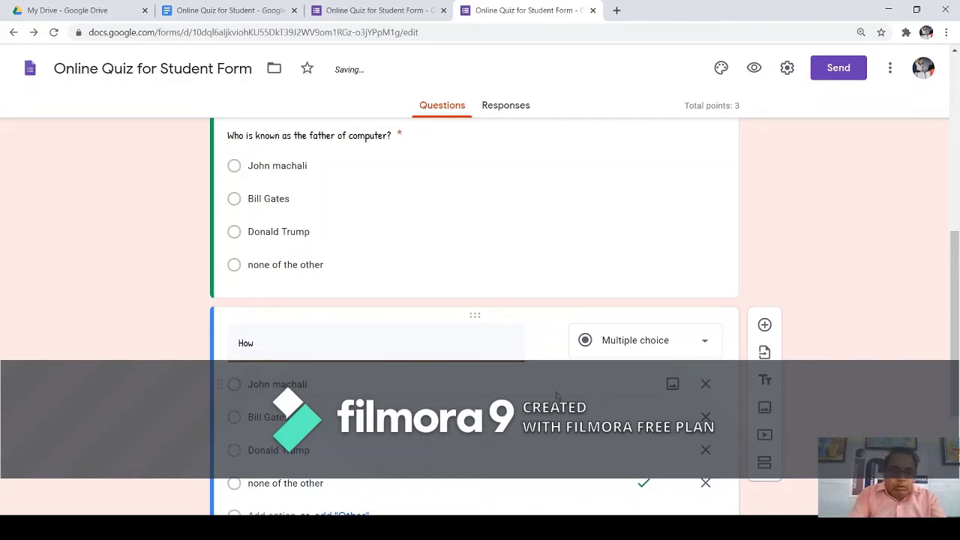
{"action": "key", "text": "BackSpace"}
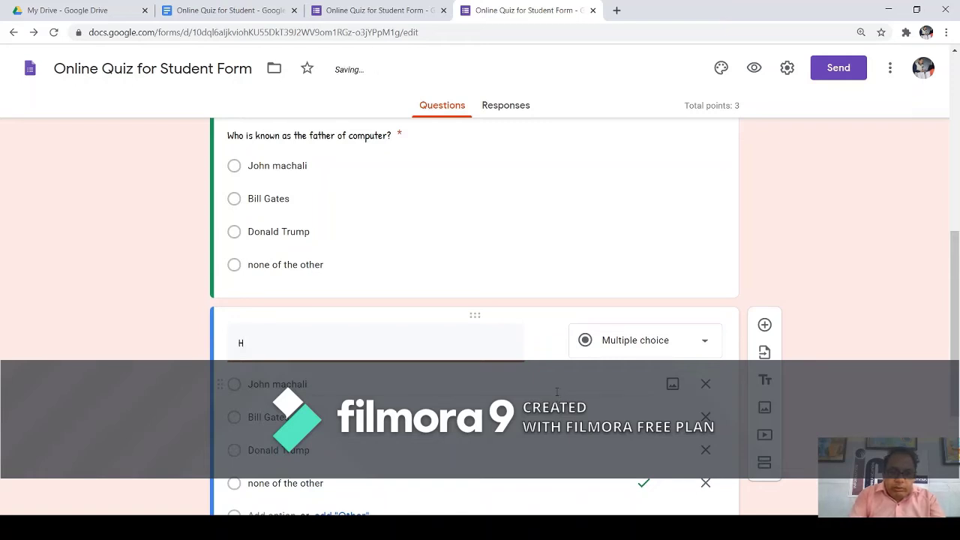
{"action": "key", "text": "BackSpace"}
{"action": "type", "text": "Who is th"}
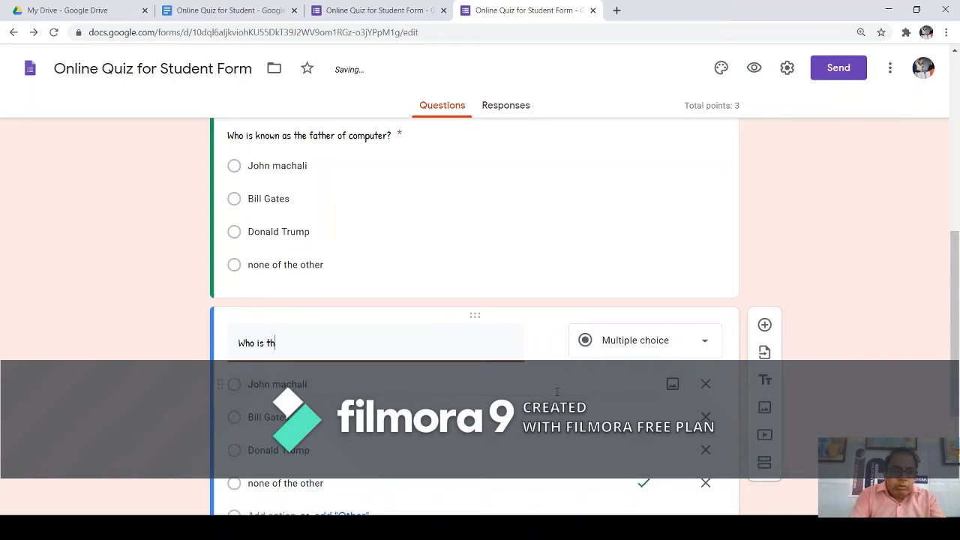
{"action": "type", "text": "e Prime Mi"}
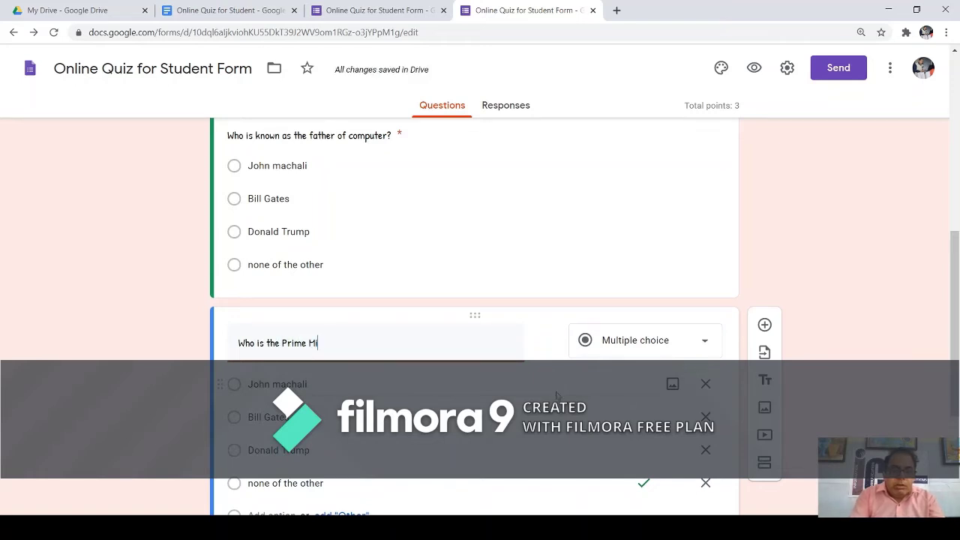
{"action": "type", "text": "nister of "}
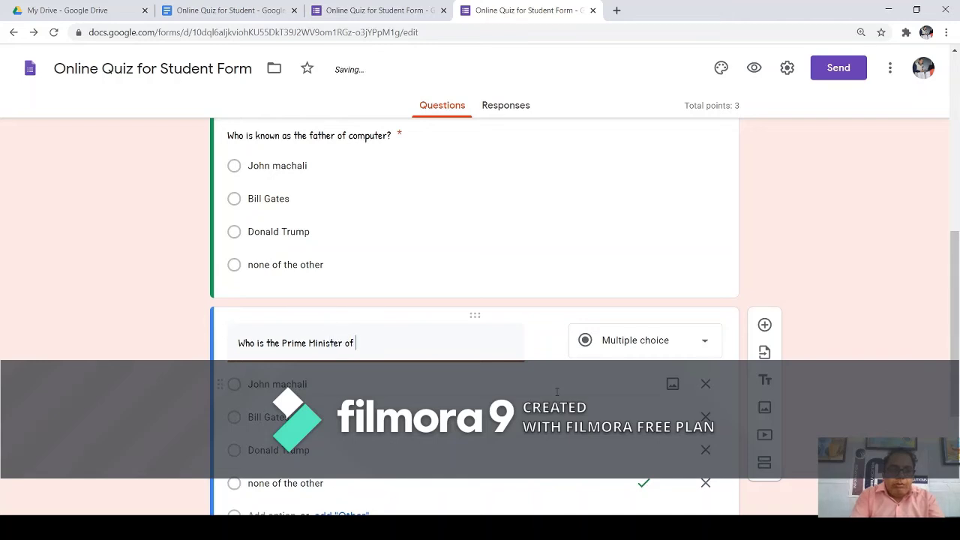
{"action": "type", "text": "India"}
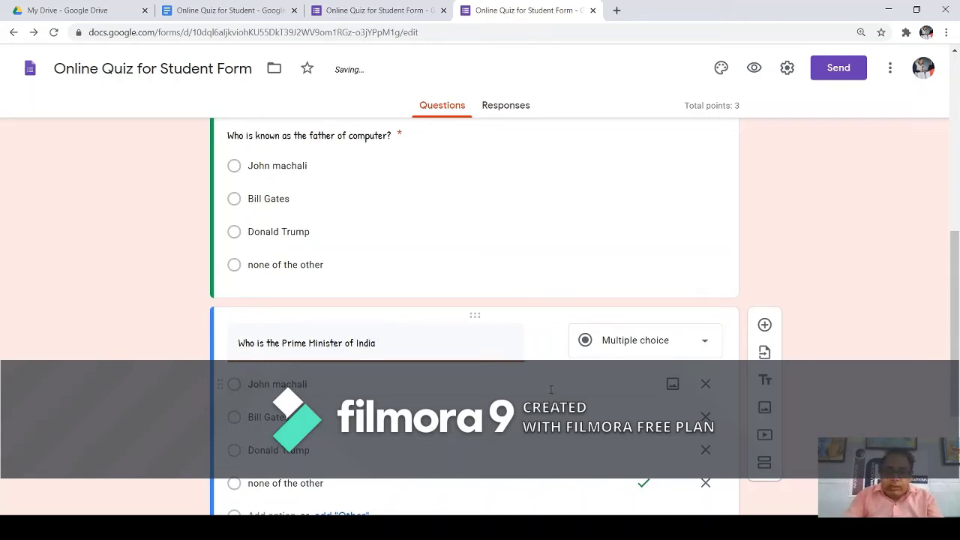
{"action": "type", "text": "?"}
Change the options to Dr. Manmohan Singh, Sh. Narendra Modi, Sh. Rajnath Singh and Sh. Rahul Gandhi.
{"action": "left_click", "coordinate": [550, 389]}
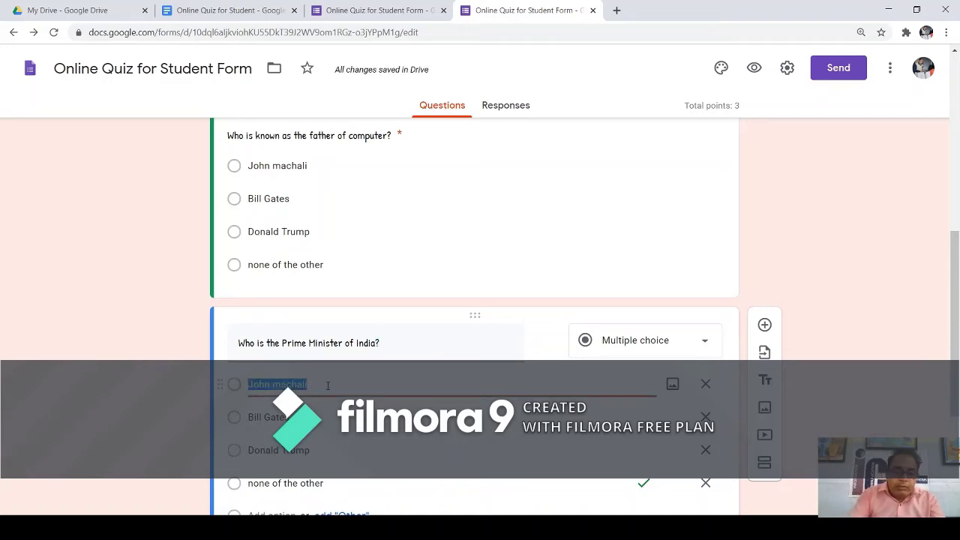
{"action": "type", "text": "Dr. Man"}
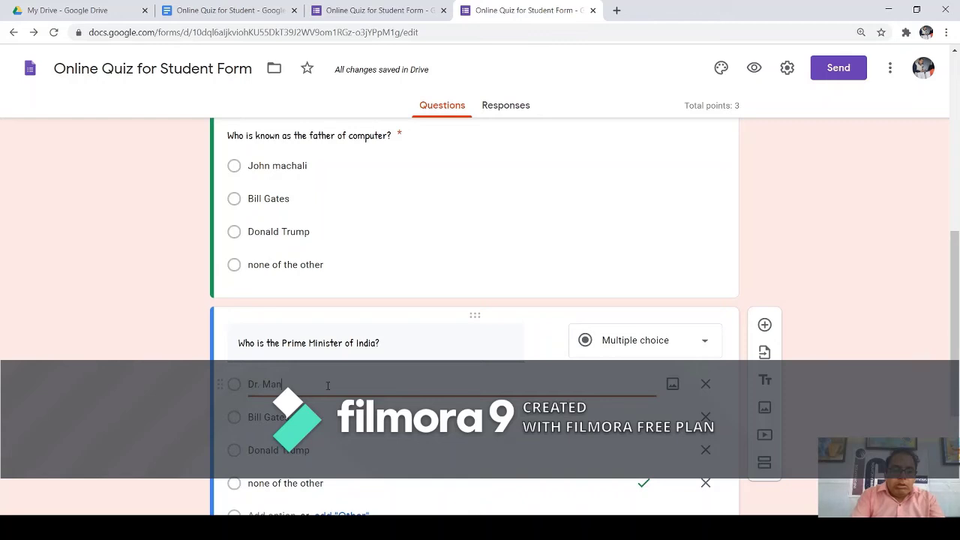
{"action": "type", "text": "mohan Singh"}
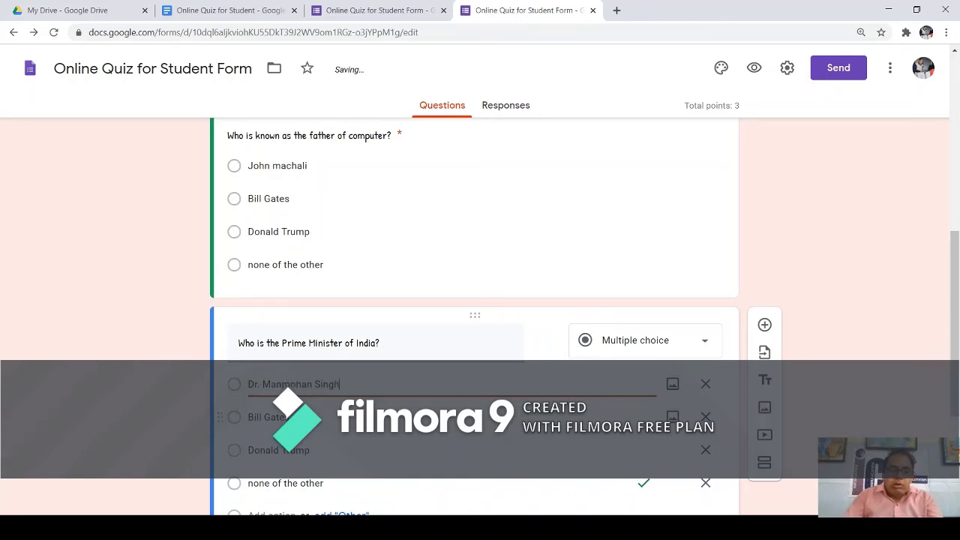
{"action": "left_click", "coordinate": [274, 417]}
{"action": "type", "text": "S"}
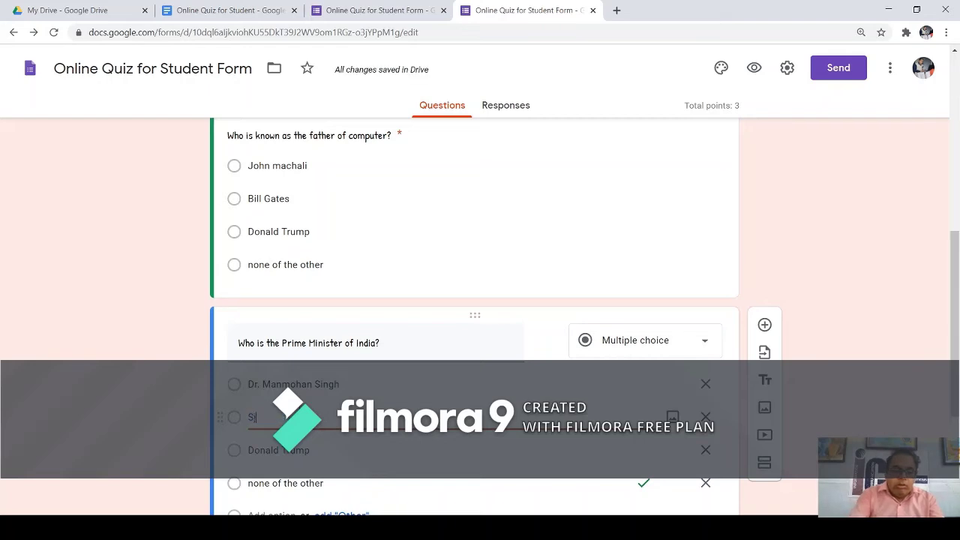
{"action": "type", "text": "h. Narendra Modi"}
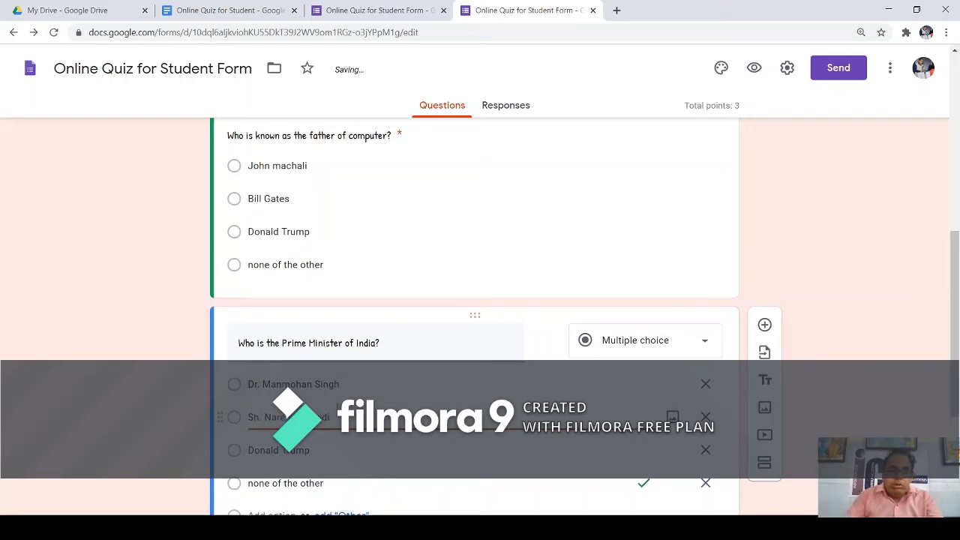
{"action": "left_click", "coordinate": [312, 450]}
{"action": "type", "text": "S"}
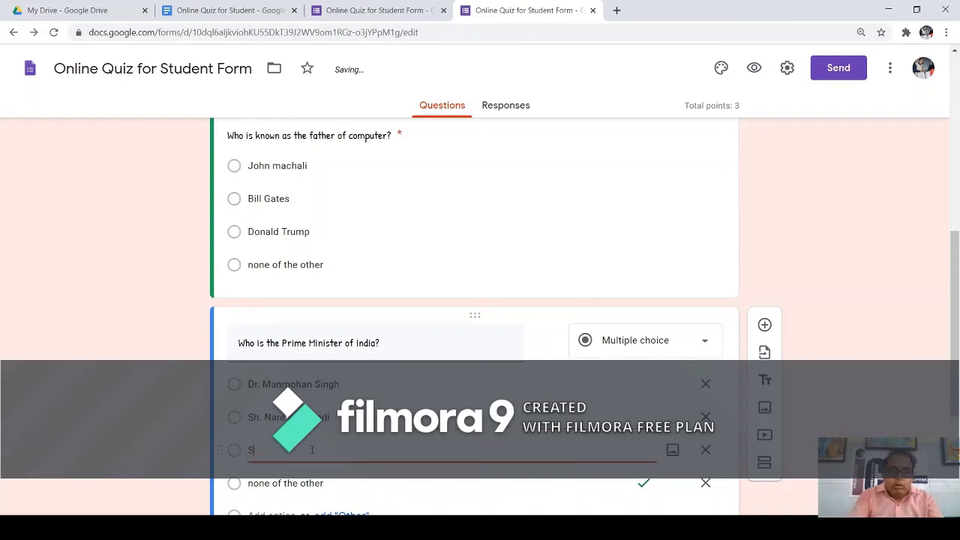
{"action": "type", "text": "h. Raj"}
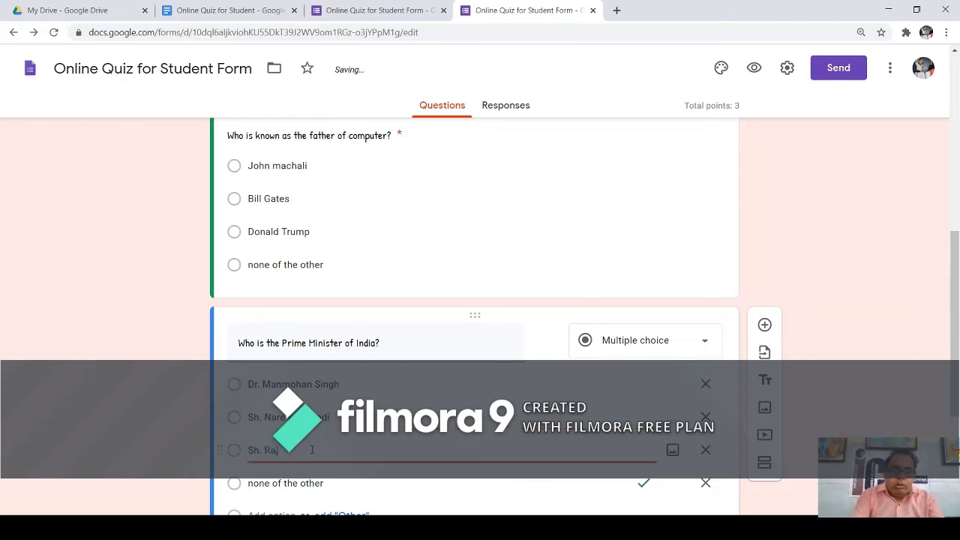
{"action": "type", "text": "nath Singh"}
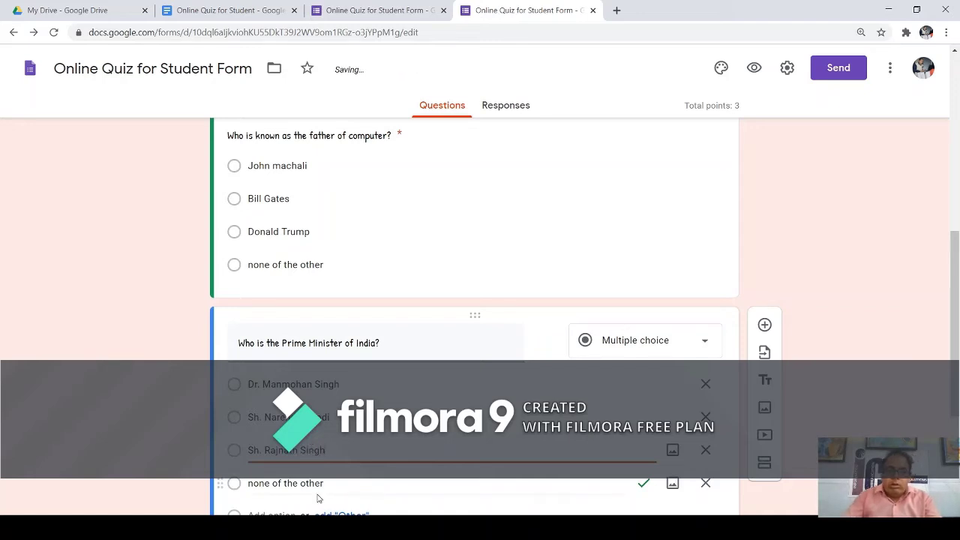
{"action": "left_click", "coordinate": [312, 483]}
{"action": "type", "text": "S"}
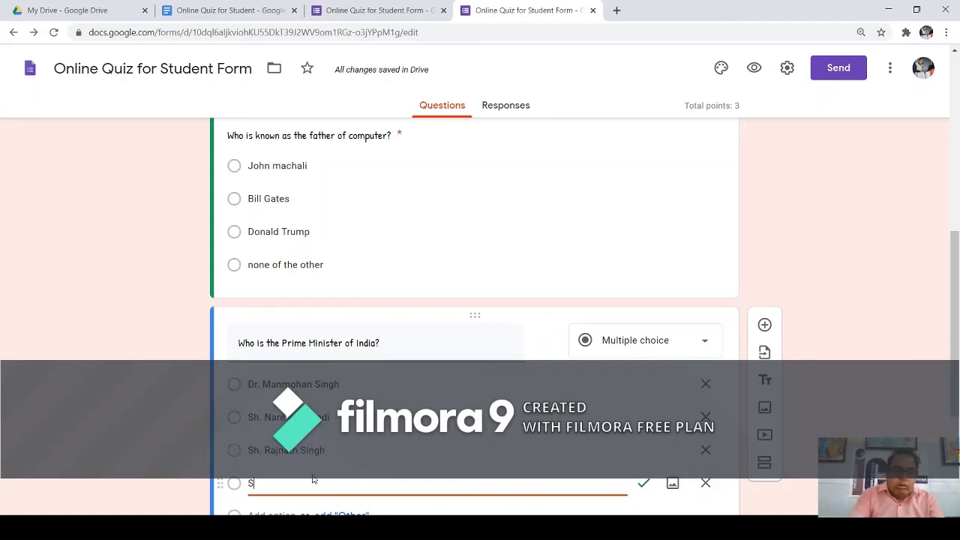
{"action": "type", "text": "h. Rahul"}
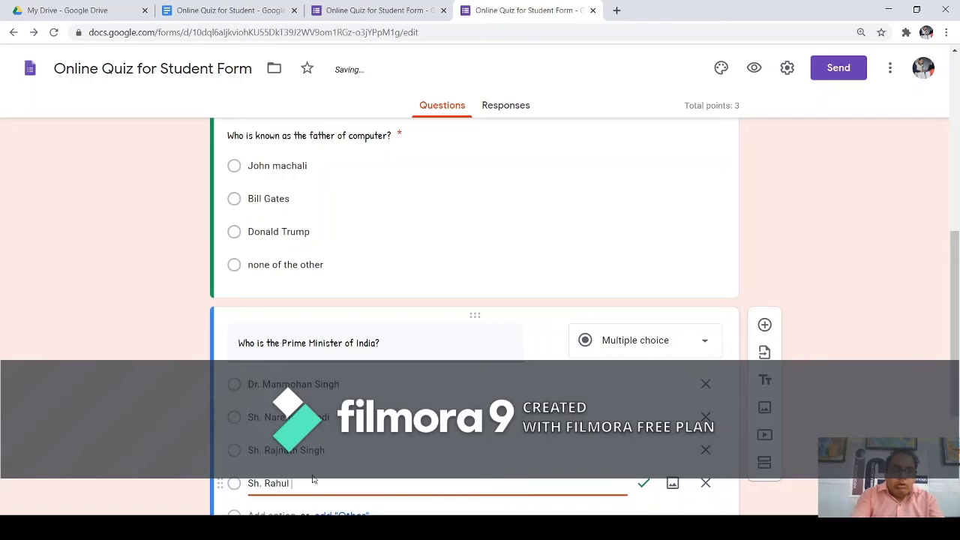
{"action": "type", "text": " Gandhi"}
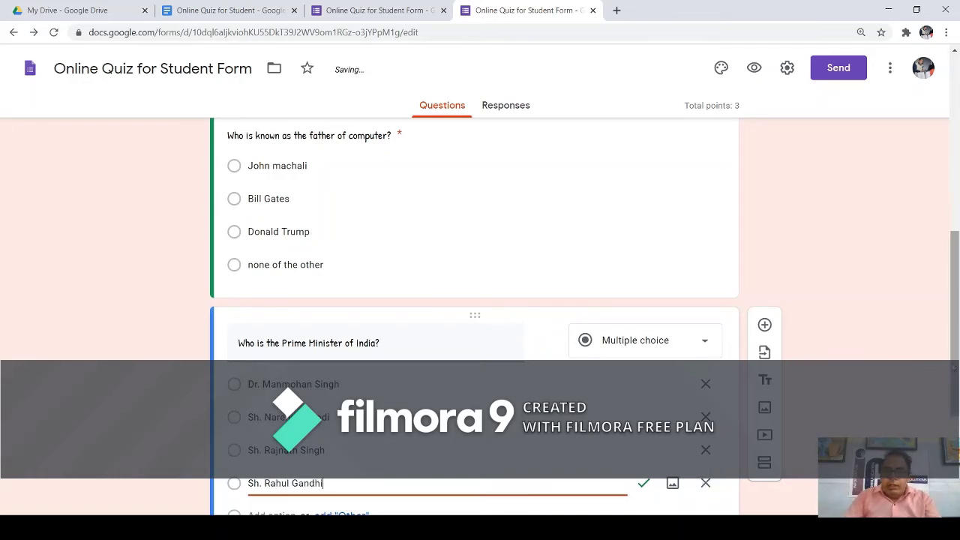
{"action": "scroll", "coordinate": [900, 375], "scroll_direction": "down", "scroll_amount": 3}
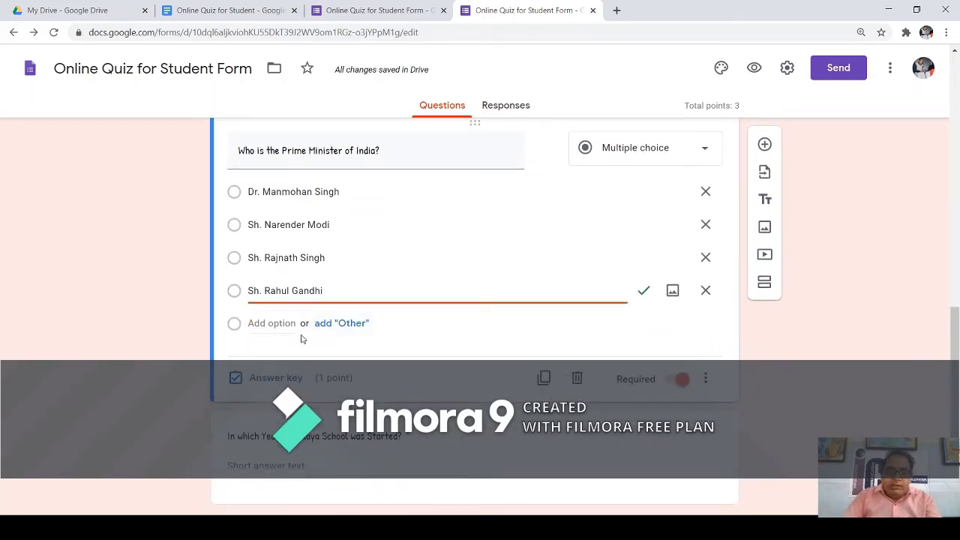
In the answer key, mark Sh. Narendra Modi correct, unmark Sh. Rahul Gandhi, and finish.
{"action": "left_click", "coordinate": [276, 378]}
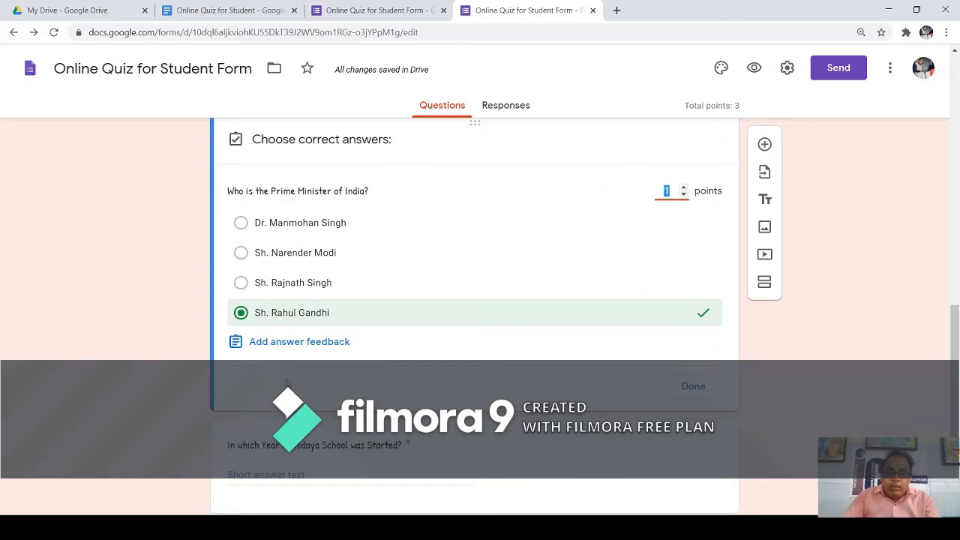
{"action": "left_click", "coordinate": [241, 254]}
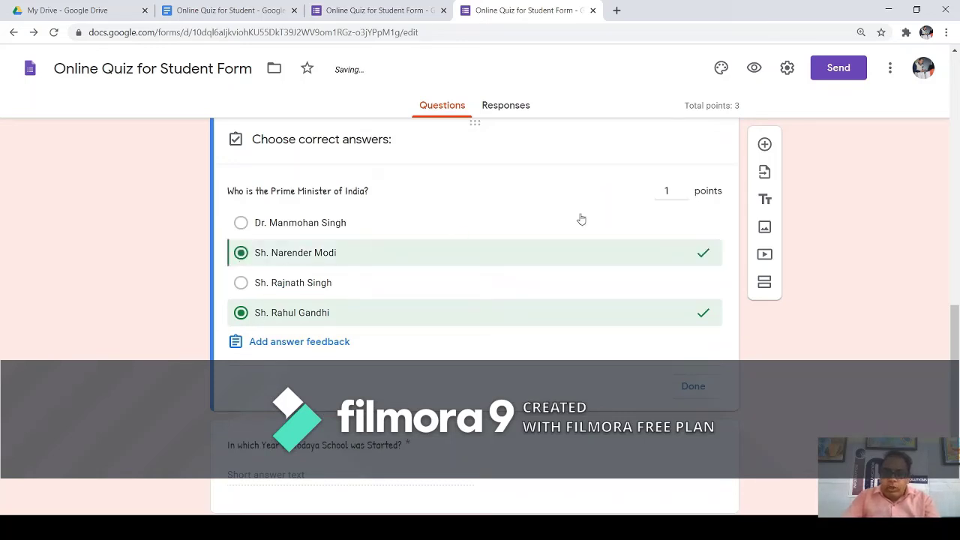
{"action": "left_click", "coordinate": [241, 314]}
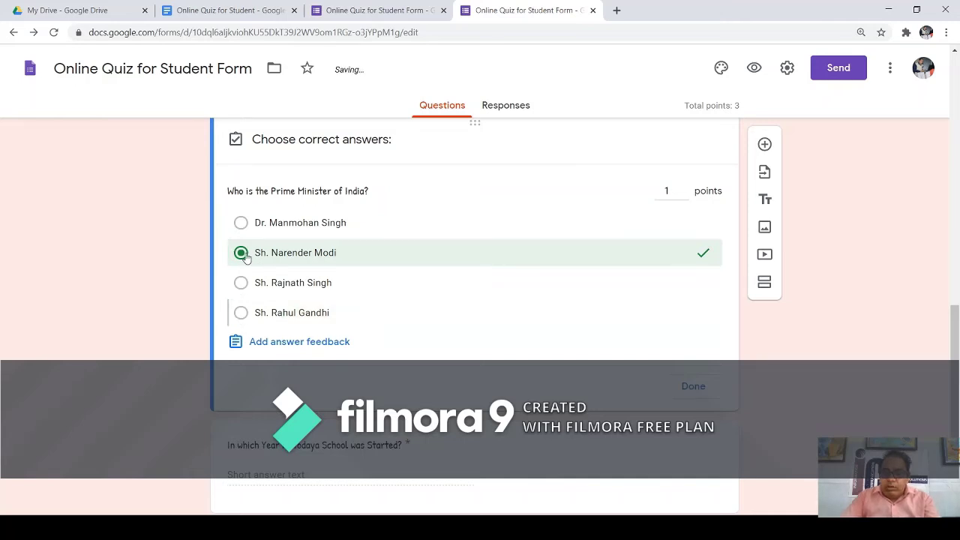
{"action": "left_click", "coordinate": [690, 387]}
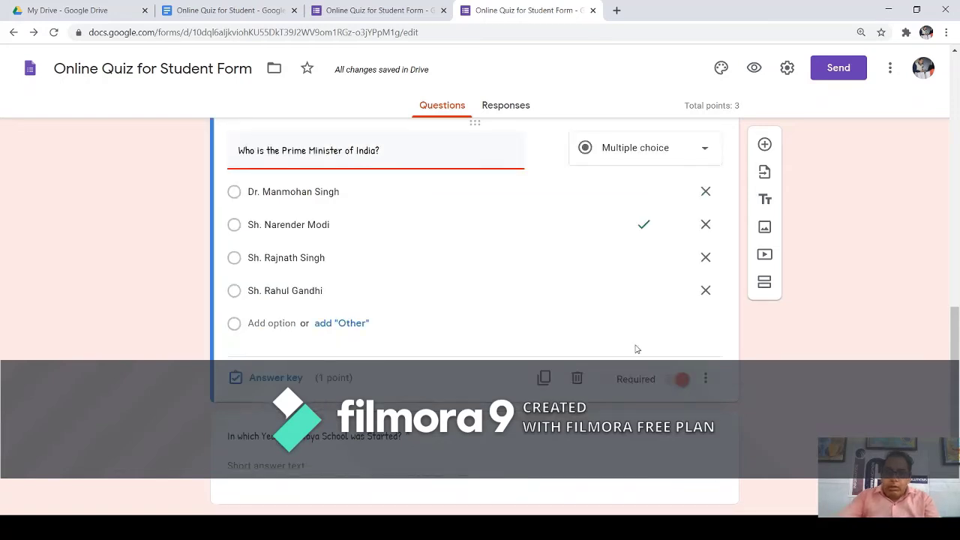
{"action": "scroll", "coordinate": [401, 285], "scroll_direction": "up", "scroll_amount": 2}
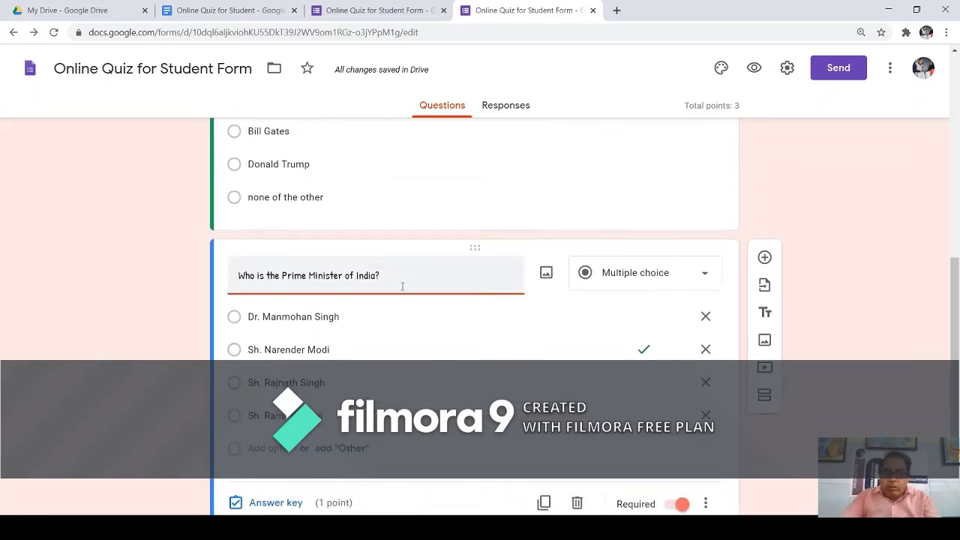
Preview the quiz and check the 1-point labels on the computer and Navodaya questions.
{"action": "left_click", "coordinate": [754, 69]}
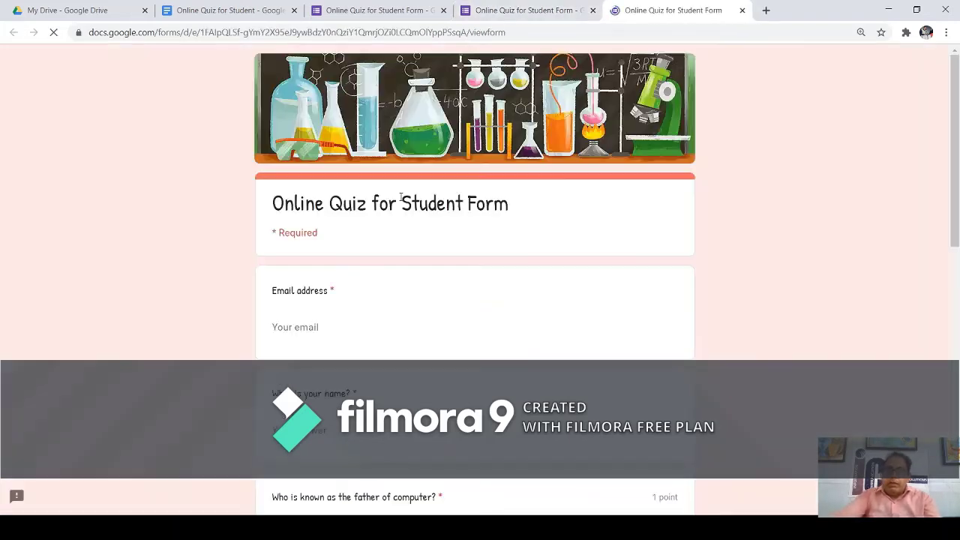
{"action": "scroll", "coordinate": [390, 256], "scroll_direction": "down", "scroll_amount": 2}
{"action": "scroll", "coordinate": [388, 255], "scroll_direction": "down", "scroll_amount": 6}
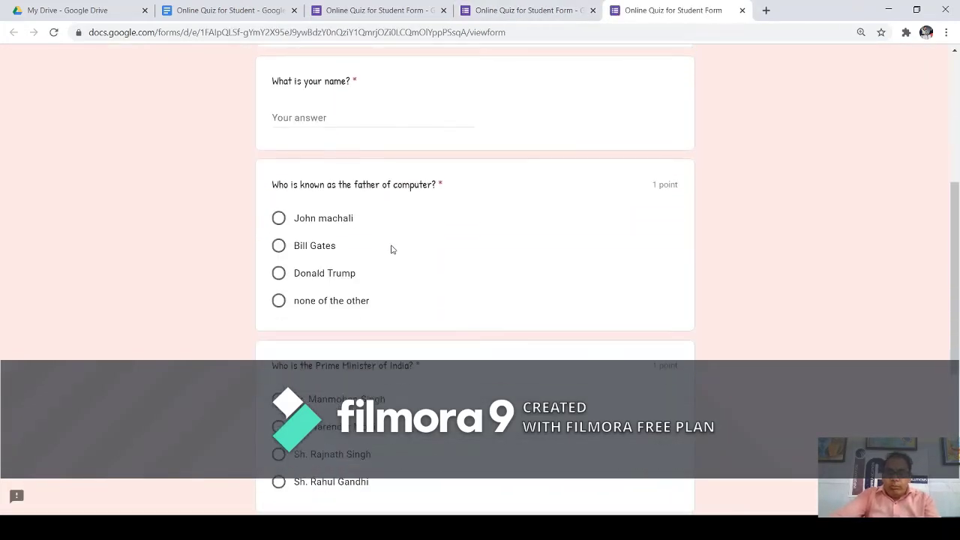
{"action": "scroll", "coordinate": [409, 226], "scroll_direction": "up", "scroll_amount": 5}
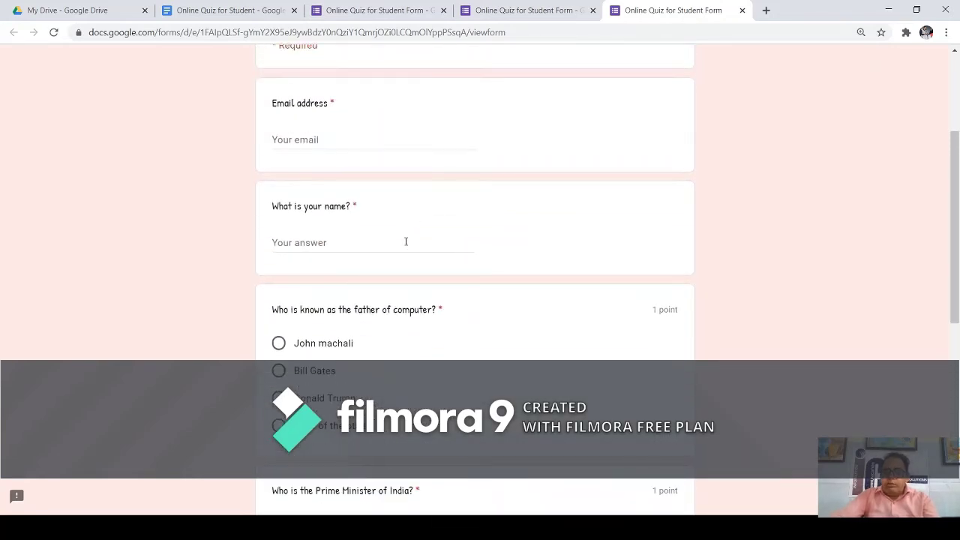
{"action": "scroll", "coordinate": [409, 300], "scroll_direction": "down", "scroll_amount": 2}
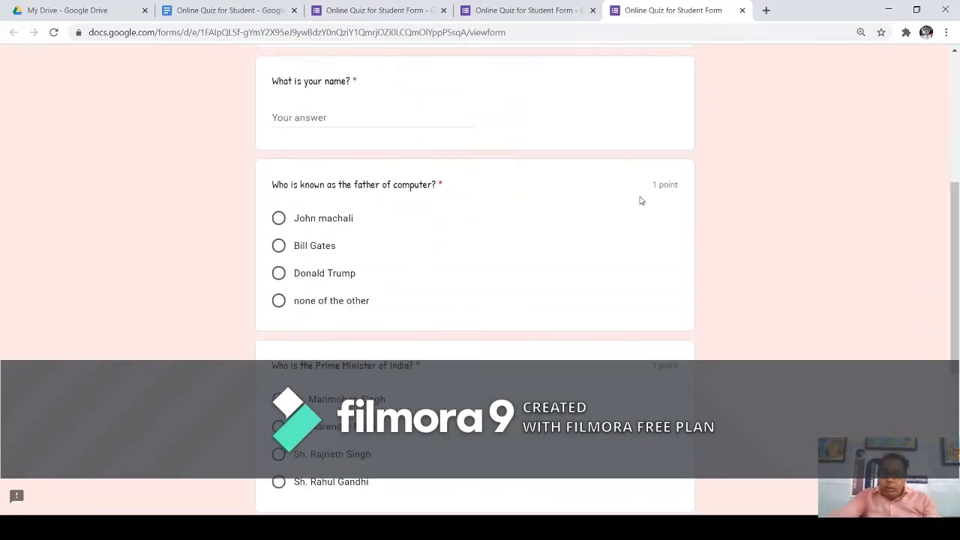
{"action": "left_click_drag", "start_coordinate": [650, 188], "coordinate": [684, 187]}
{"action": "left_click_drag", "start_coordinate": [651, 365], "coordinate": [689, 367]}
{"action": "scroll", "coordinate": [632, 353], "scroll_direction": "down", "scroll_amount": 3}
{"action": "left_click_drag", "start_coordinate": [644, 298], "coordinate": [679, 299]}
{"action": "scroll", "coordinate": [606, 270], "scroll_direction": "up", "scroll_amount": 8}
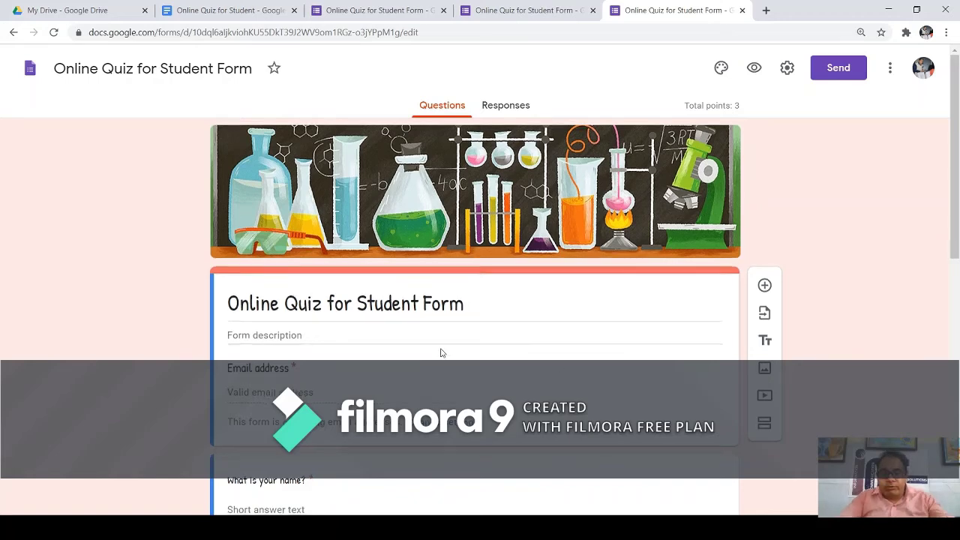
Duplicate the Navodaya year question and change the copy's type to Paragraph.
{"action": "scroll", "coordinate": [441, 352], "scroll_direction": "down", "scroll_amount": 8}
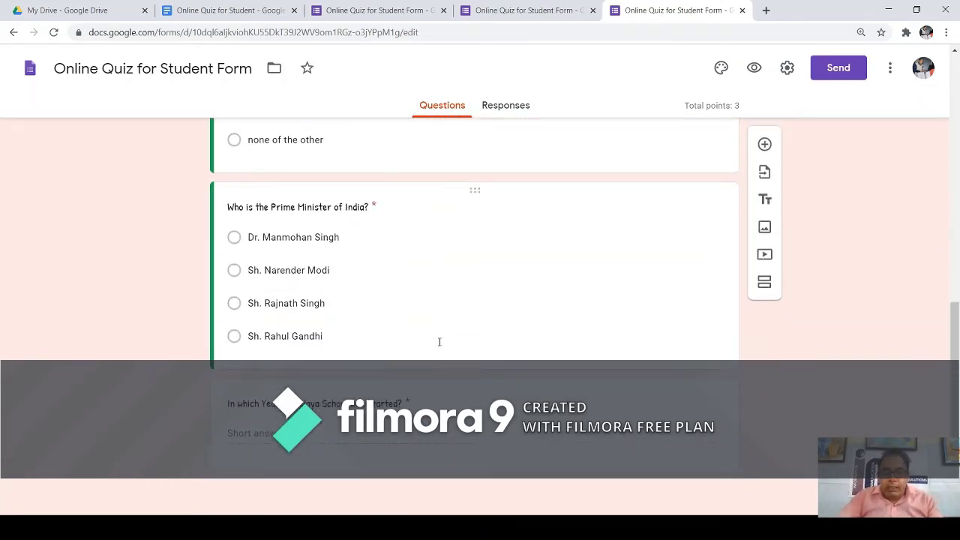
{"action": "left_click", "coordinate": [530, 443]}
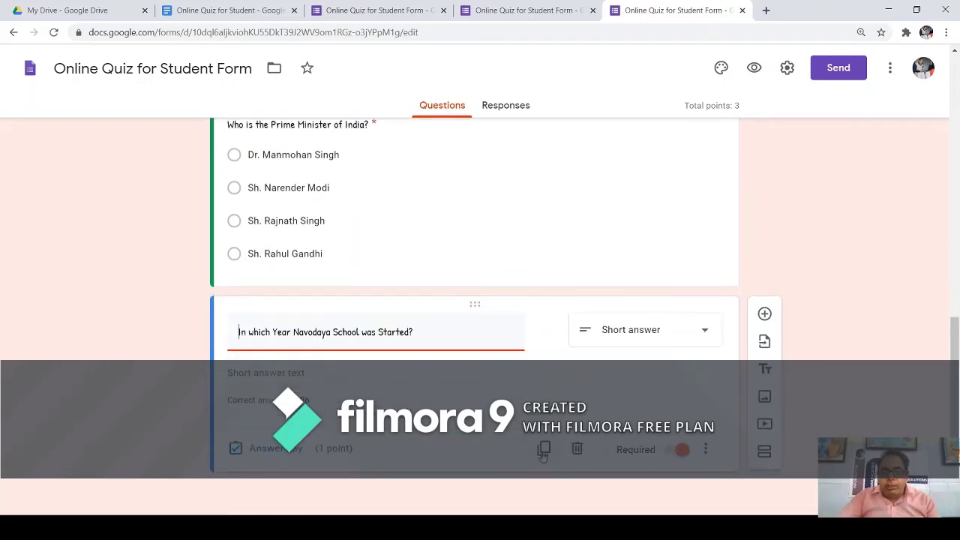
{"action": "left_click", "coordinate": [544, 447]}
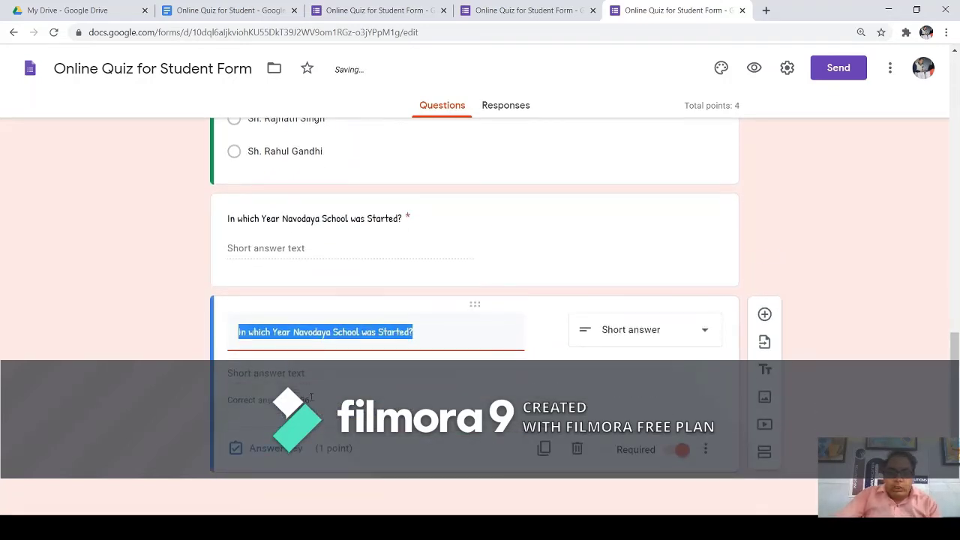
{"action": "left_click", "coordinate": [706, 338]}
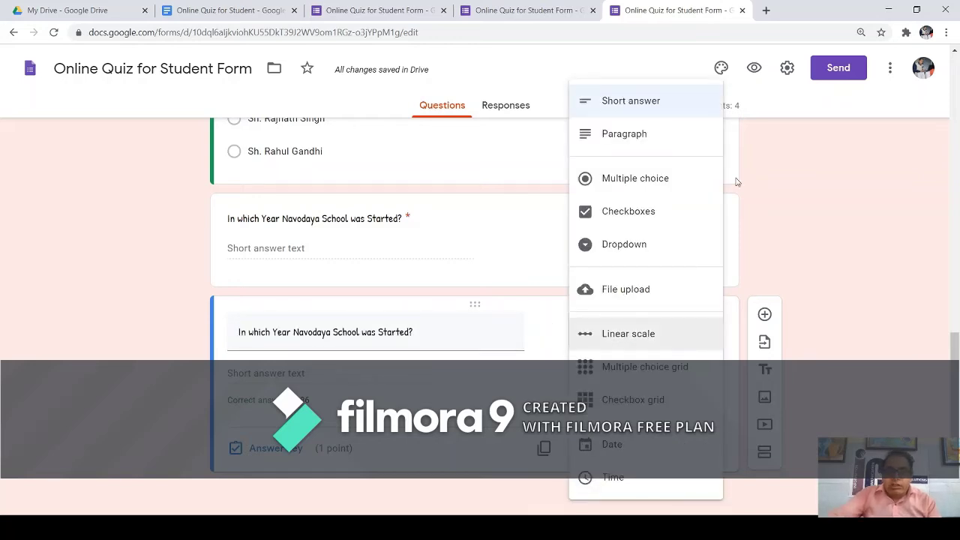
{"action": "left_click", "coordinate": [630, 139]}
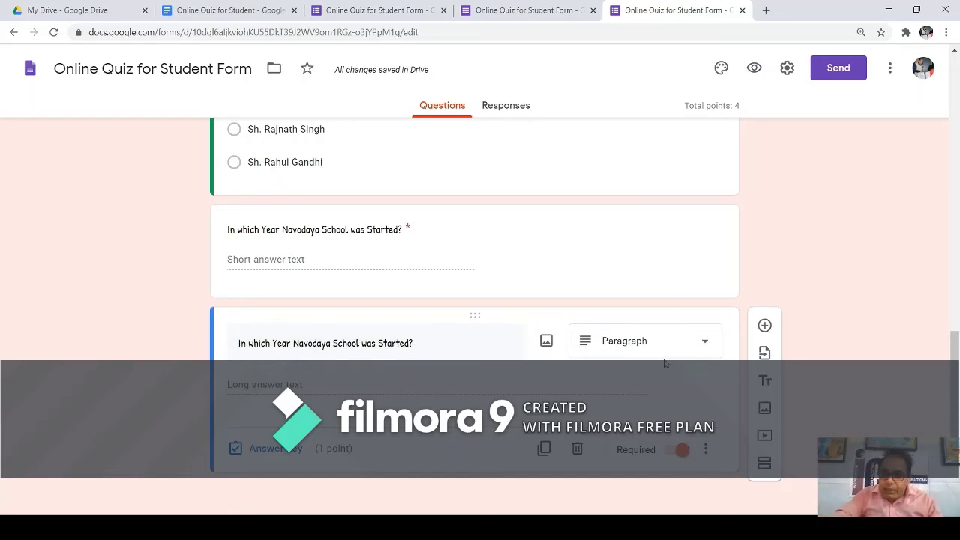
Set the copied paragraph question's answer key to 3 points and confirm it.
{"action": "left_click", "coordinate": [282, 456]}
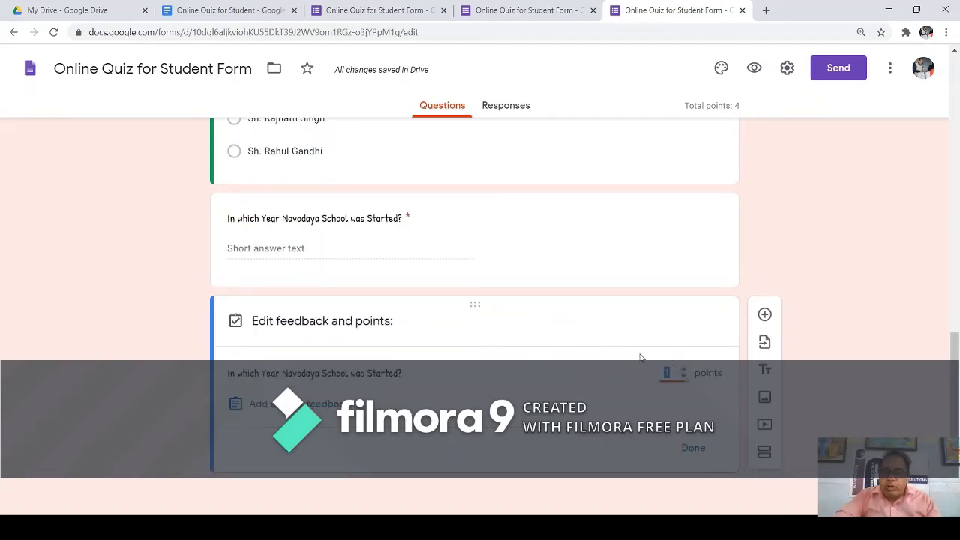
{"action": "left_click", "coordinate": [682, 369]}
{"action": "left_click", "coordinate": [683, 369]}
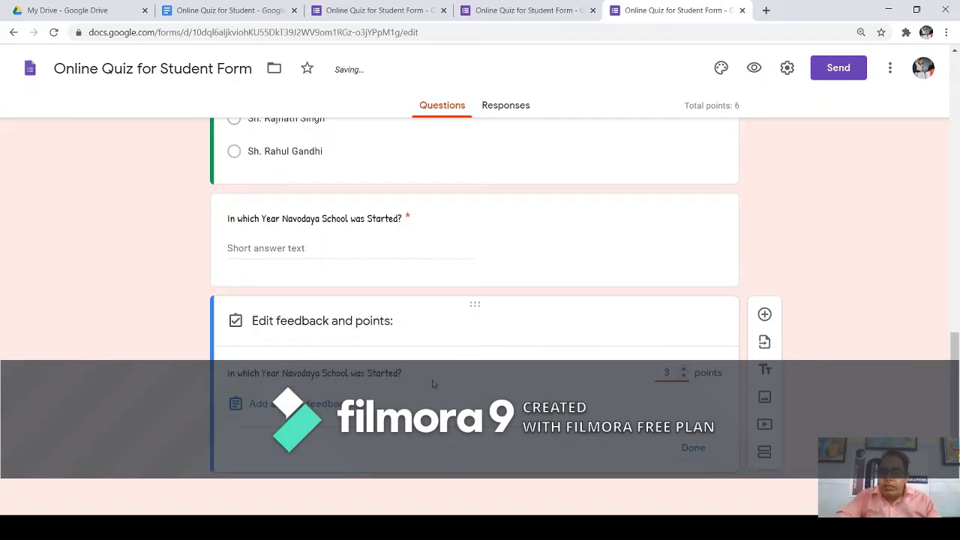
{"action": "left_click", "coordinate": [409, 377]}
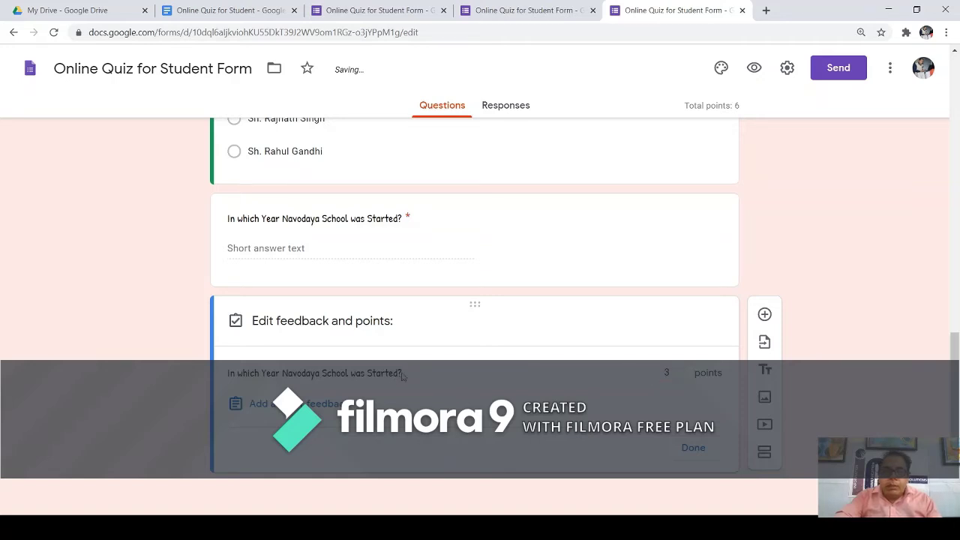
{"action": "left_click_drag", "start_coordinate": [403, 376], "coordinate": [217, 333]}
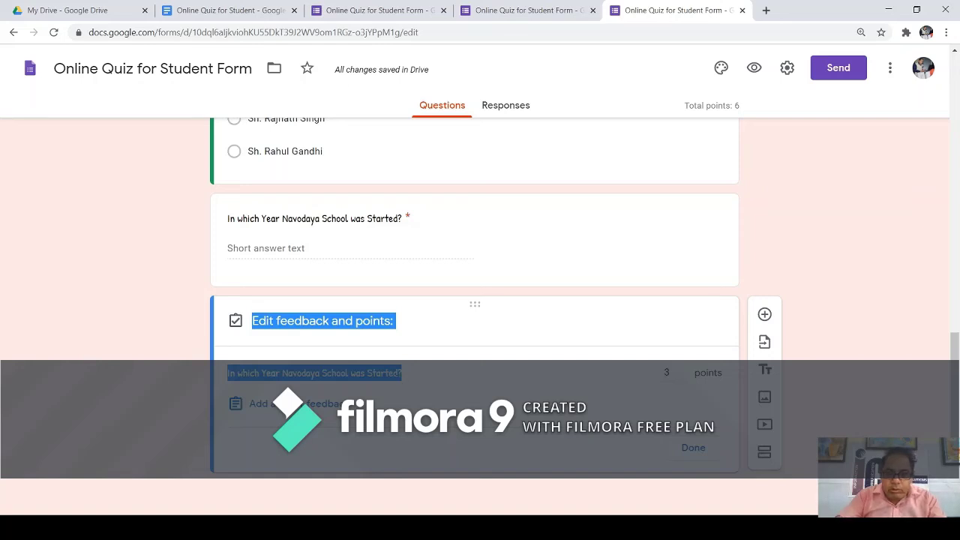
{"action": "left_click", "coordinate": [407, 379]}
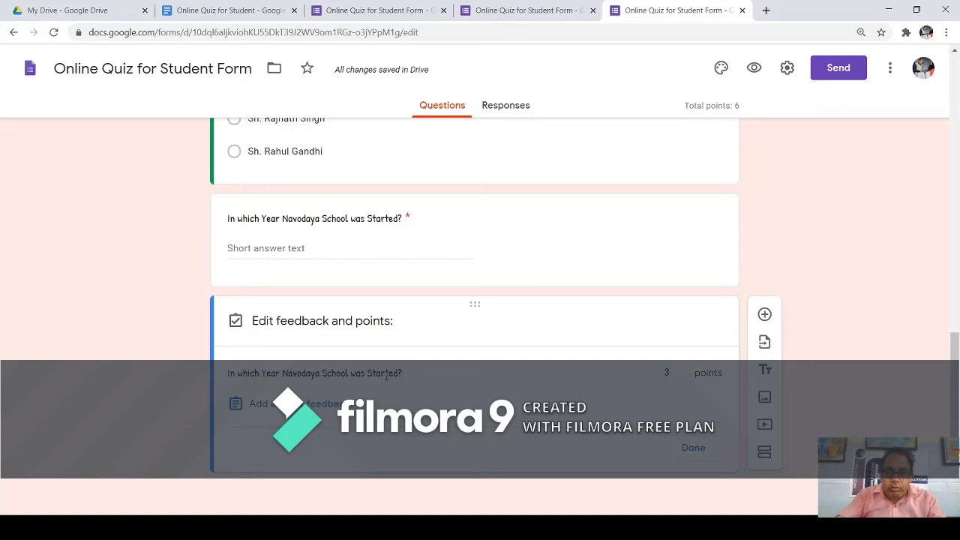
{"action": "left_click", "coordinate": [276, 322]}
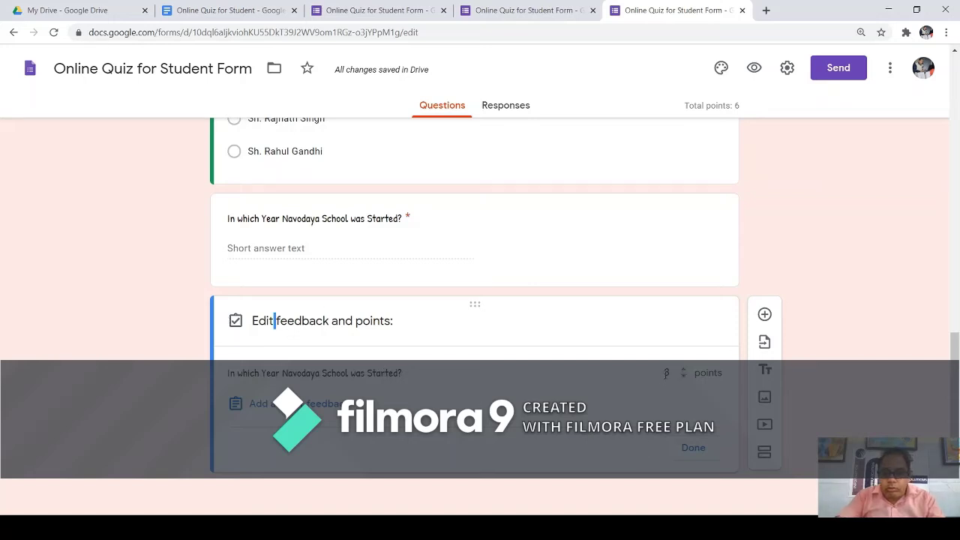
{"action": "left_click", "coordinate": [683, 375]}
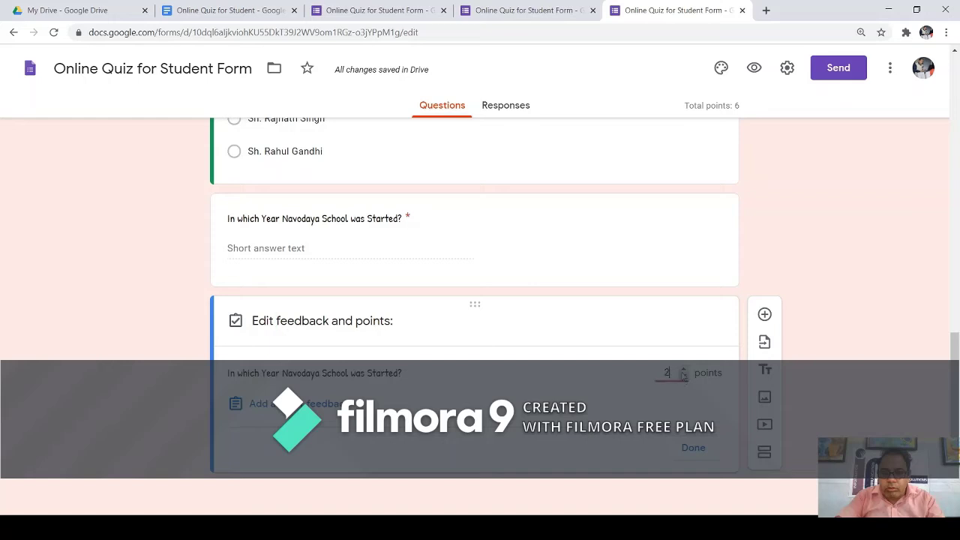
{"action": "left_click", "coordinate": [693, 448]}
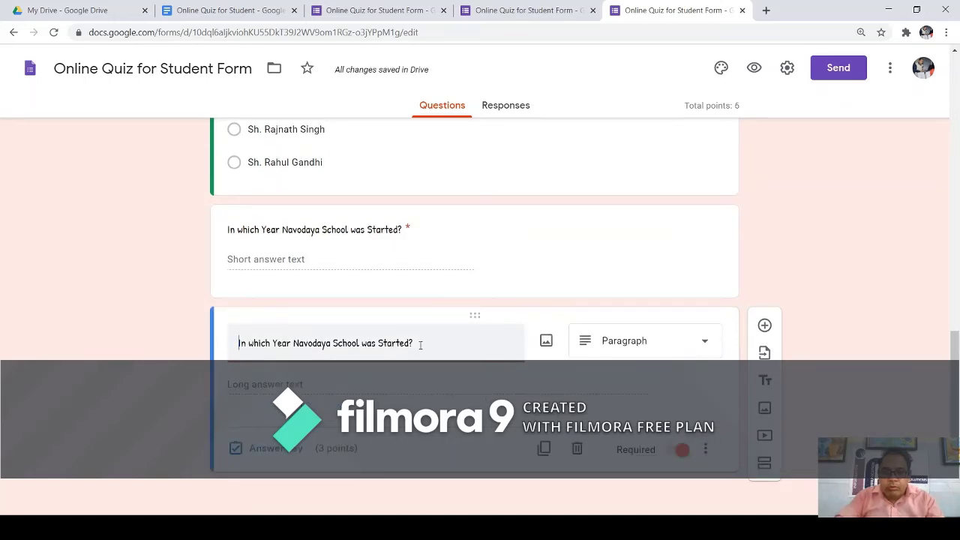
{"action": "left_click_drag", "start_coordinate": [420, 345], "coordinate": [225, 345]}
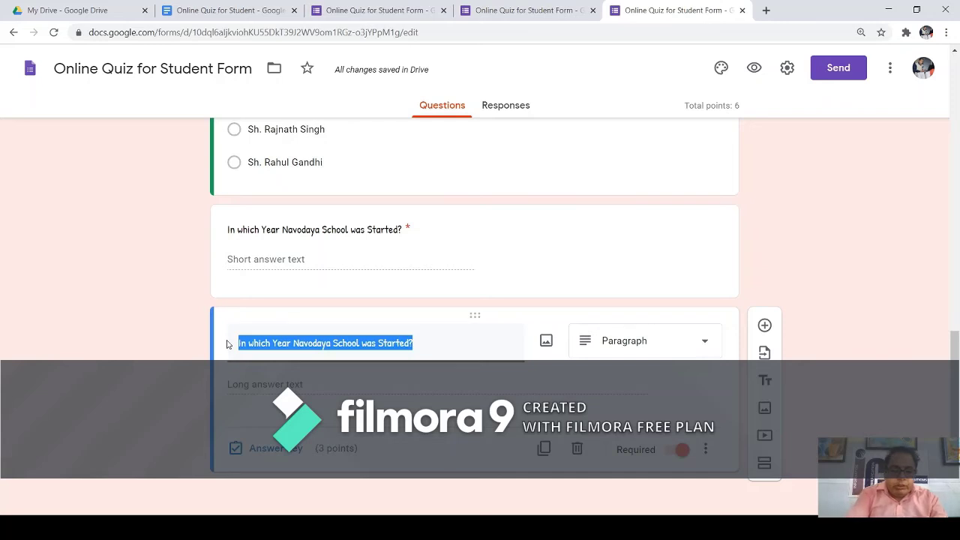
Retitle the question 'Define all type of input Devices?' and confirm it stays at 3 points.
{"action": "type", "text": "Defin"}
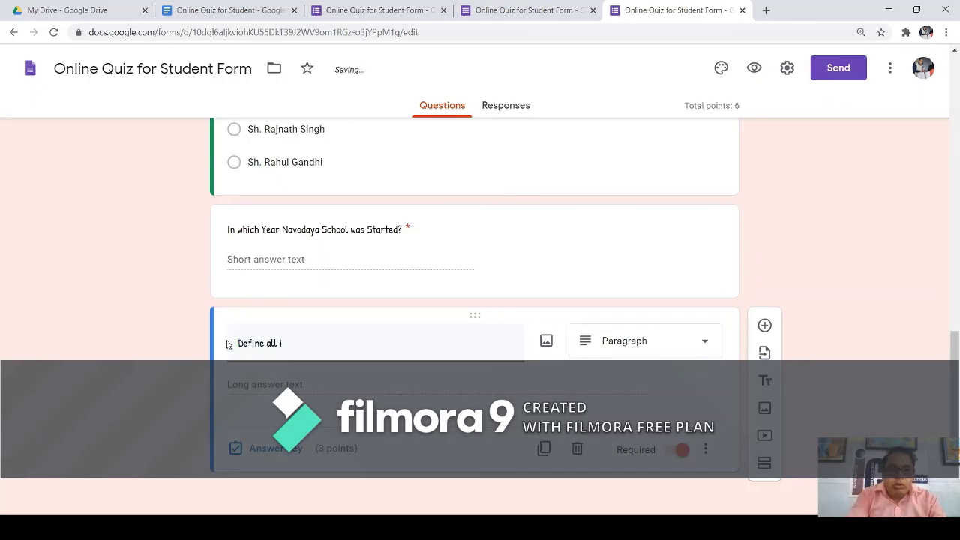
{"action": "type", "text": "e all tuype"}
{"action": "key", "text": "BackSpace"}
{"action": "key", "text": "BackSpace"}
{"action": "type", "text": "ype of input Devices?"}
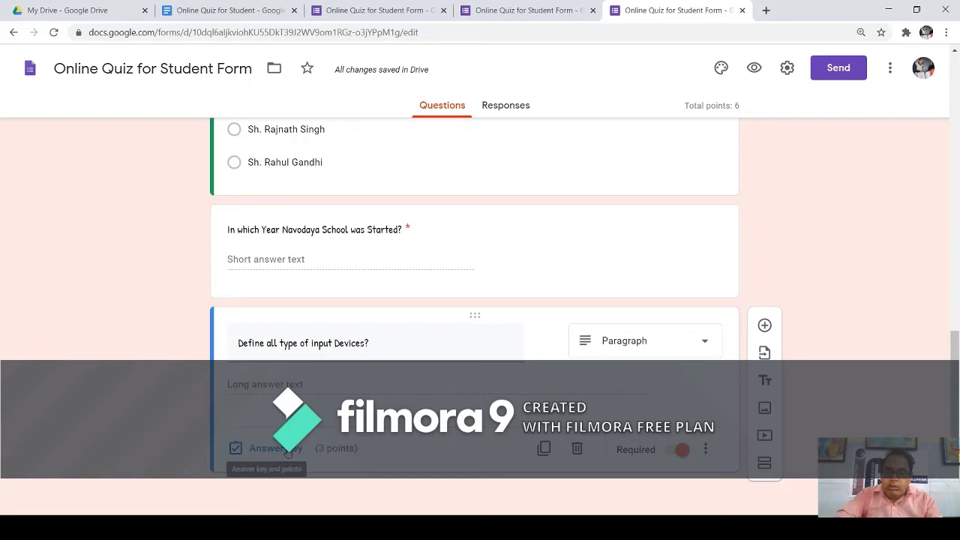
{"action": "left_click", "coordinate": [289, 450]}
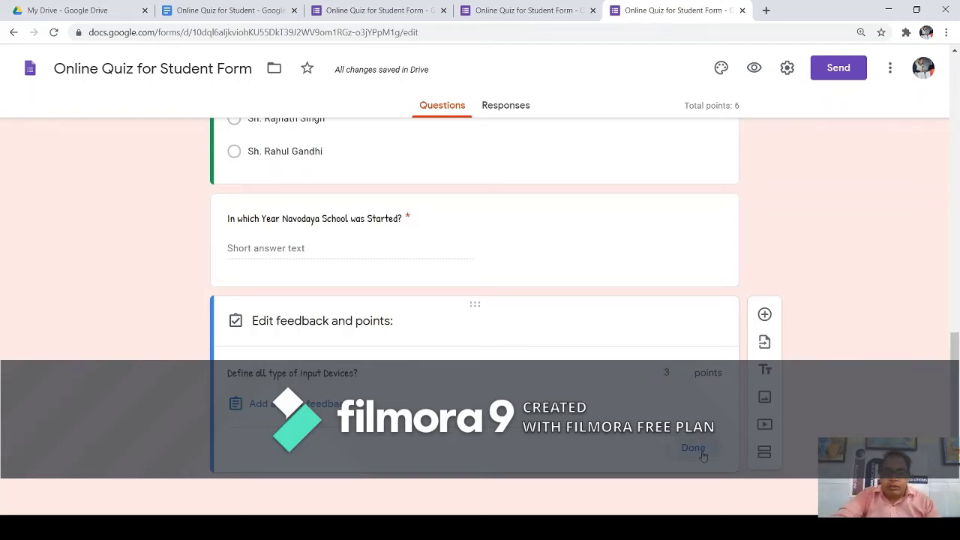
{"action": "left_click", "coordinate": [696, 448]}
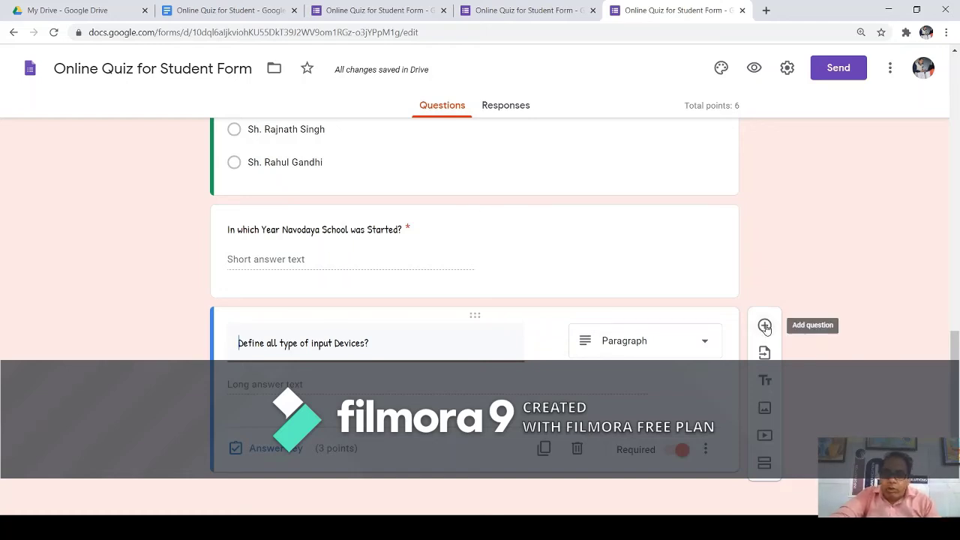
Add a Checkboxes question titled 'Who invented the C Language?'.
{"action": "left_click", "coordinate": [764, 326]}
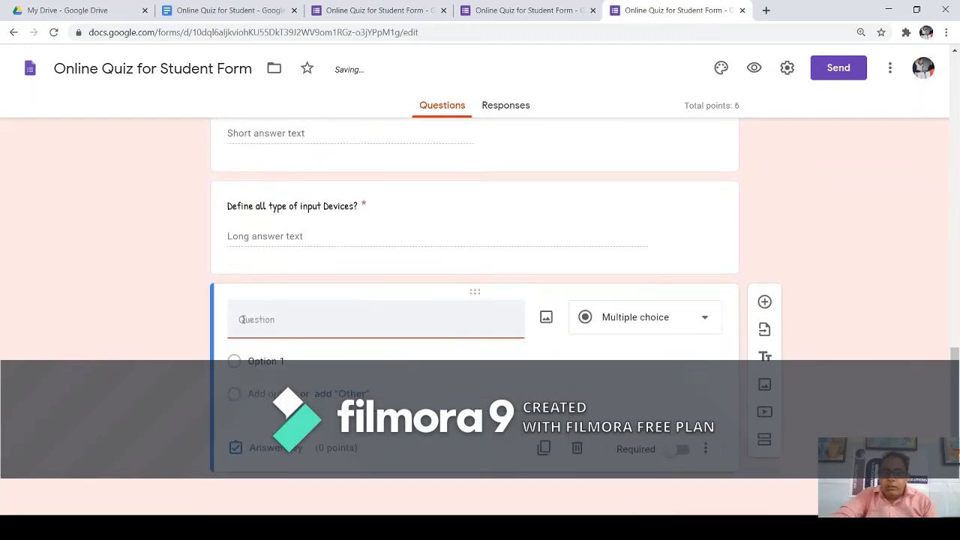
{"action": "left_click", "coordinate": [705, 321]}
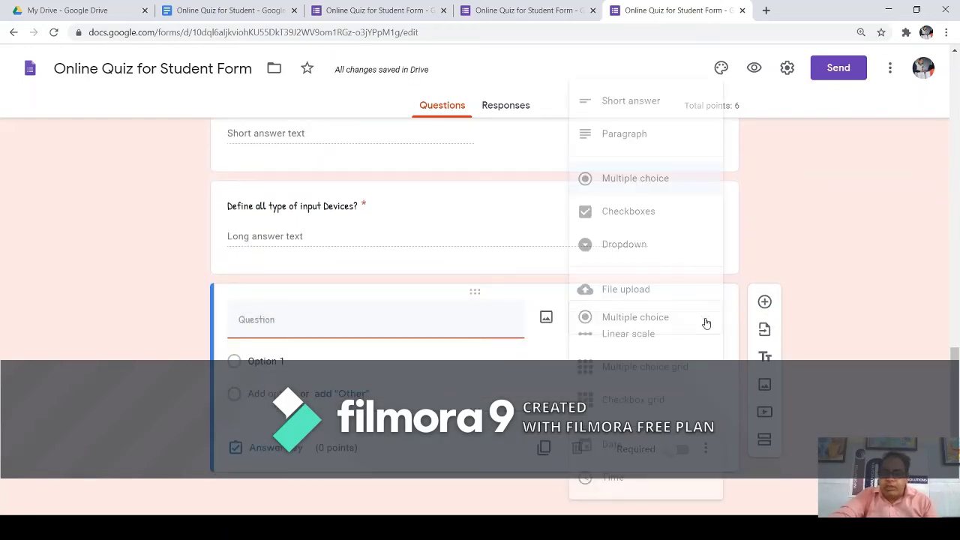
{"action": "left_click", "coordinate": [636, 212]}
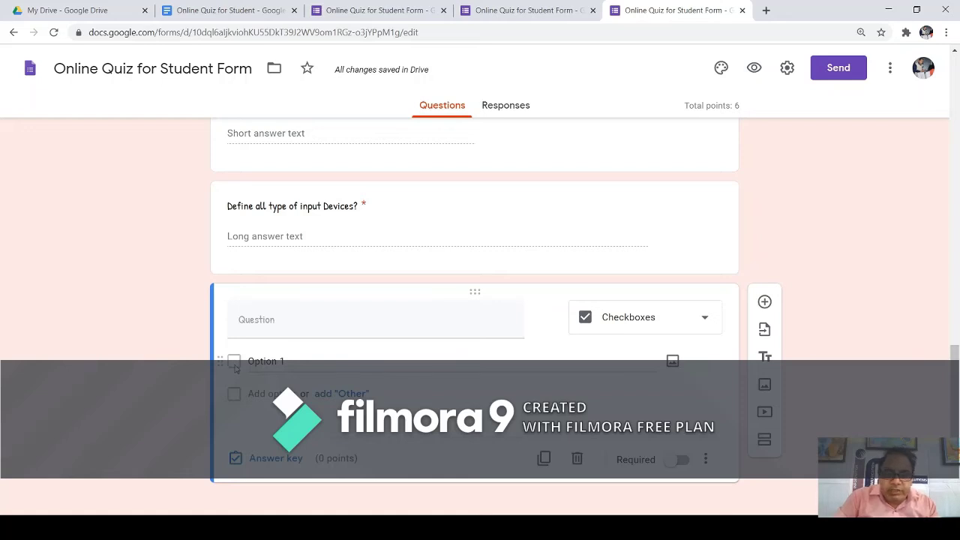
{"action": "left_click", "coordinate": [265, 326]}
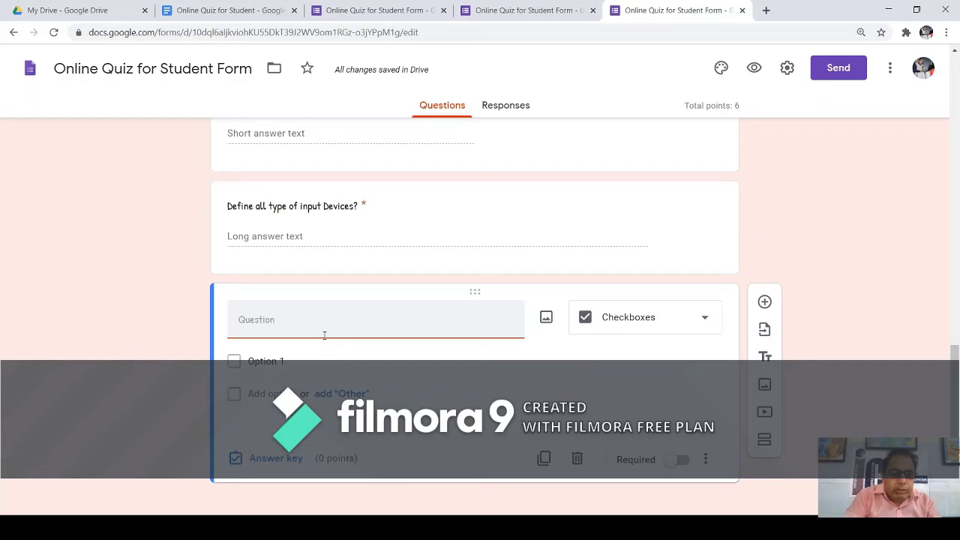
{"action": "type", "text": "When"}
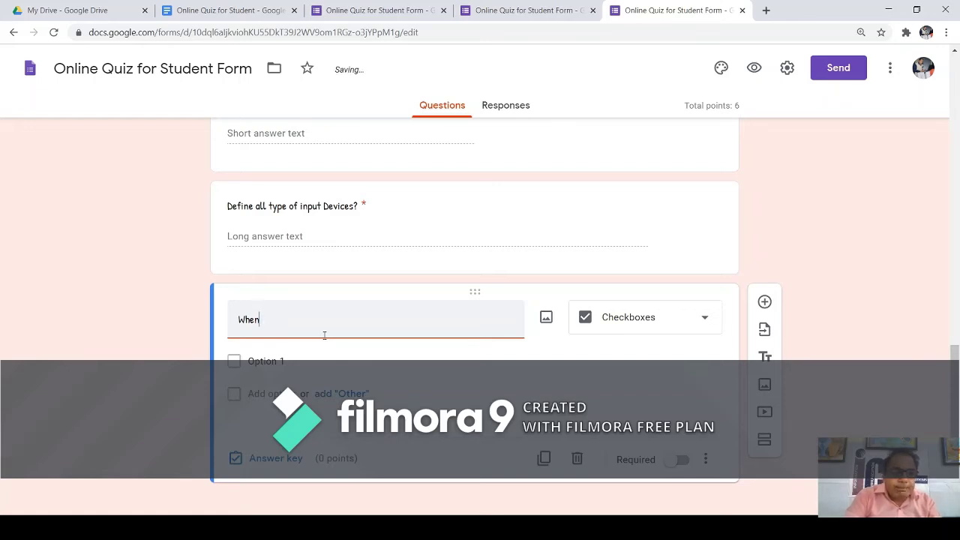
{"action": "key", "text": "BackSpace"}
{"action": "key", "text": "BackSpace"}
{"action": "key", "text": "BackSpace"}
{"action": "key", "text": "BackSpace"}
{"action": "type", "text": "Who "}
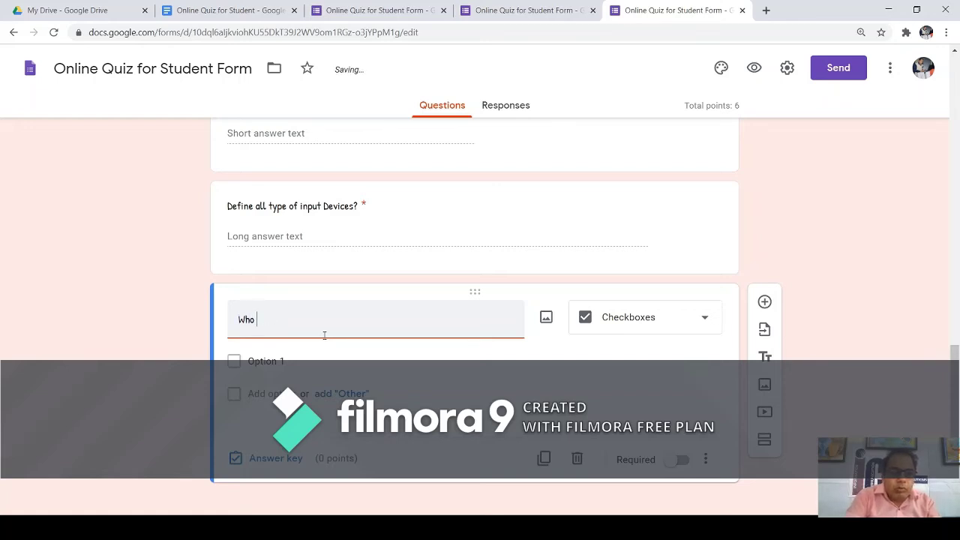
{"action": "type", "text": "invented"}
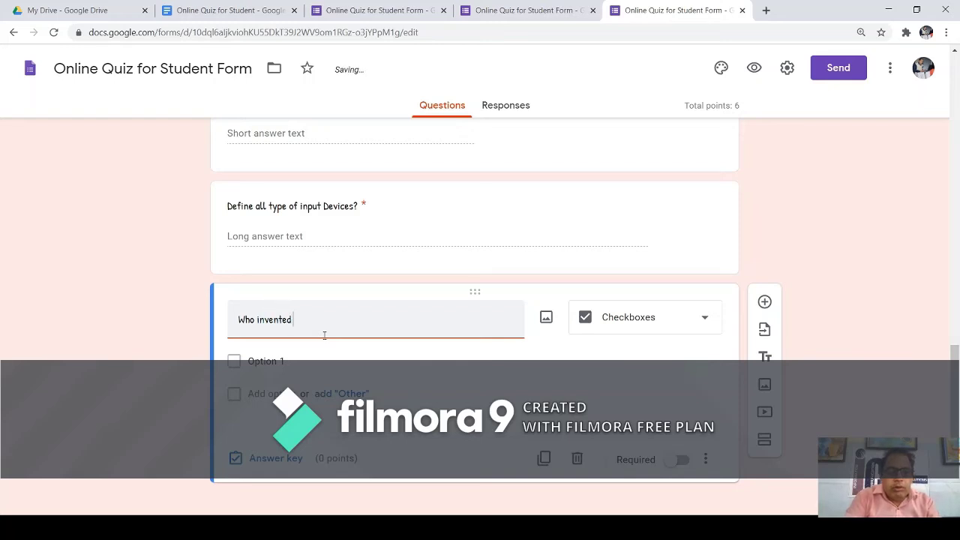
{"action": "type", "text": " the C Language?"}
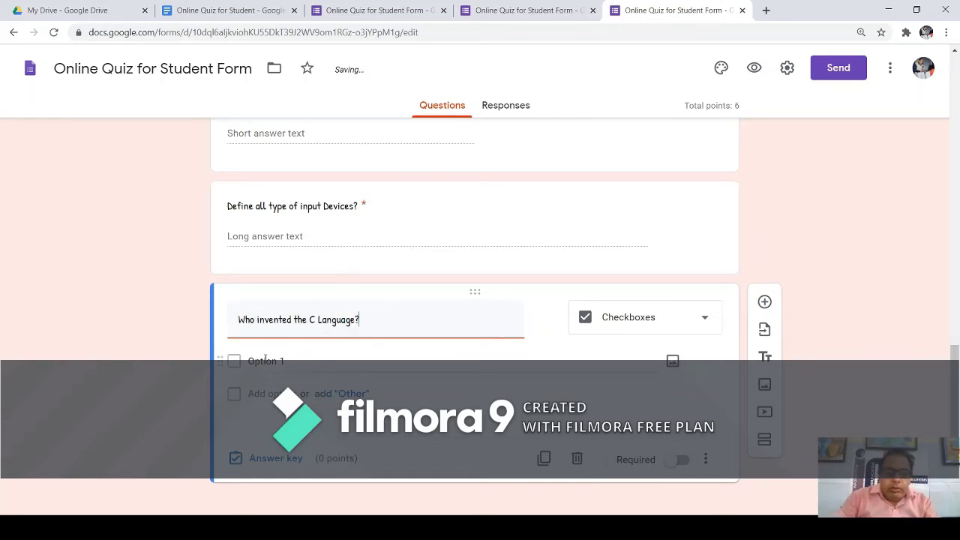
Enter the options John Mauchly, Dennis Ritchie, Bill Gates and All of the above.
{"action": "left_click", "coordinate": [286, 366]}
{"action": "key", "text": "Return"}
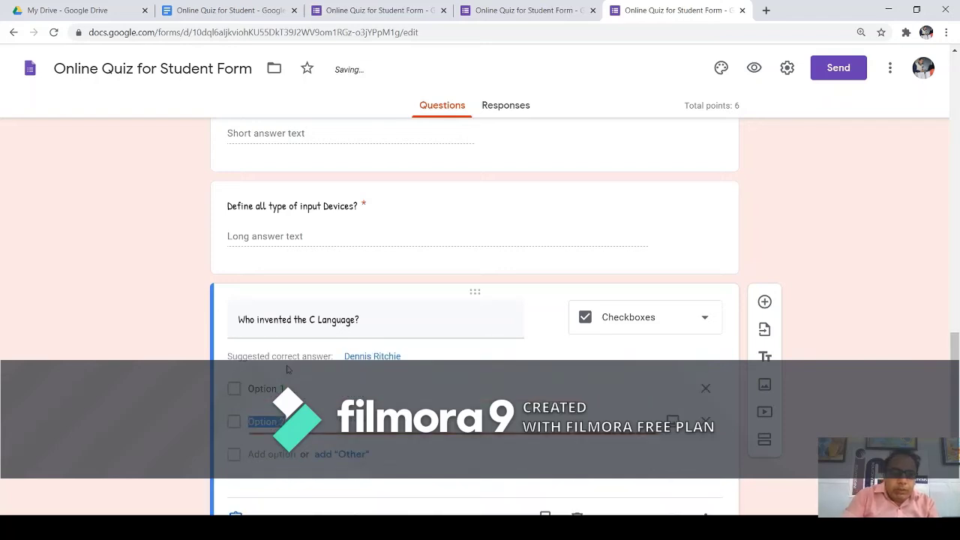
{"action": "key", "text": "BackSpace"}
{"action": "key", "text": "BackSpace"}
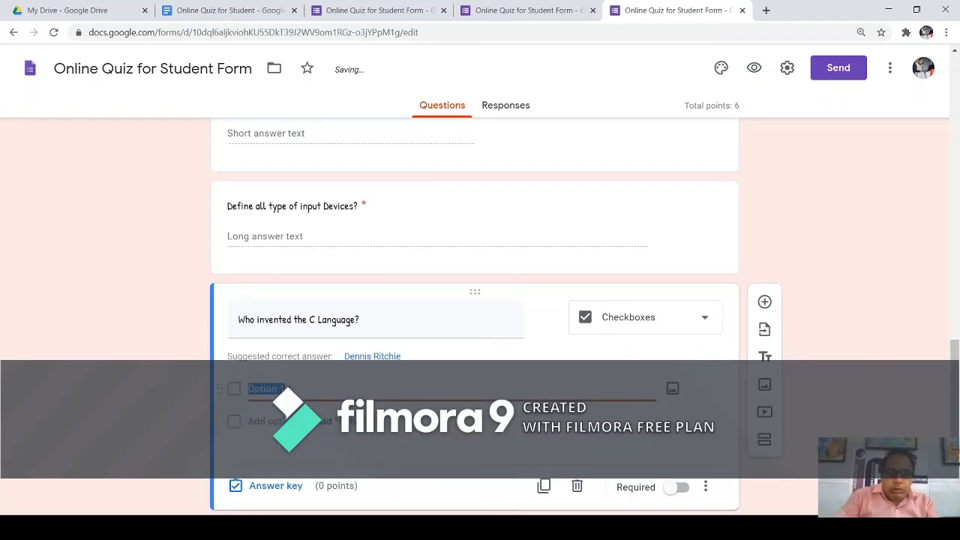
{"action": "type", "text": "Jp"}
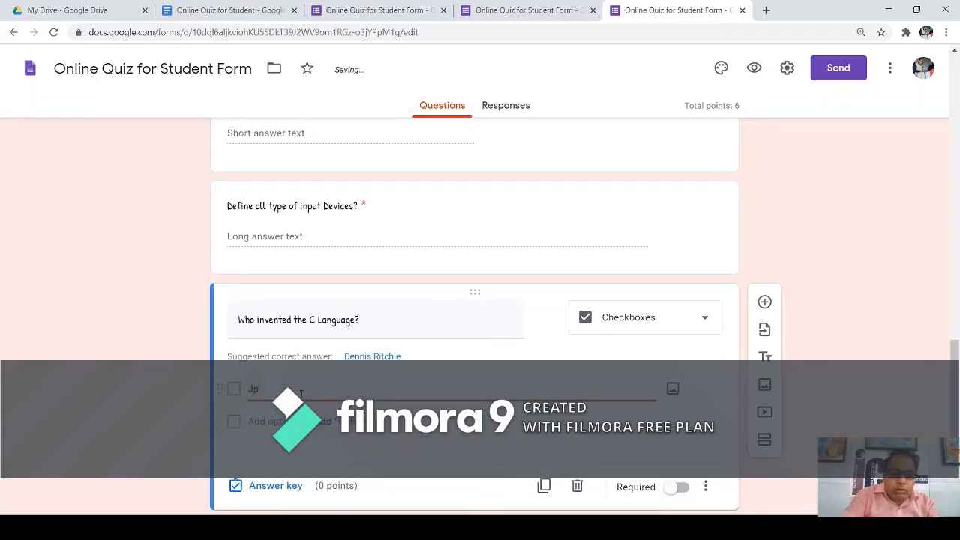
{"action": "type", "text": "hn Mauch"}
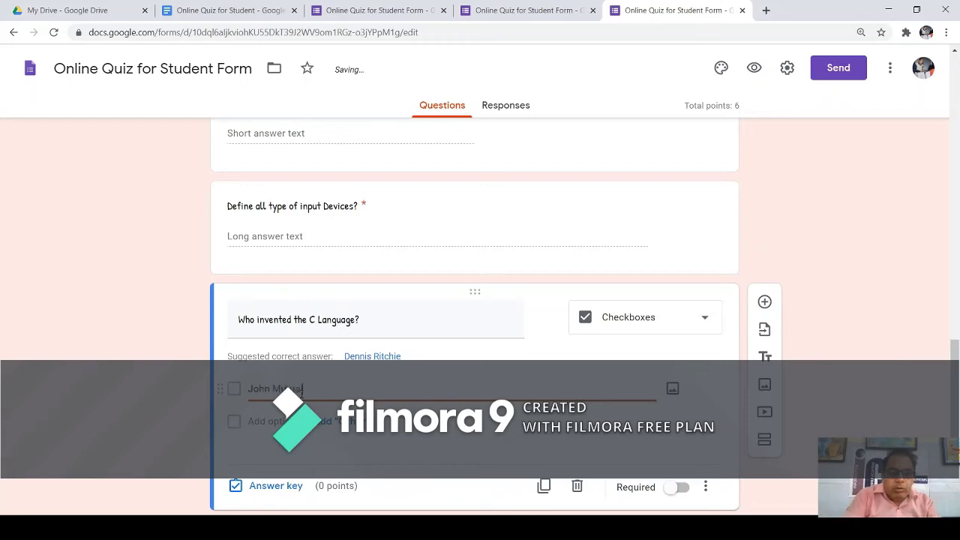
{"action": "type", "text": "ly"}
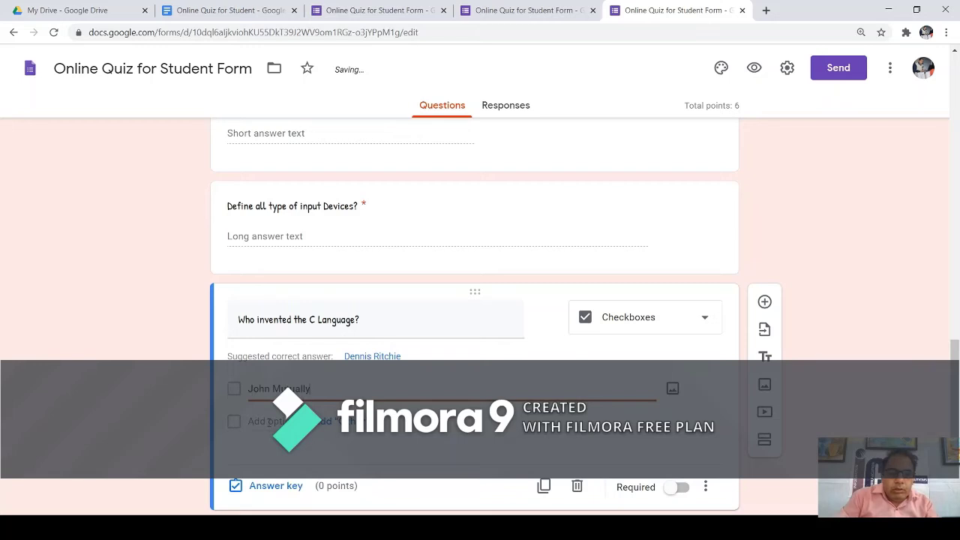
{"action": "left_click", "coordinate": [269, 422]}
{"action": "type", "text": "Den"}
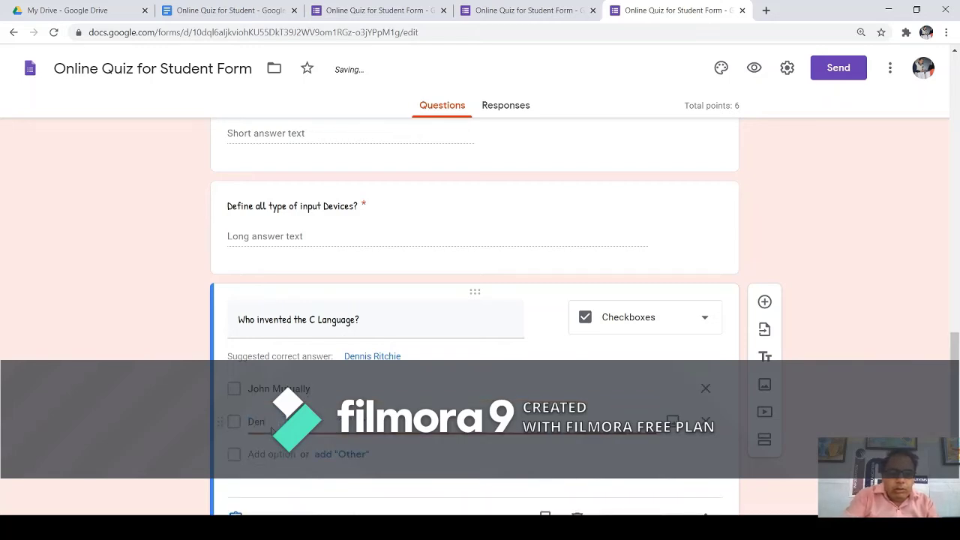
{"action": "type", "text": "nis R"}
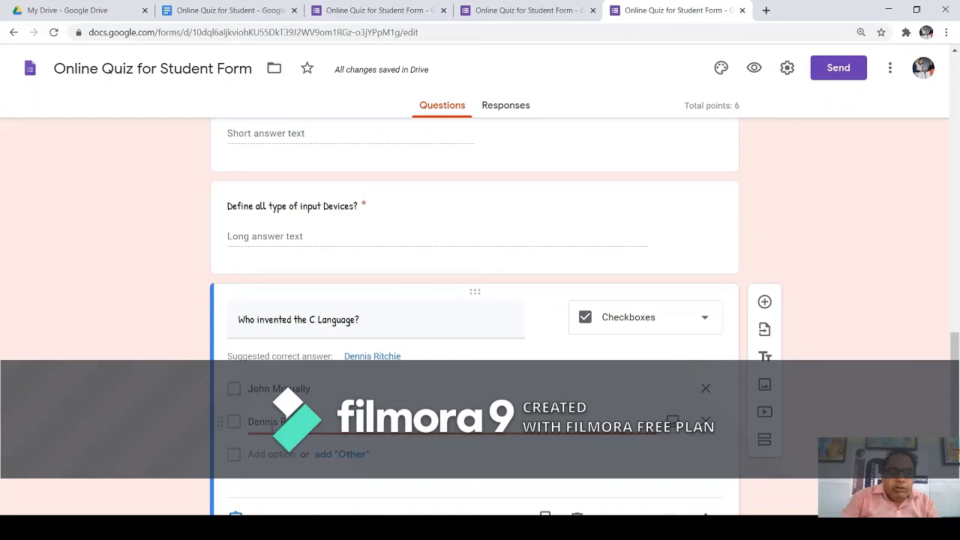
{"action": "key", "text": "Return"}
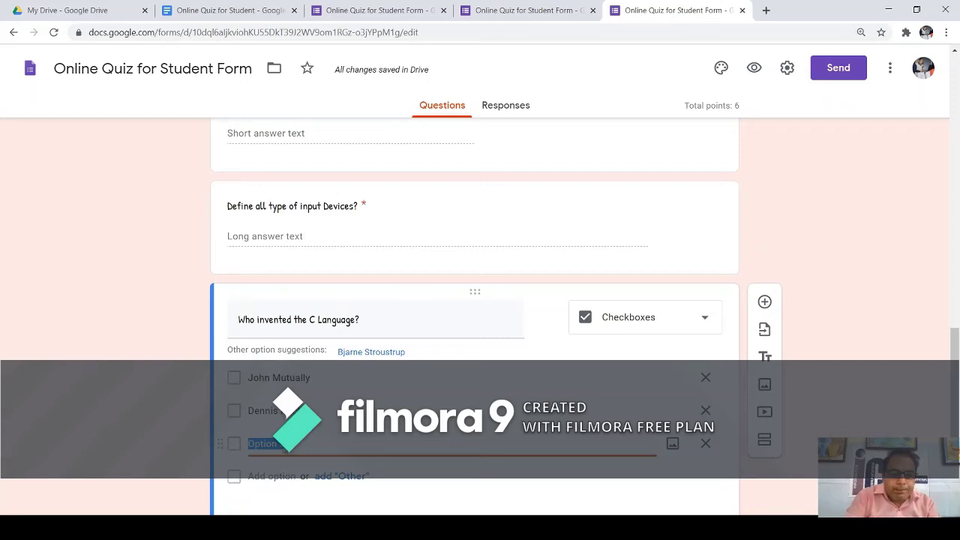
{"action": "type", "text": "Bill Ga"}
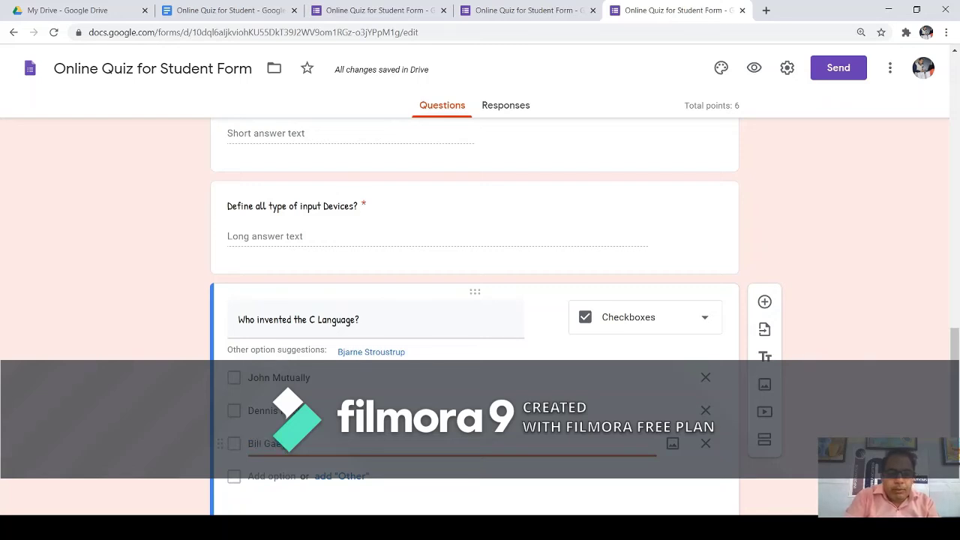
{"action": "type", "text": "t"}
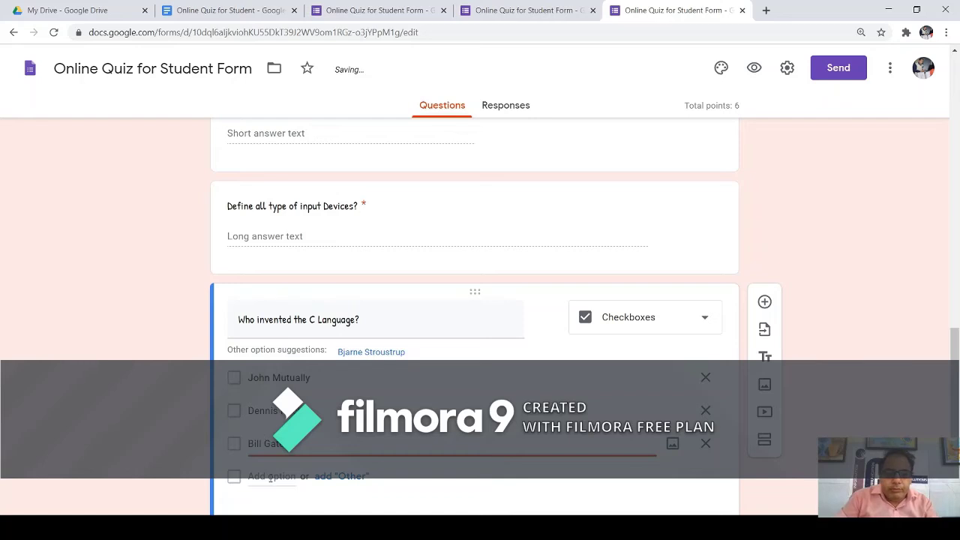
{"action": "left_click", "coordinate": [269, 477]}
{"action": "type", "text": "M"}
{"action": "key", "text": "BackSpace"}
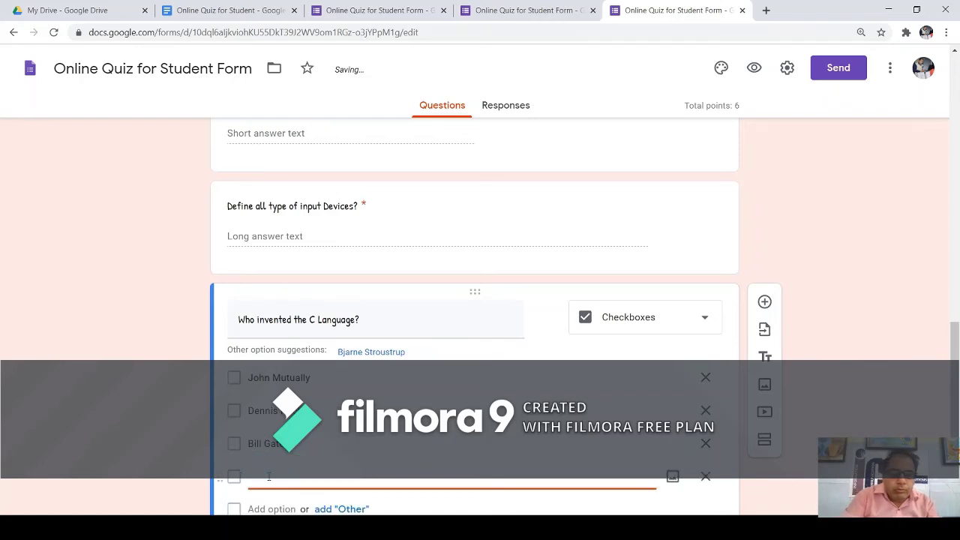
{"action": "type", "text": "Non"}
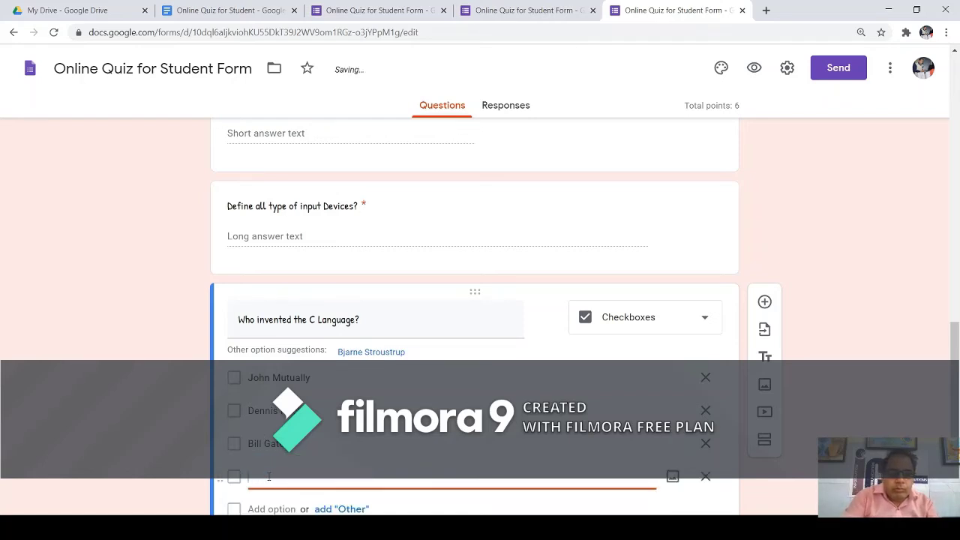
{"action": "type", "text": "All of the above"}
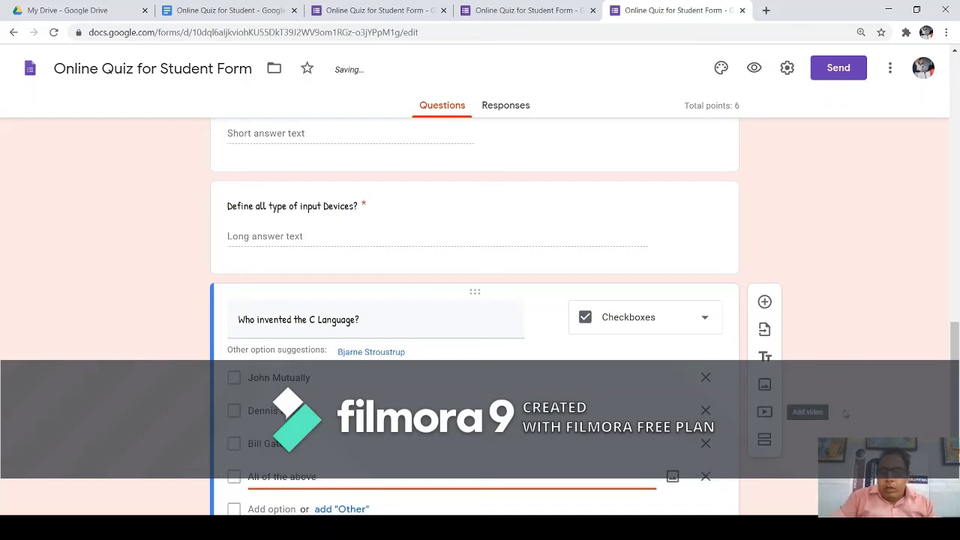
{"action": "scroll", "coordinate": [956, 412], "scroll_direction": "down", "scroll_amount": 1}
{"action": "scroll", "coordinate": [955, 412], "scroll_direction": "down", "scroll_amount": 2}
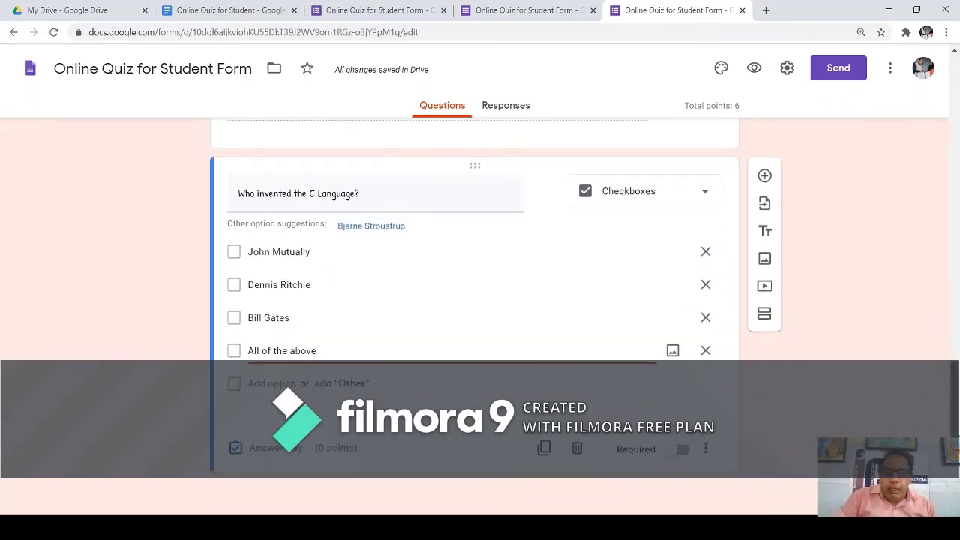
Mark Dennis Ritchie as the 1-point correct answer and make the C Language question required.
{"action": "left_click", "coordinate": [273, 448]}
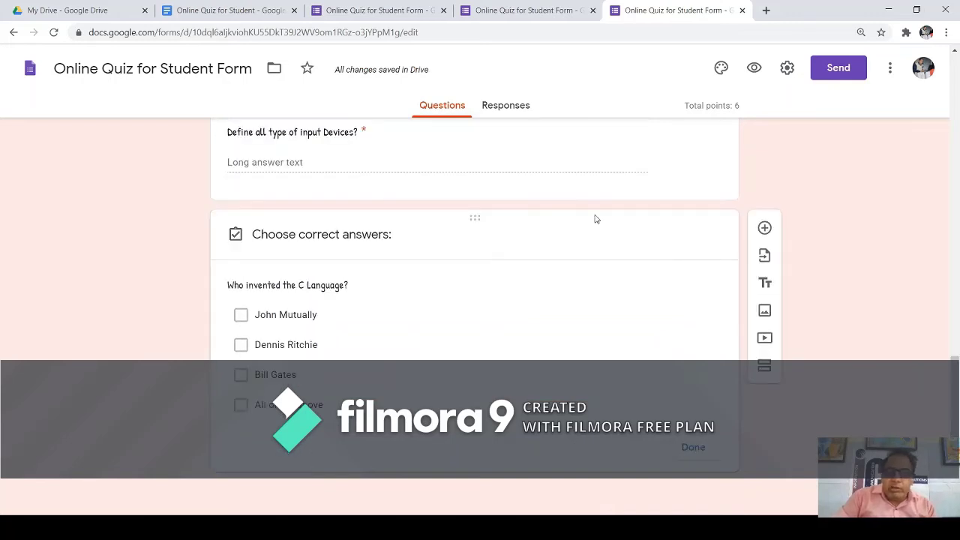
{"action": "left_click", "coordinate": [684, 251]}
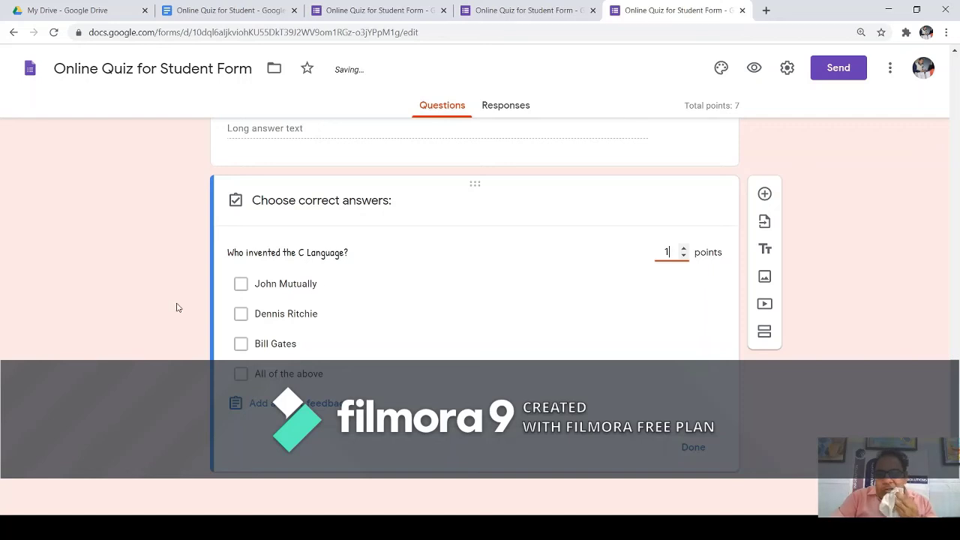
{"action": "left_click", "coordinate": [241, 315]}
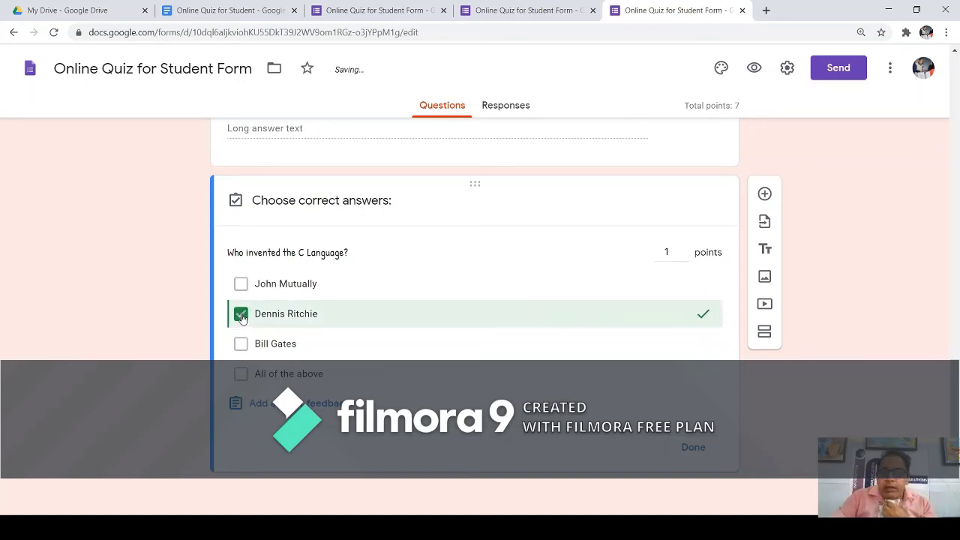
{"action": "left_click", "coordinate": [689, 451]}
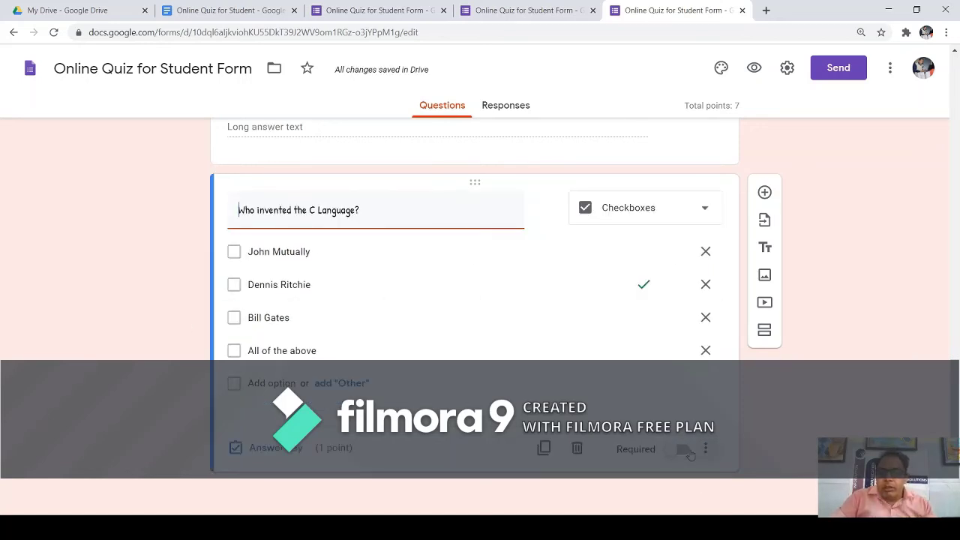
{"action": "left_click", "coordinate": [681, 450]}
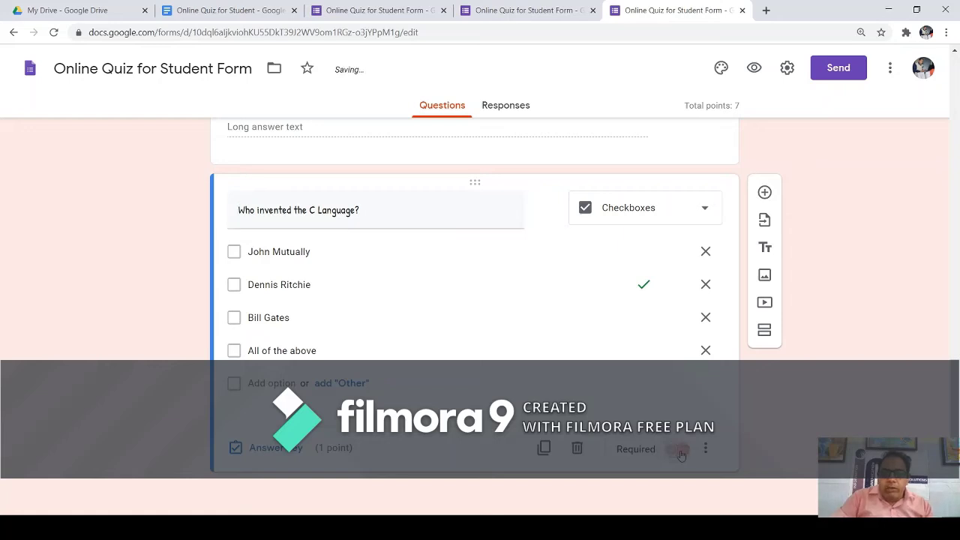
{"action": "left_click", "coordinate": [752, 73]}
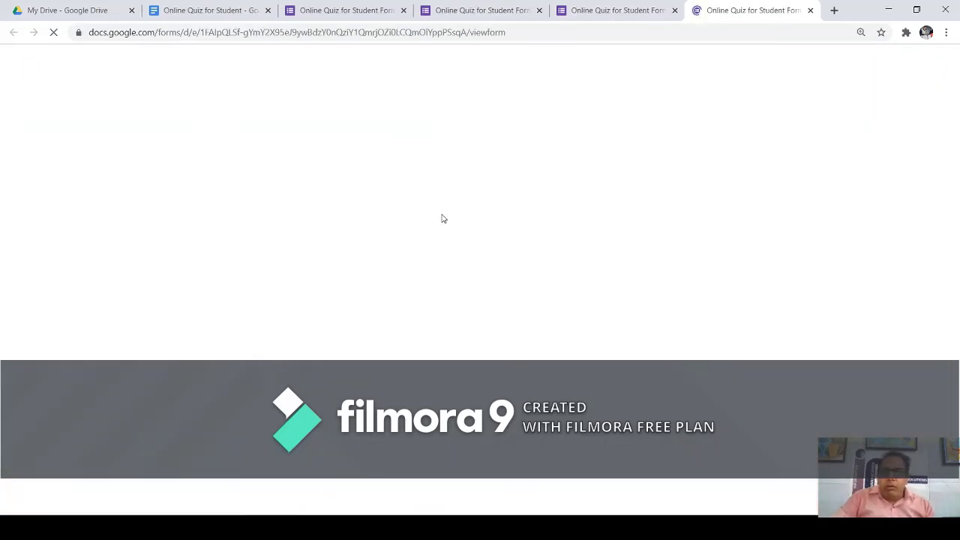
Scroll through the respondent preview down to the C Language question and back up.
{"action": "scroll", "coordinate": [485, 238], "scroll_direction": "down", "scroll_amount": 2}
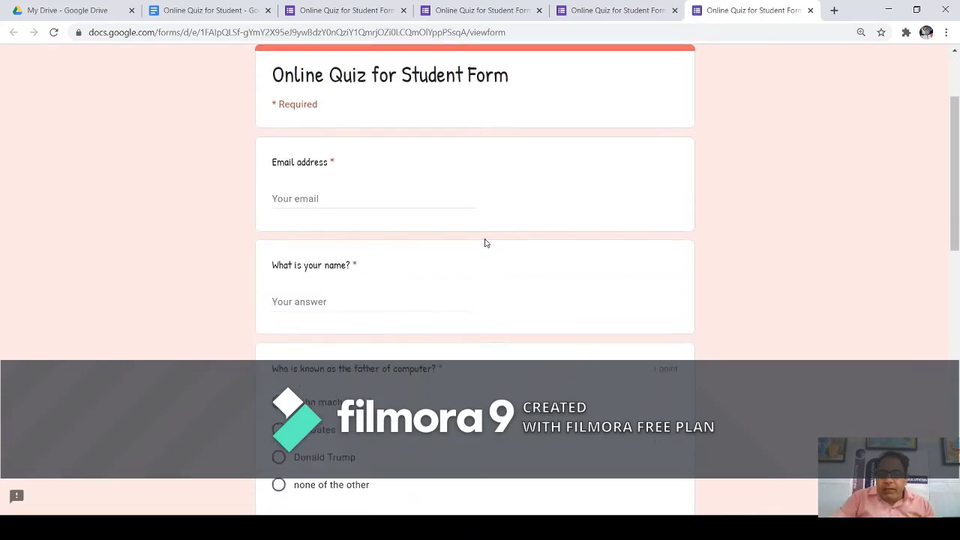
{"action": "scroll", "coordinate": [635, 317], "scroll_direction": "down", "scroll_amount": 1}
{"action": "scroll", "coordinate": [652, 322], "scroll_direction": "down", "scroll_amount": 2}
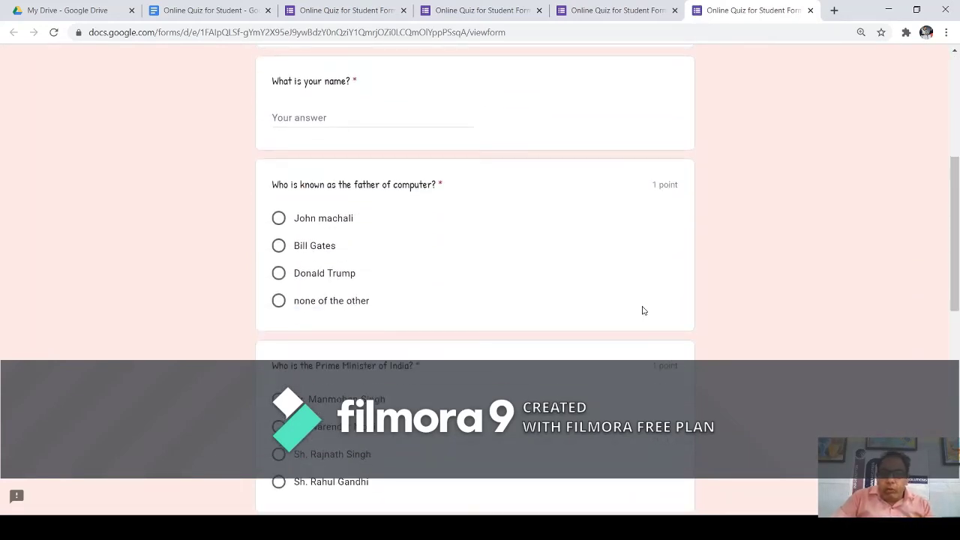
{"action": "scroll", "coordinate": [642, 311], "scroll_direction": "down", "scroll_amount": 5}
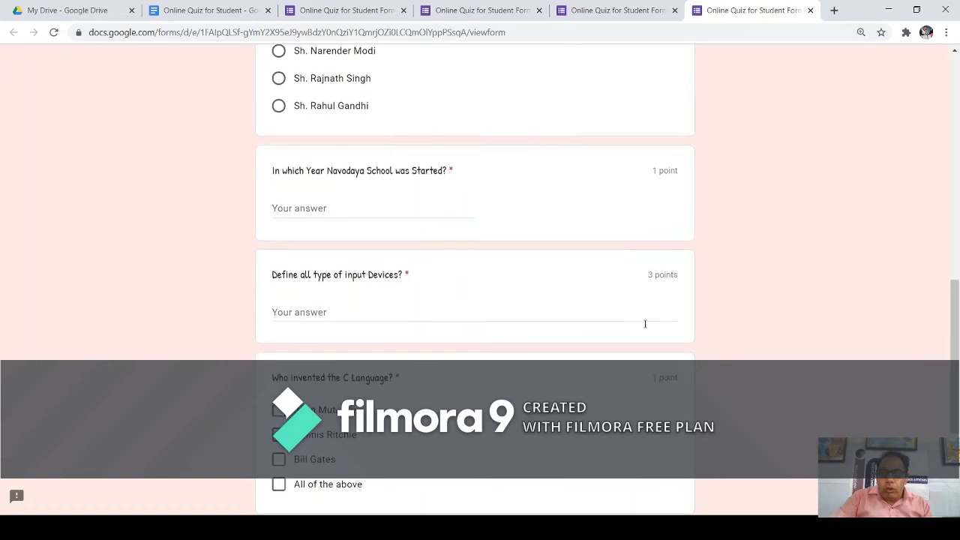
{"action": "scroll", "coordinate": [648, 315], "scroll_direction": "down", "scroll_amount": 3}
{"action": "scroll", "coordinate": [650, 277], "scroll_direction": "up", "scroll_amount": 4}
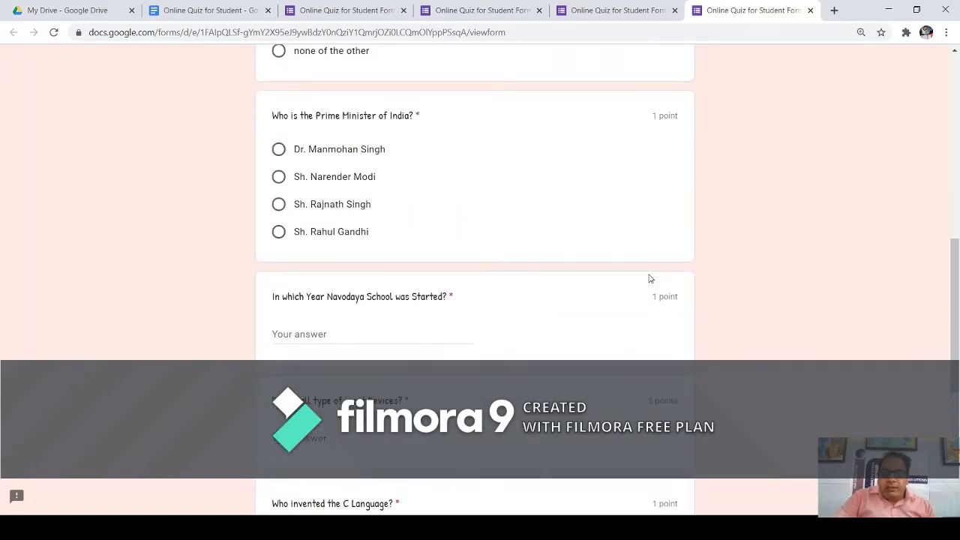
{"action": "scroll", "coordinate": [650, 273], "scroll_direction": "up", "scroll_amount": 8}
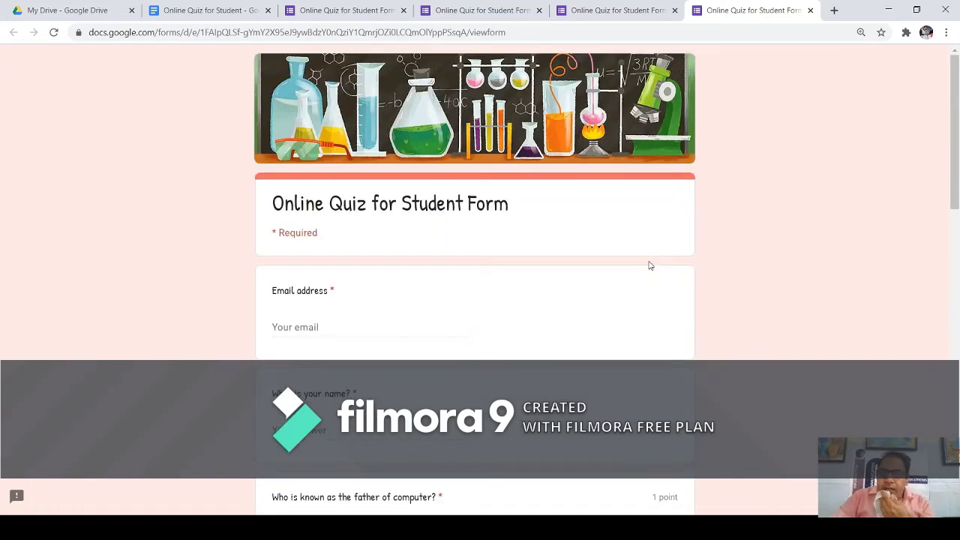
{"action": "left_click", "coordinate": [597, 13]}
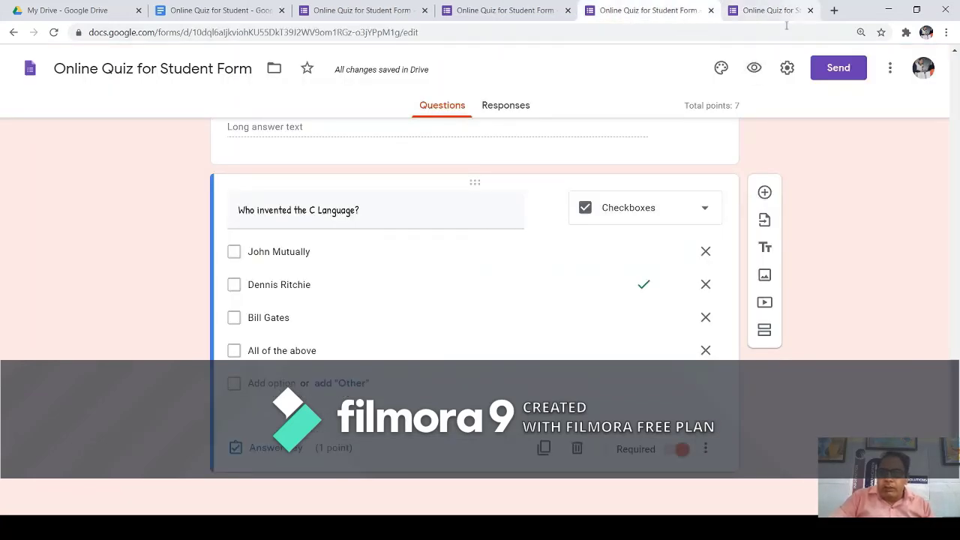
Add a Dropdown question titled 'How many type of Devices in Computer Have?'.
{"action": "left_click", "coordinate": [810, 10]}
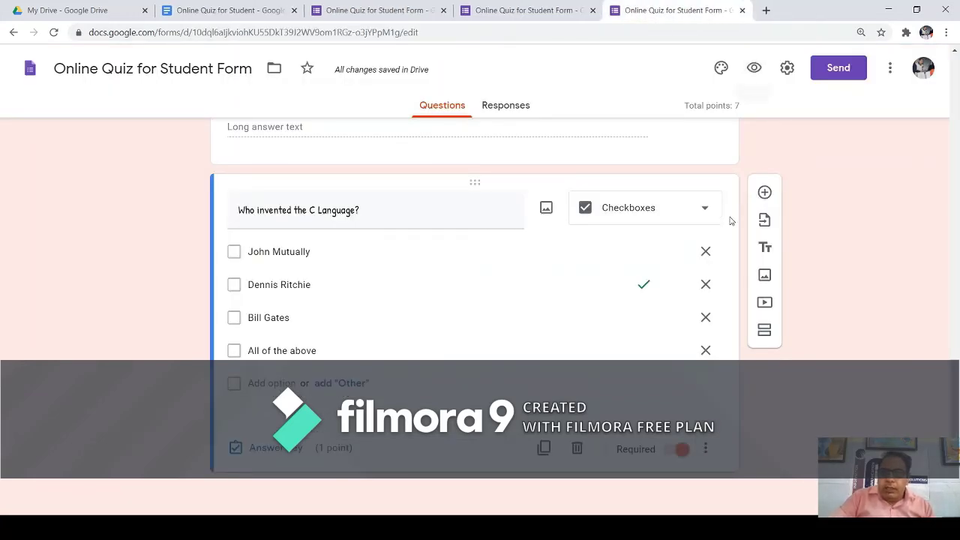
{"action": "left_click", "coordinate": [765, 194]}
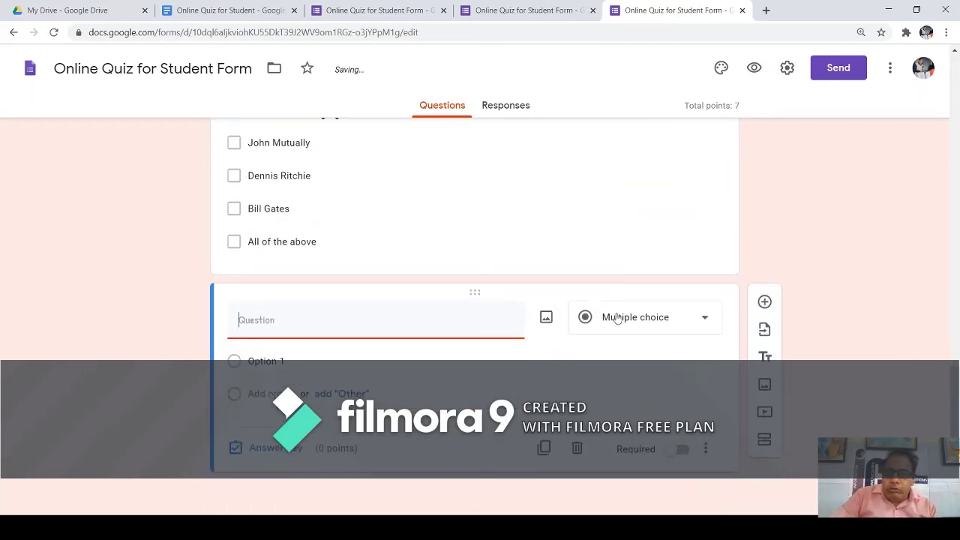
{"action": "left_click", "coordinate": [705, 322]}
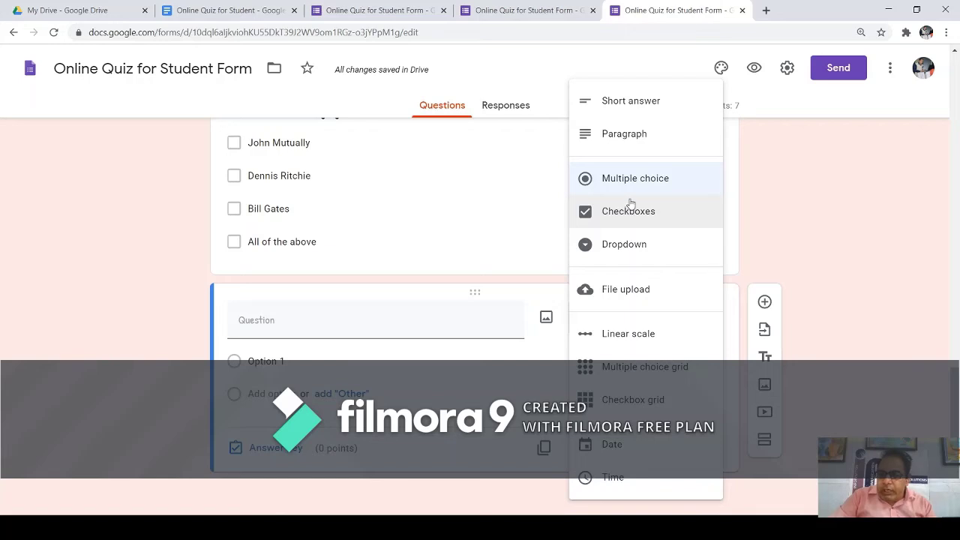
{"action": "left_click", "coordinate": [629, 245]}
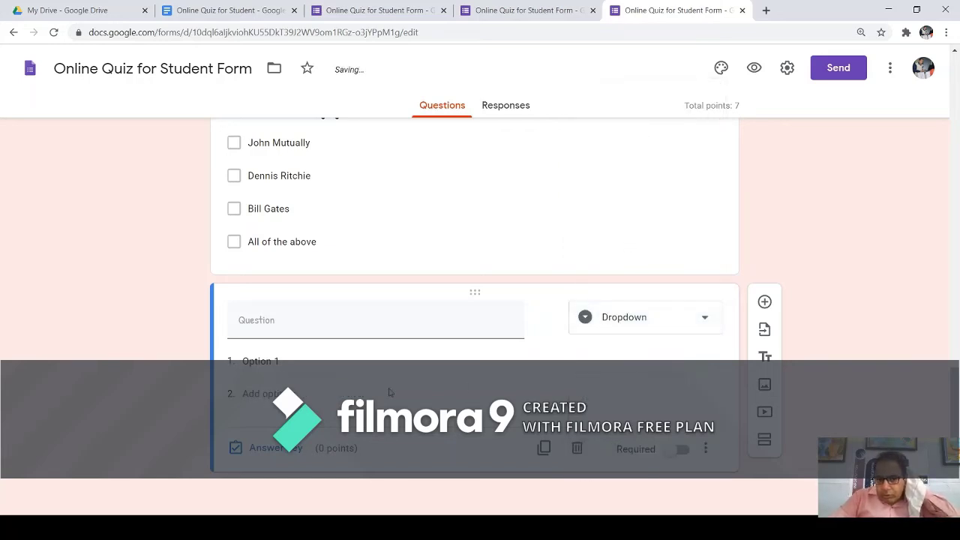
{"action": "left_click", "coordinate": [297, 330]}
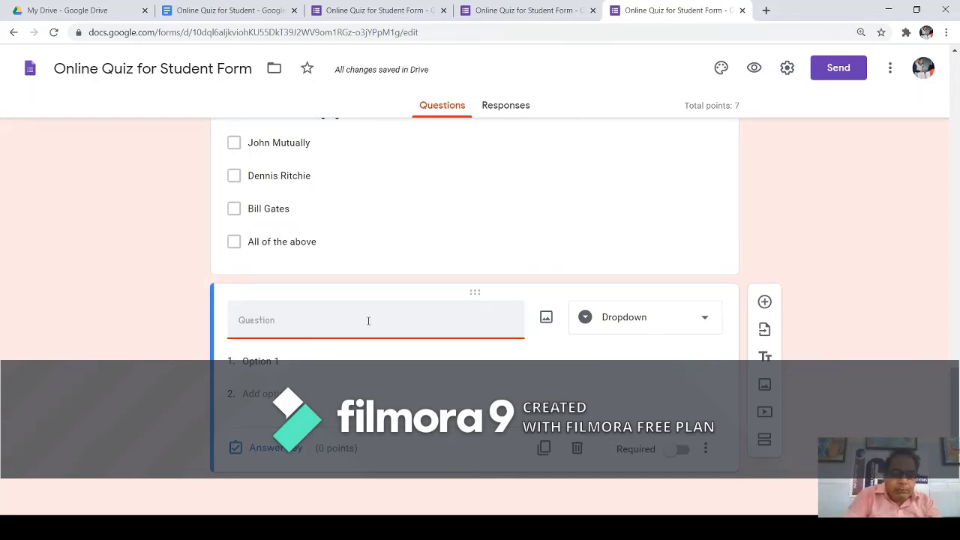
{"action": "type", "text": "Ho"}
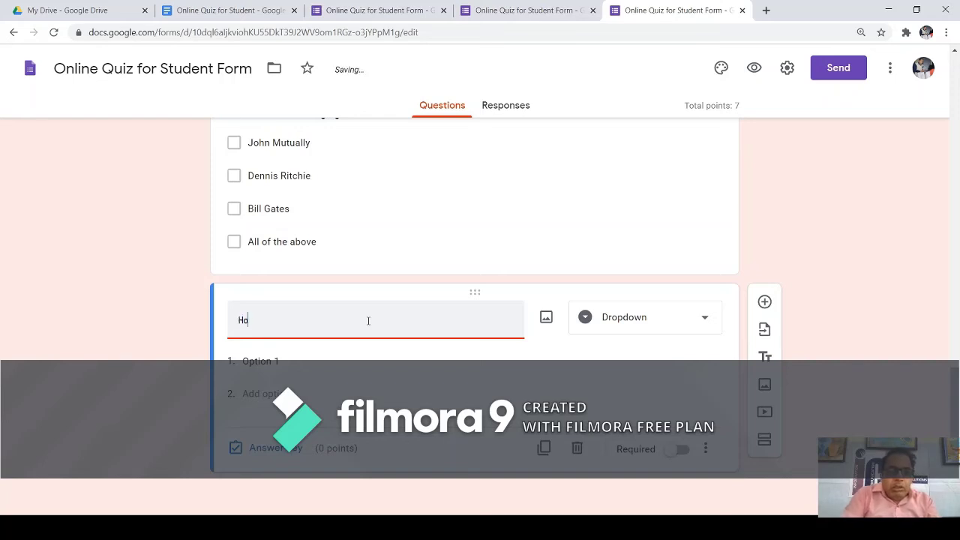
{"action": "type", "text": "w many type of "}
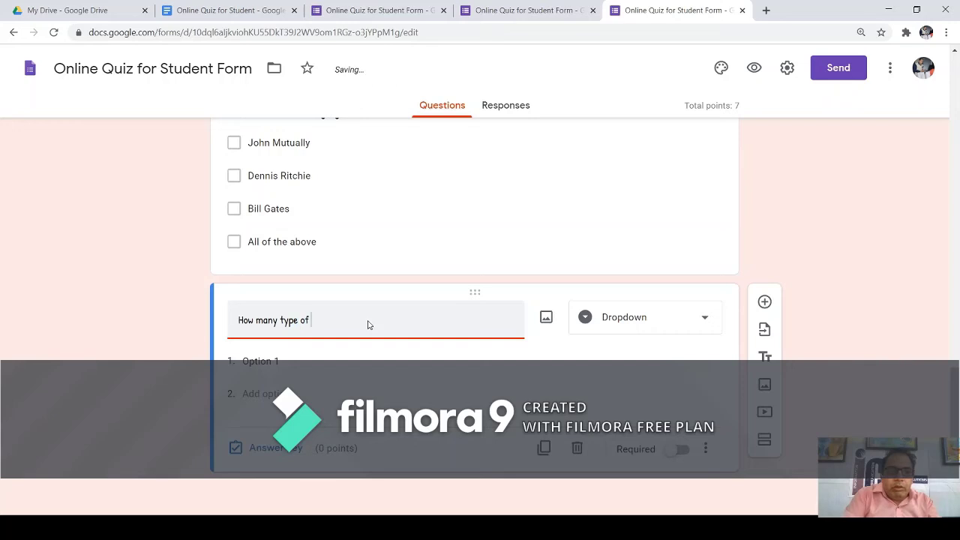
{"action": "type", "text": "Device"}
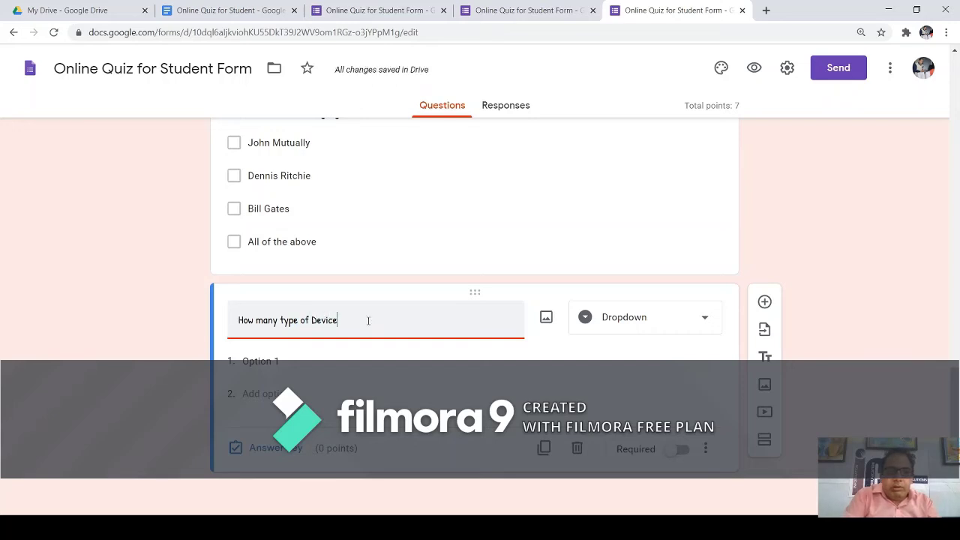
{"action": "type", "text": "s"}
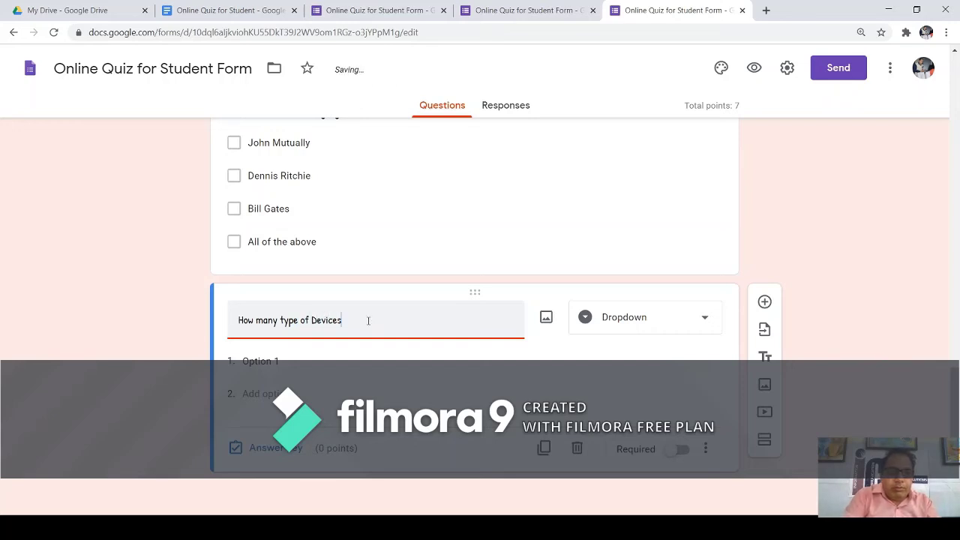
{"action": "type", "text": " in"}
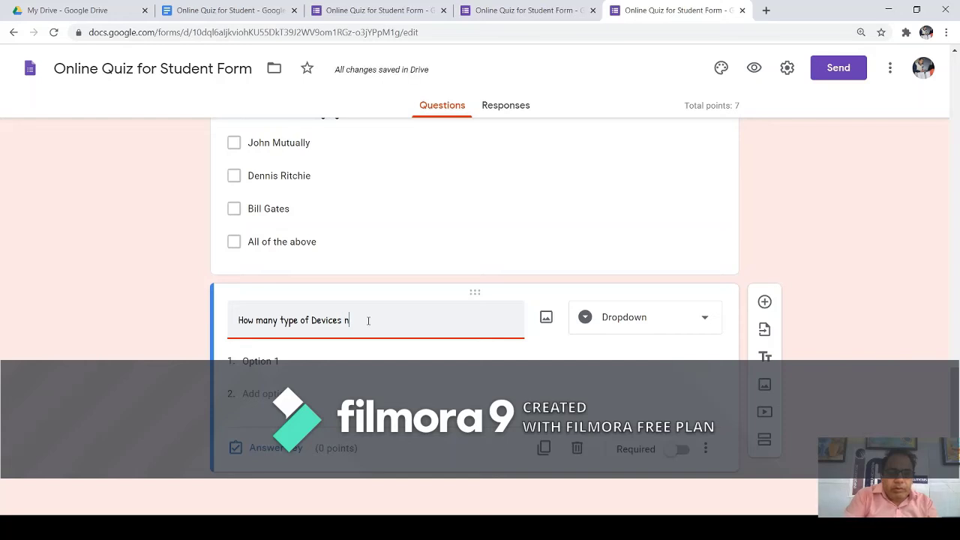
{"action": "type", "text": " Comp"}
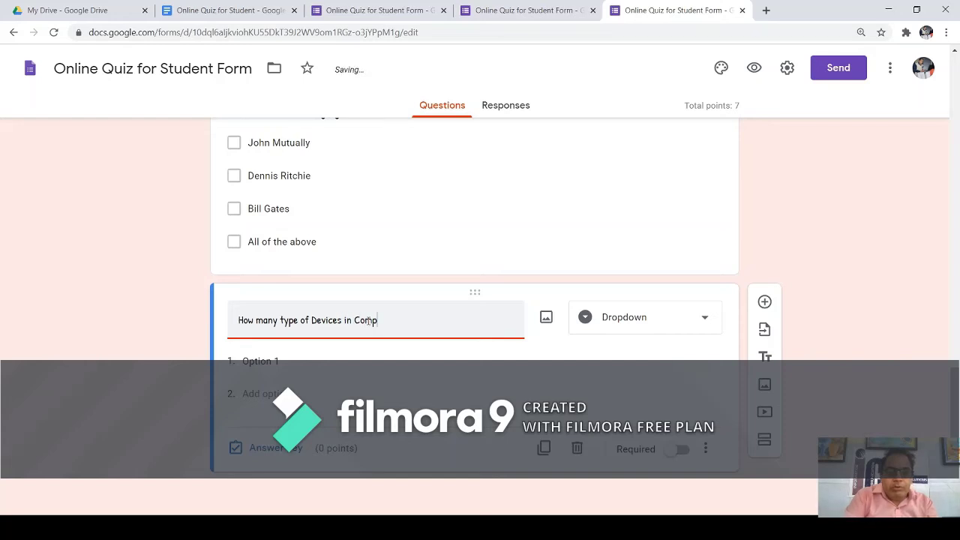
{"action": "type", "text": "uter Have?"}
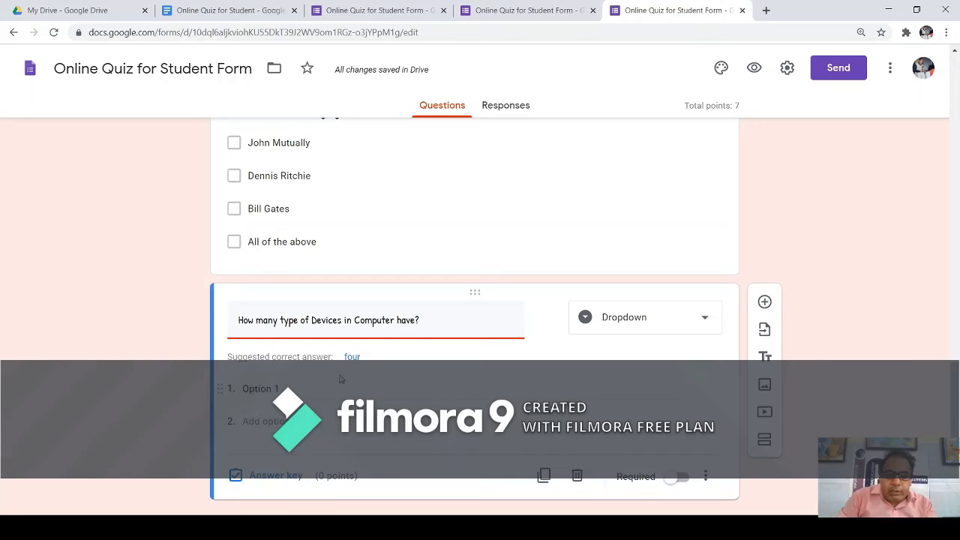
Enter the dropdown choices Two, Three, Four and One.
{"action": "left_click", "coordinate": [274, 388]}
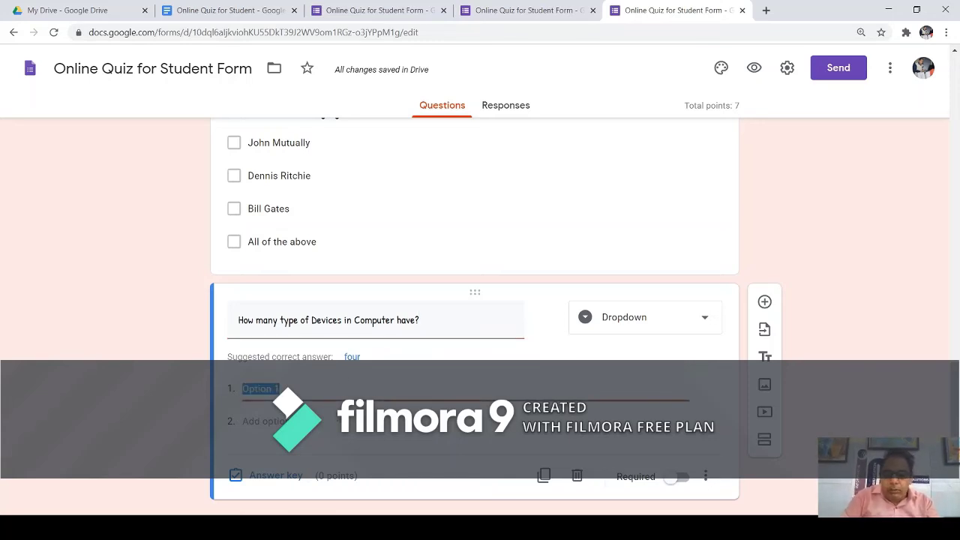
{"action": "type", "text": "Two"}
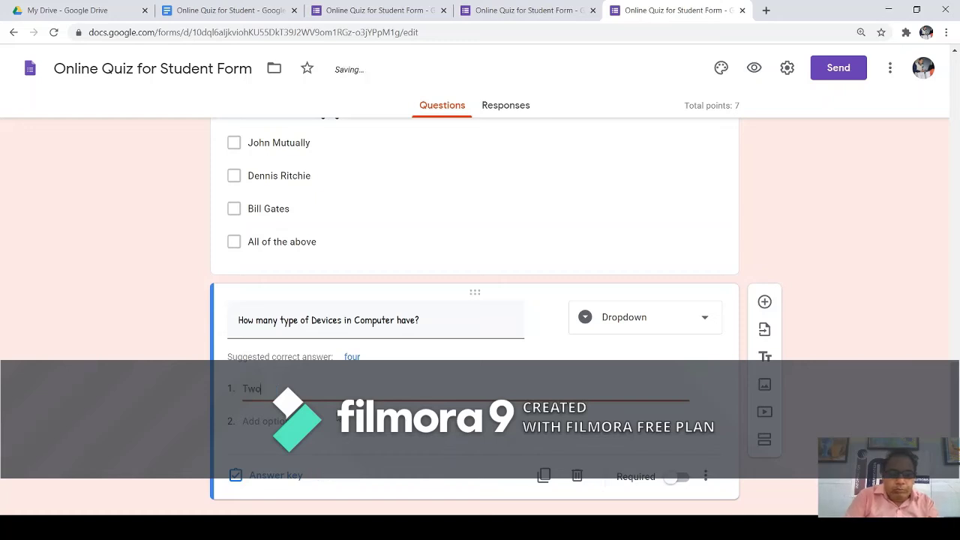
{"action": "key", "text": "Return"}
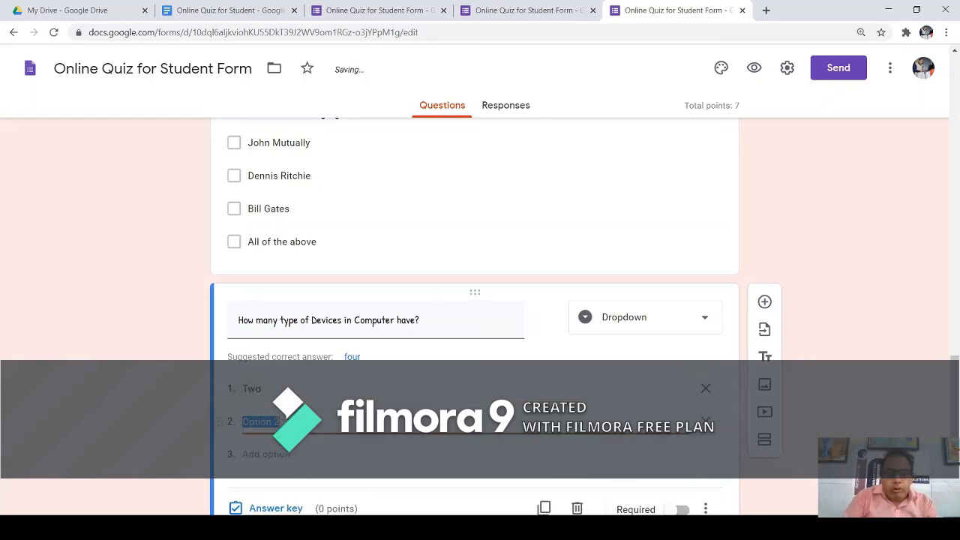
{"action": "type", "text": "Three"}
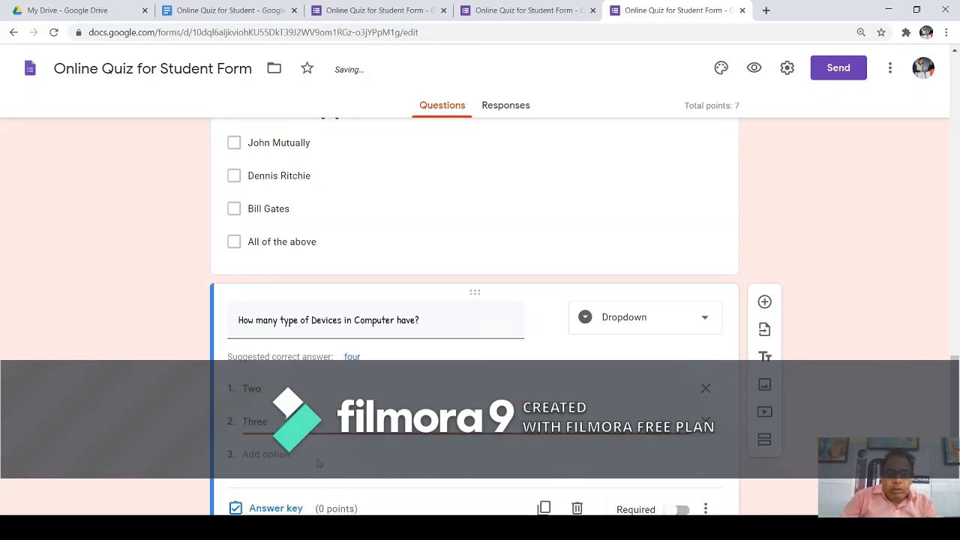
{"action": "left_click", "coordinate": [281, 453]}
{"action": "type", "text": "Four"}
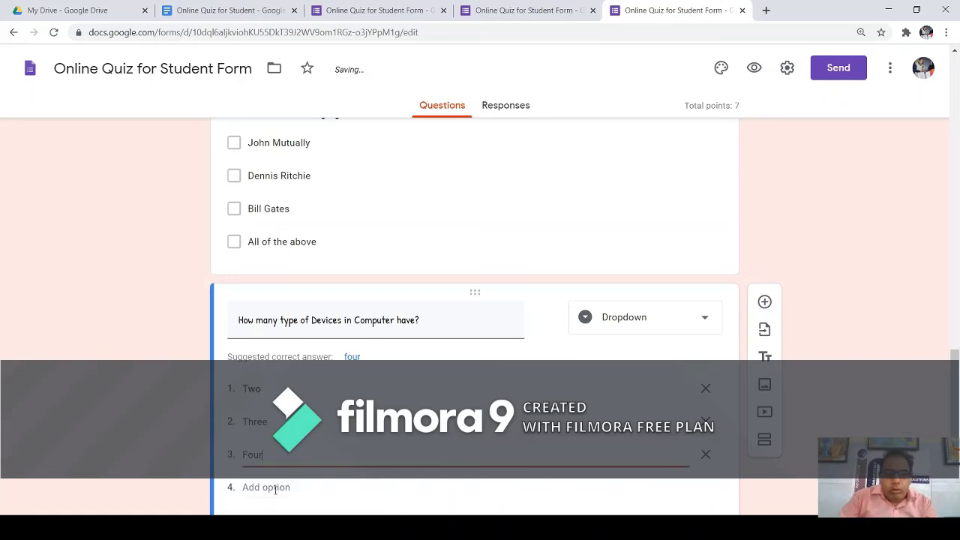
{"action": "left_click", "coordinate": [275, 487]}
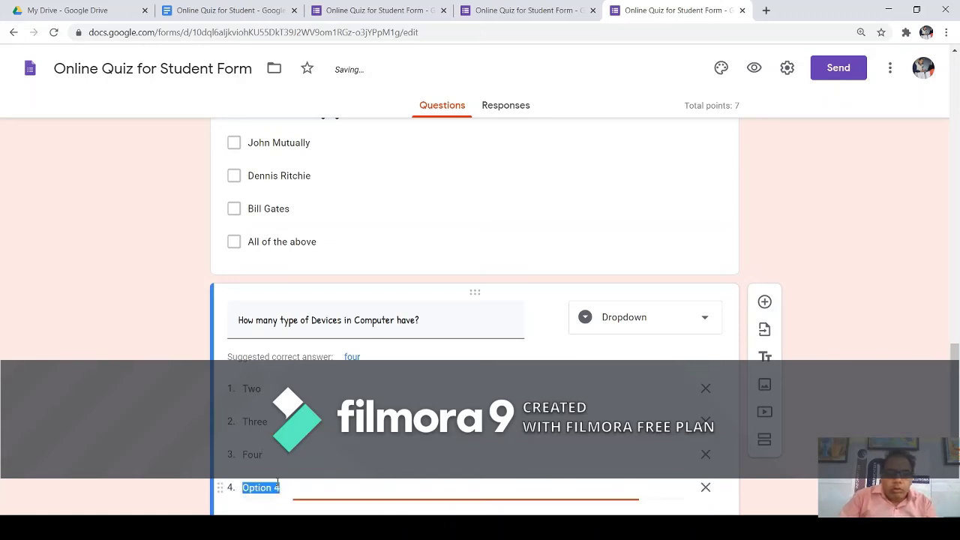
{"action": "type", "text": "One"}
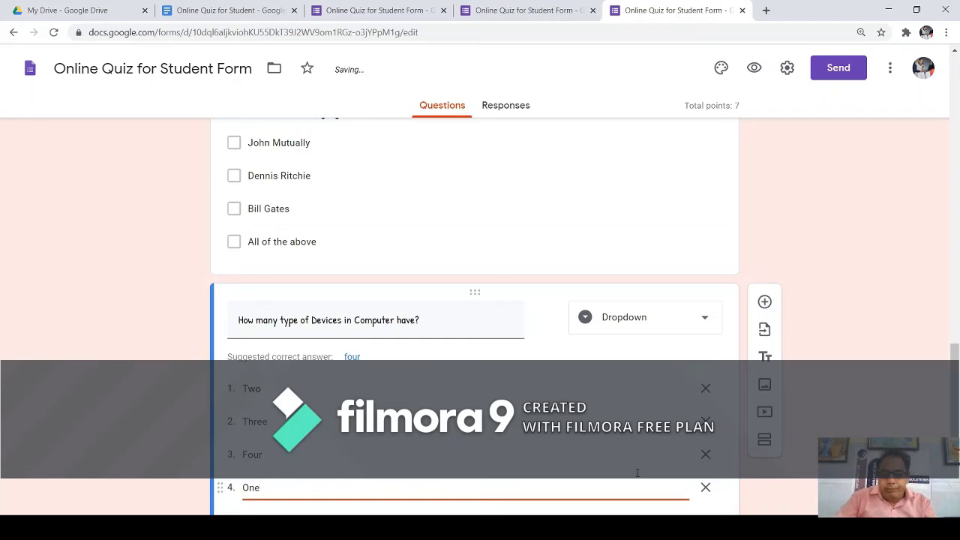
{"action": "scroll", "coordinate": [956, 360], "scroll_direction": "down", "scroll_amount": 2}
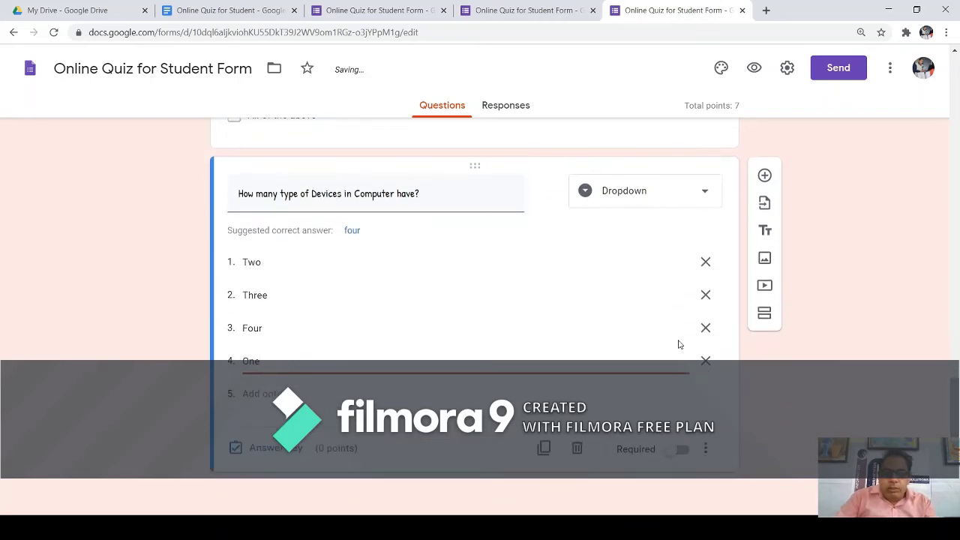
Give the devices question 1 point with Four as the correct answer, and make it required.
{"action": "left_click", "coordinate": [274, 450]}
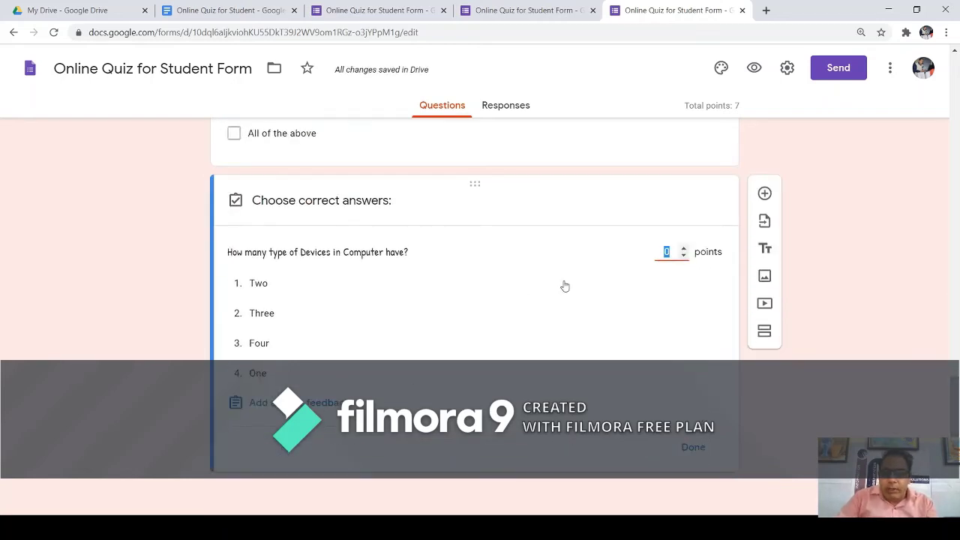
{"action": "left_click", "coordinate": [682, 250]}
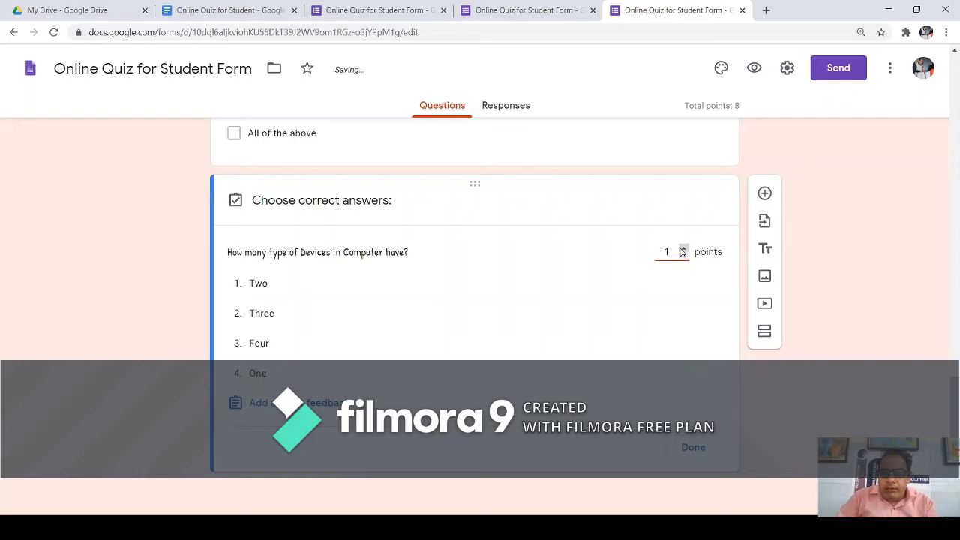
{"action": "left_click", "coordinate": [259, 344]}
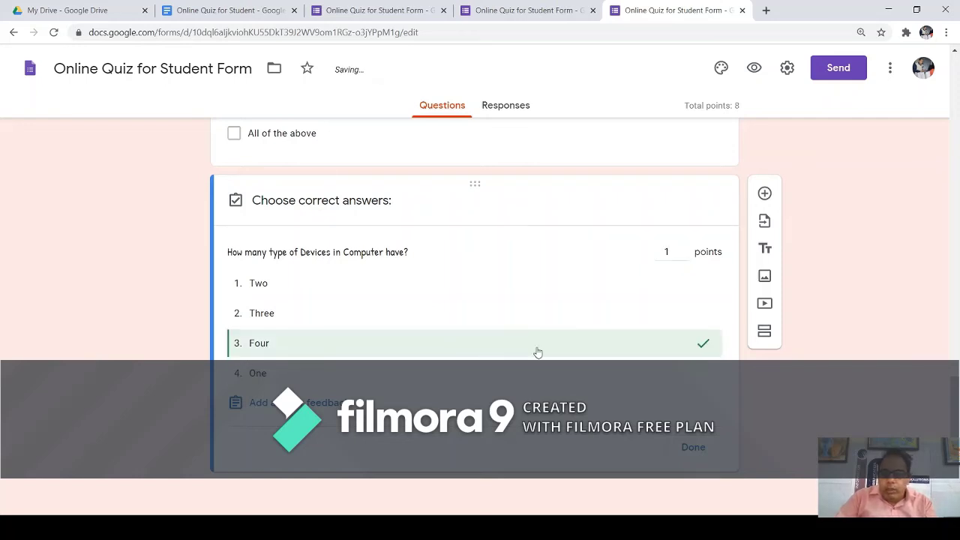
{"action": "left_click", "coordinate": [691, 448]}
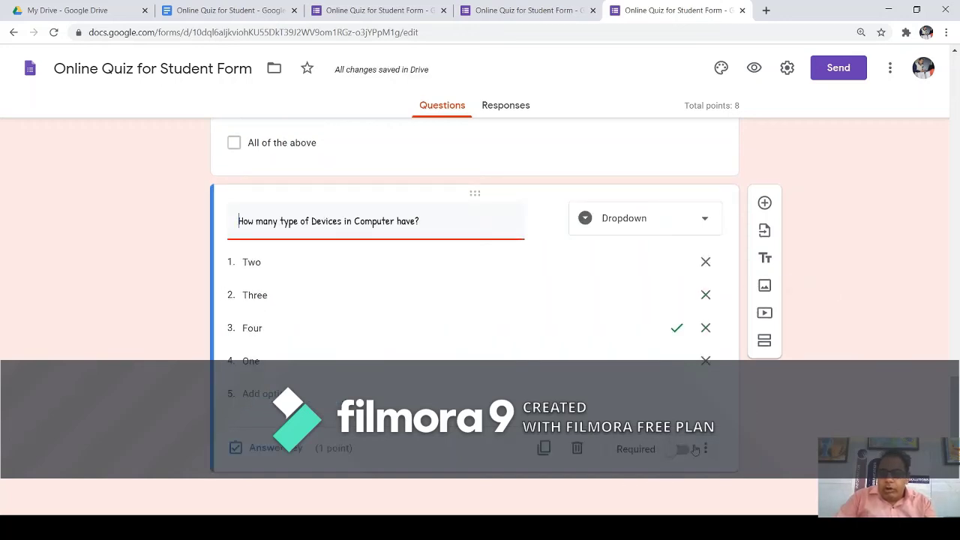
{"action": "left_click", "coordinate": [682, 450]}
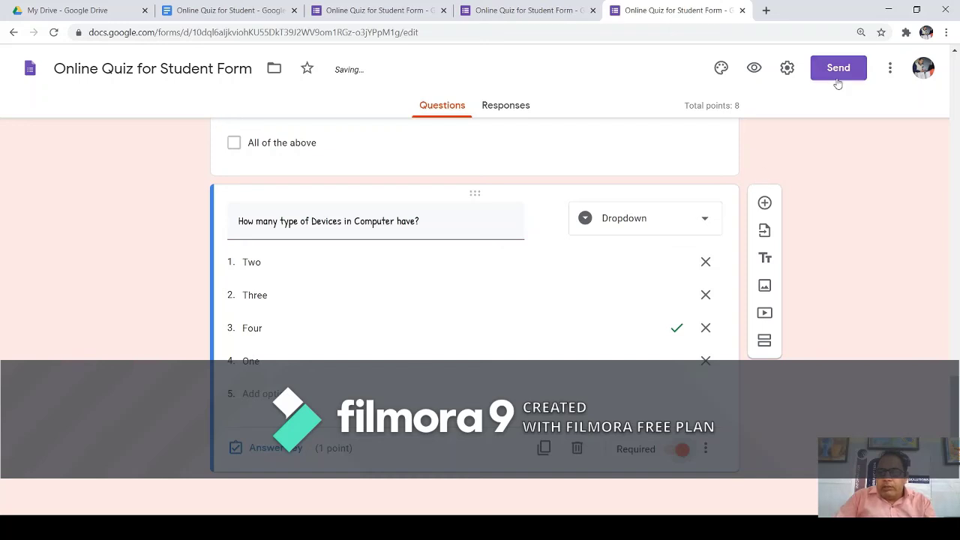
{"action": "left_click", "coordinate": [753, 68]}
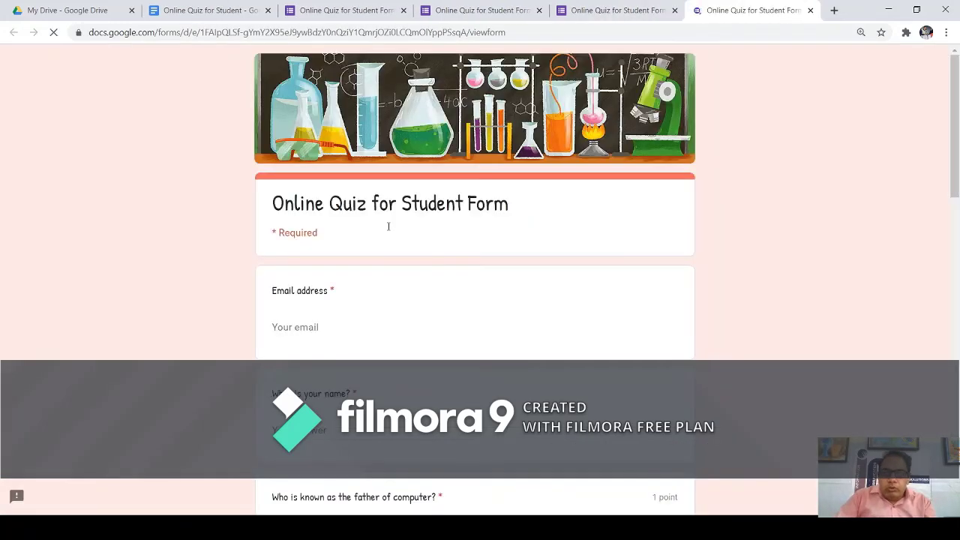
{"action": "scroll", "coordinate": [405, 298], "scroll_direction": "down", "scroll_amount": 6}
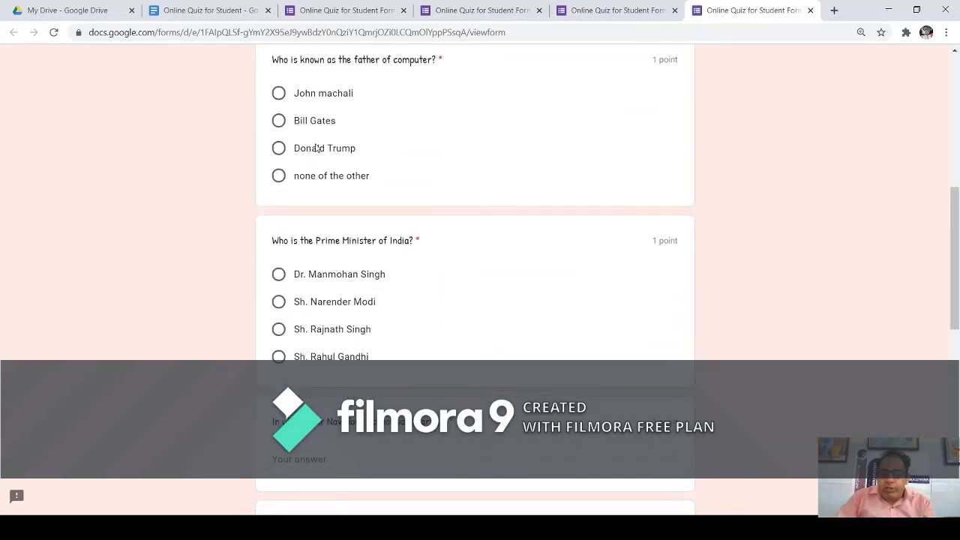
{"action": "scroll", "coordinate": [319, 158], "scroll_direction": "down", "scroll_amount": 1}
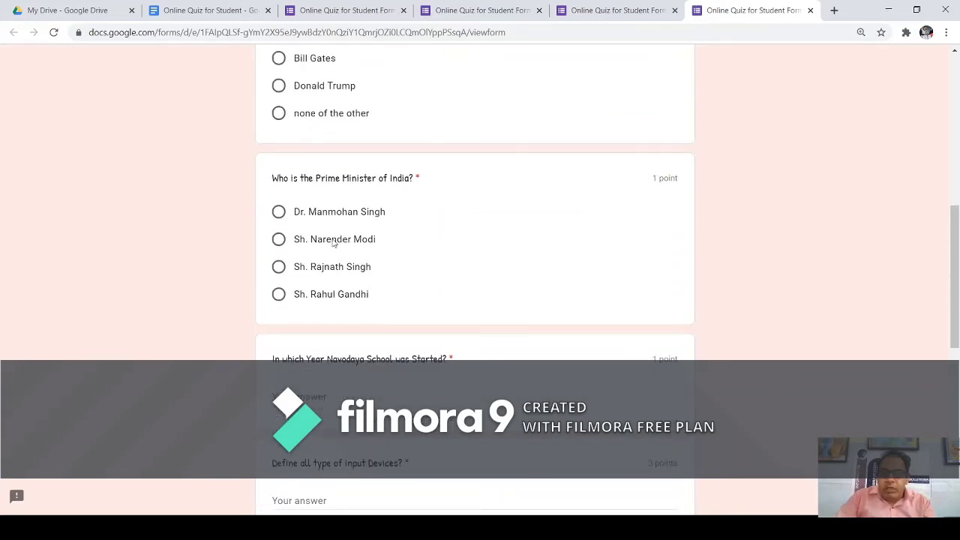
{"action": "scroll", "coordinate": [336, 248], "scroll_direction": "down", "scroll_amount": 2}
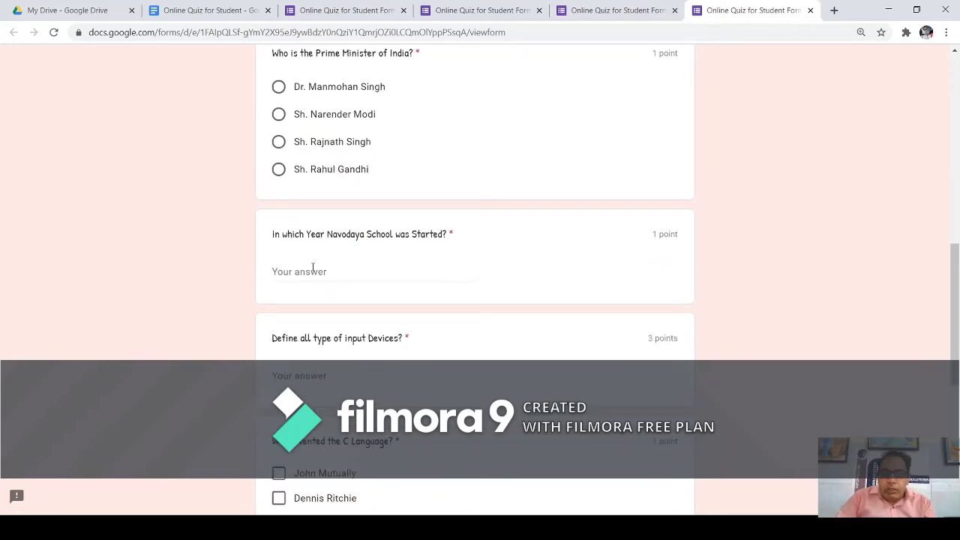
{"action": "left_click", "coordinate": [310, 267]}
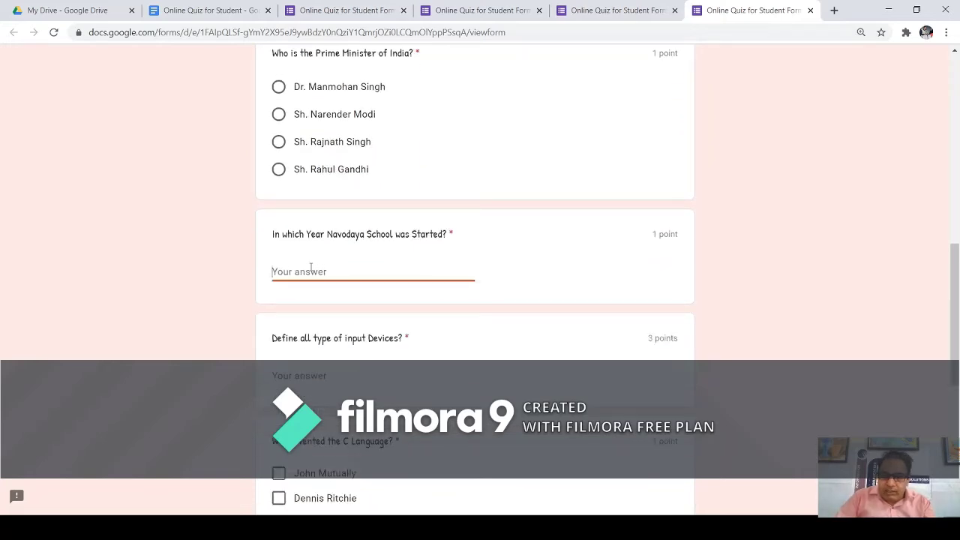
{"action": "left_click", "coordinate": [324, 371]}
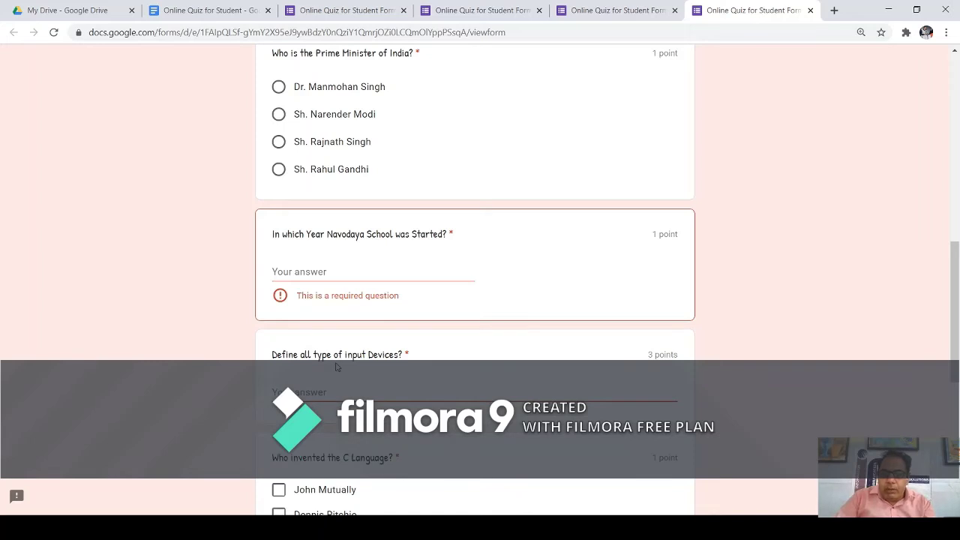
{"action": "scroll", "coordinate": [336, 366], "scroll_direction": "down", "scroll_amount": 1}
{"action": "scroll", "coordinate": [476, 316], "scroll_direction": "down", "scroll_amount": 2}
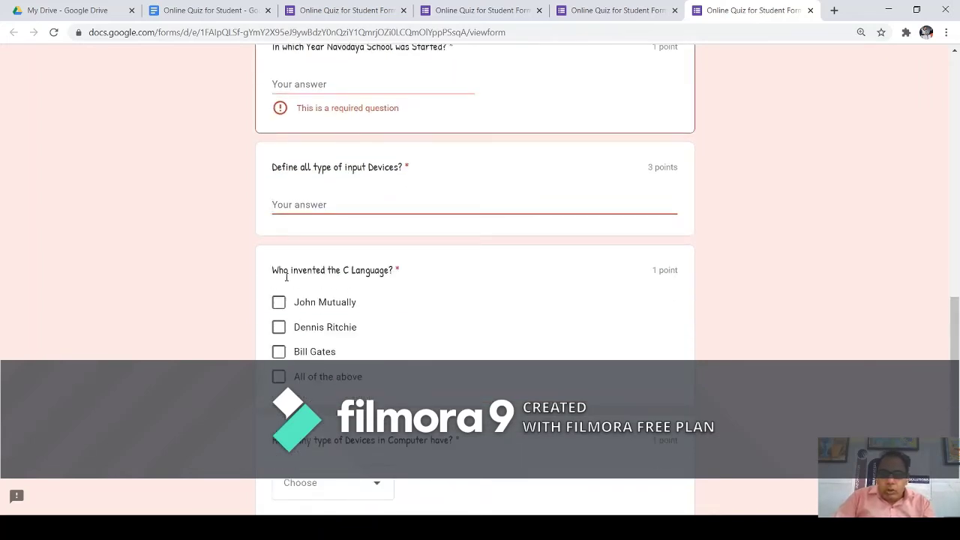
{"action": "left_click_drag", "start_coordinate": [286, 277], "coordinate": [335, 288]}
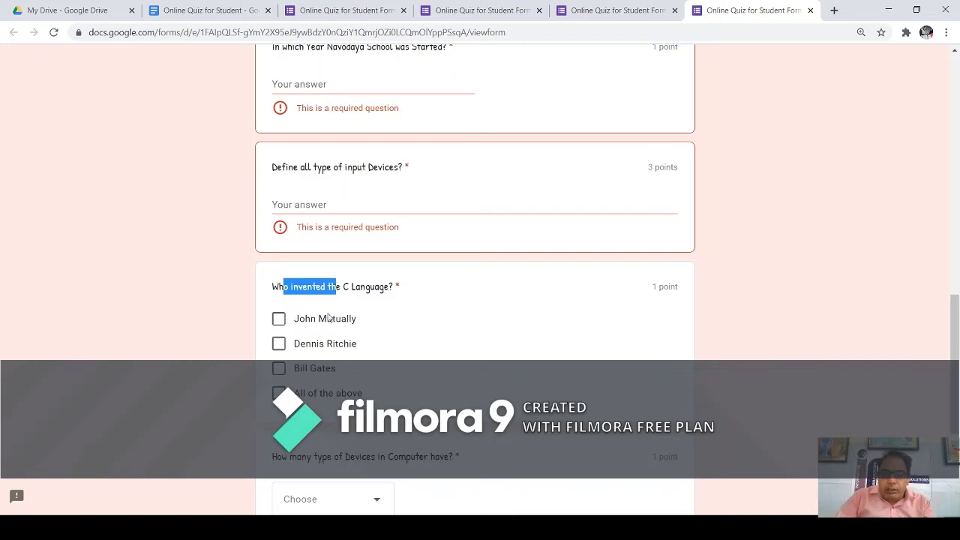
{"action": "scroll", "coordinate": [347, 340], "scroll_direction": "down", "scroll_amount": 2}
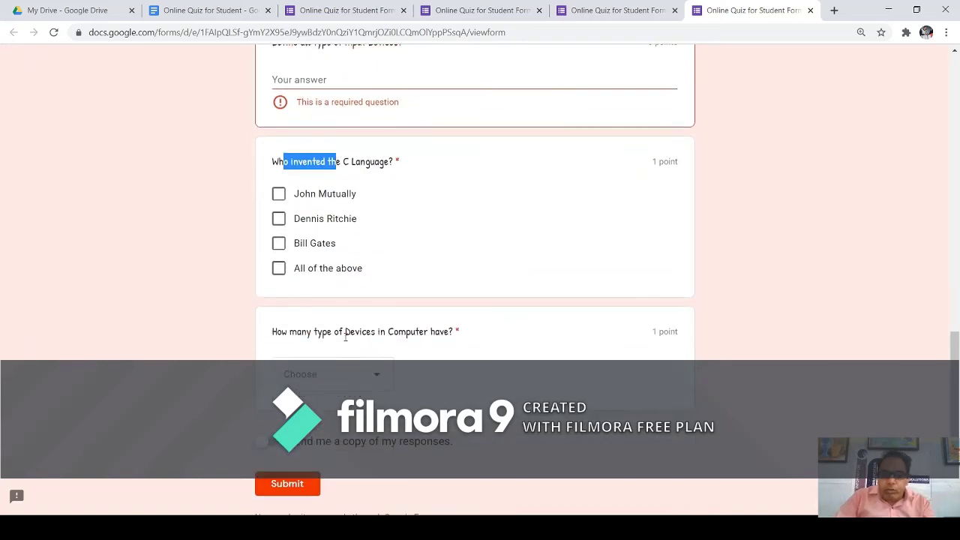
{"action": "left_click", "coordinate": [378, 384]}
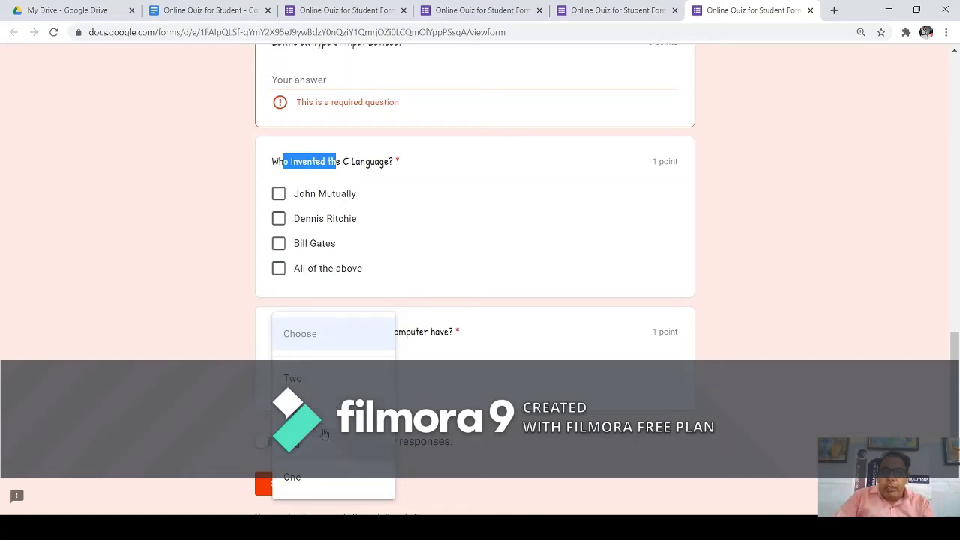
{"action": "left_click", "coordinate": [474, 378]}
{"action": "left_click", "coordinate": [375, 381]}
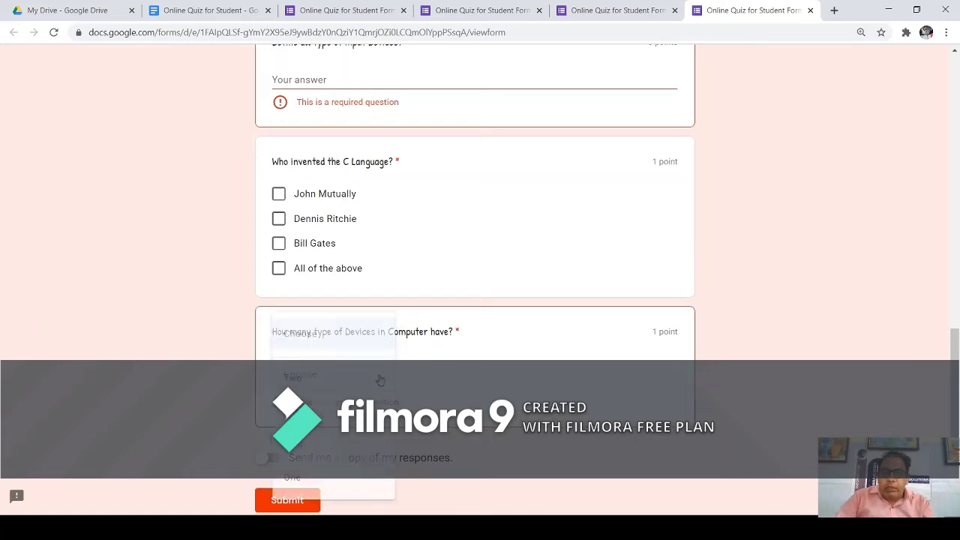
{"action": "left_click", "coordinate": [460, 383]}
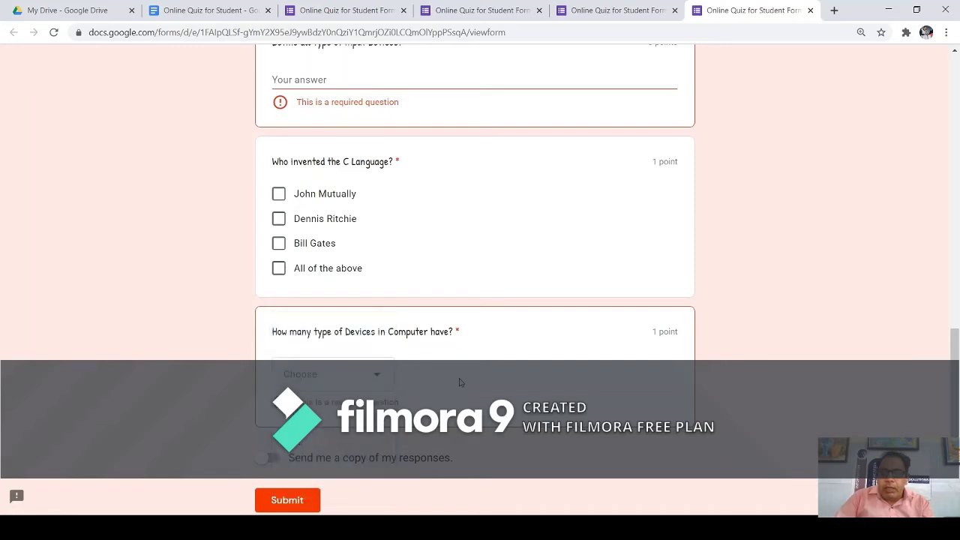
{"action": "double_click", "coordinate": [456, 332]}
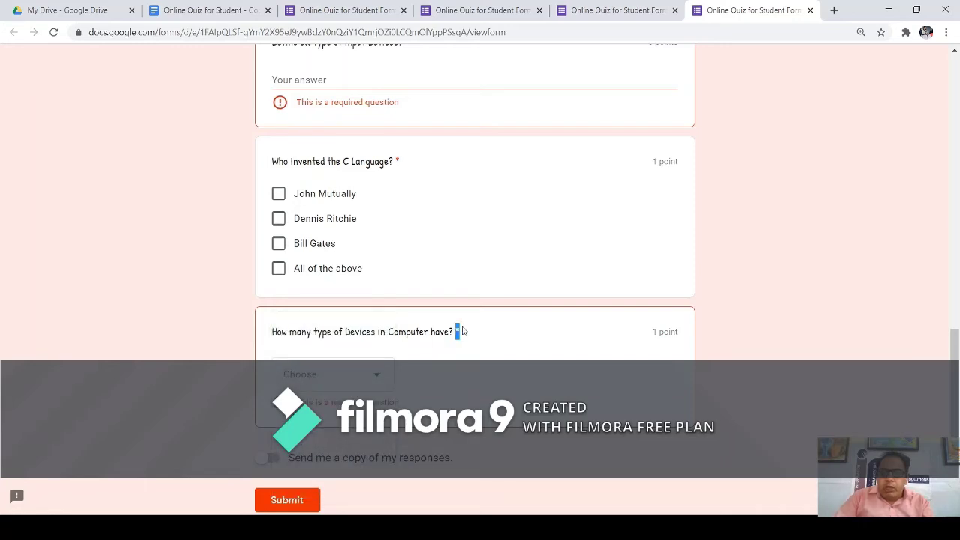
{"action": "double_click", "coordinate": [397, 162]}
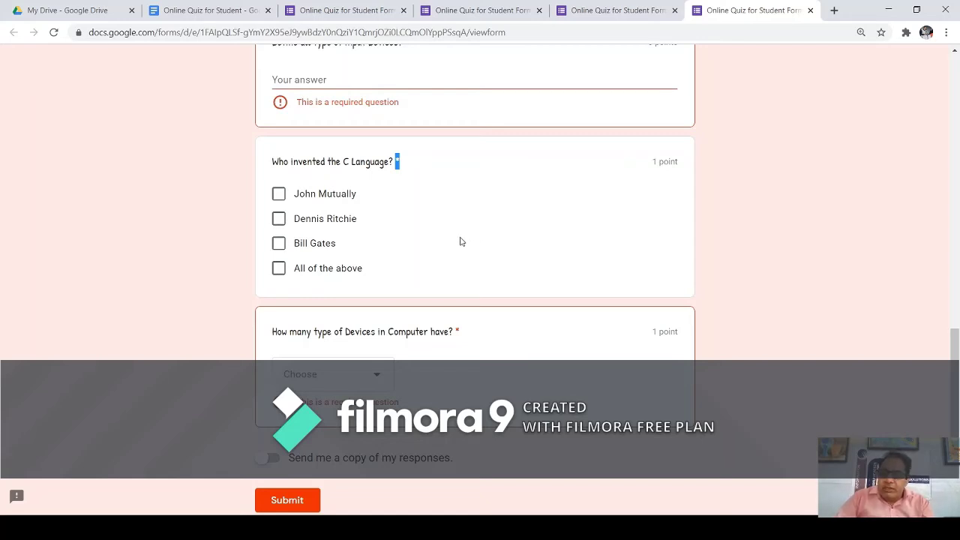
Add a File upload question below the devices dropdown, accepting the Drive upload notice.
{"action": "left_click", "coordinate": [593, 10]}
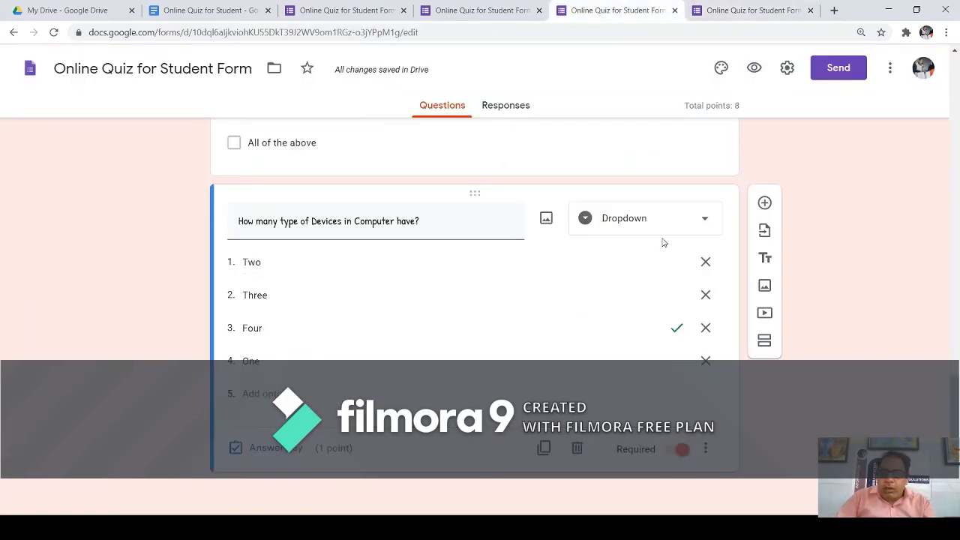
{"action": "left_click", "coordinate": [764, 203]}
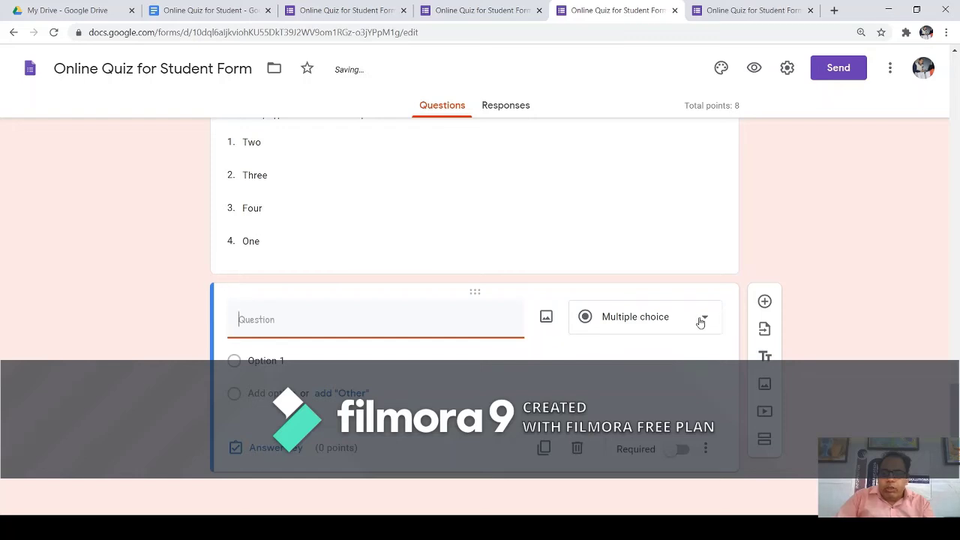
{"action": "left_click", "coordinate": [700, 322]}
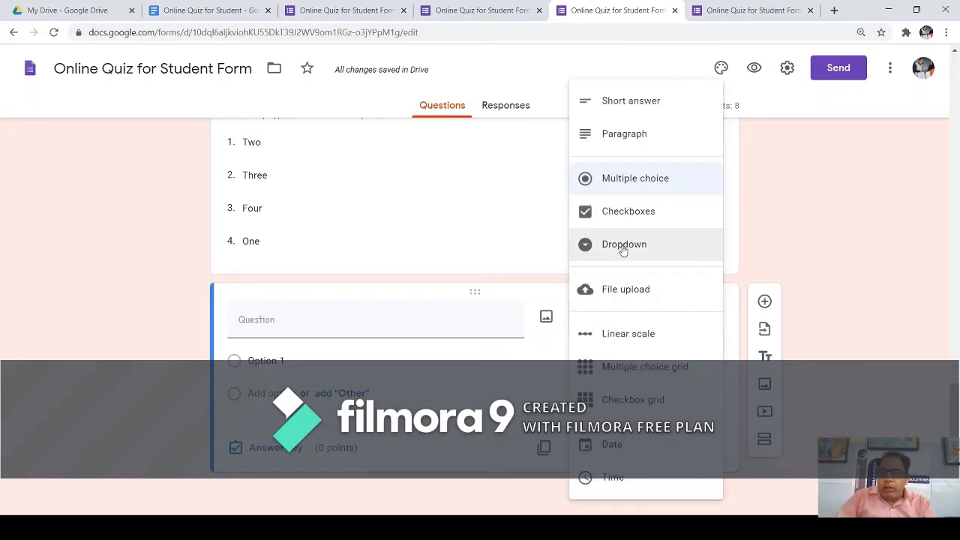
{"action": "left_click", "coordinate": [629, 291]}
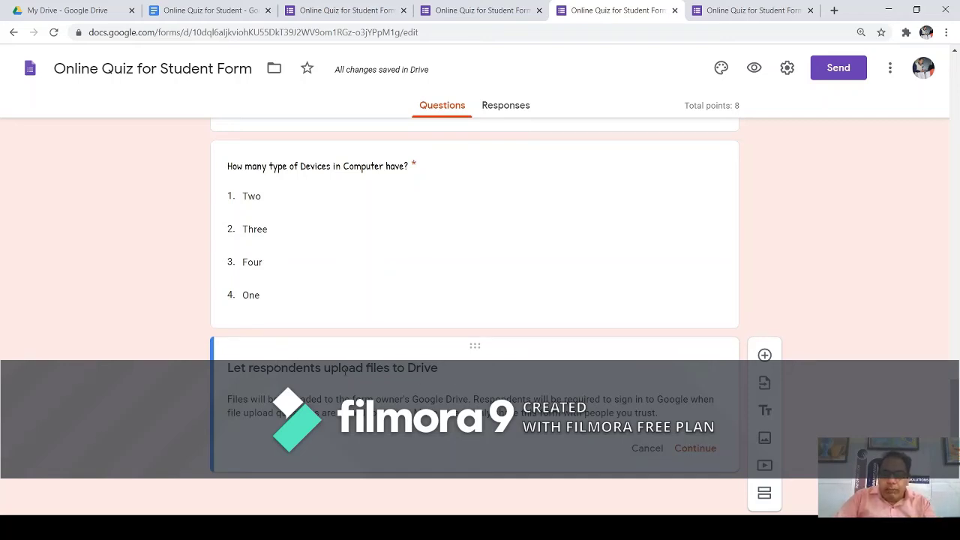
{"action": "left_click", "coordinate": [701, 450]}
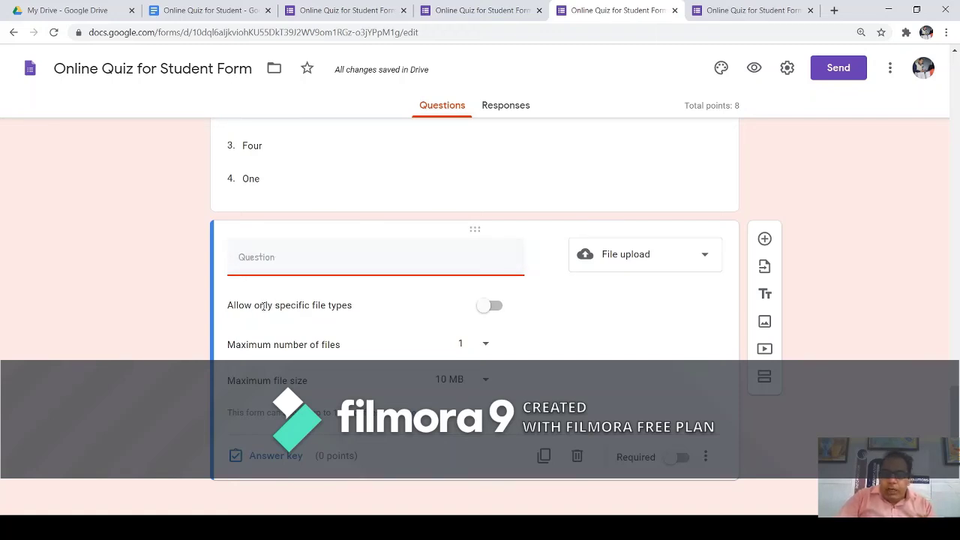
{"action": "triple_click", "coordinate": [258, 339]}
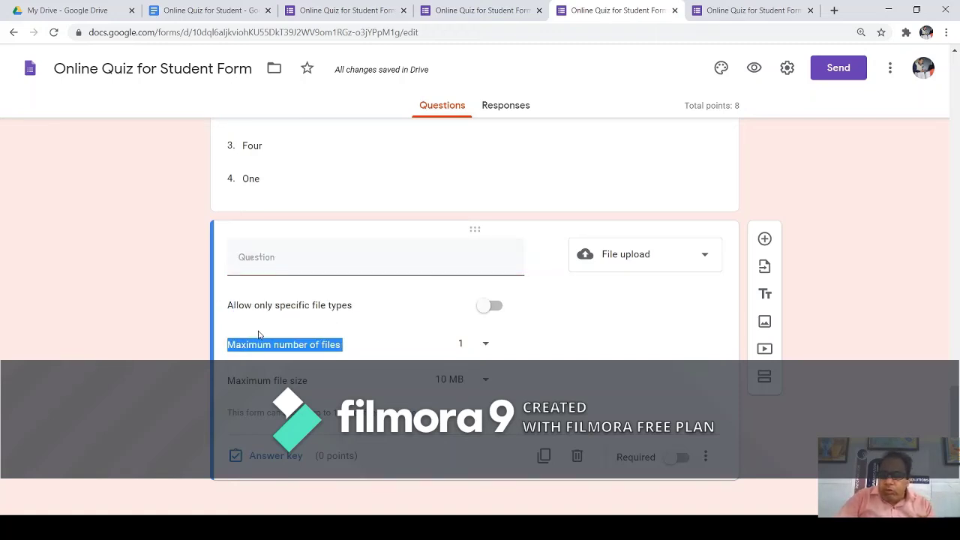
{"action": "left_click_drag", "start_coordinate": [279, 306], "coordinate": [329, 315]}
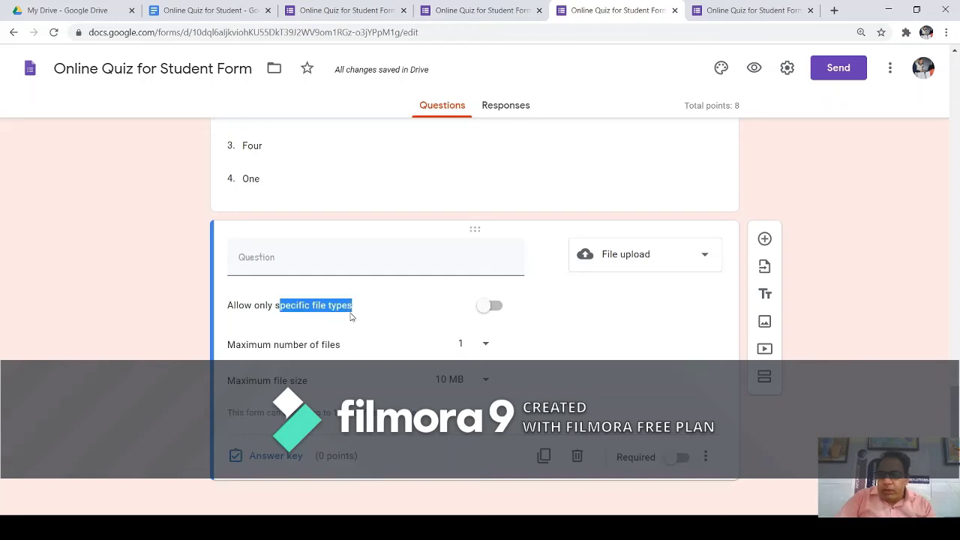
{"action": "left_click", "coordinate": [495, 306]}
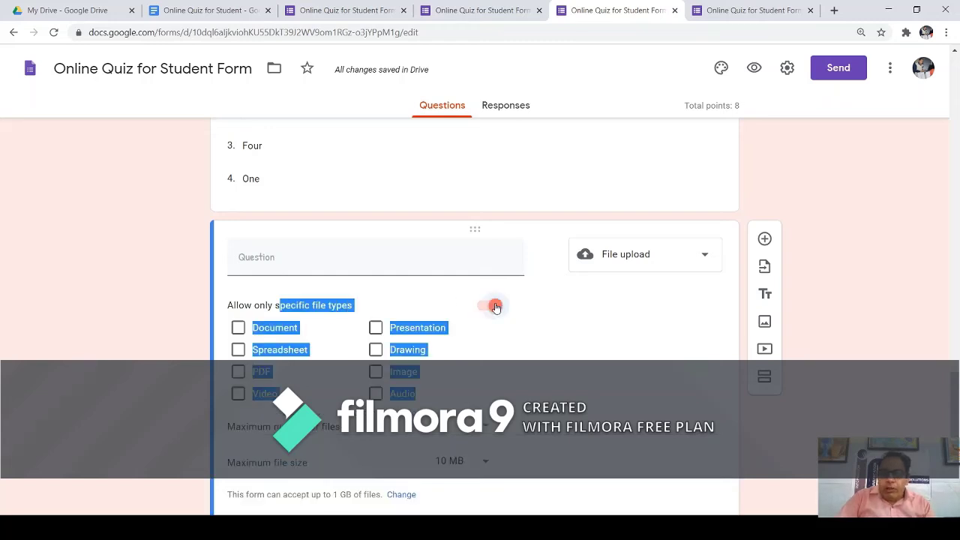
{"action": "left_click", "coordinate": [238, 334]}
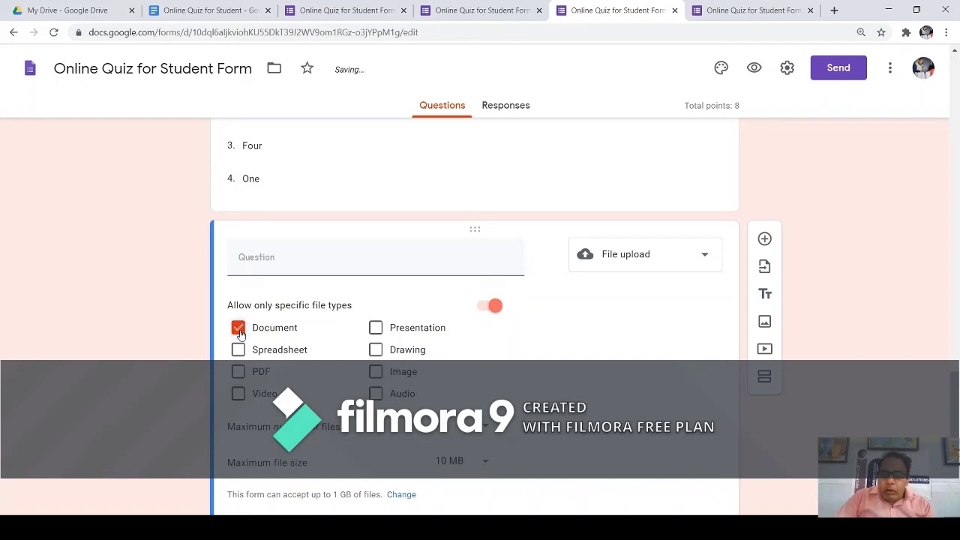
{"action": "left_click", "coordinate": [238, 333]}
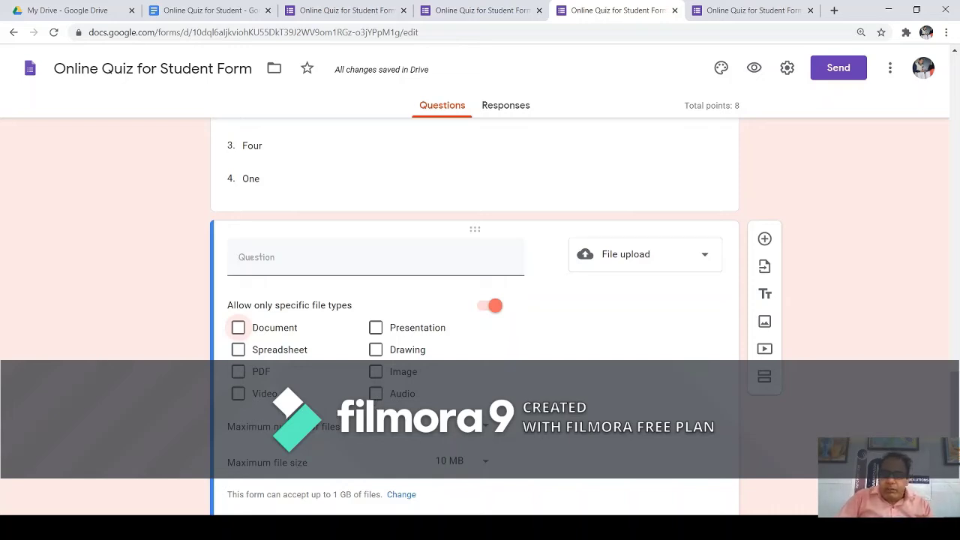
{"action": "scroll", "coordinate": [474, 300], "scroll_direction": "down", "scroll_amount": 1}
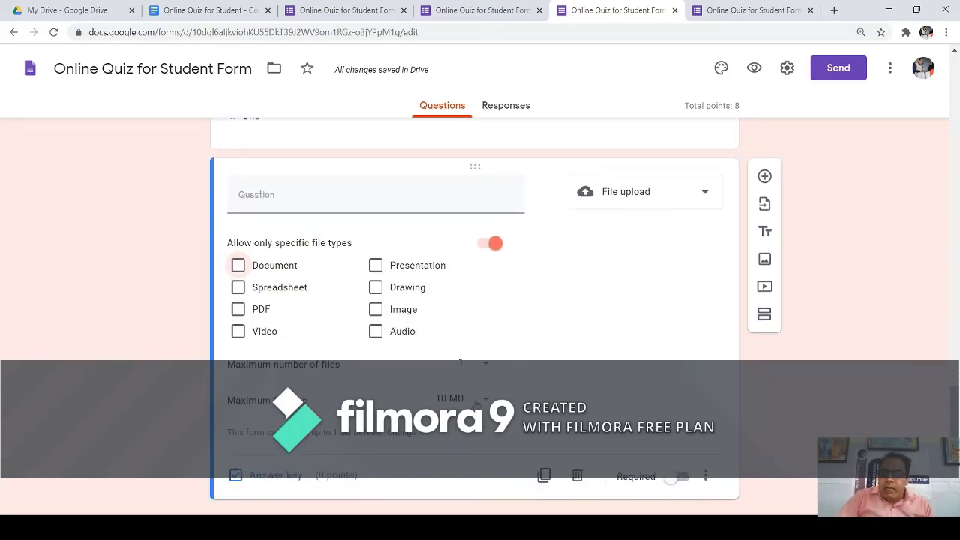
{"action": "left_click", "coordinate": [489, 245]}
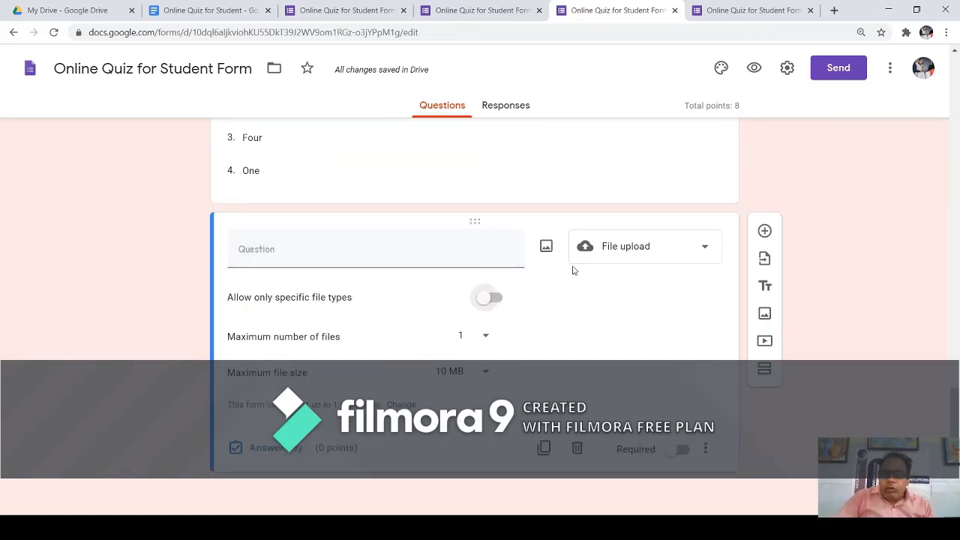
{"action": "left_click", "coordinate": [700, 248]}
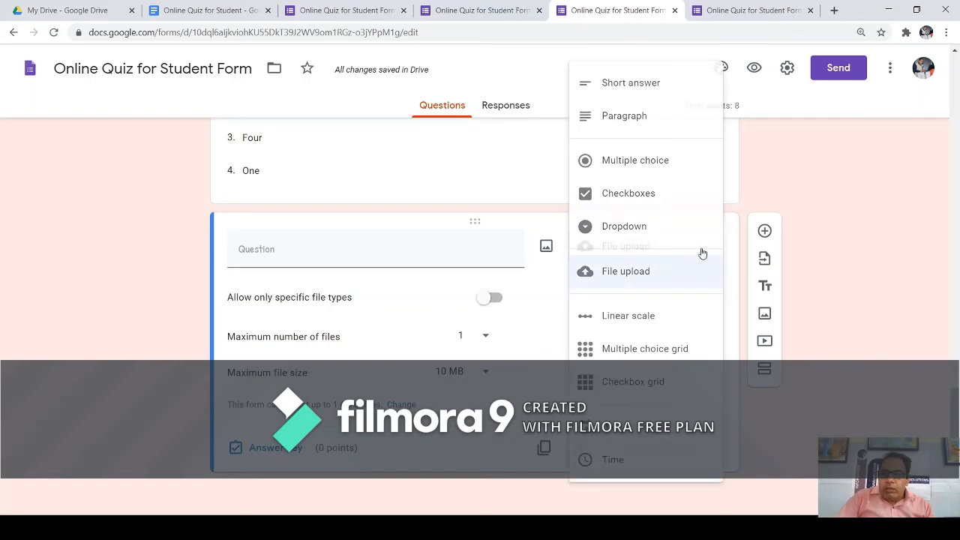
{"action": "left_click", "coordinate": [629, 274]}
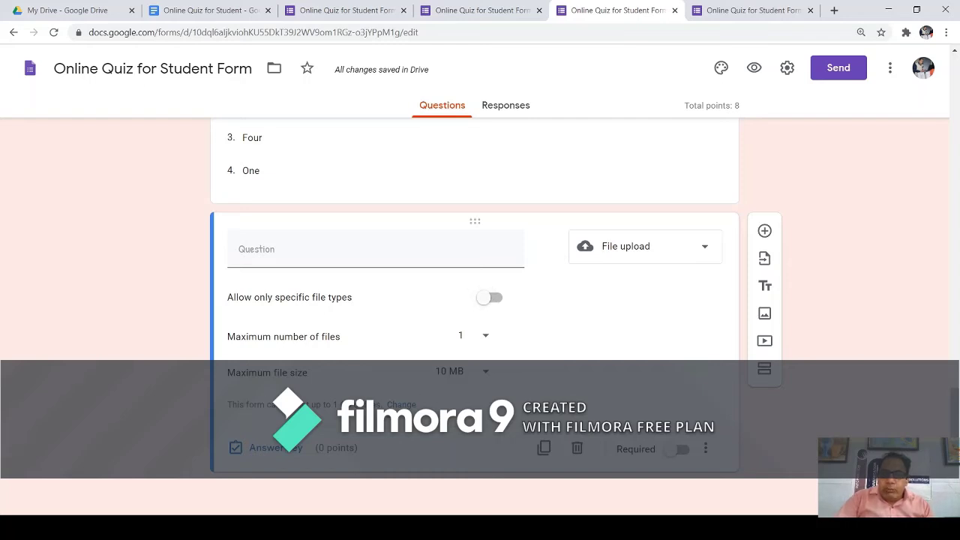
{"action": "left_click_drag", "start_coordinate": [302, 404], "coordinate": [345, 404]}
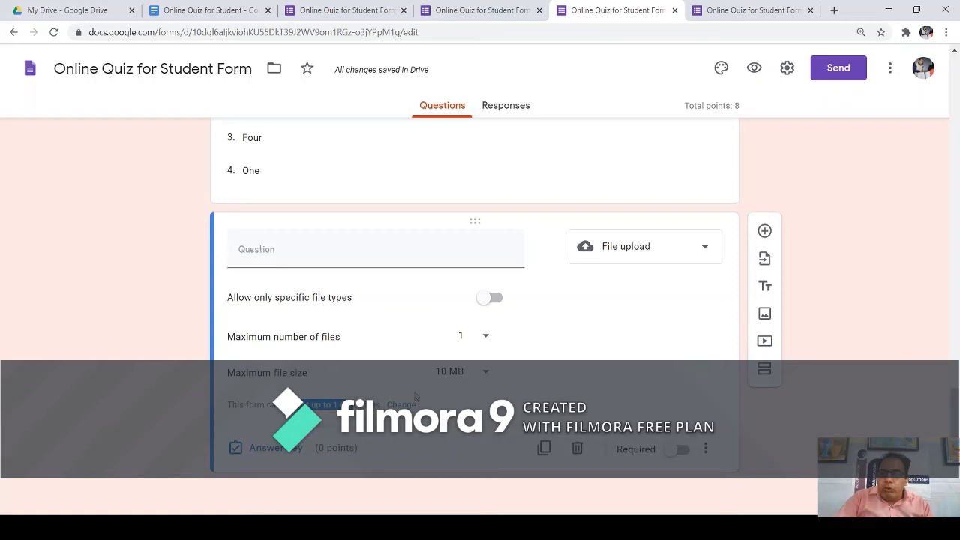
{"action": "left_click", "coordinate": [484, 377]}
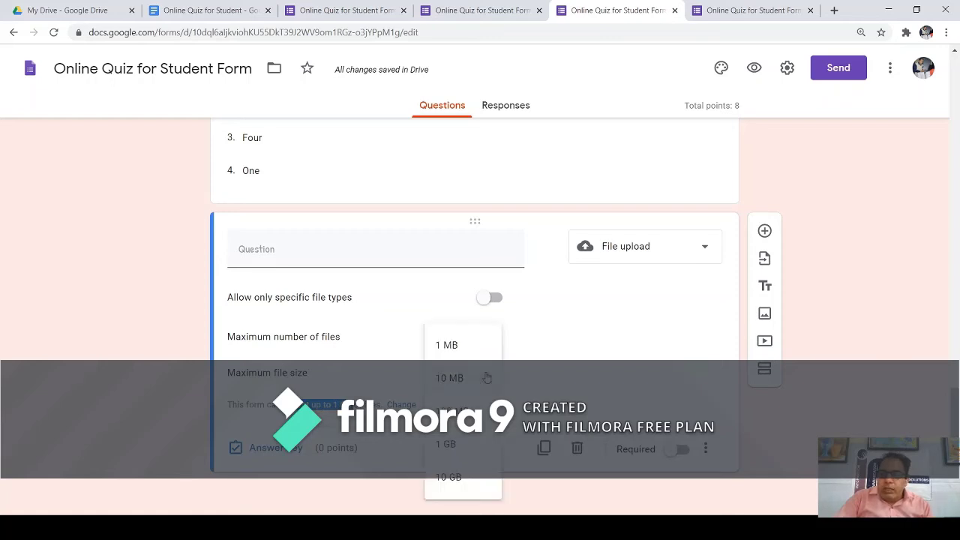
{"action": "left_click", "coordinate": [583, 369]}
Open the form Settings from the upload-limit link, view the Quizzes options, then return to General.
{"action": "left_click", "coordinate": [401, 405]}
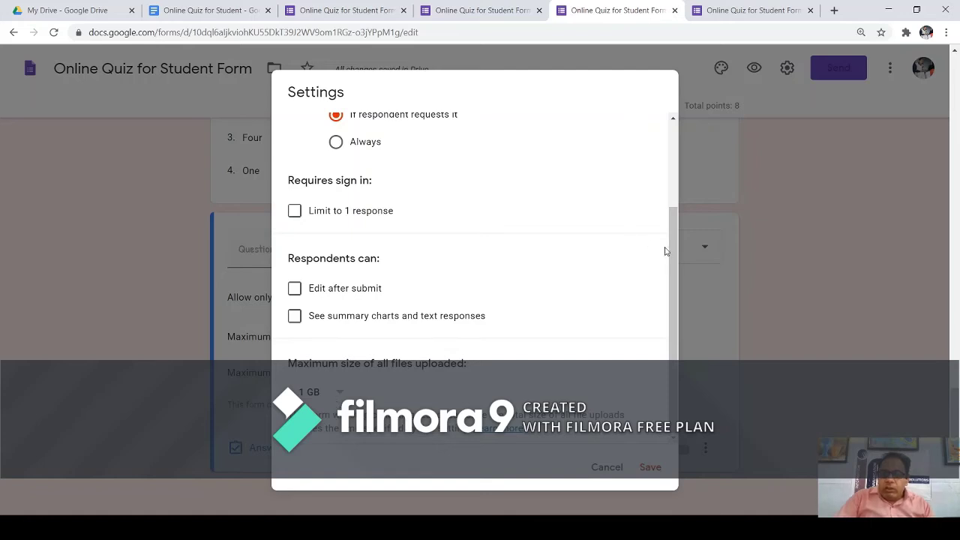
{"action": "left_click_drag", "start_coordinate": [672, 278], "coordinate": [676, 169]}
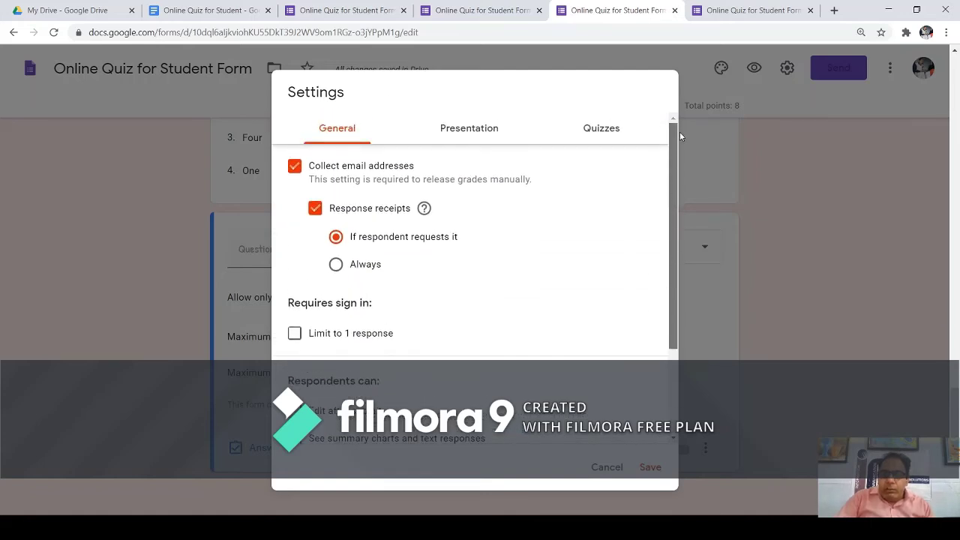
{"action": "left_click", "coordinate": [599, 134]}
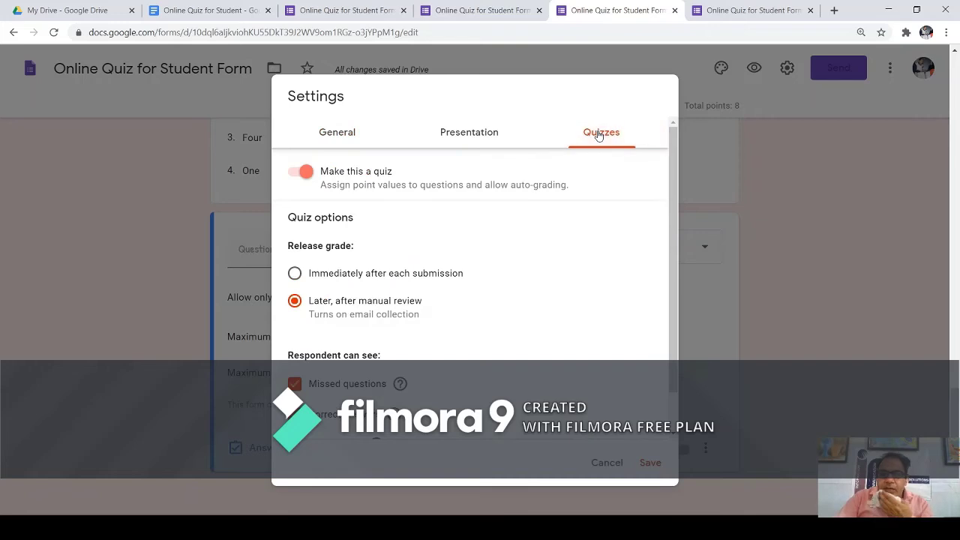
{"action": "left_click", "coordinate": [338, 142]}
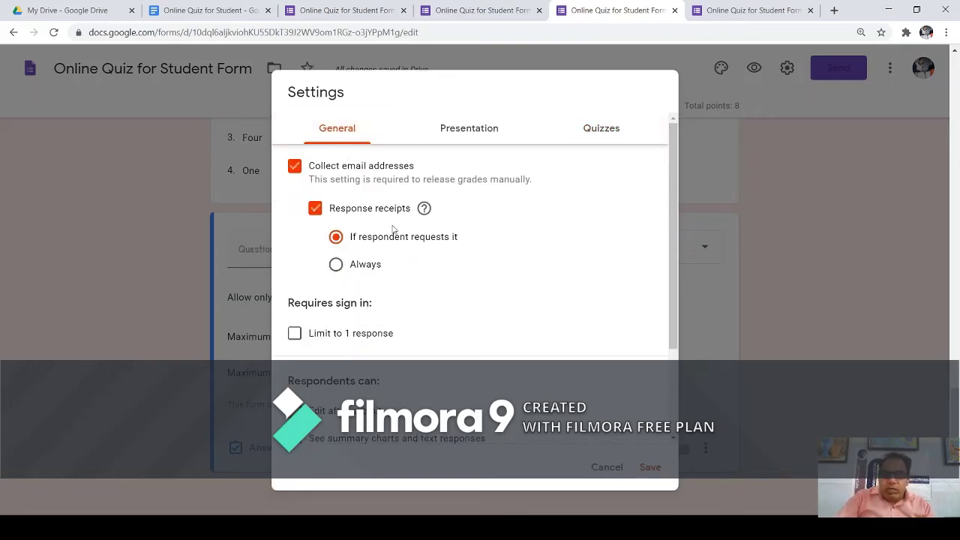
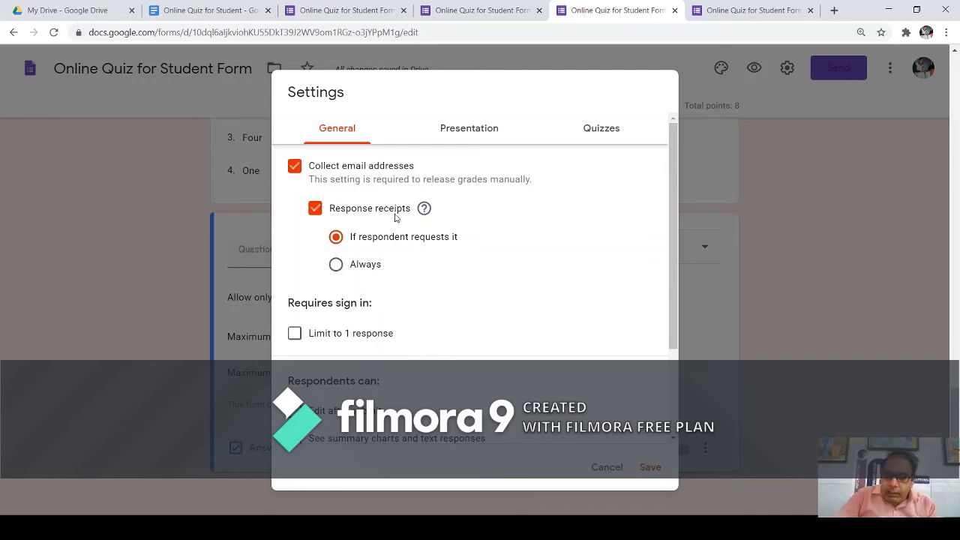
Set response receipts to Always and limit each respondent to 1 response.
{"action": "left_click", "coordinate": [336, 264]}
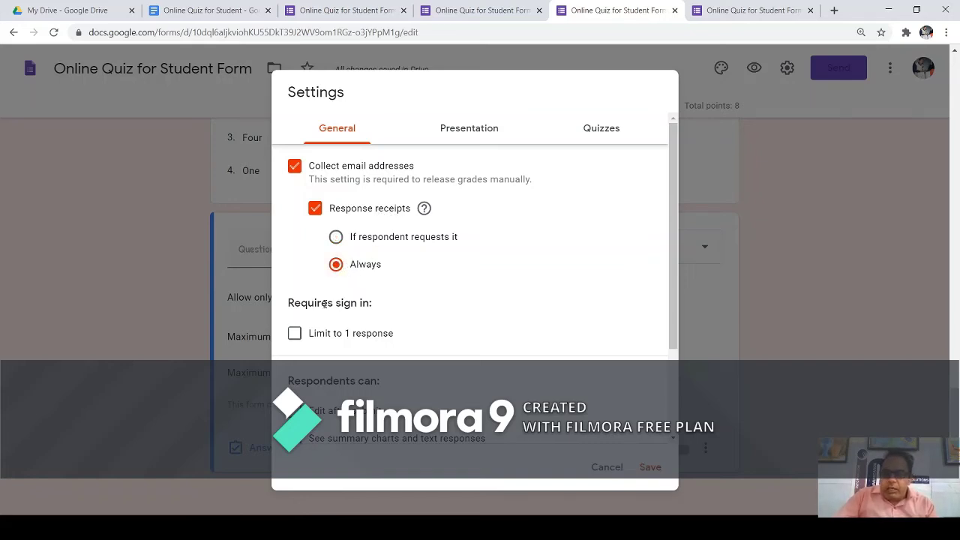
{"action": "left_click_drag", "start_coordinate": [324, 303], "coordinate": [375, 308]}
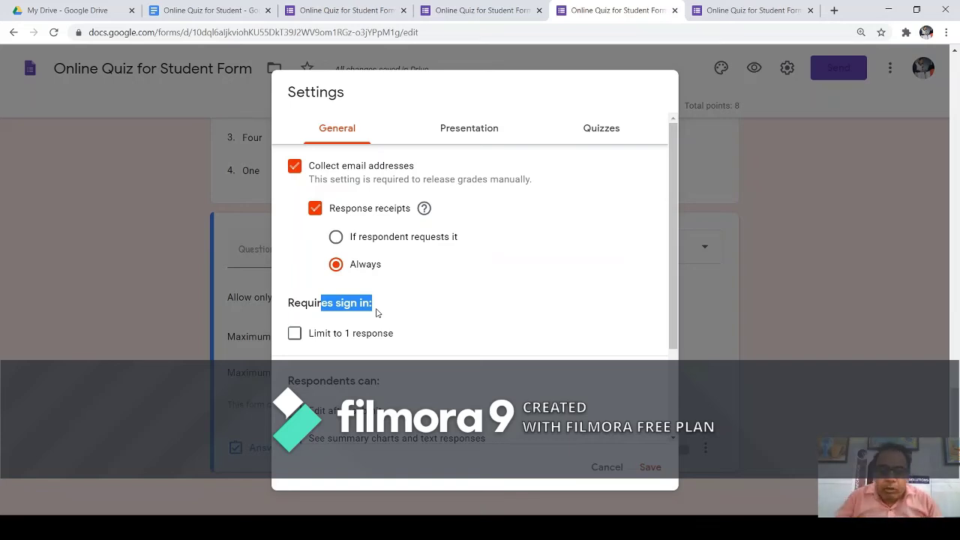
{"action": "left_click", "coordinate": [294, 334]}
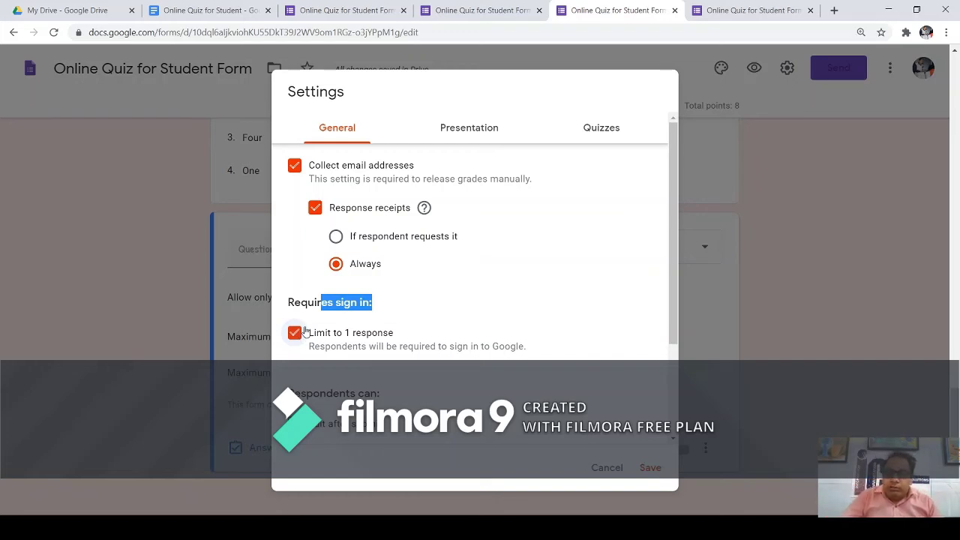
{"action": "scroll", "coordinate": [411, 347], "scroll_direction": "down", "scroll_amount": 2}
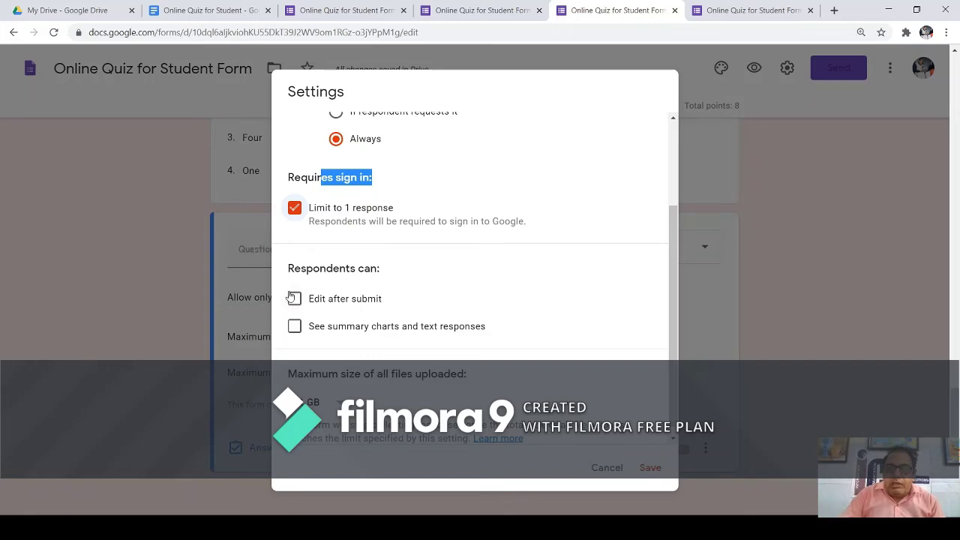
Leave Edit after submit and See summary charts unchecked.
{"action": "left_click", "coordinate": [293, 300]}
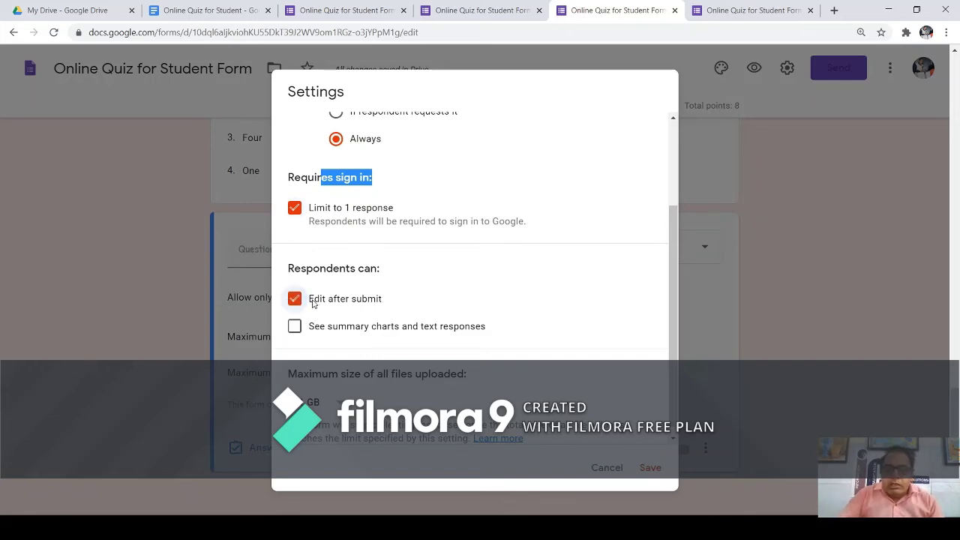
{"action": "left_click", "coordinate": [299, 301]}
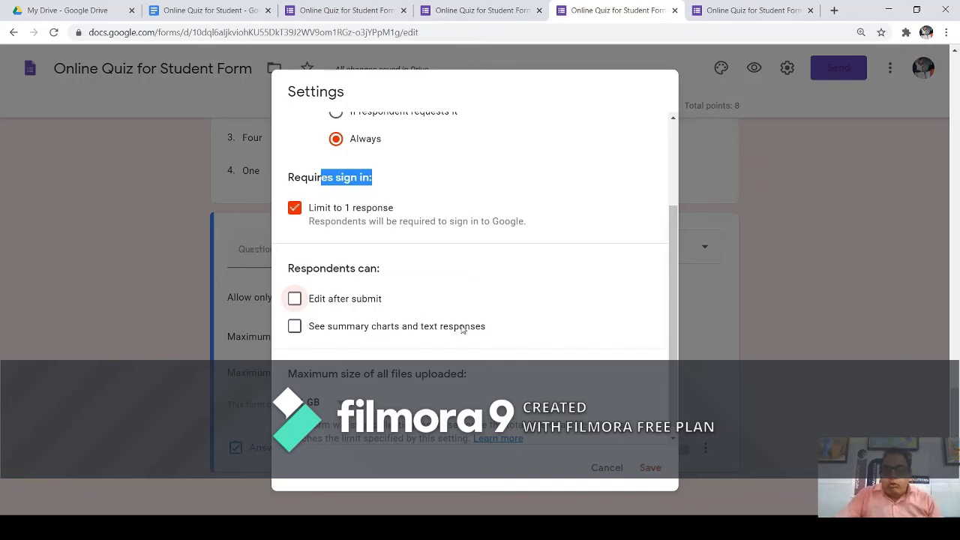
{"action": "left_click", "coordinate": [296, 330]}
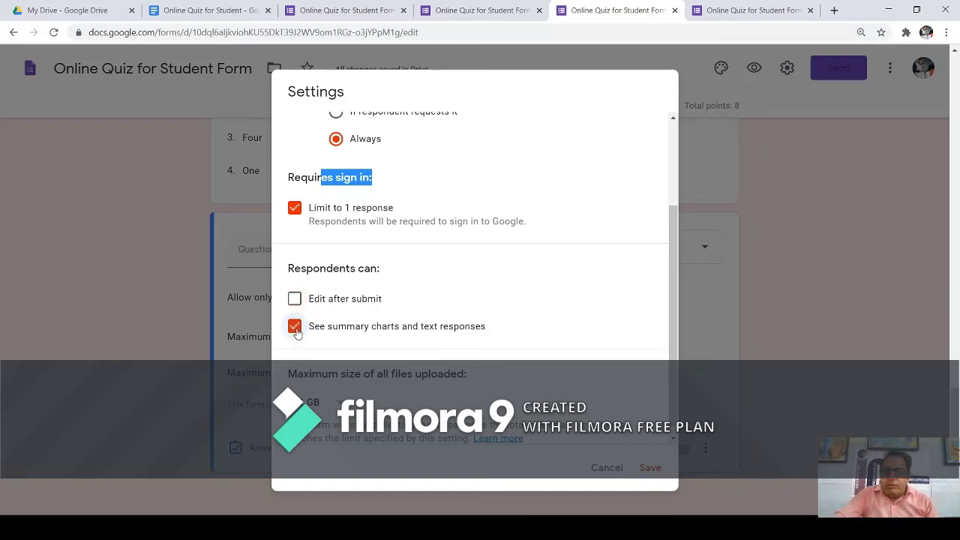
{"action": "left_click", "coordinate": [295, 327]}
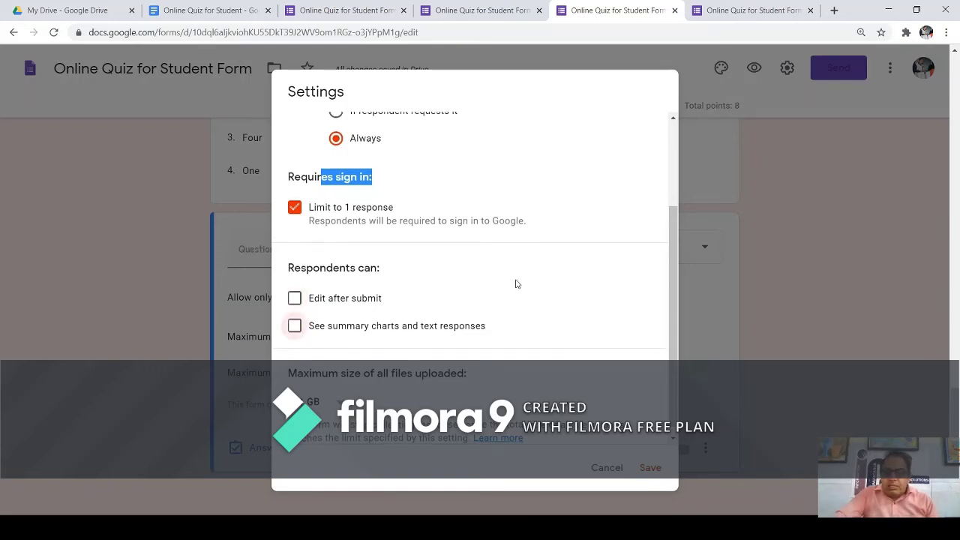
{"action": "scroll", "coordinate": [510, 296], "scroll_direction": "down", "scroll_amount": 1}
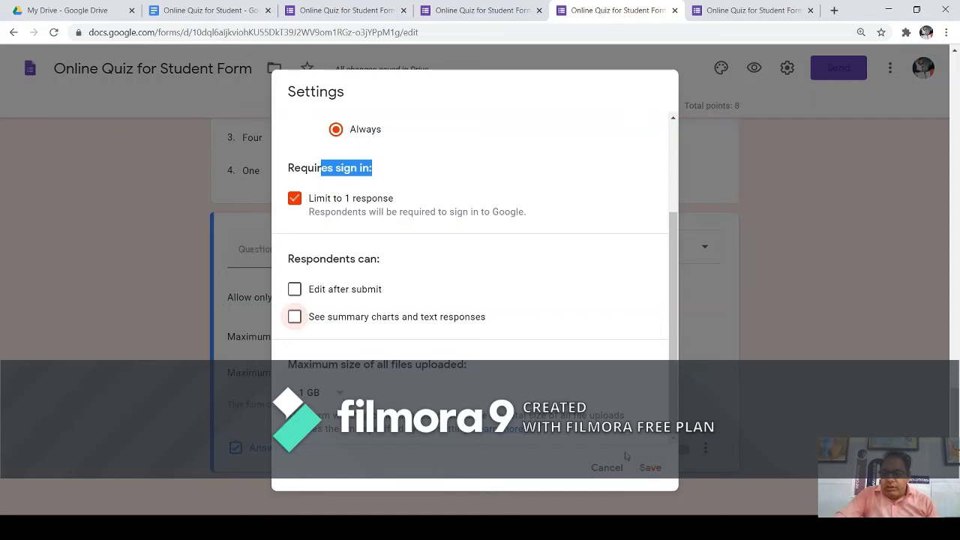
{"action": "scroll", "coordinate": [510, 334], "scroll_direction": "up", "scroll_amount": 3}
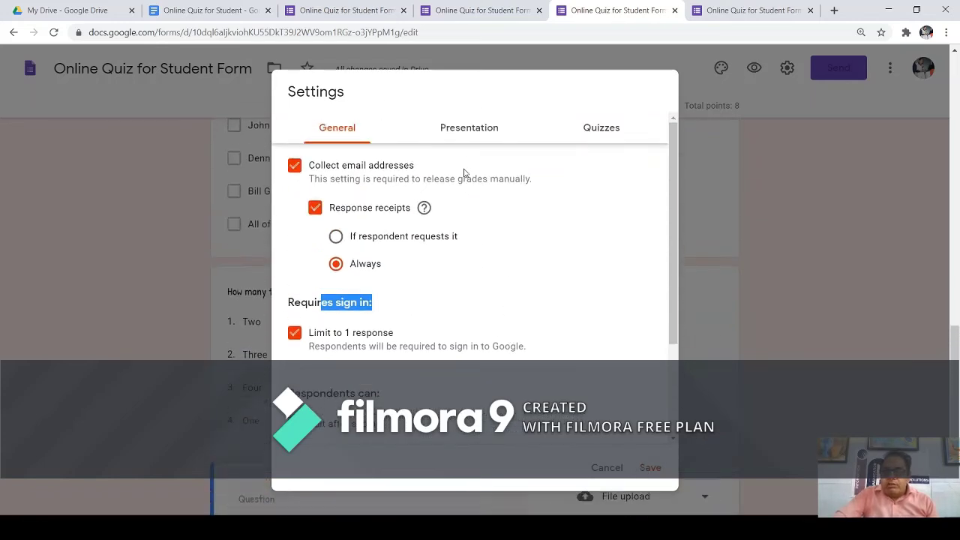
{"action": "left_click", "coordinate": [467, 136]}
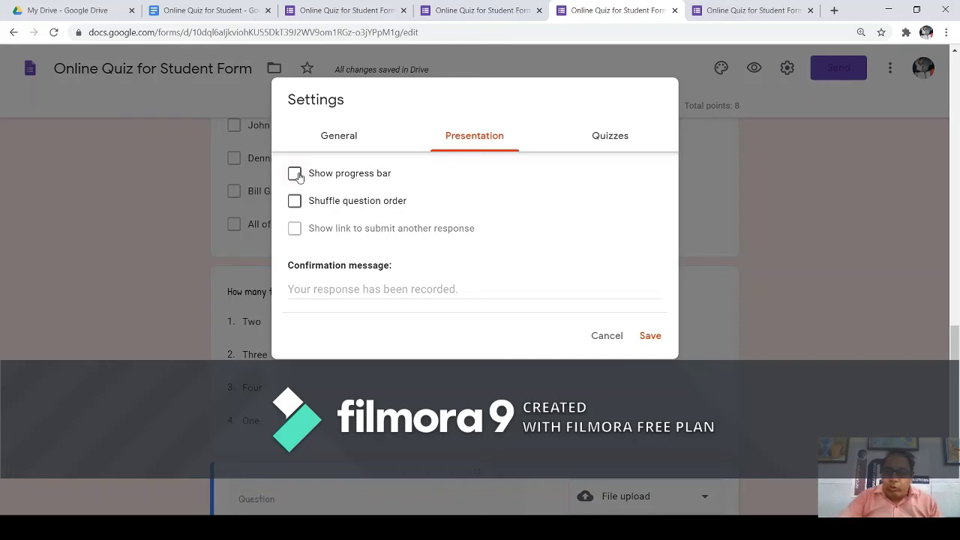
Show a progress bar, leaving question order unshuffled.
{"action": "left_click", "coordinate": [295, 174]}
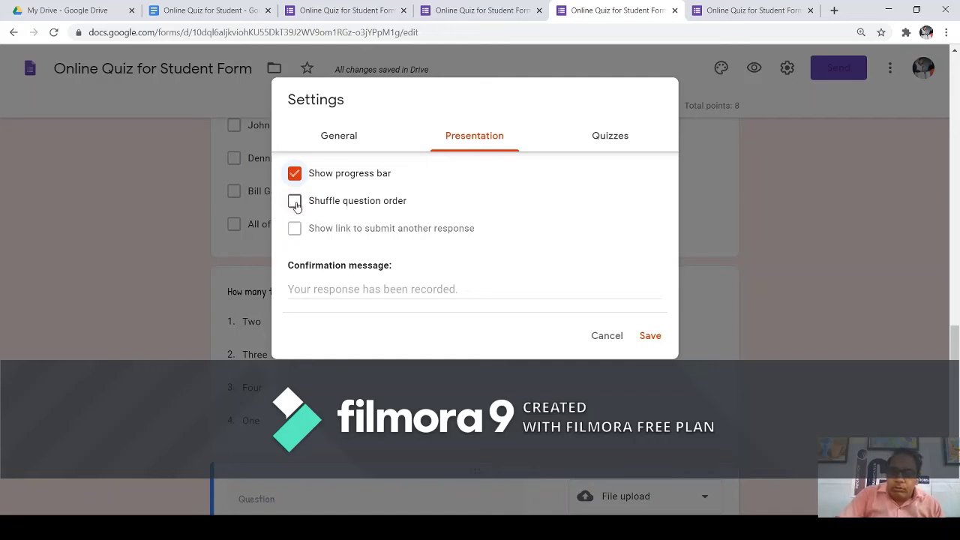
{"action": "left_click", "coordinate": [296, 202]}
{"action": "left_click", "coordinate": [296, 203]}
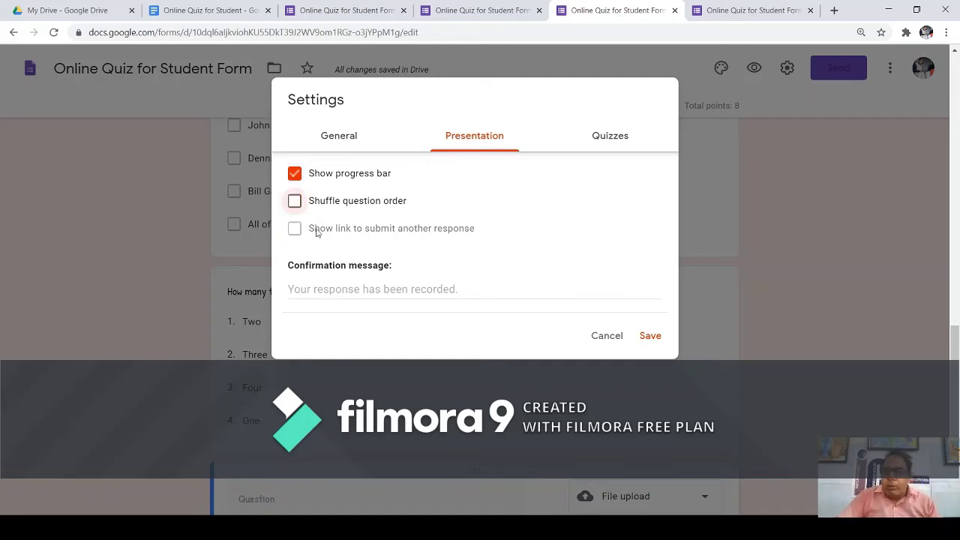
Set the confirmation message to 'Thanks for submitting the Response.' and save the settings.
{"action": "left_click", "coordinate": [381, 292]}
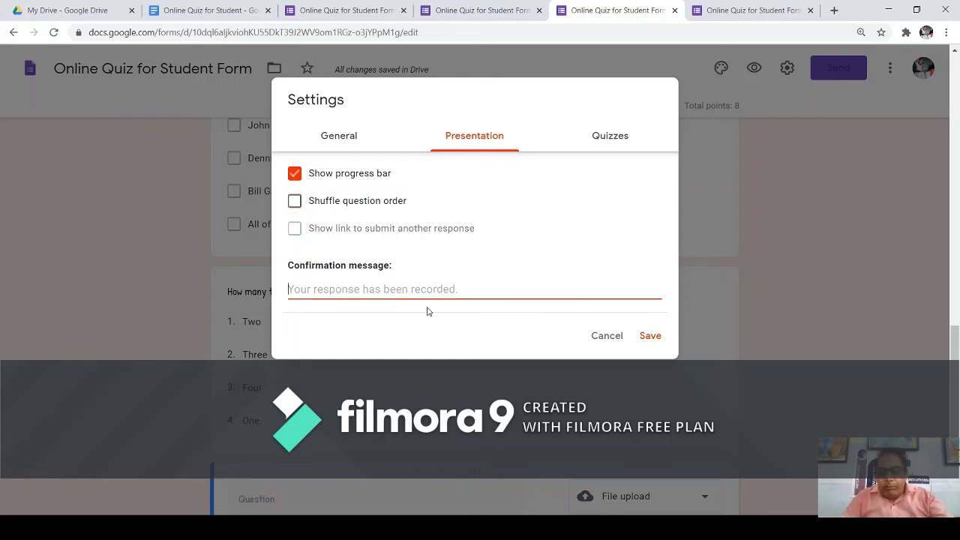
{"action": "type", "text": "T"}
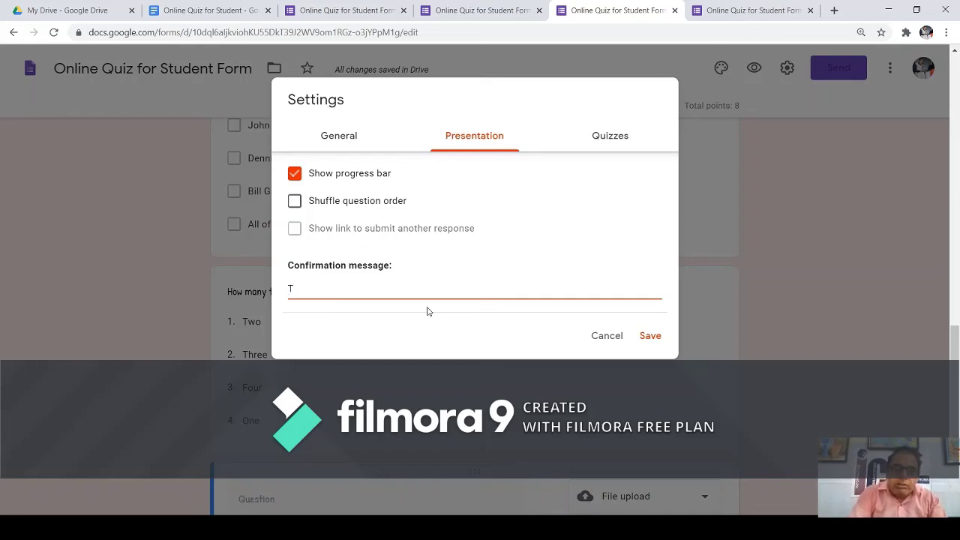
{"action": "type", "text": "hanks "}
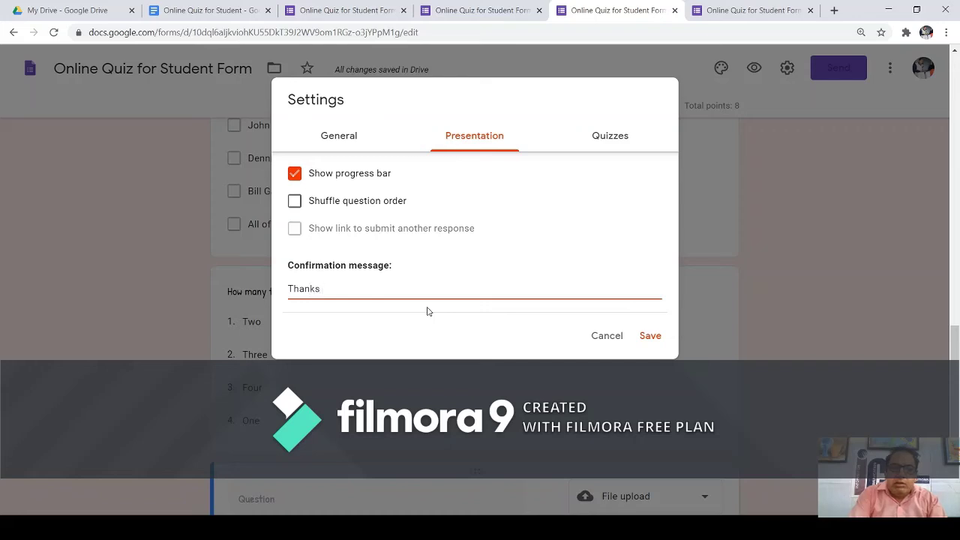
{"action": "type", "text": "for sumb"}
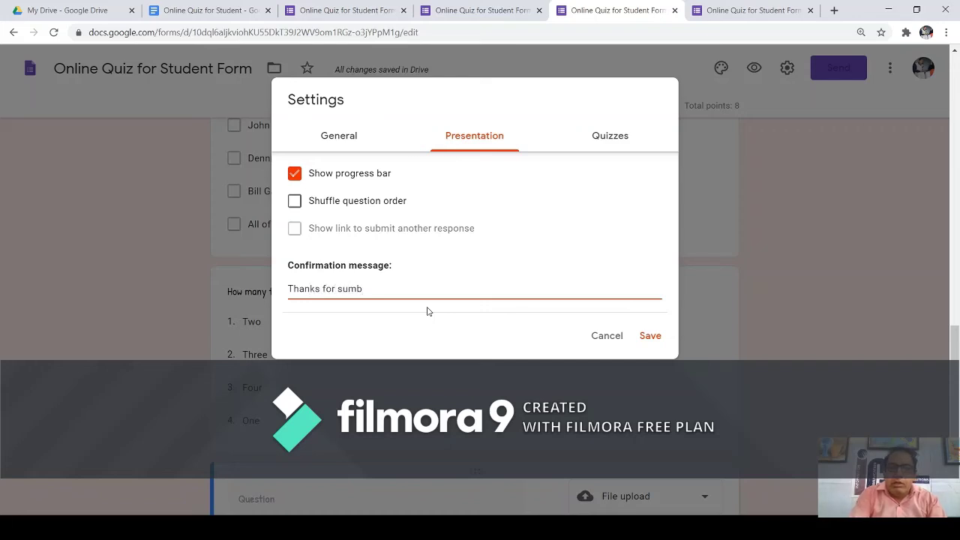
{"action": "key", "text": "BackSpace"}
{"action": "key", "text": "BackSpace"}
{"action": "type", "text": "bmitte"}
{"action": "key", "text": "BackSpace"}
{"action": "type", "text": "ing the Response."}
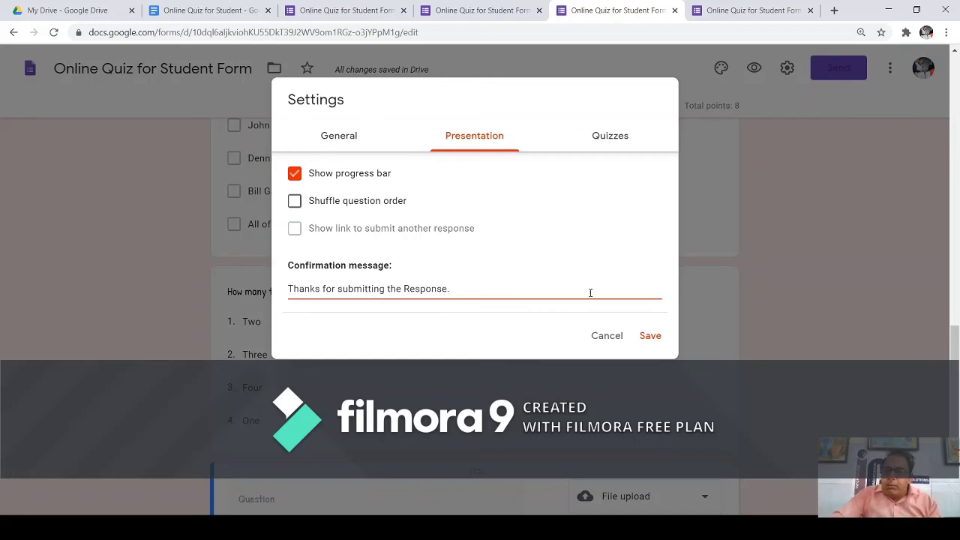
{"action": "left_click", "coordinate": [650, 336]}
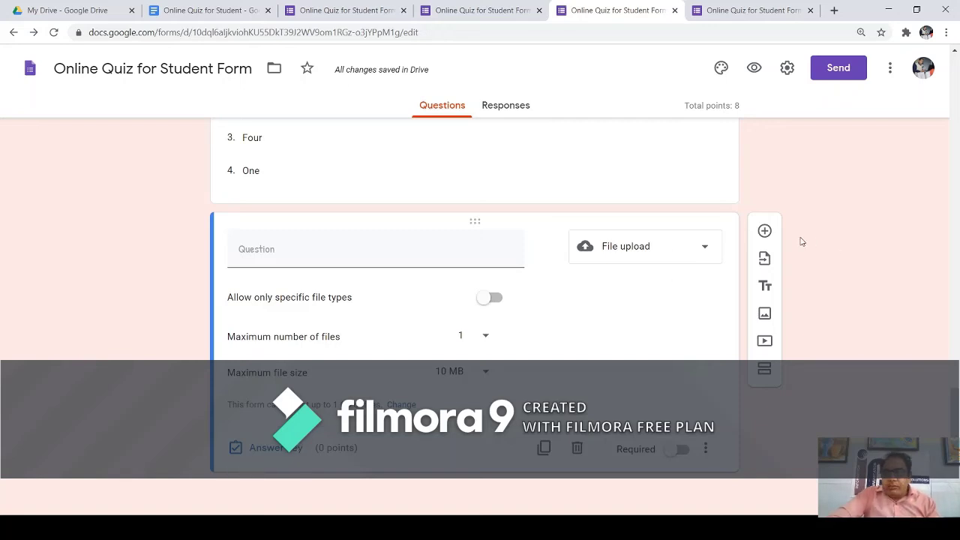
Add a new question and convert the empty file-upload question into a Linear scale.
{"action": "left_click", "coordinate": [765, 232]}
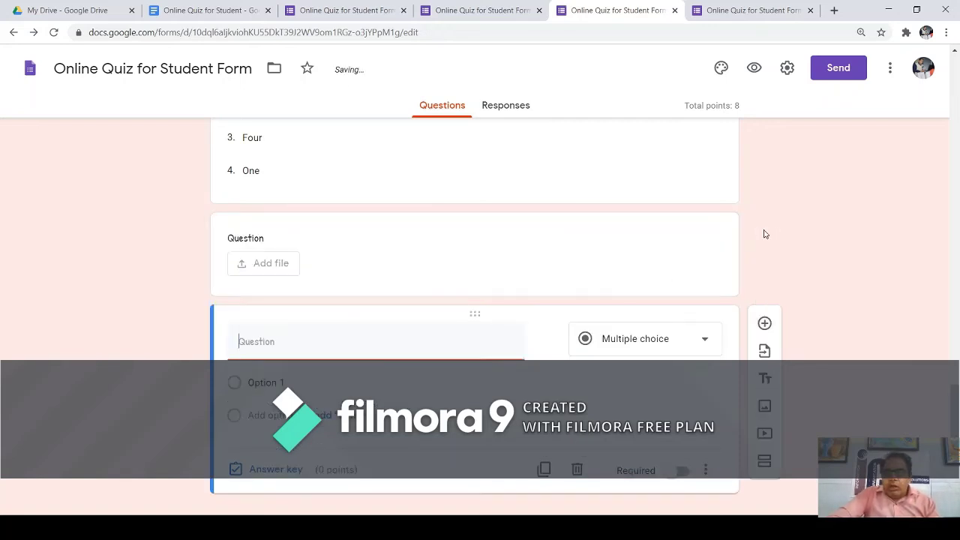
{"action": "scroll", "coordinate": [600, 242], "scroll_direction": "up", "scroll_amount": 3}
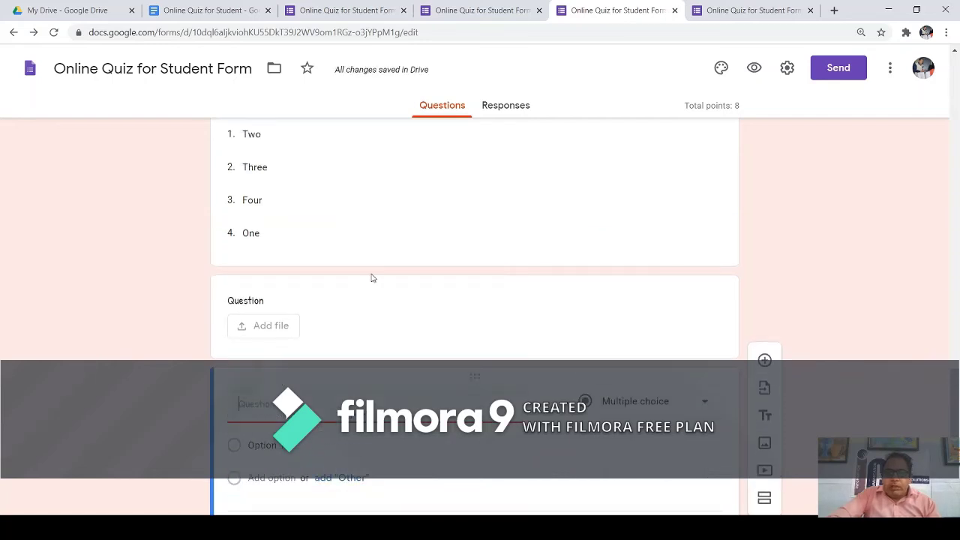
{"action": "scroll", "coordinate": [383, 320], "scroll_direction": "down", "scroll_amount": 2}
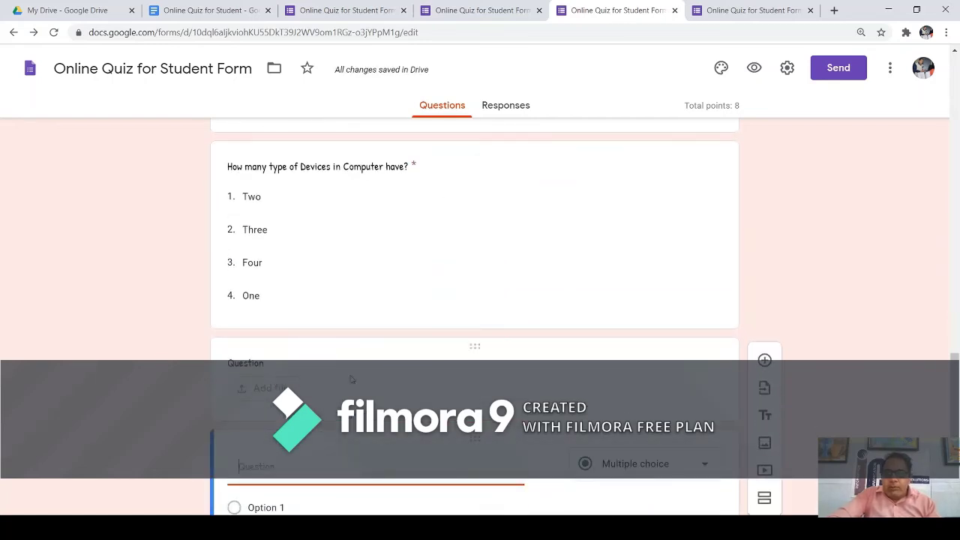
{"action": "left_click", "coordinate": [260, 393]}
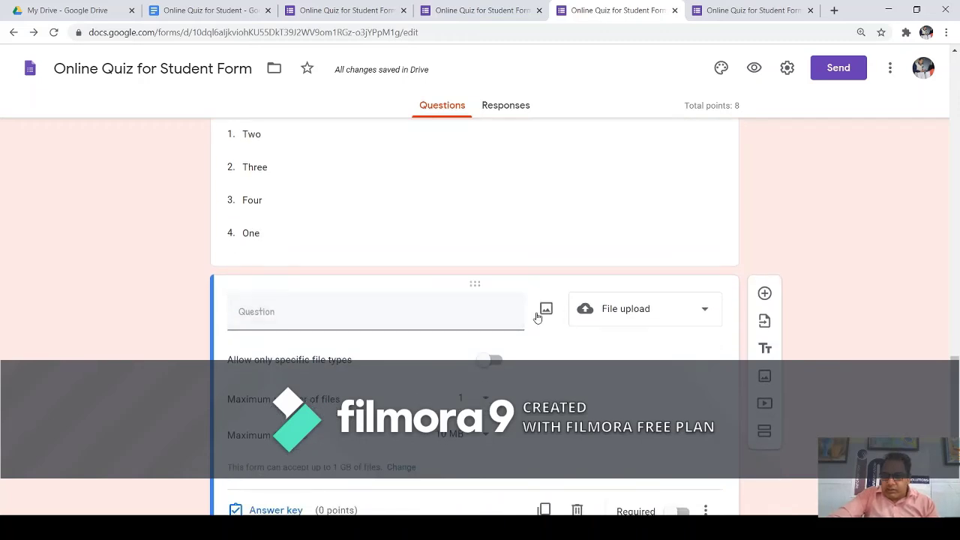
{"action": "left_click", "coordinate": [701, 313]}
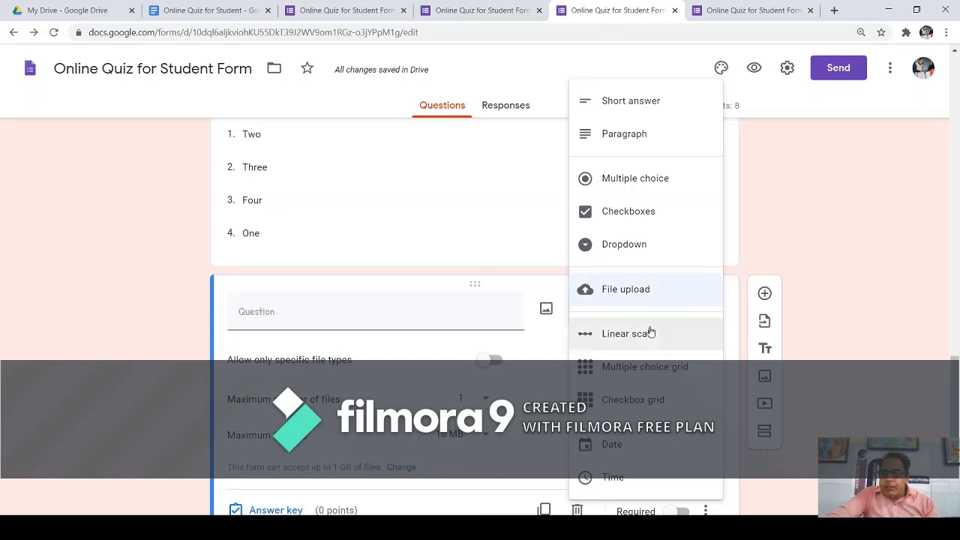
{"action": "left_click", "coordinate": [651, 336]}
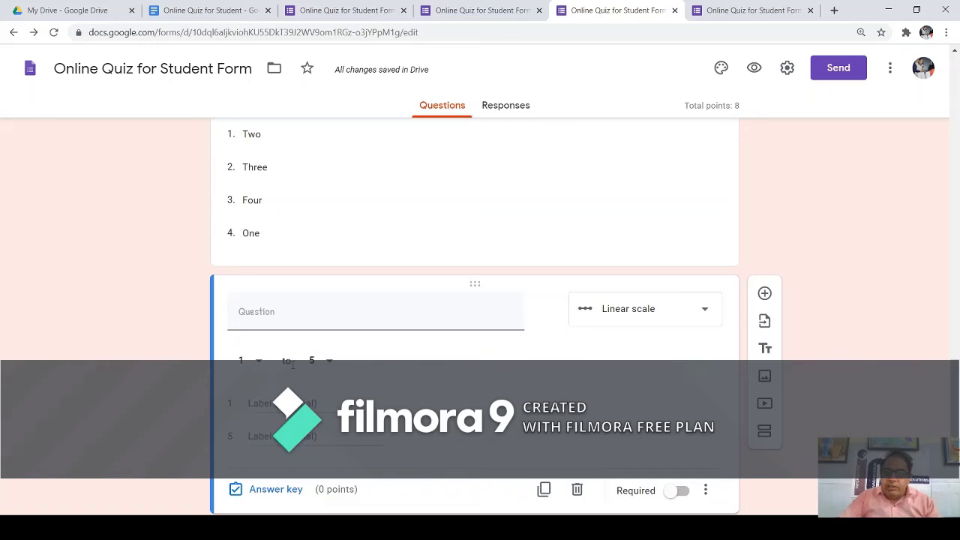
Make the scale run 1 to 10, labelled Low and High.
{"action": "left_click", "coordinate": [327, 363]}
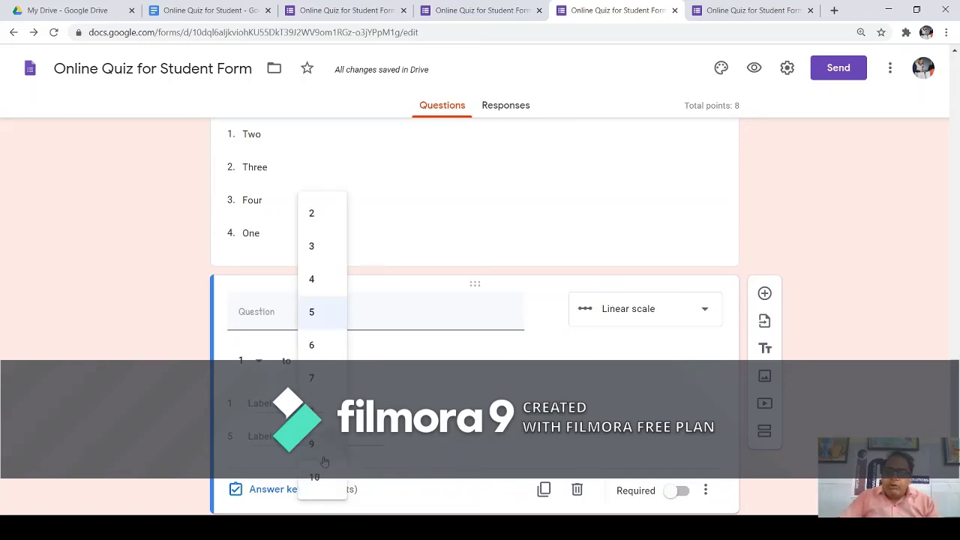
{"action": "left_click", "coordinate": [316, 477]}
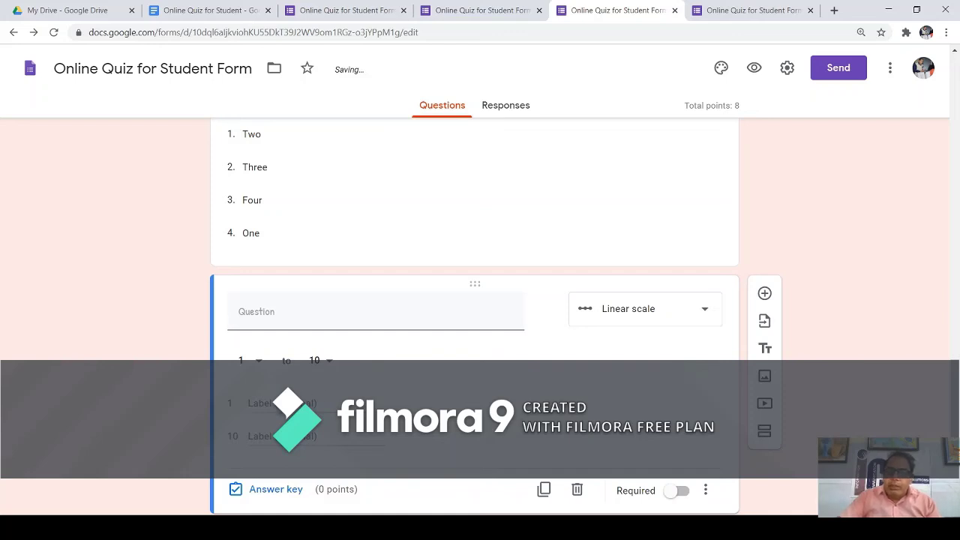
{"action": "left_click", "coordinate": [272, 407]}
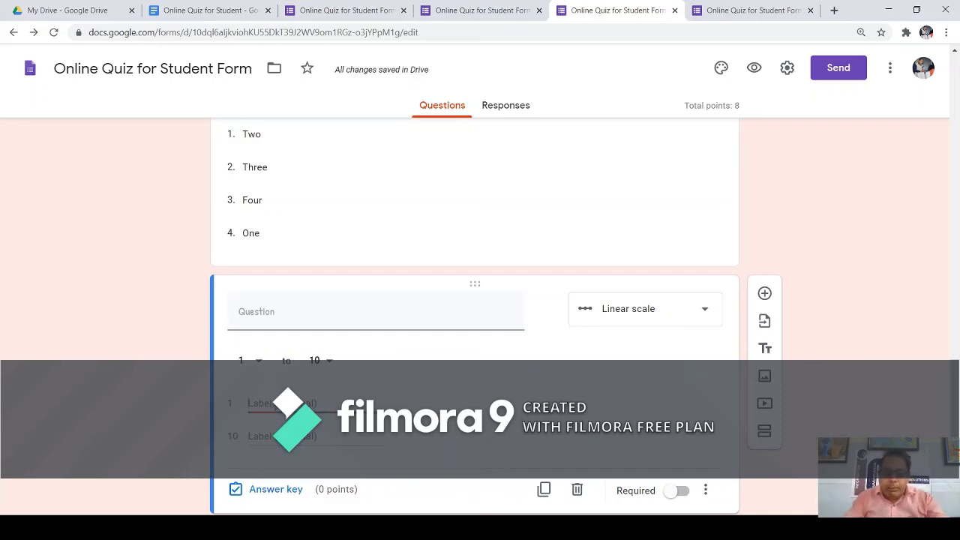
{"action": "type", "text": "Low"}
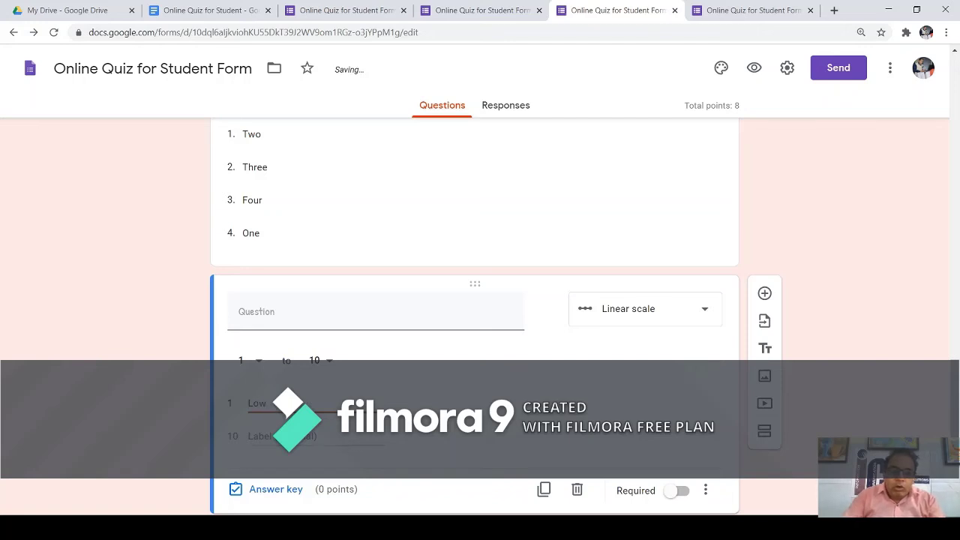
{"action": "key", "text": "Tab"}
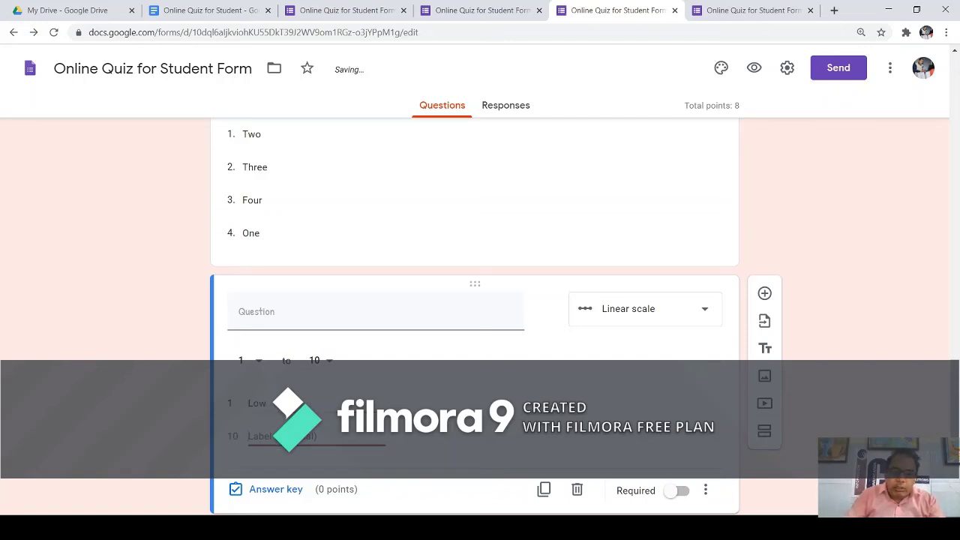
{"action": "type", "text": "High"}
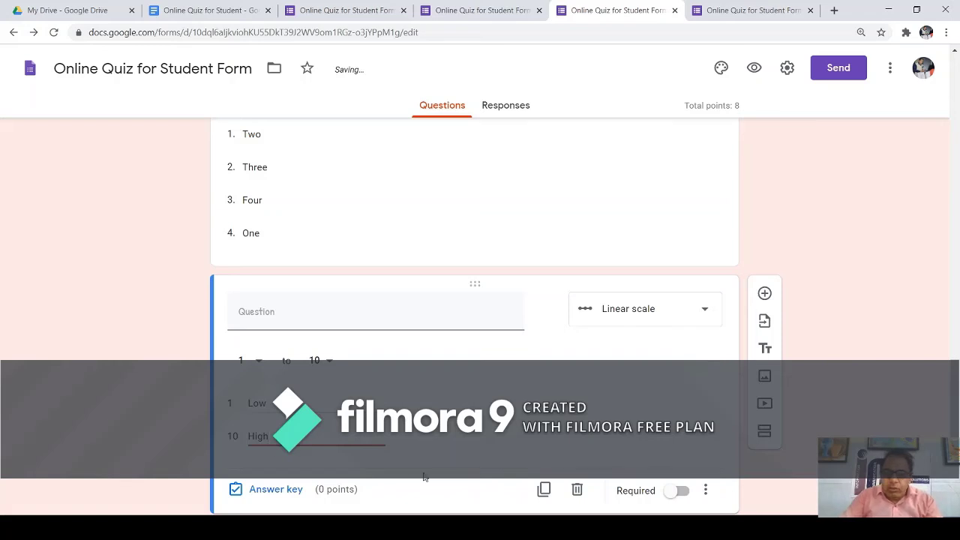
{"action": "scroll", "coordinate": [353, 430], "scroll_direction": "down", "scroll_amount": 1}
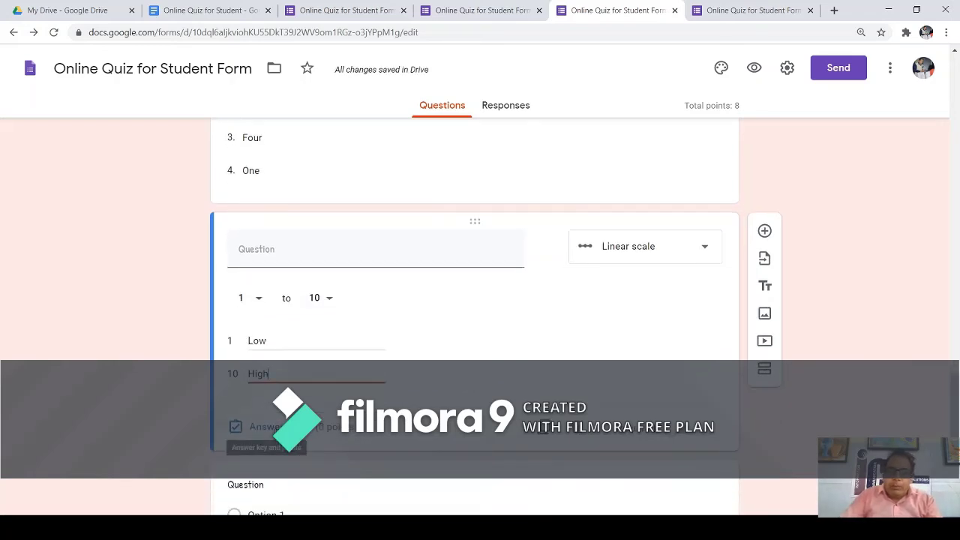
{"action": "left_click", "coordinate": [263, 427]}
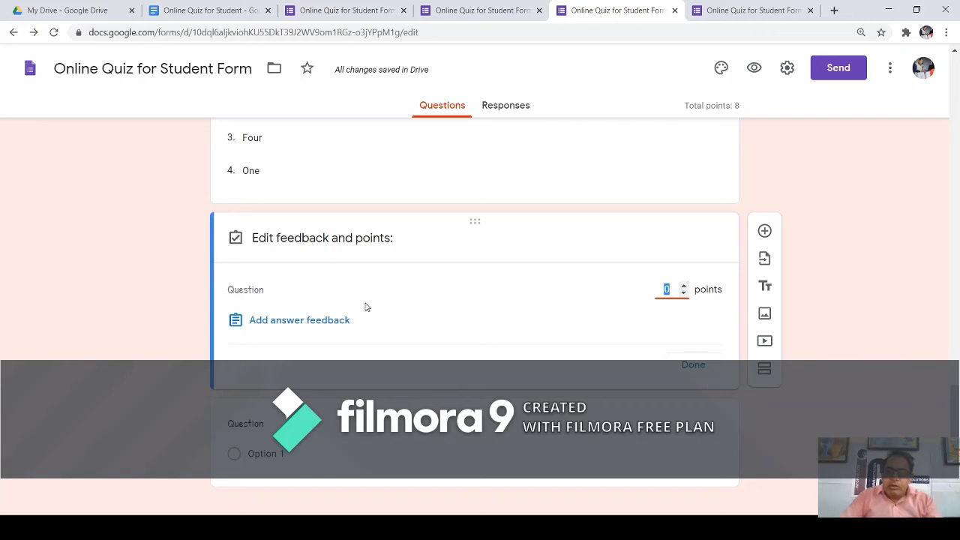
{"action": "left_click", "coordinate": [688, 366]}
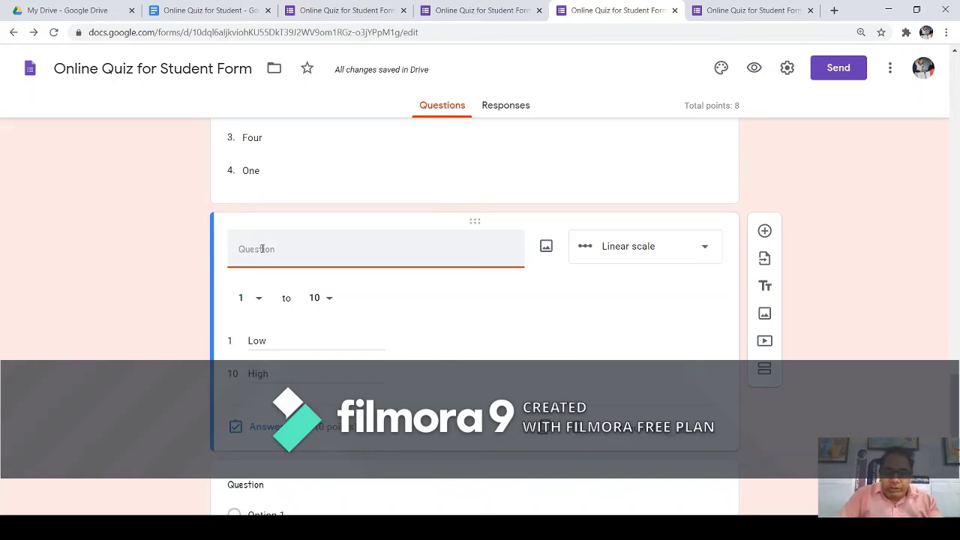
Title the scale 'Please choose the value to submit your experience with us.'.
{"action": "type", "text": "P"}
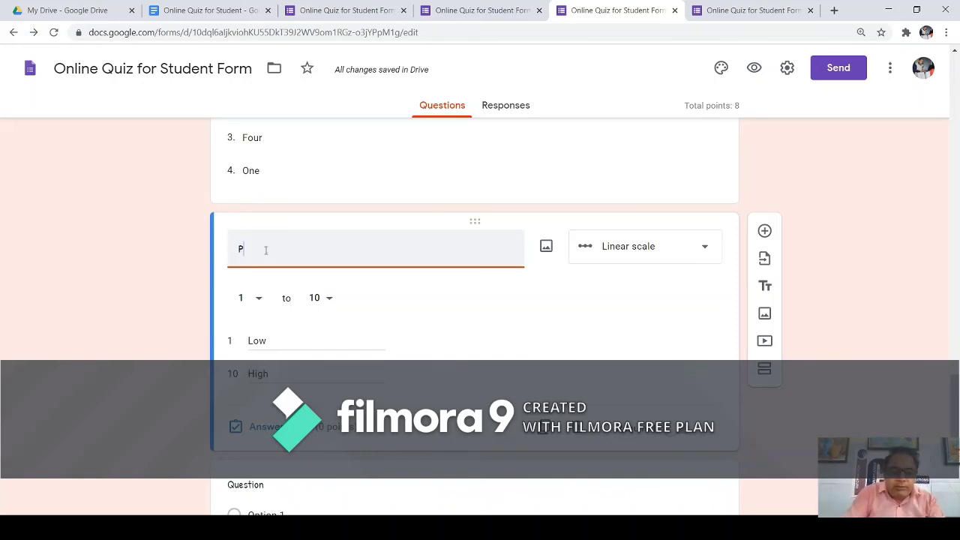
{"action": "type", "text": "lease"}
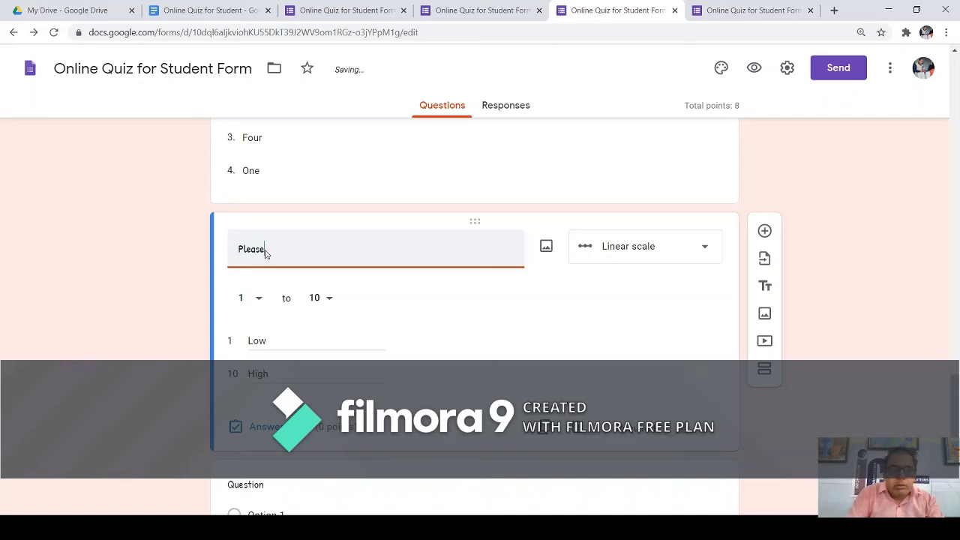
{"action": "type", "text": " choose t"}
{"action": "type", "text": "he vlu"}
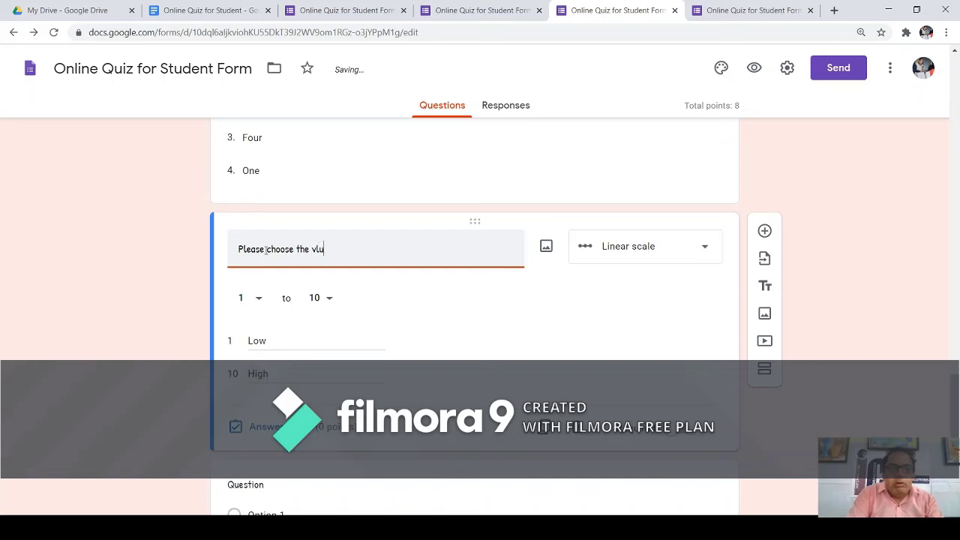
{"action": "key", "text": "BackSpace"}
{"action": "key", "text": "BackSpace"}
{"action": "type", "text": "alue to"}
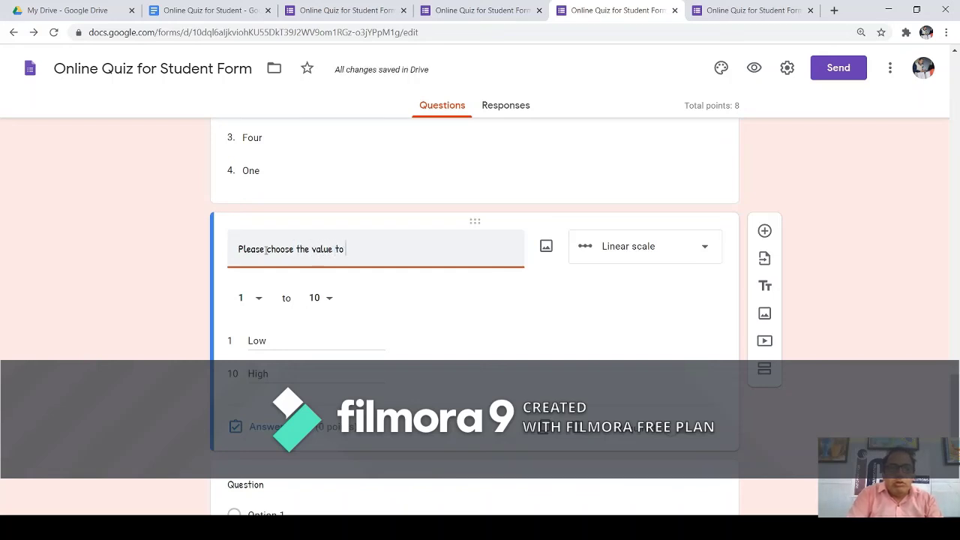
{"action": "type", "text": " submit"}
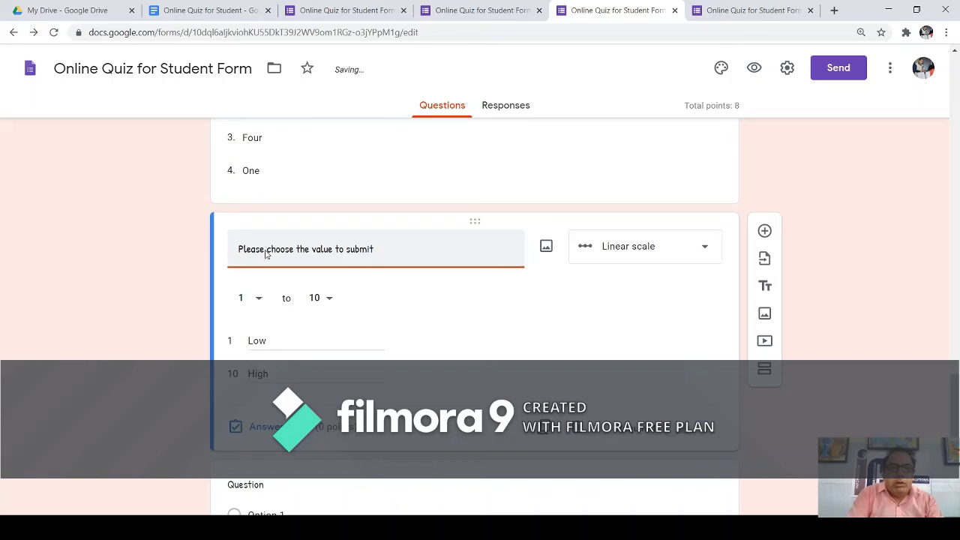
{"action": "type", "text": " your"}
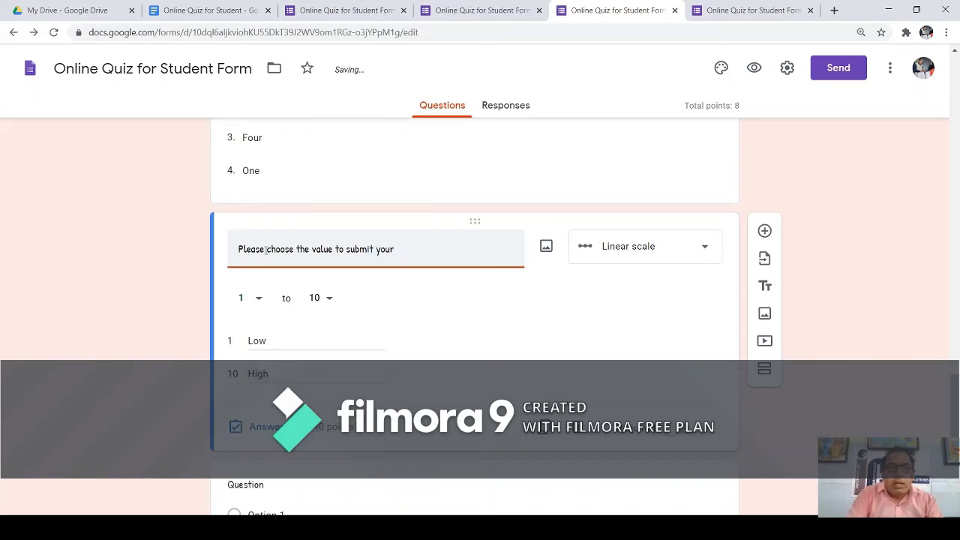
{"action": "type", "text": " ex"}
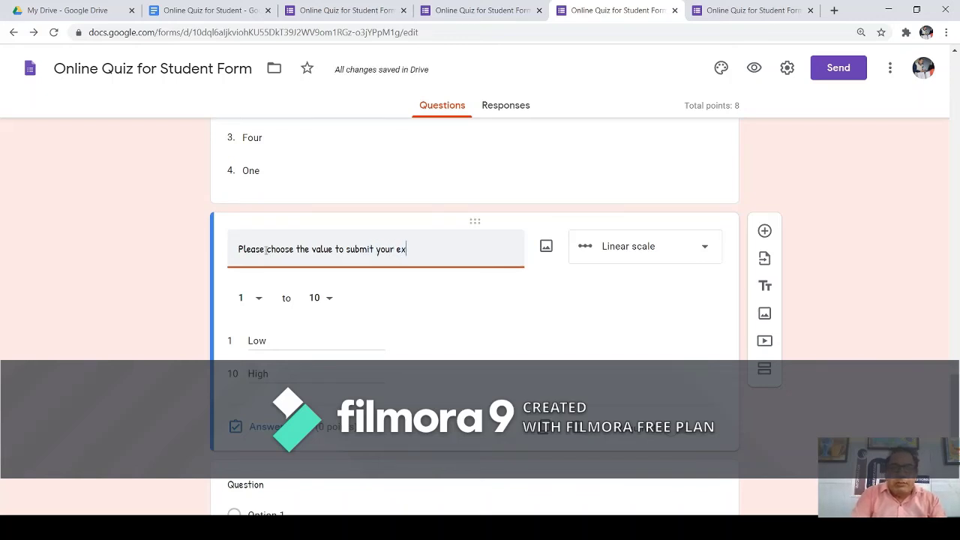
{"action": "type", "text": "perience with us."}
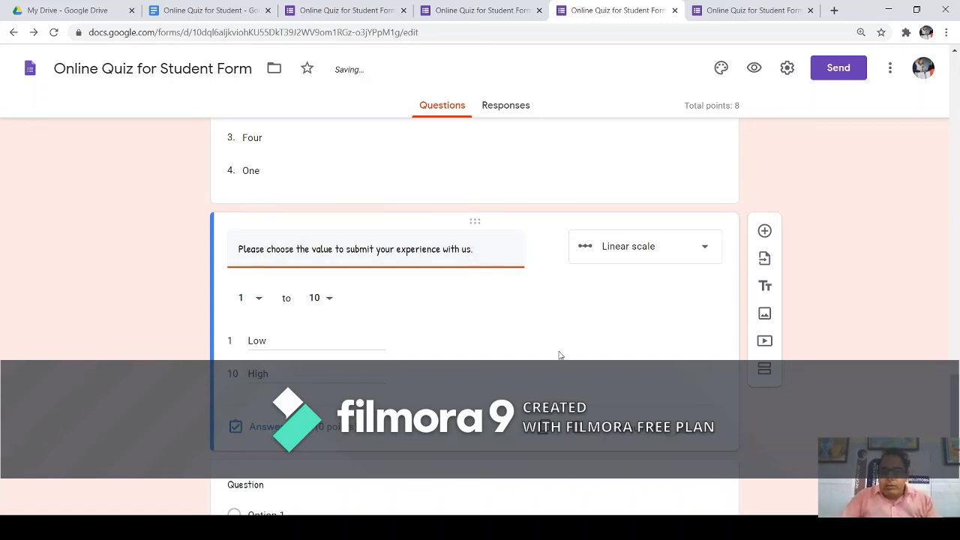
{"action": "left_click", "coordinate": [367, 470]}
{"action": "scroll", "coordinate": [540, 383], "scroll_direction": "down", "scroll_amount": 1}
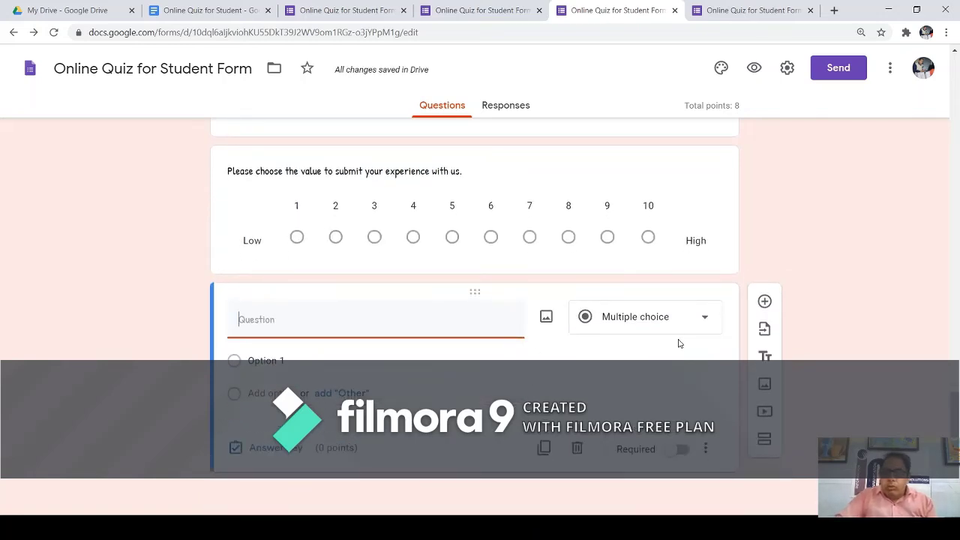
Change the next question to a Multiple choice grid with rows Monday, Tuesday and Friday.
{"action": "left_click", "coordinate": [705, 321]}
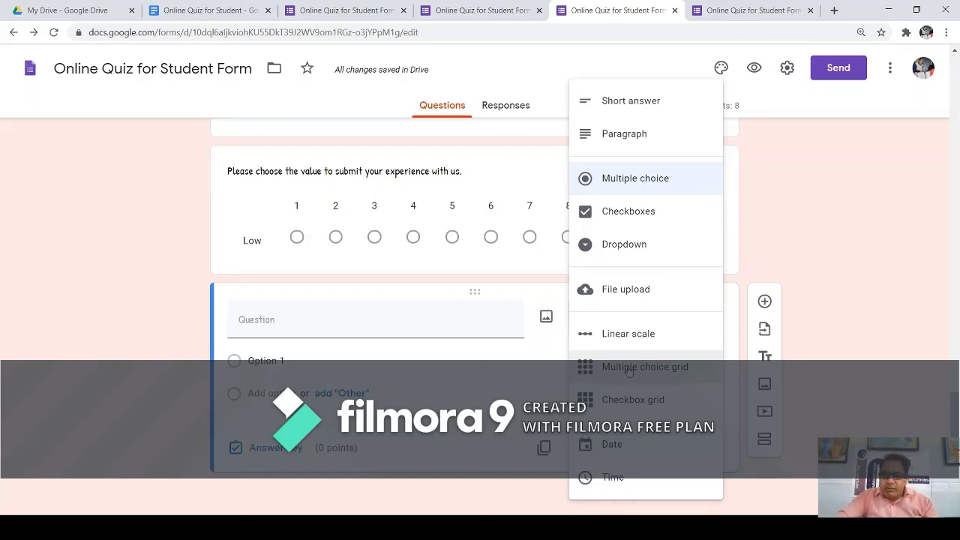
{"action": "left_click", "coordinate": [629, 368]}
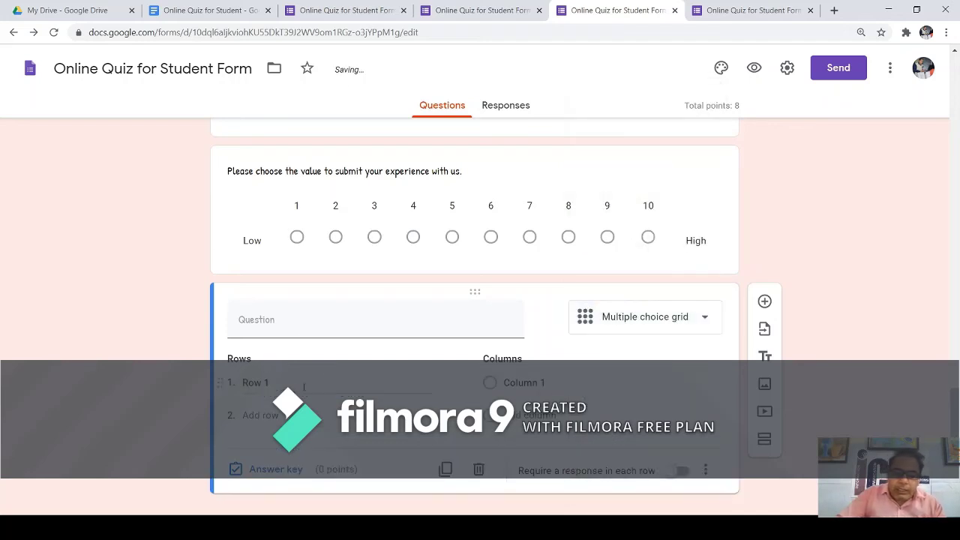
{"action": "left_click", "coordinate": [255, 382]}
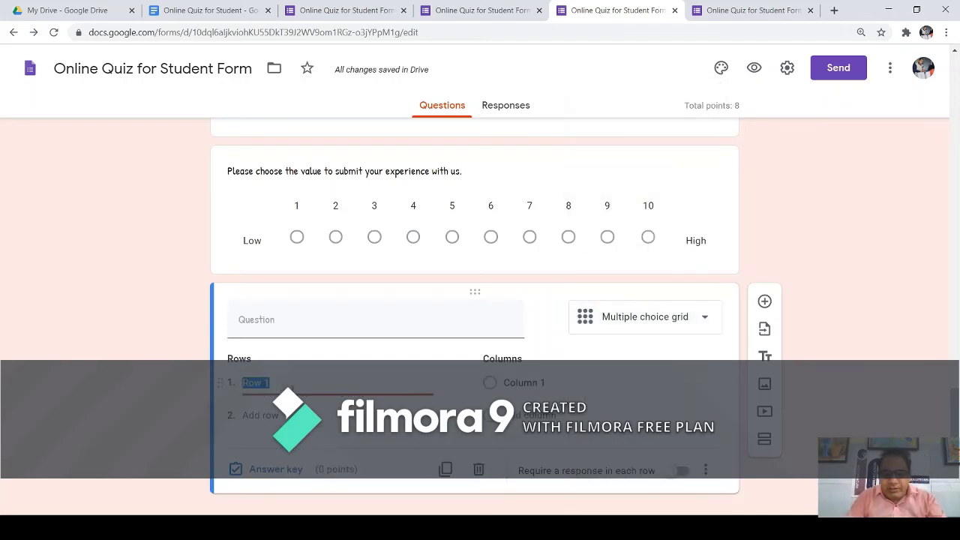
{"action": "key", "text": "BackSpace"}
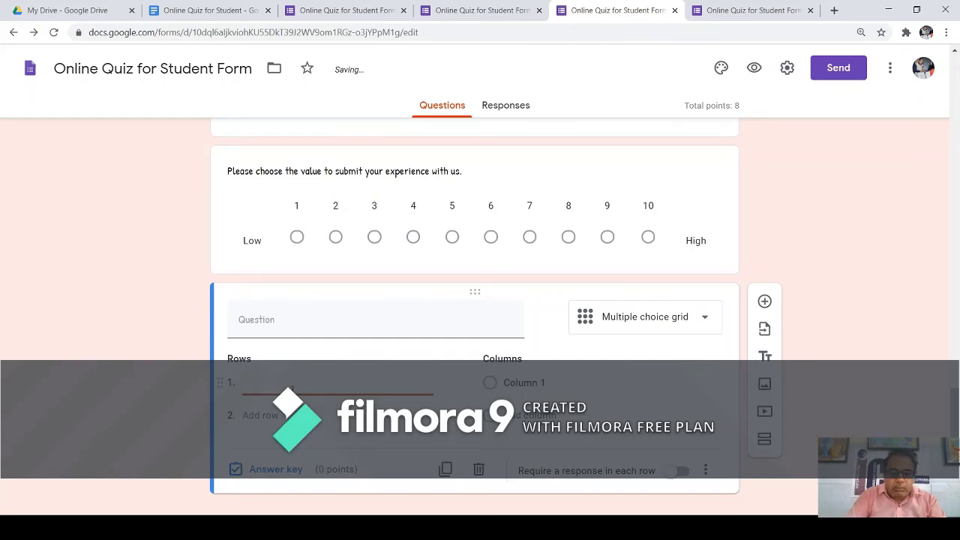
{"action": "type", "text": "Monday"}
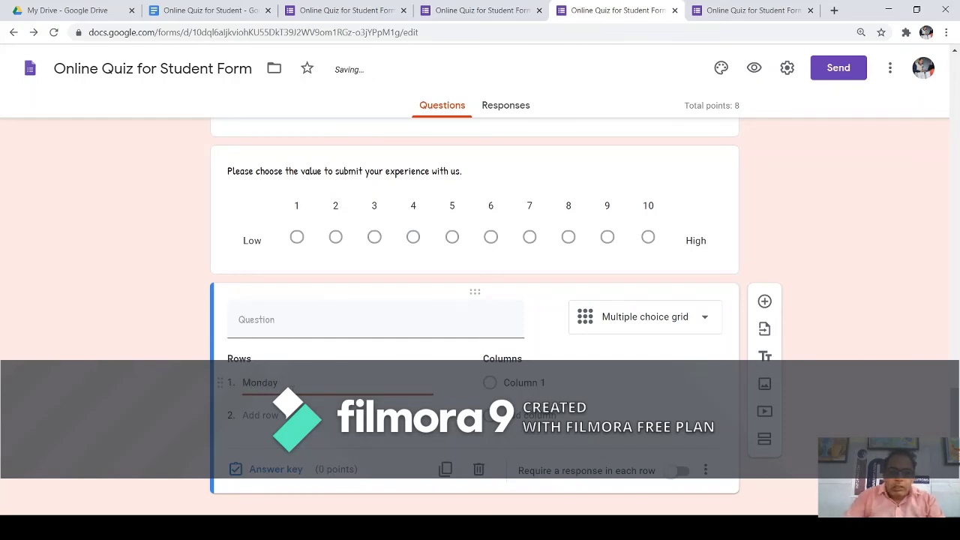
{"action": "key", "text": "Tab"}
{"action": "key", "text": "Return"}
{"action": "type", "text": "T"}
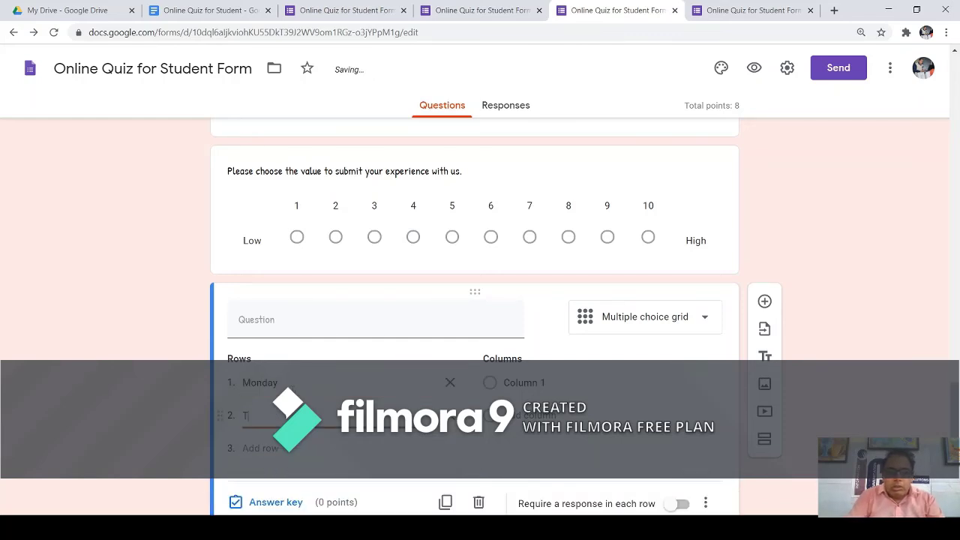
{"action": "type", "text": "uesday"}
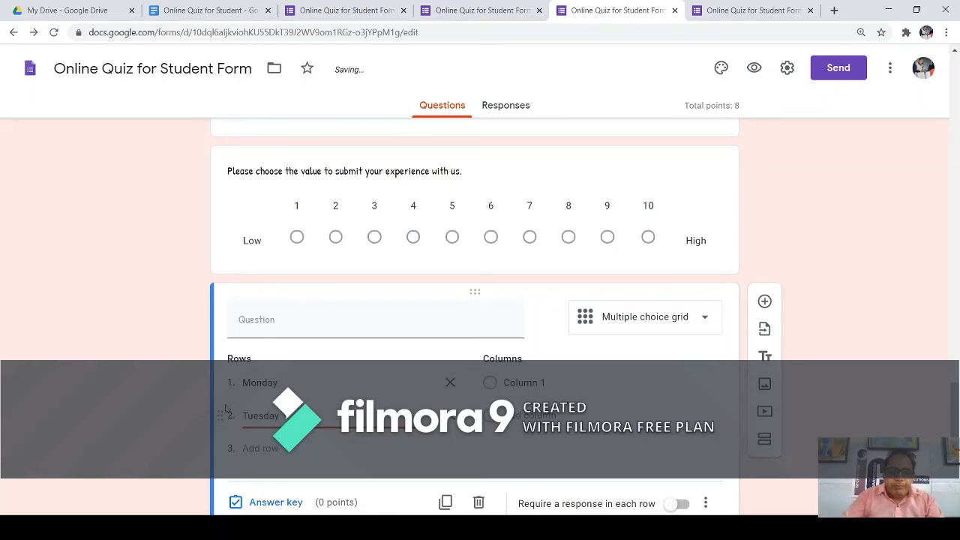
{"action": "key", "text": "Tab"}
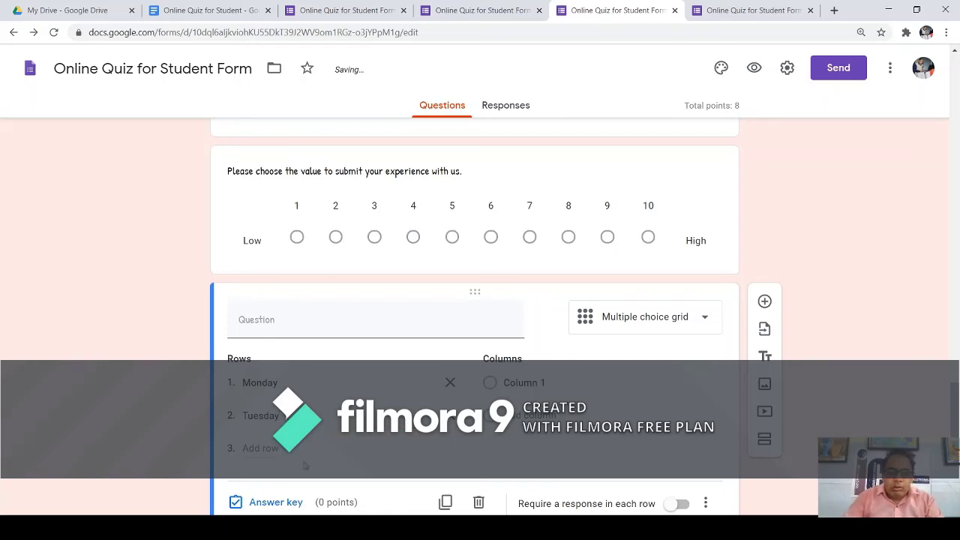
{"action": "left_click", "coordinate": [262, 447]}
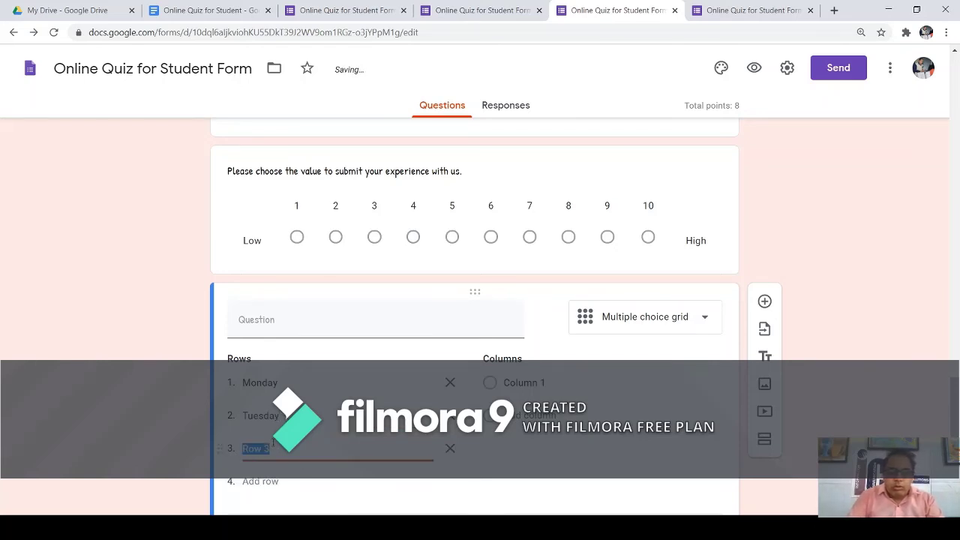
{"action": "type", "text": "Friday"}
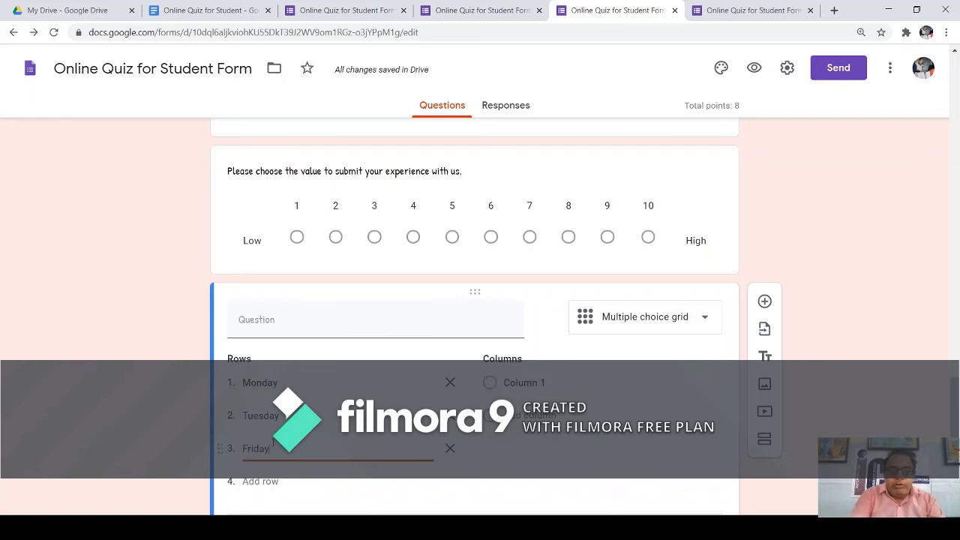
{"action": "left_click", "coordinate": [492, 385]}
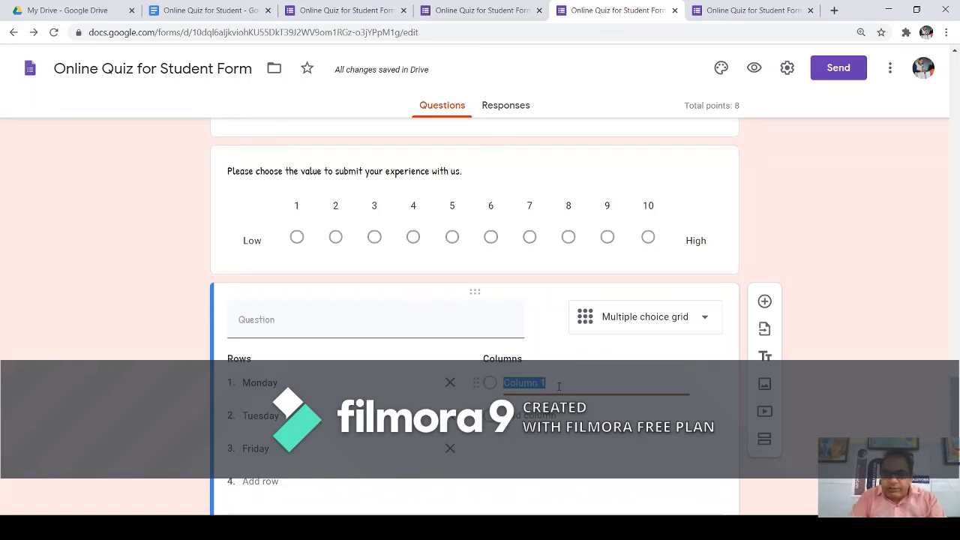
Title the grid 'Choose your Class Time, which may be suitable for You.'.
{"action": "left_click", "coordinate": [298, 329]}
{"action": "type", "text": "C"}
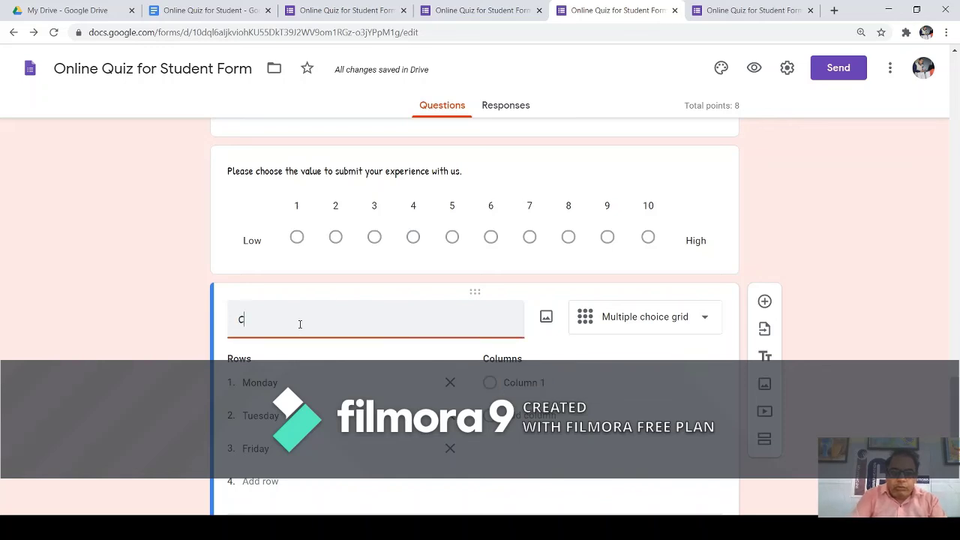
{"action": "type", "text": "hoose your"}
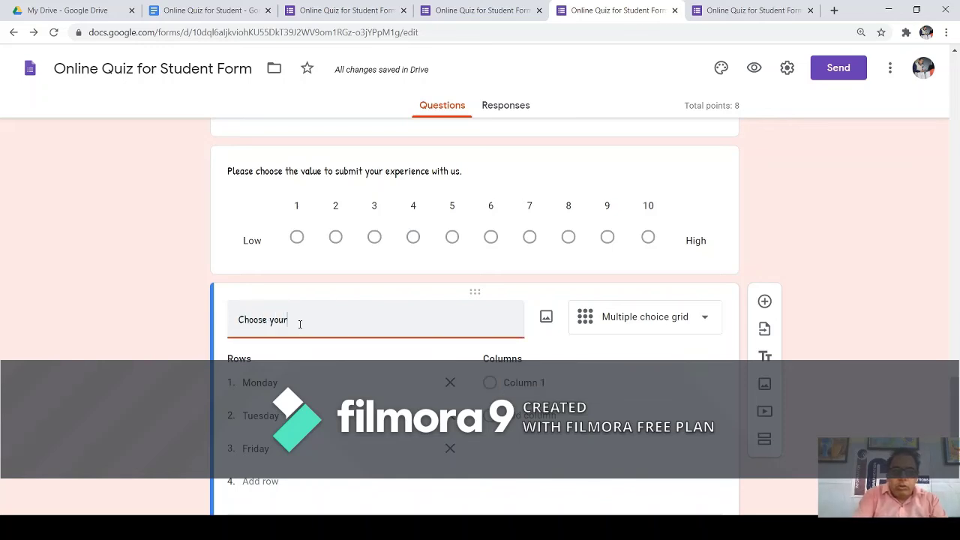
{"action": "type", "text": " Clas"}
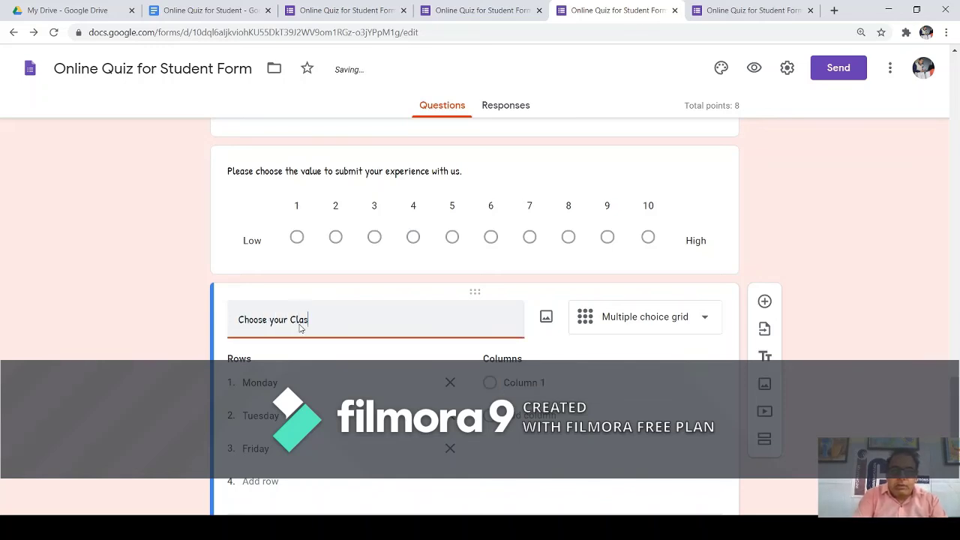
{"action": "type", "text": "s Time, wh"}
{"action": "type", "text": "ihc"}
{"action": "key", "text": "BackSpace"}
{"action": "key", "text": "BackSpace"}
{"action": "key", "text": "BackSpace"}
{"action": "type", "text": "ic"}
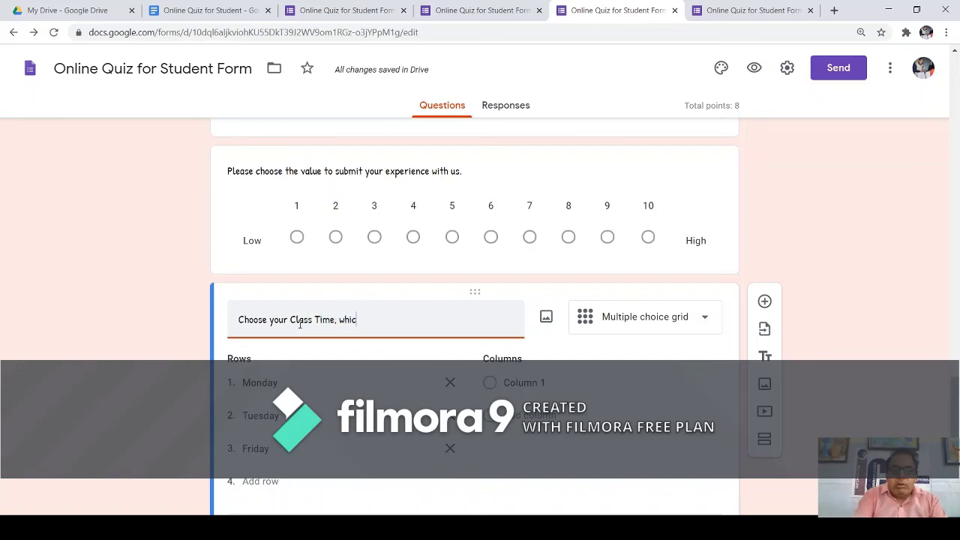
{"action": "type", "text": "h may be "}
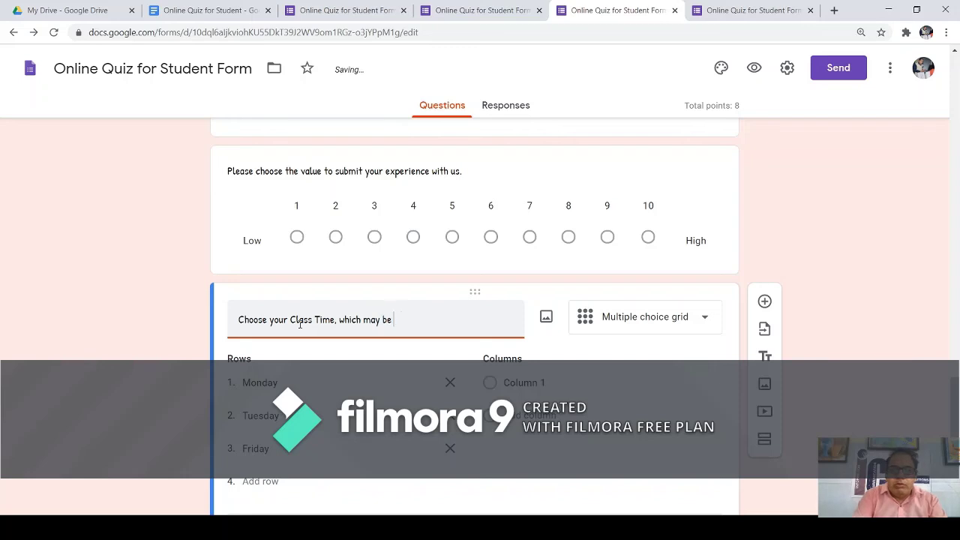
{"action": "type", "text": "suitable for "}
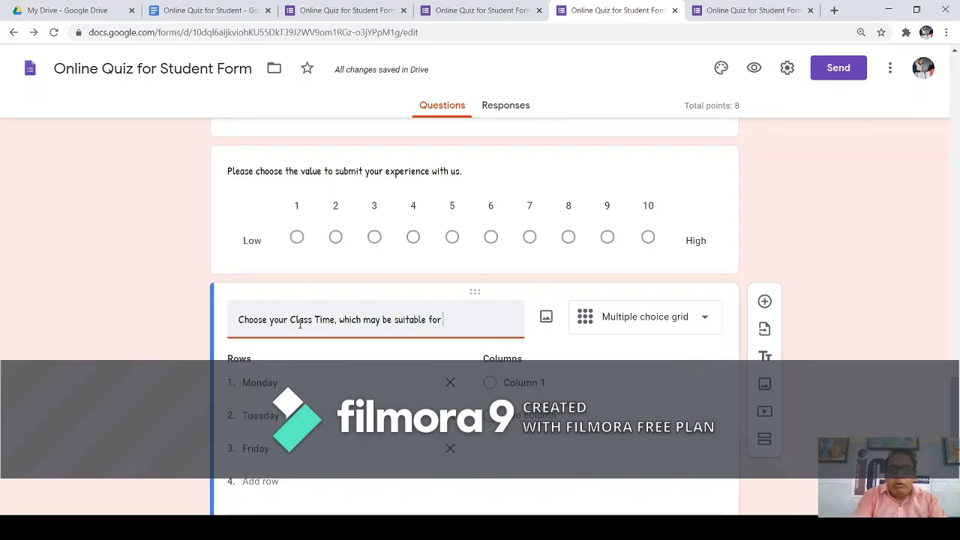
{"action": "type", "text": "You."}
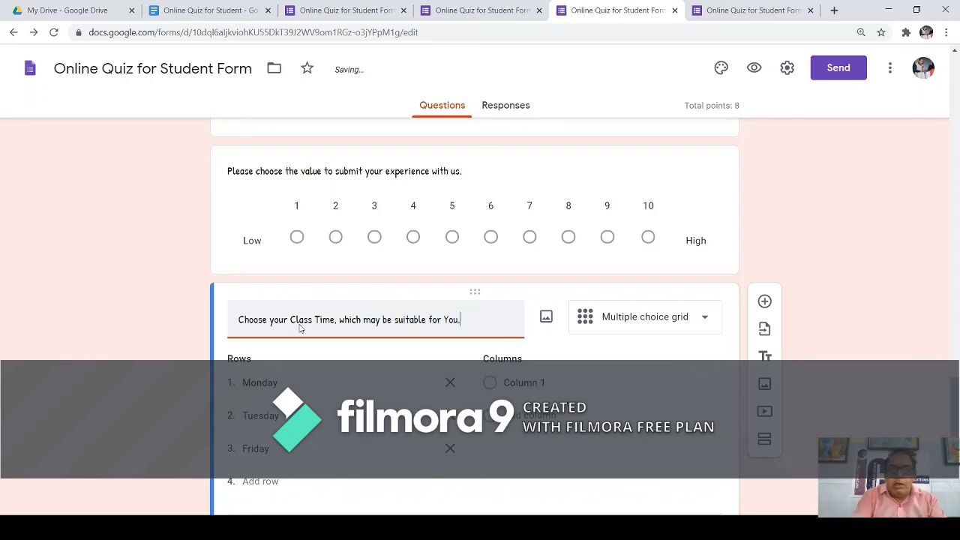
Name the grid columns 9 AM, 10 AM and 11AM and require a response in each row.
{"action": "left_click", "coordinate": [520, 383]}
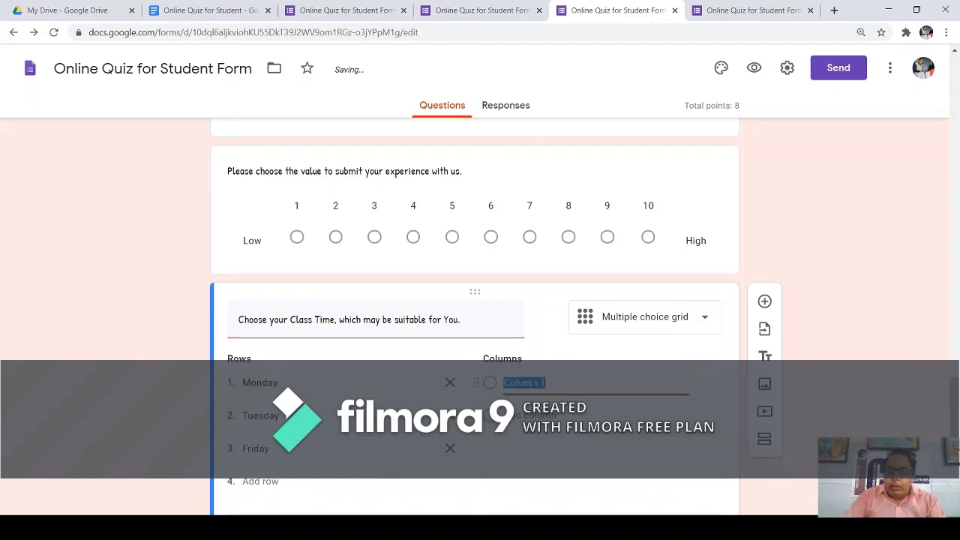
{"action": "type", "text": "9 AM"}
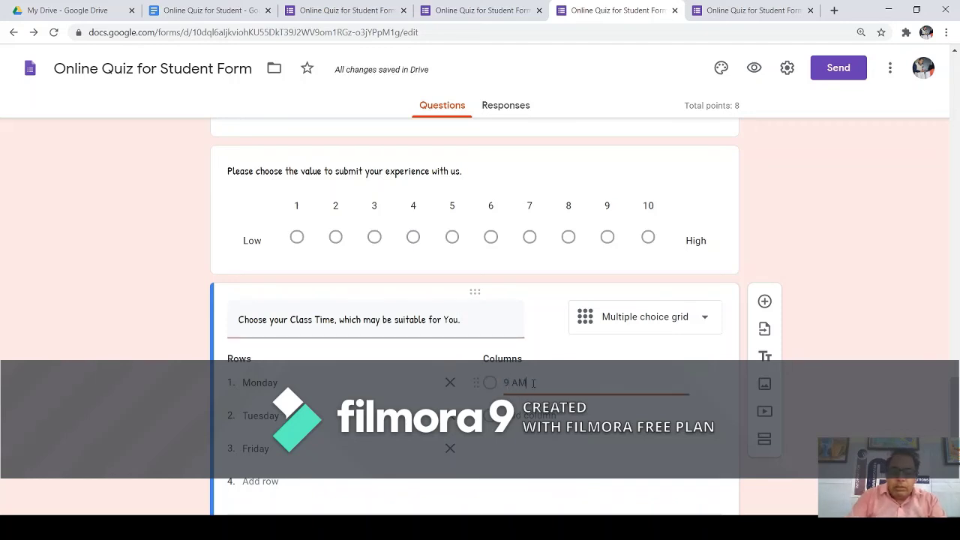
{"action": "key", "text": "Return"}
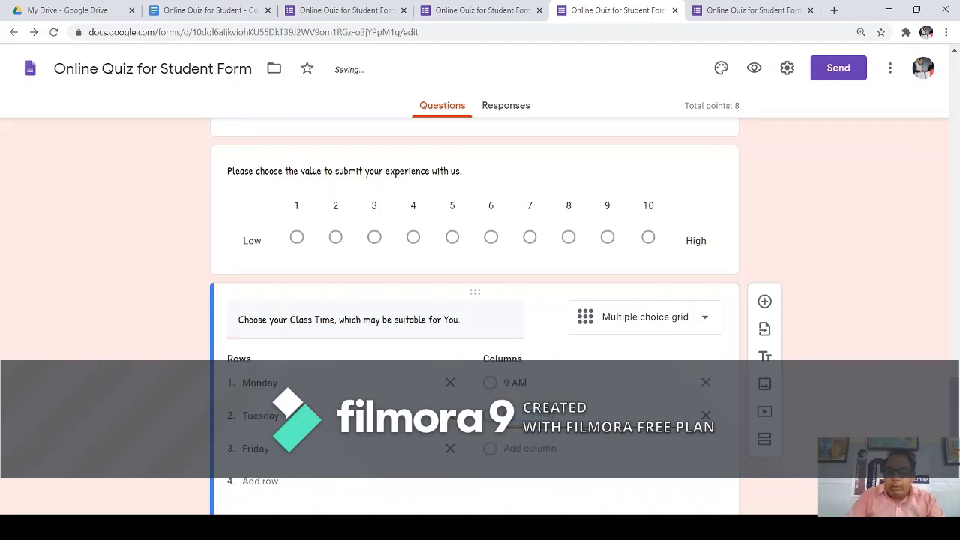
{"action": "type", "text": "AM"}
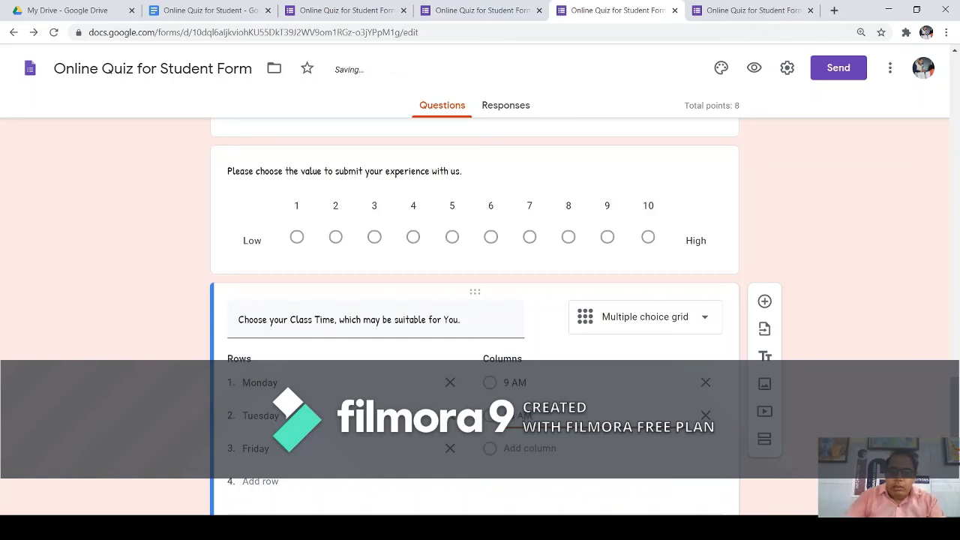
{"action": "left_click", "coordinate": [536, 448]}
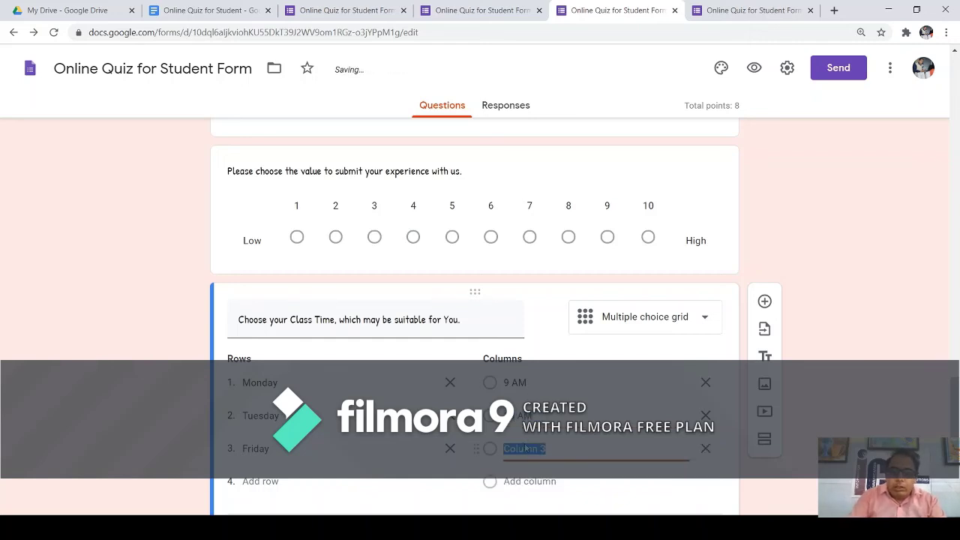
{"action": "type", "text": "11AM"}
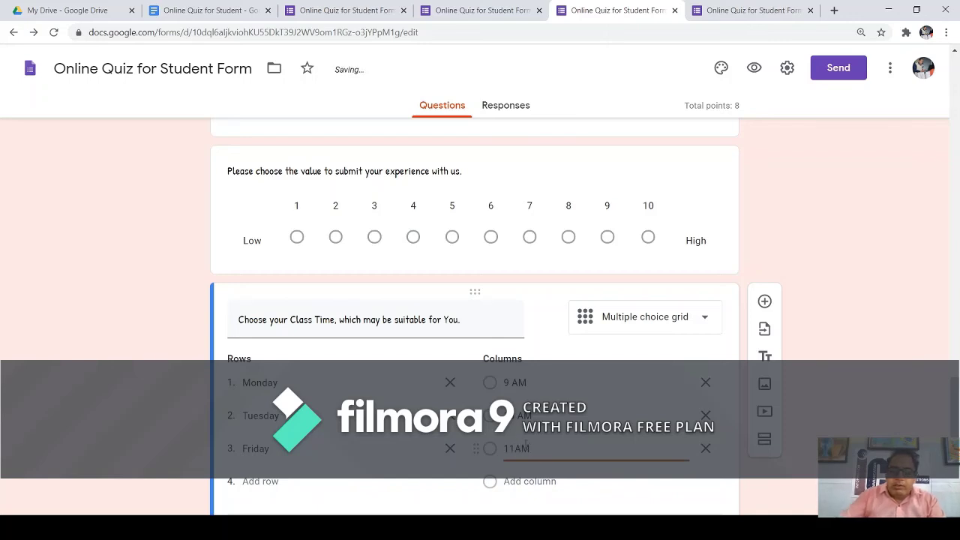
{"action": "scroll", "coordinate": [627, 330], "scroll_direction": "down", "scroll_amount": 1}
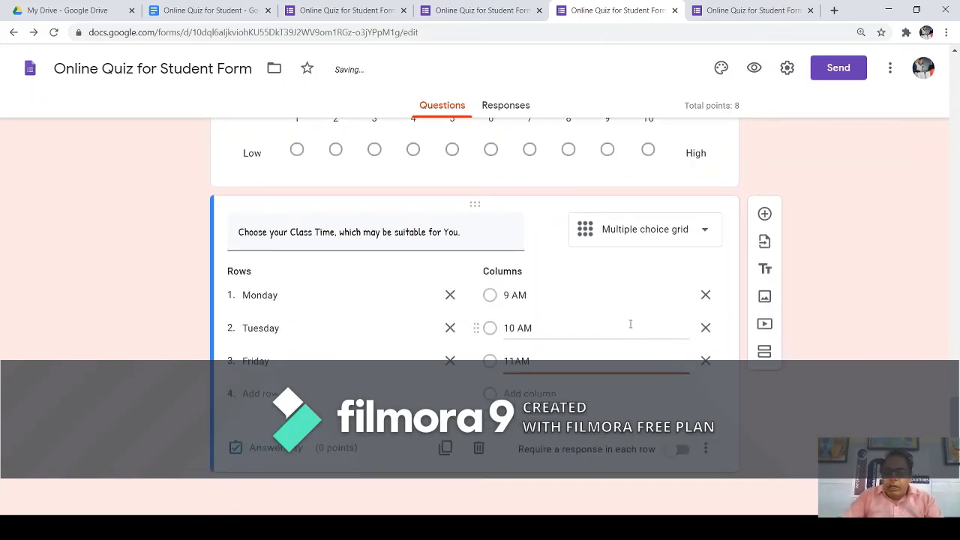
{"action": "left_click", "coordinate": [684, 451]}
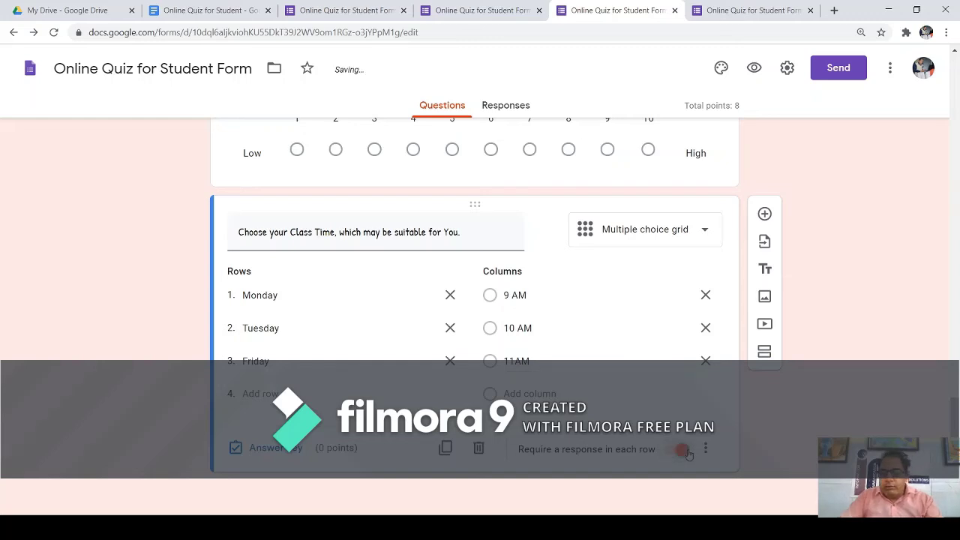
{"action": "left_click", "coordinate": [753, 71]}
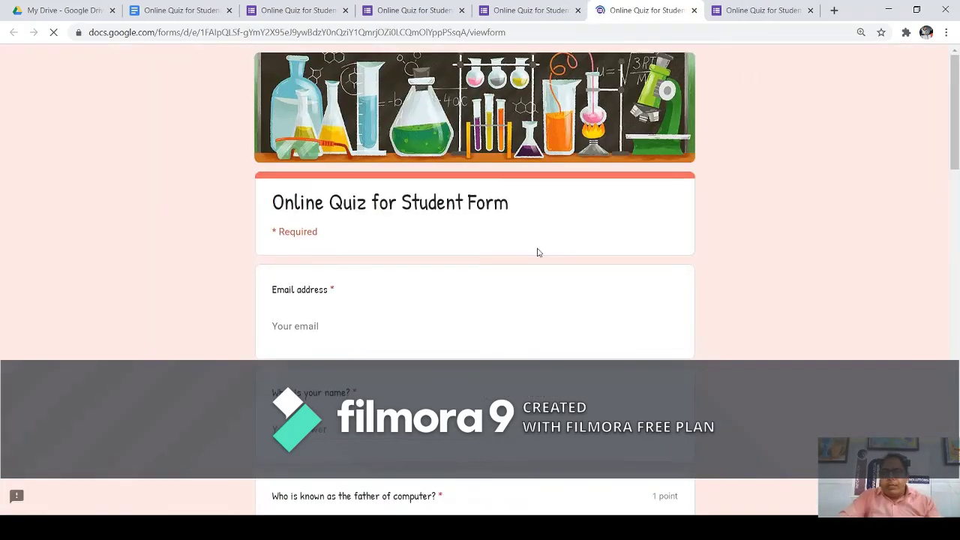
In the preview, pick 9 AM for Monday and 10 AM for Friday in the grid.
{"action": "scroll", "coordinate": [525, 244], "scroll_direction": "down", "scroll_amount": 15}
{"action": "scroll", "coordinate": [510, 229], "scroll_direction": "down", "scroll_amount": 6}
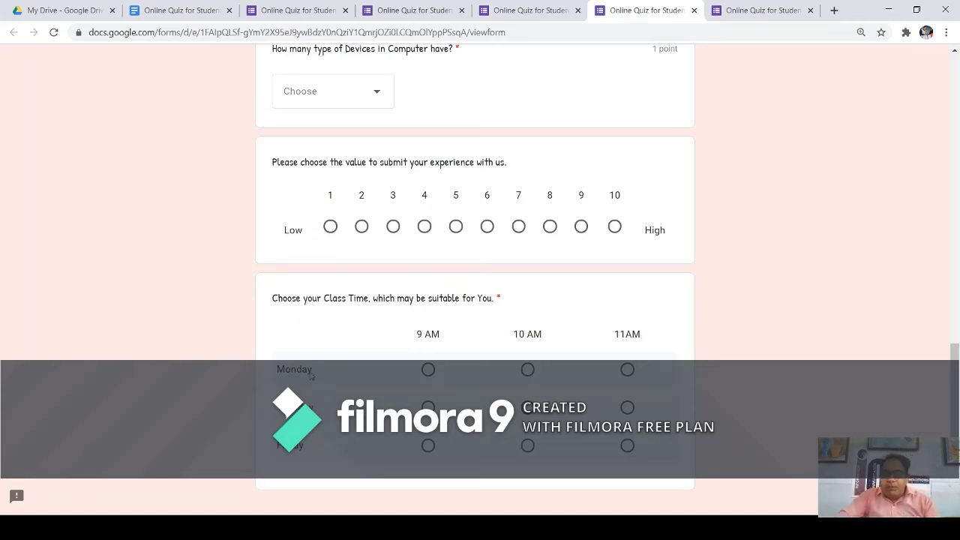
{"action": "left_click", "coordinate": [427, 369]}
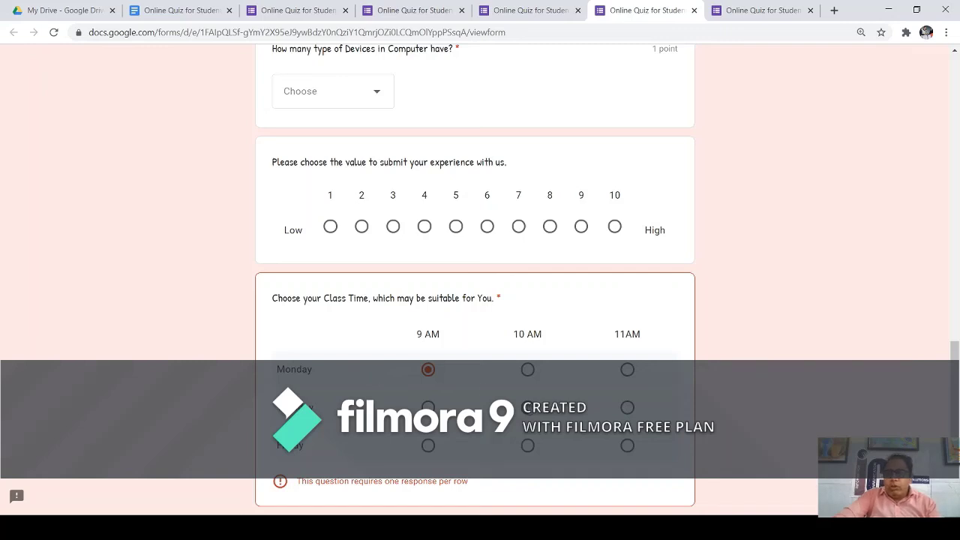
{"action": "left_click", "coordinate": [528, 448]}
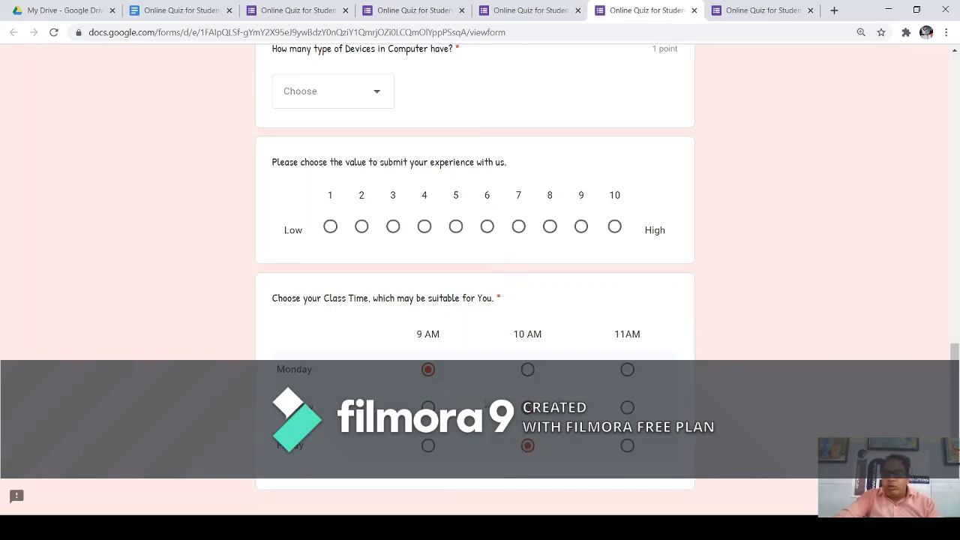
{"action": "scroll", "coordinate": [470, 397], "scroll_direction": "down", "scroll_amount": 2}
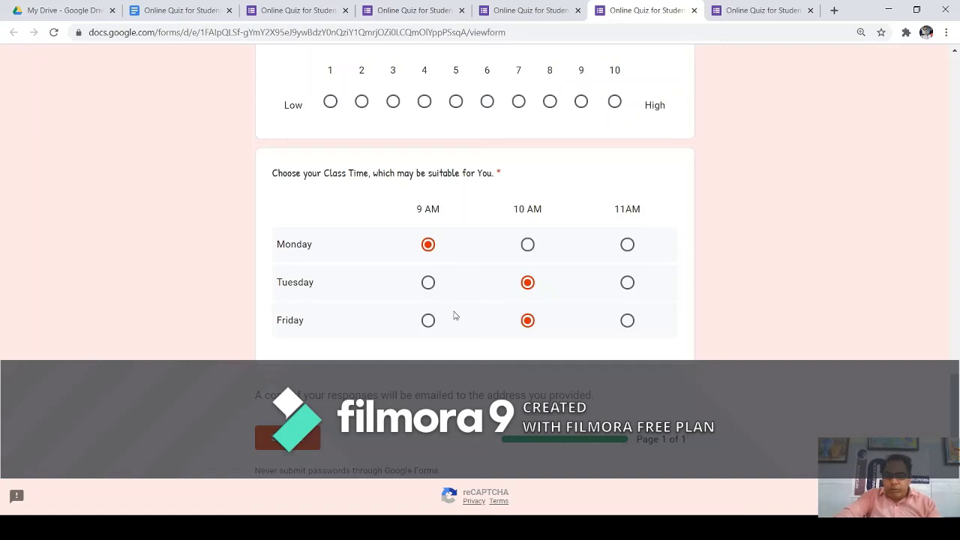
{"action": "scroll", "coordinate": [352, 202], "scroll_direction": "up", "scroll_amount": 3}
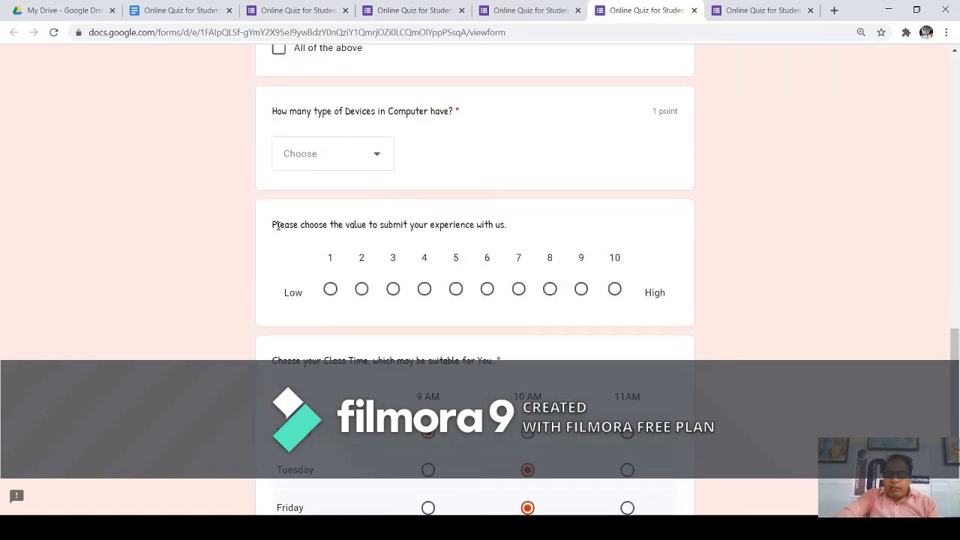
Try experience ratings from 10 down to 2, then clear the rating.
{"action": "left_click_drag", "start_coordinate": [277, 225], "coordinate": [510, 225]}
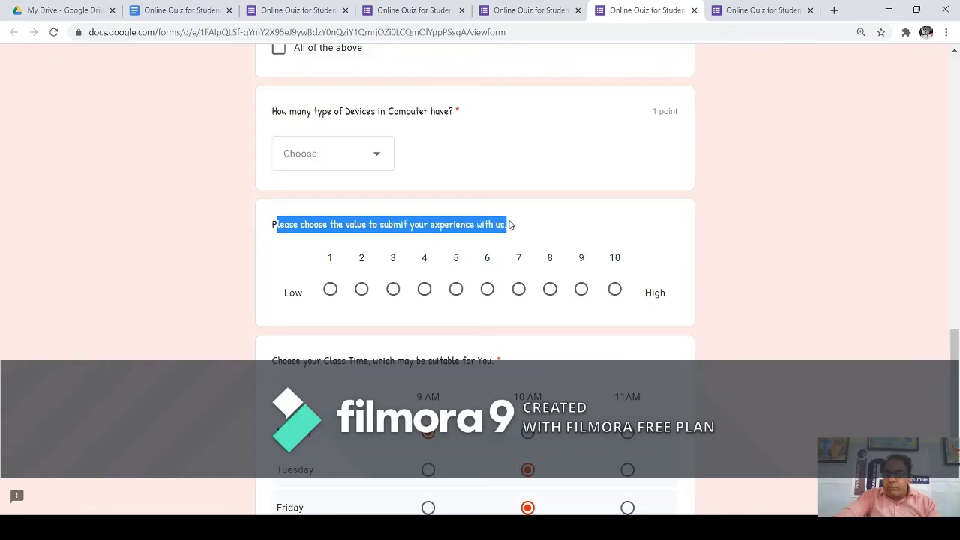
{"action": "left_click", "coordinate": [615, 289]}
{"action": "left_click", "coordinate": [581, 291]}
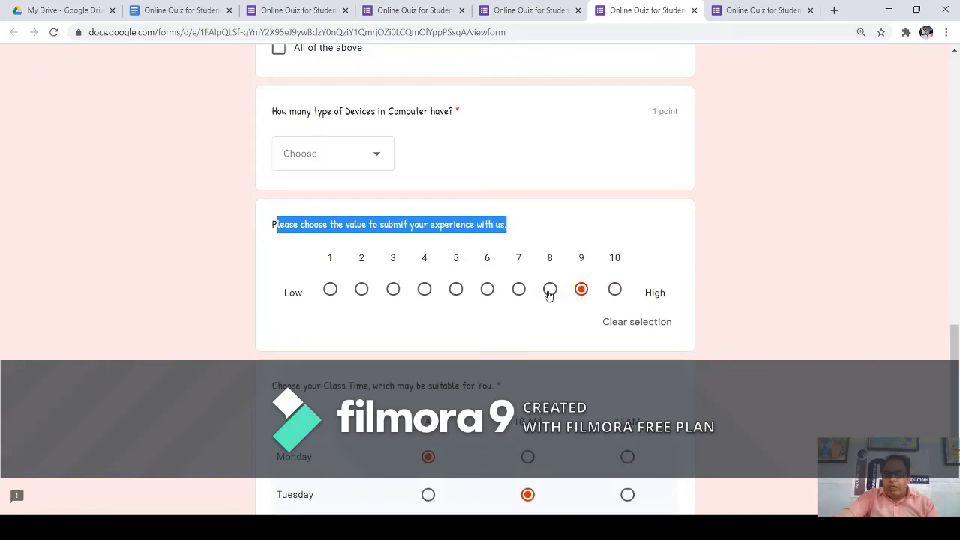
{"action": "left_click", "coordinate": [550, 292]}
{"action": "left_click", "coordinate": [516, 292]}
{"action": "left_click", "coordinate": [486, 292]}
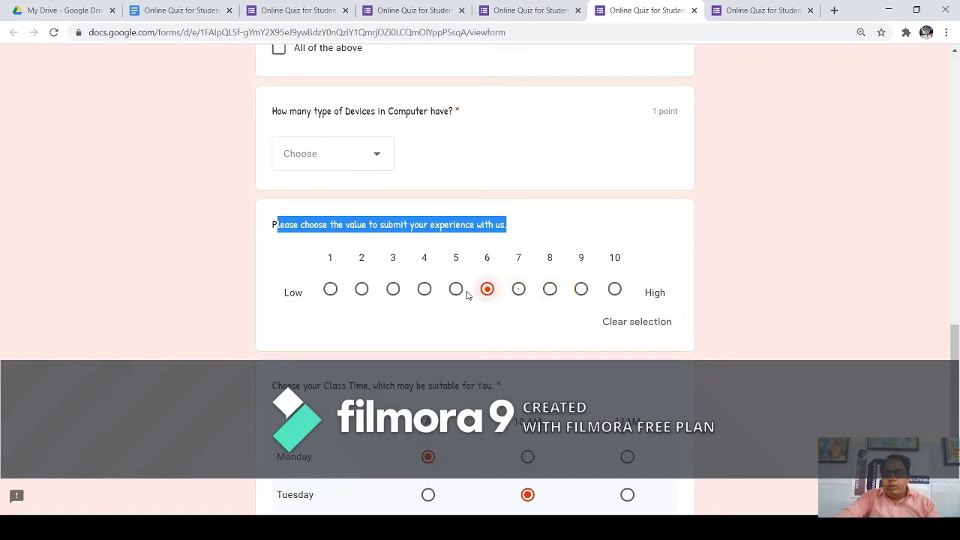
{"action": "left_click", "coordinate": [455, 292]}
{"action": "left_click", "coordinate": [424, 293]}
{"action": "left_click", "coordinate": [393, 290]}
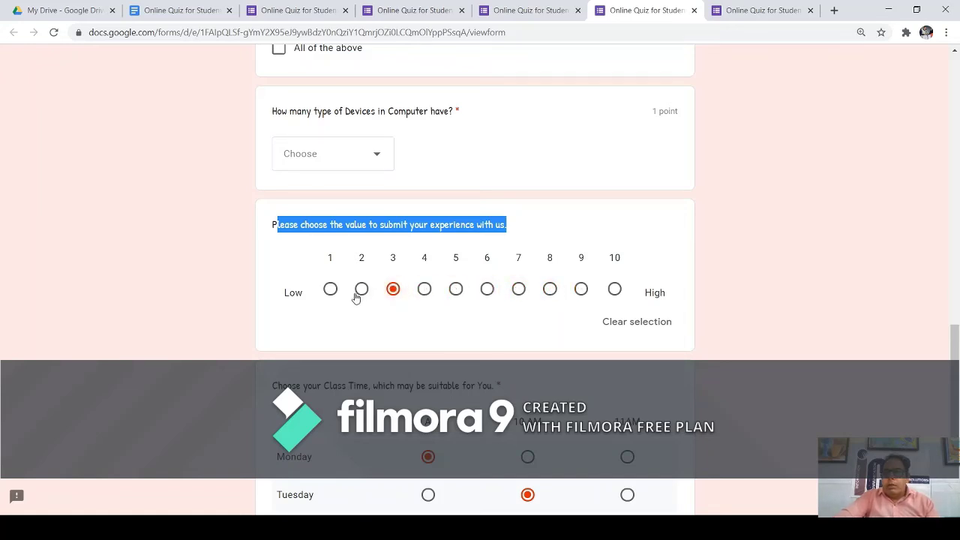
{"action": "left_click", "coordinate": [352, 293]}
{"action": "left_click", "coordinate": [359, 293]}
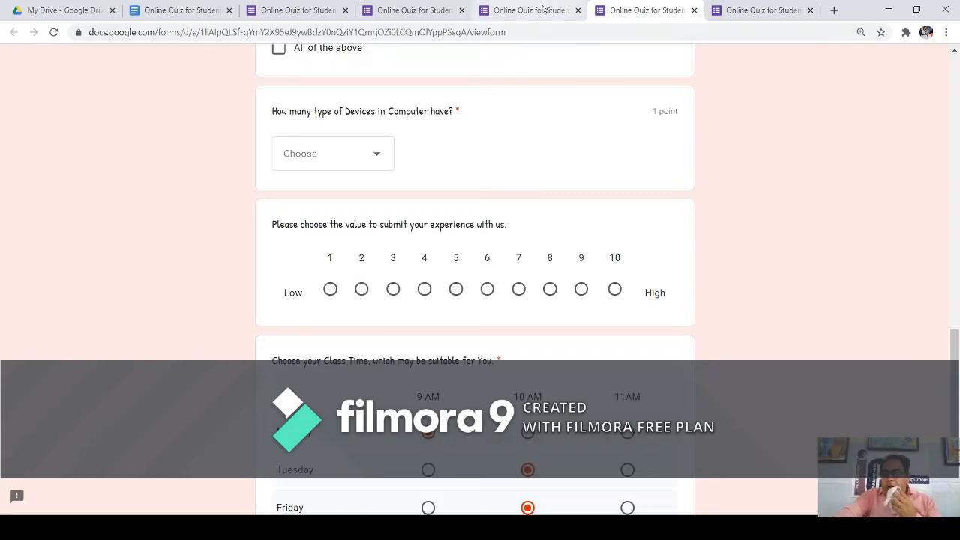
{"action": "left_click", "coordinate": [520, 13]}
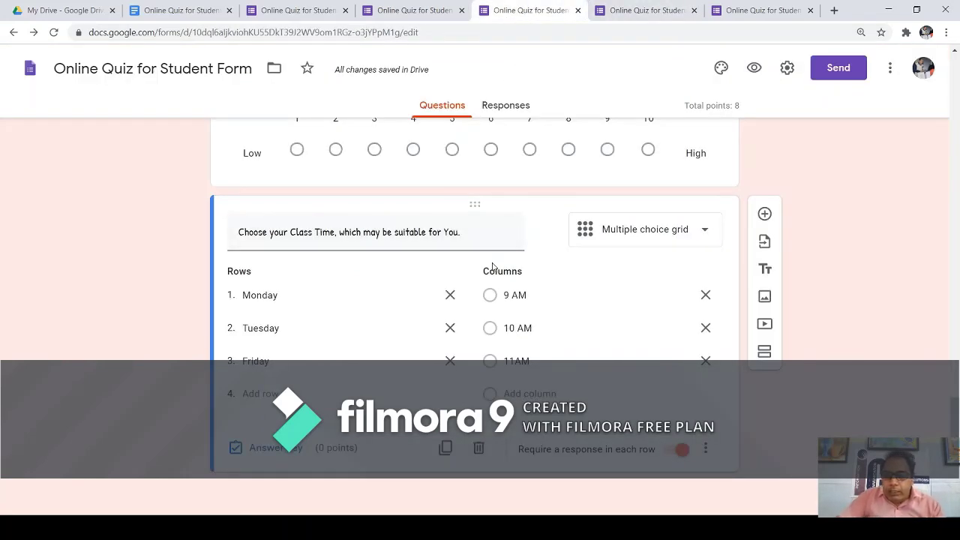
Add a required Date question titled 'Enter Your Date of Birth'.
{"action": "left_click", "coordinate": [764, 213]}
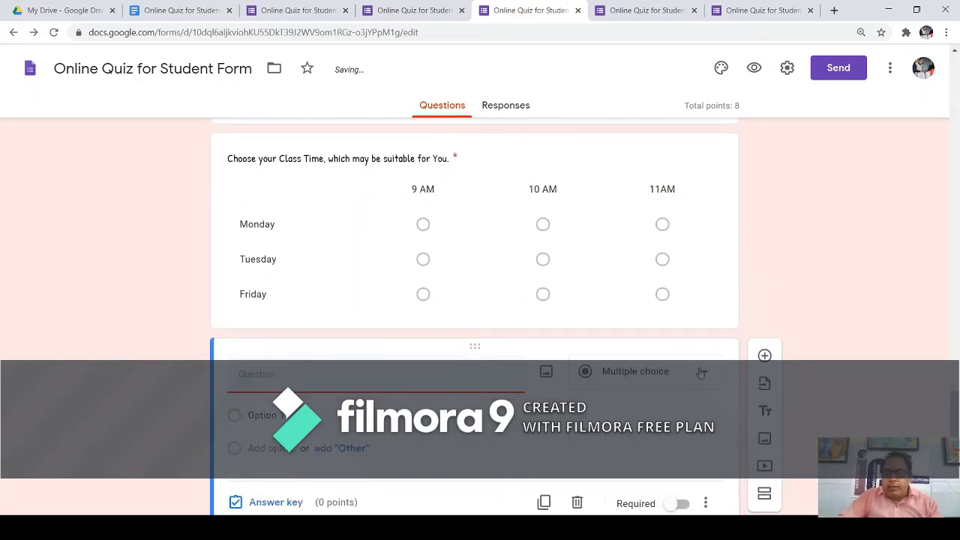
{"action": "left_click", "coordinate": [709, 372]}
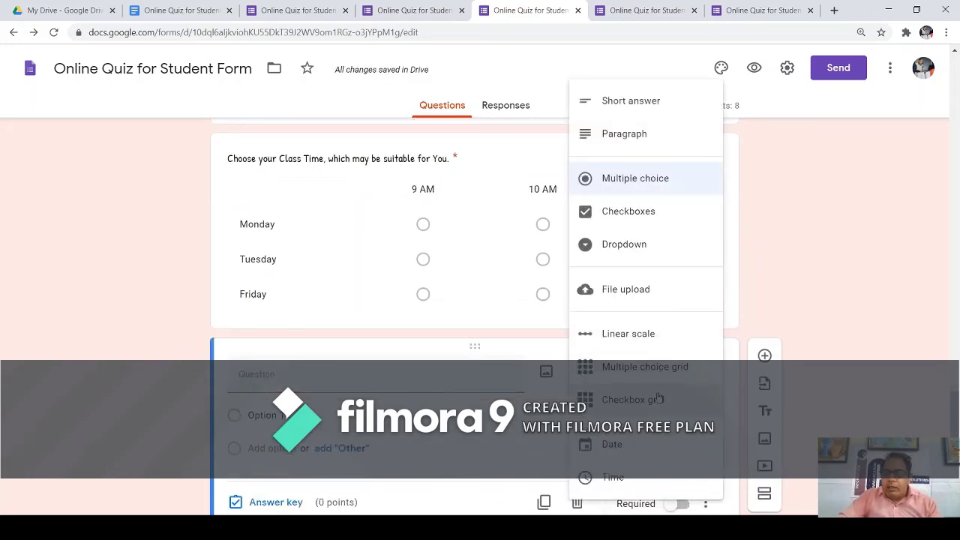
{"action": "left_click", "coordinate": [642, 444]}
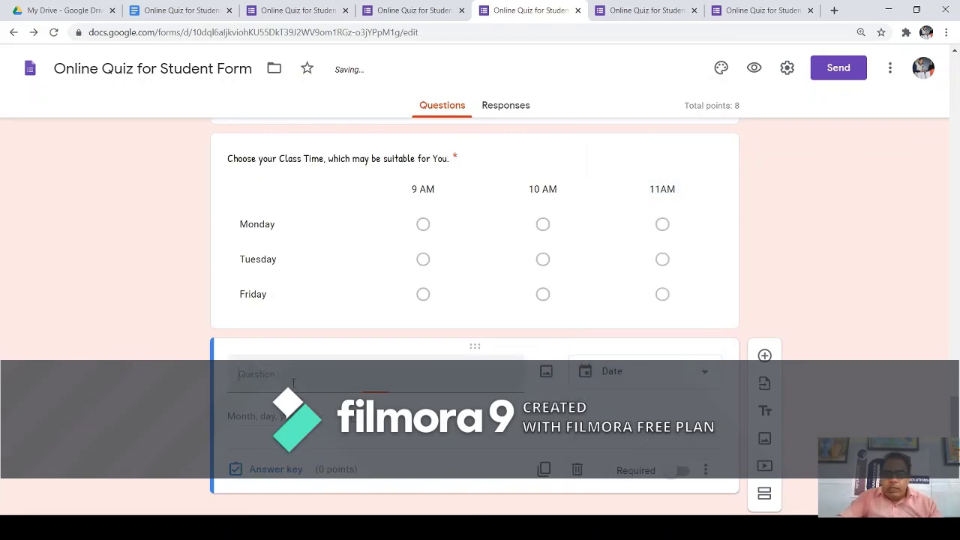
{"action": "type", "text": "Enter Y"}
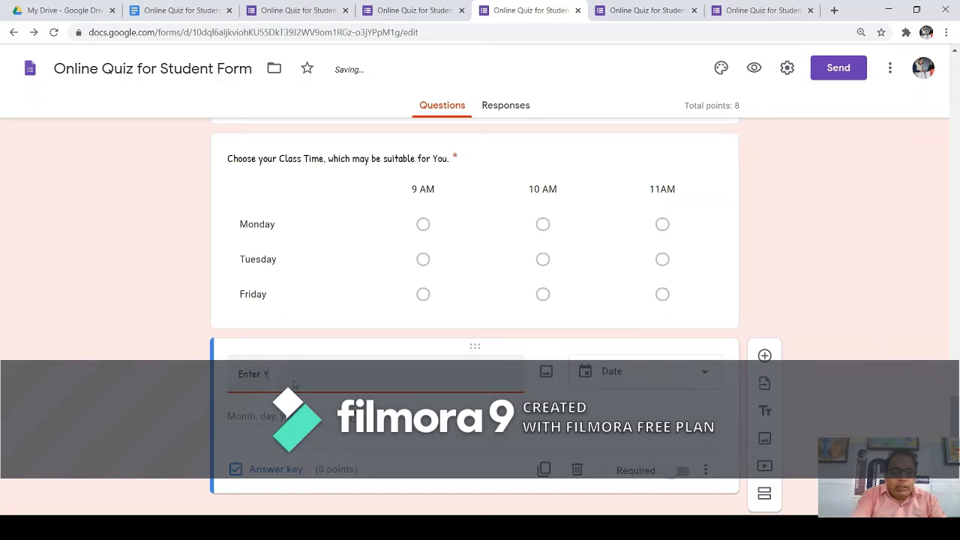
{"action": "type", "text": "our Date of Birth"}
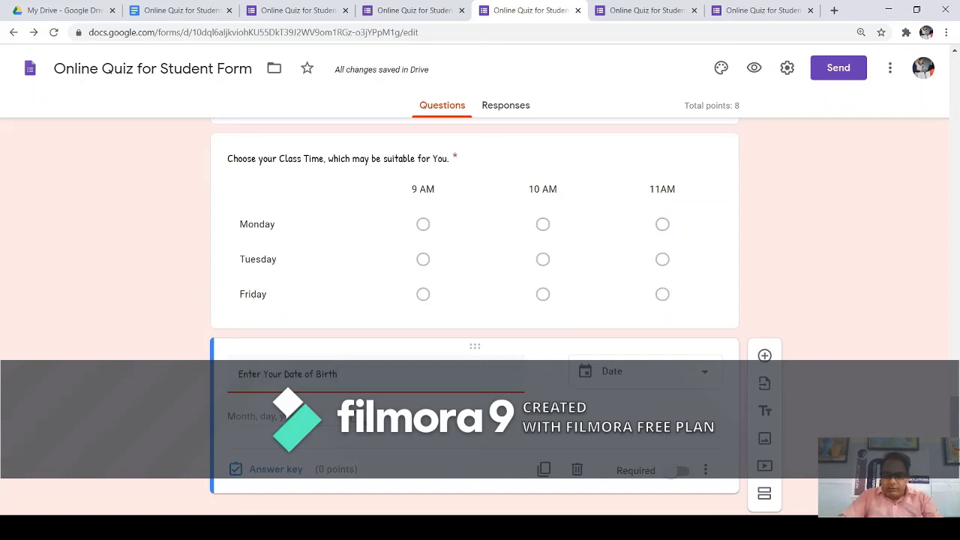
{"action": "left_click", "coordinate": [680, 471]}
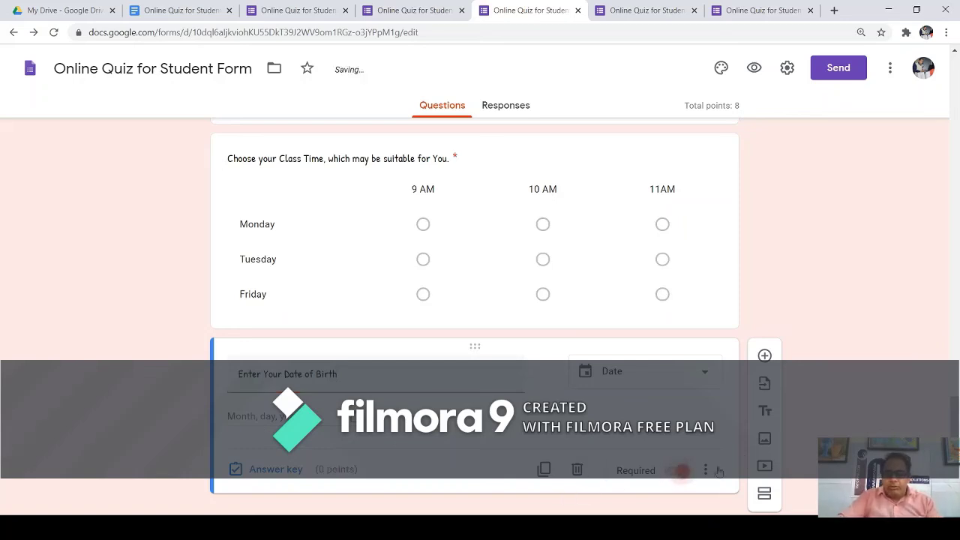
{"action": "left_click", "coordinate": [754, 68]}
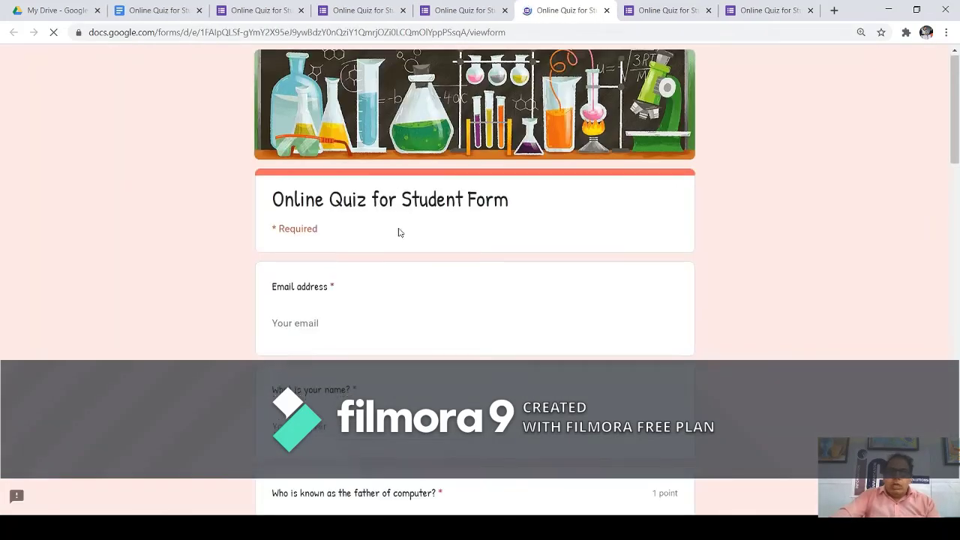
In the preview, enter 17-07-2020 as the date of birth.
{"action": "scroll", "coordinate": [405, 236], "scroll_direction": "down", "scroll_amount": 10}
{"action": "scroll", "coordinate": [411, 242], "scroll_direction": "down", "scroll_amount": 15}
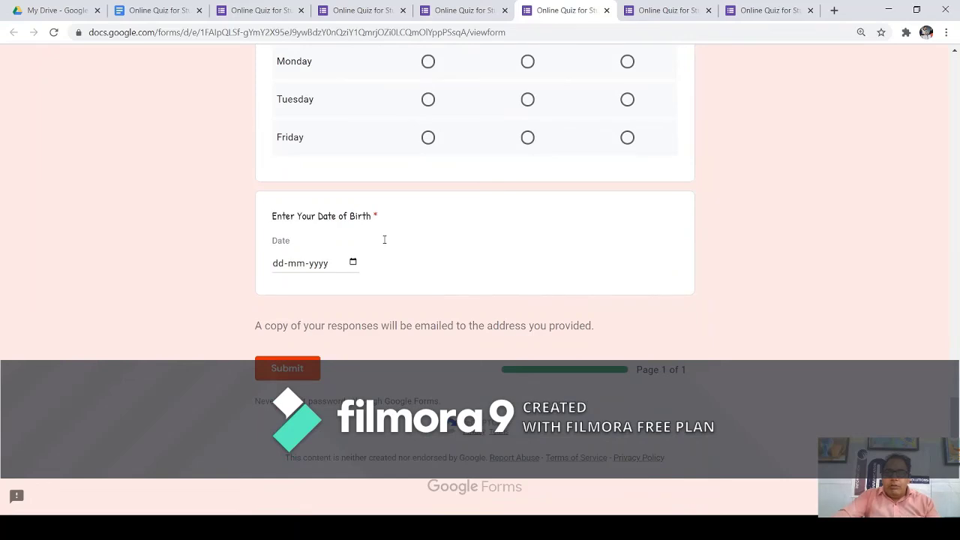
{"action": "left_click", "coordinate": [338, 264]}
{"action": "left_click", "coordinate": [369, 376]}
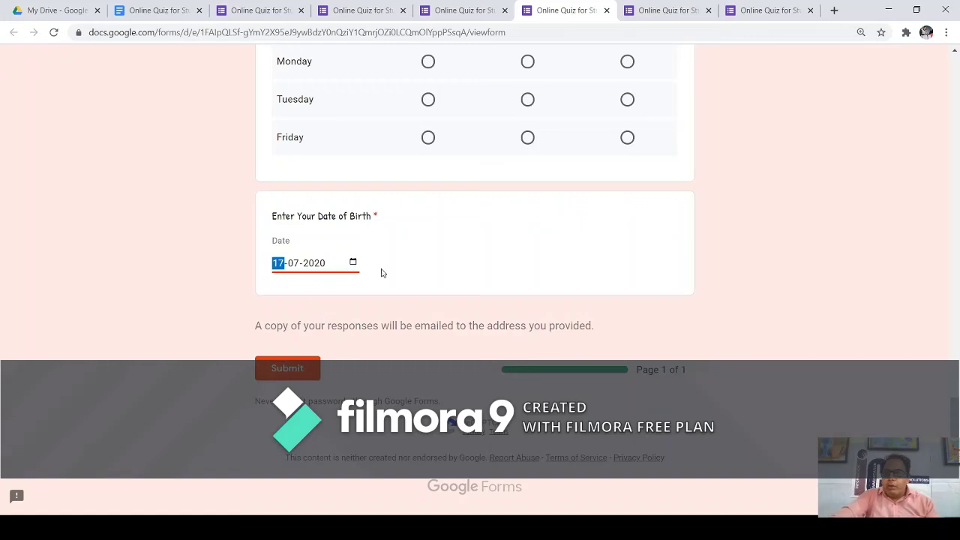
{"action": "scroll", "coordinate": [424, 251], "scroll_direction": "up", "scroll_amount": 20}
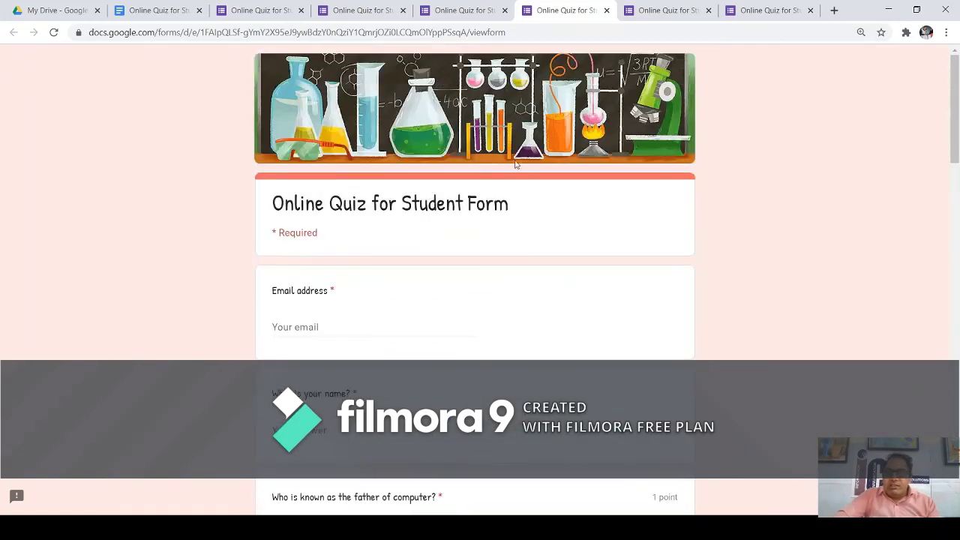
{"action": "left_click", "coordinate": [698, 10]}
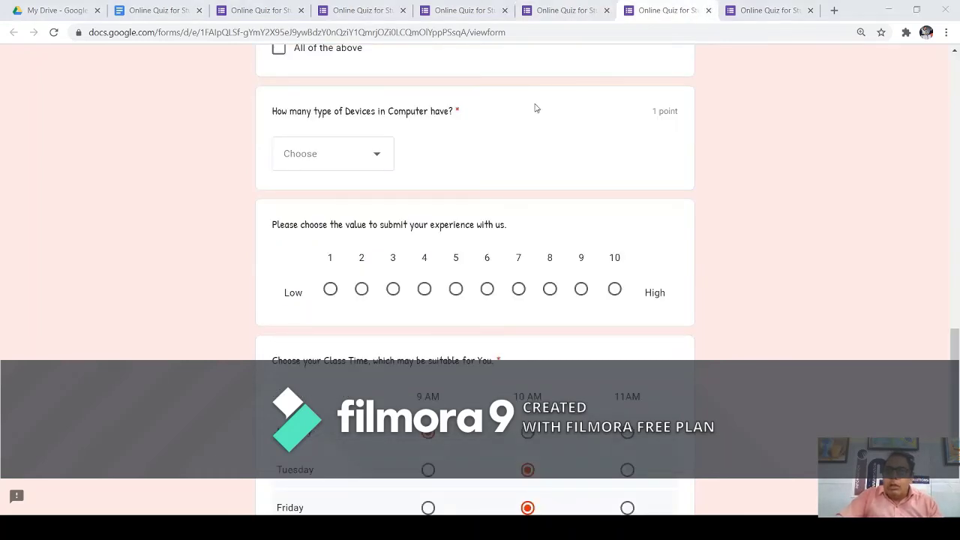
{"action": "left_click", "coordinate": [559, 11]}
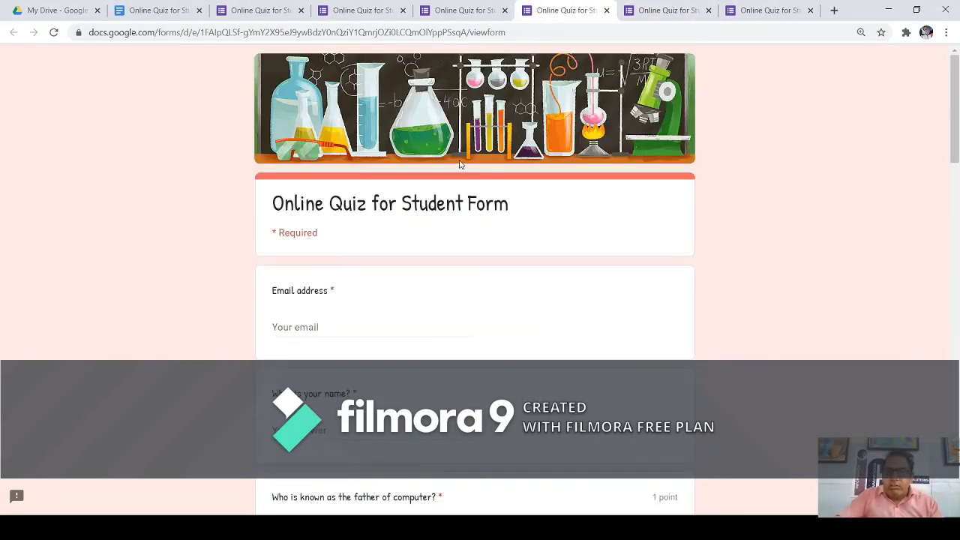
{"action": "scroll", "coordinate": [480, 277], "scroll_direction": "down", "scroll_amount": 15}
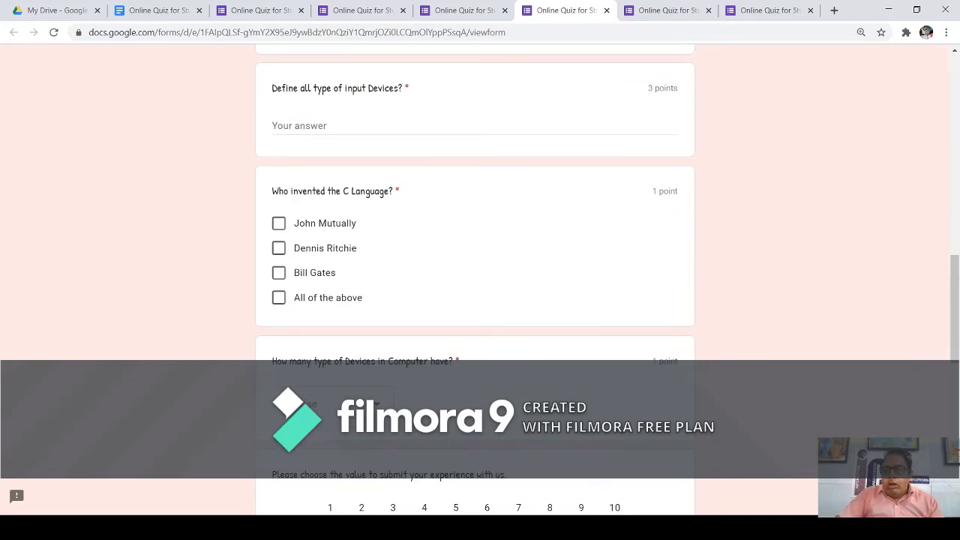
Reload the editor and add a new question of type Time.
{"action": "key", "text": "F5"}
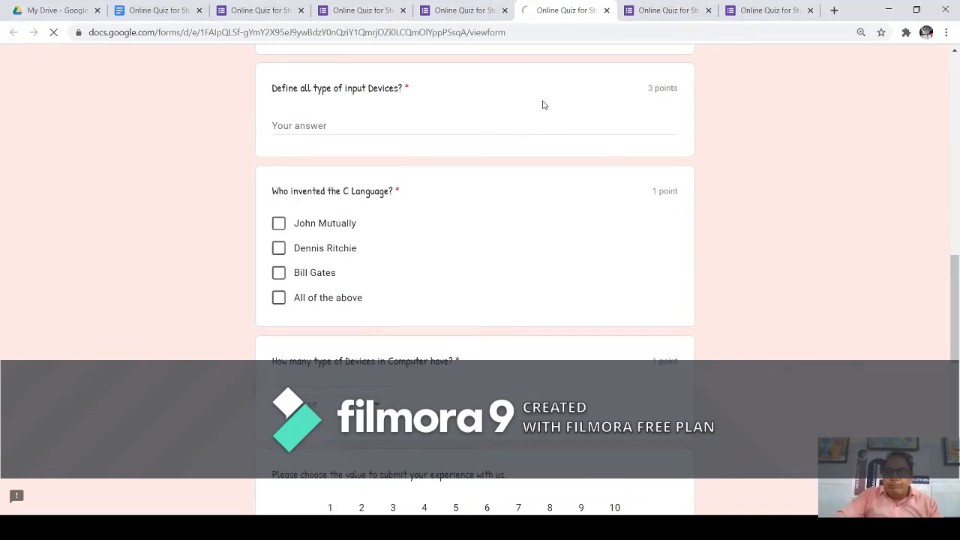
{"action": "scroll", "coordinate": [502, 236], "scroll_direction": "down", "scroll_amount": 10}
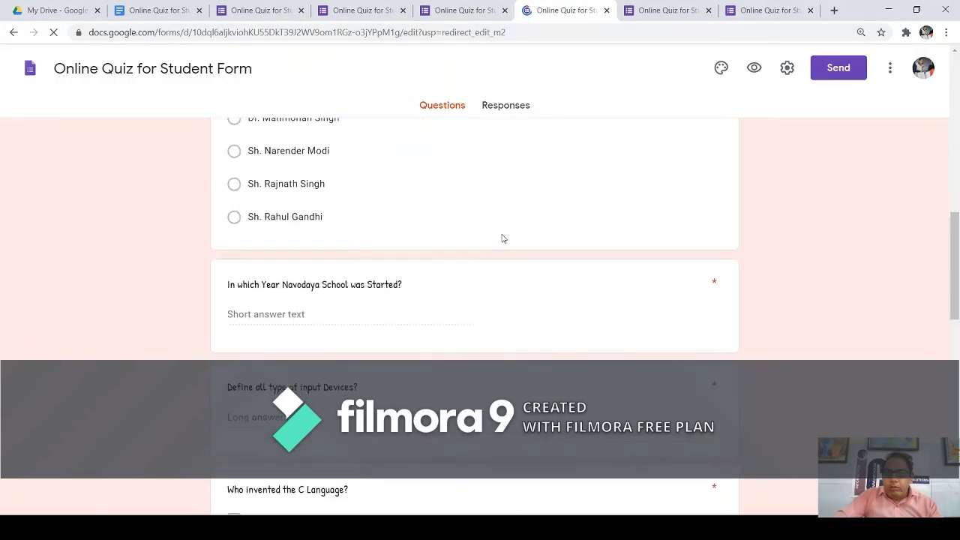
{"action": "scroll", "coordinate": [502, 236], "scroll_direction": "down", "scroll_amount": 10}
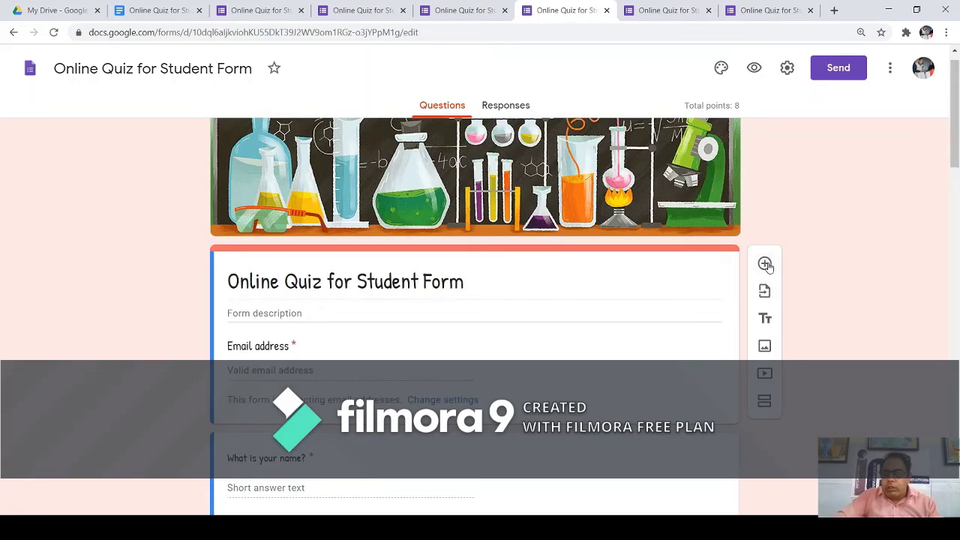
{"action": "left_click", "coordinate": [765, 264]}
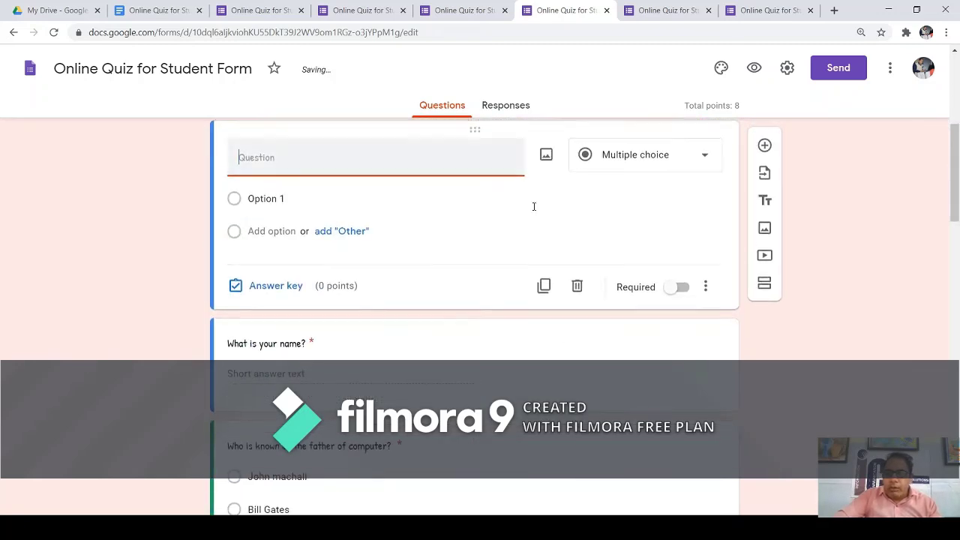
{"action": "scroll", "coordinate": [534, 206], "scroll_direction": "up", "scroll_amount": 2}
{"action": "left_click", "coordinate": [705, 344]}
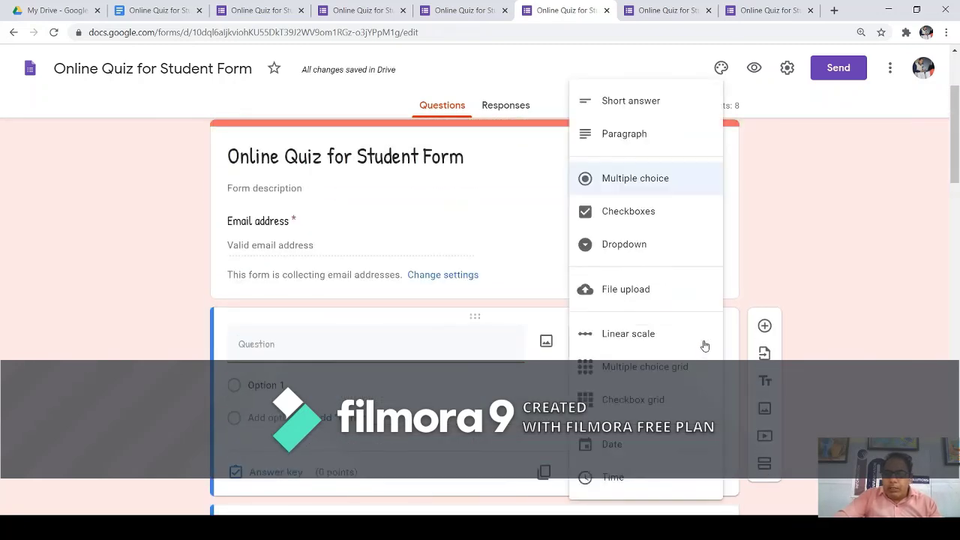
{"action": "left_click", "coordinate": [620, 480]}
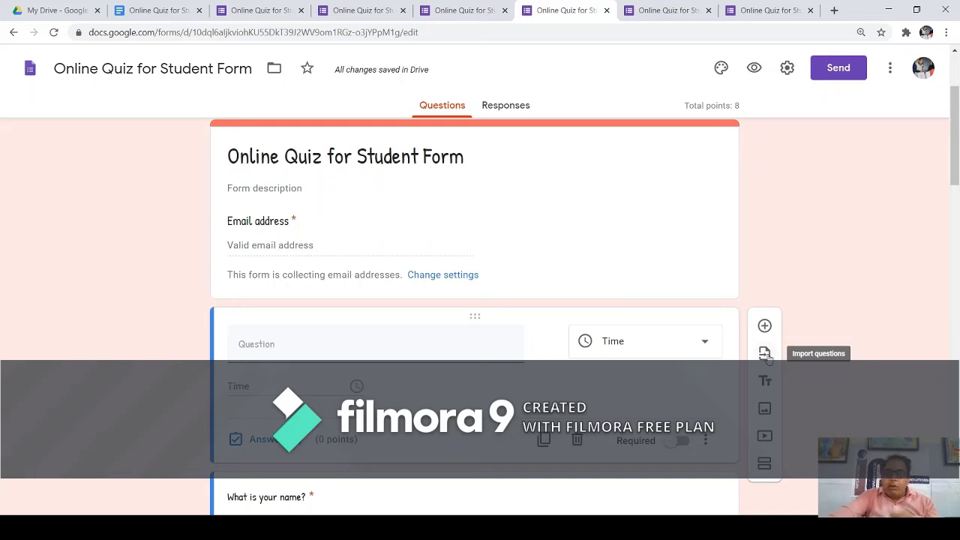
Choose the Online IP Quiz form as the source for importing questions.
{"action": "left_click", "coordinate": [765, 353]}
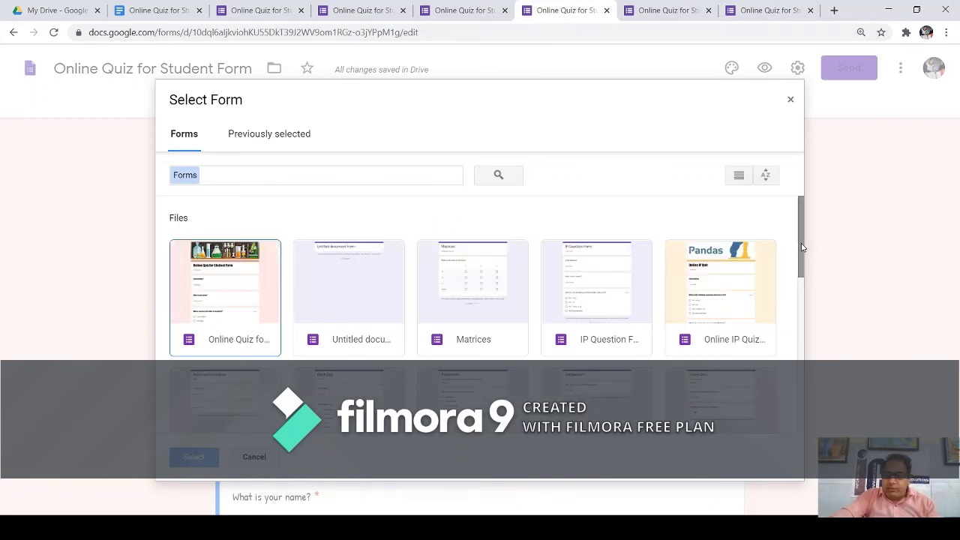
{"action": "left_click_drag", "start_coordinate": [802, 247], "coordinate": [804, 247]}
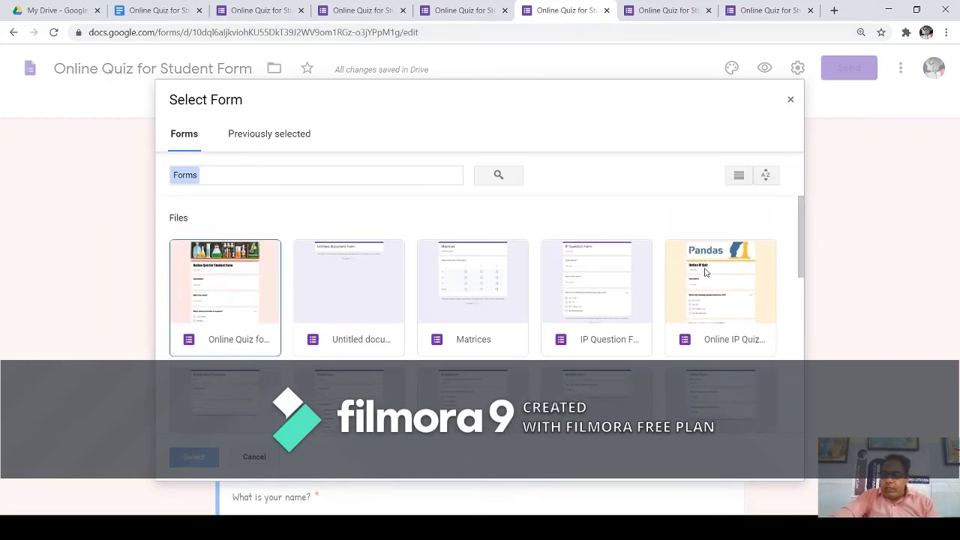
{"action": "left_click", "coordinate": [707, 277]}
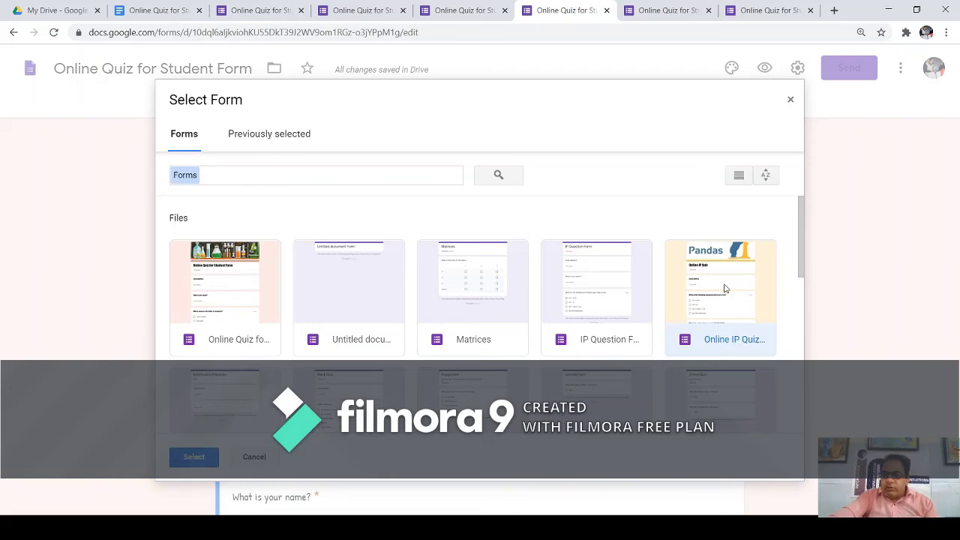
{"action": "scroll", "coordinate": [234, 393], "scroll_direction": "down", "scroll_amount": 1}
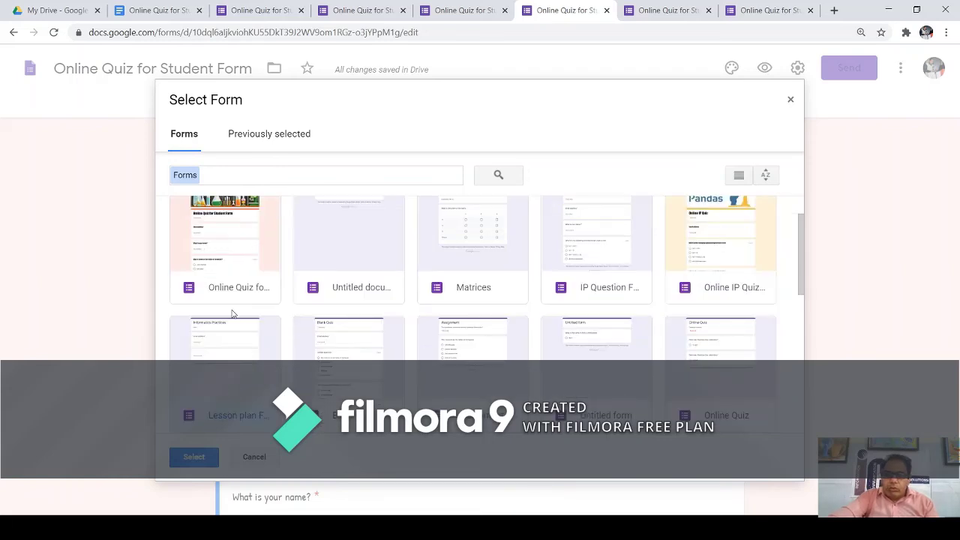
{"action": "left_click", "coordinate": [202, 252]}
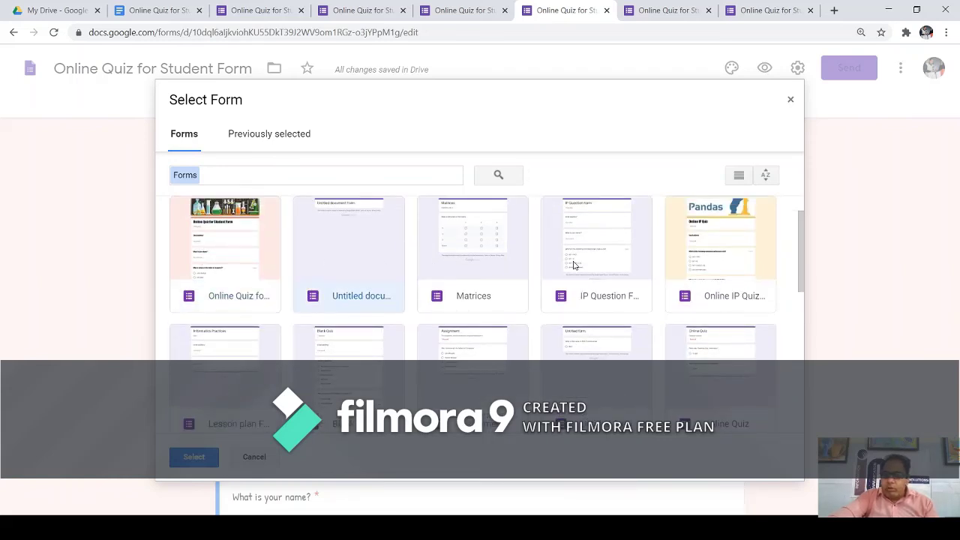
{"action": "left_click", "coordinate": [709, 255]}
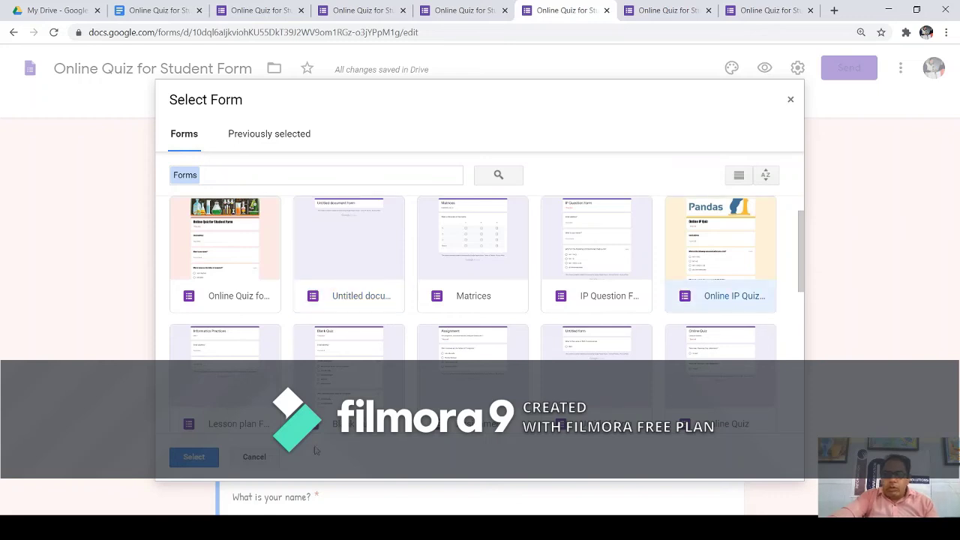
{"action": "left_click", "coordinate": [197, 457]}
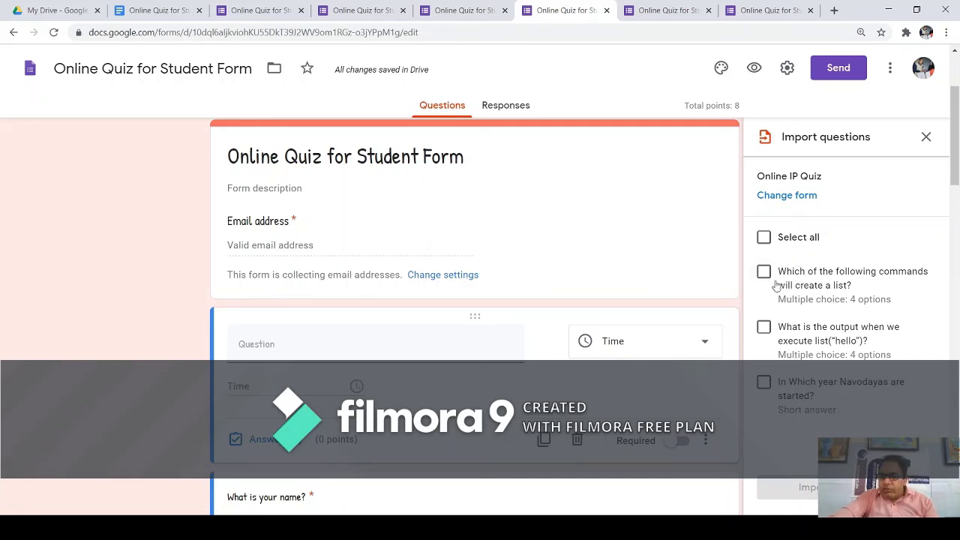
Select all Online IP Quiz questions and import them, raising the quiz total to 11 points.
{"action": "left_click", "coordinate": [763, 238]}
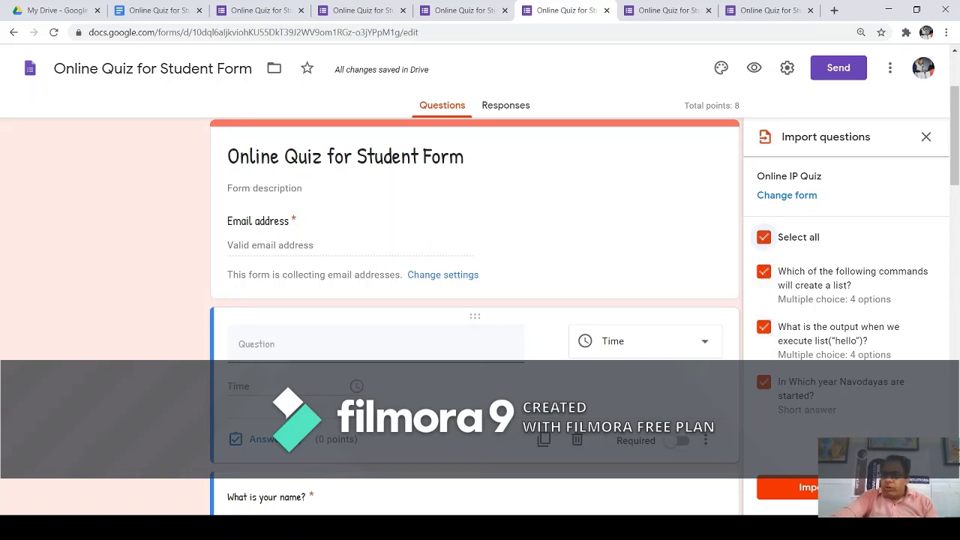
{"action": "left_click", "coordinate": [787, 487]}
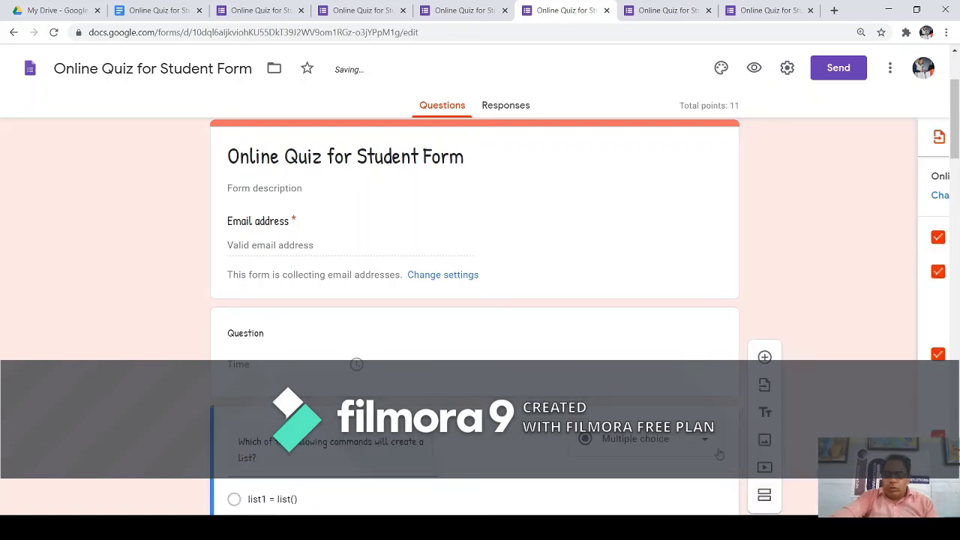
{"action": "scroll", "coordinate": [397, 304], "scroll_direction": "down", "scroll_amount": 10}
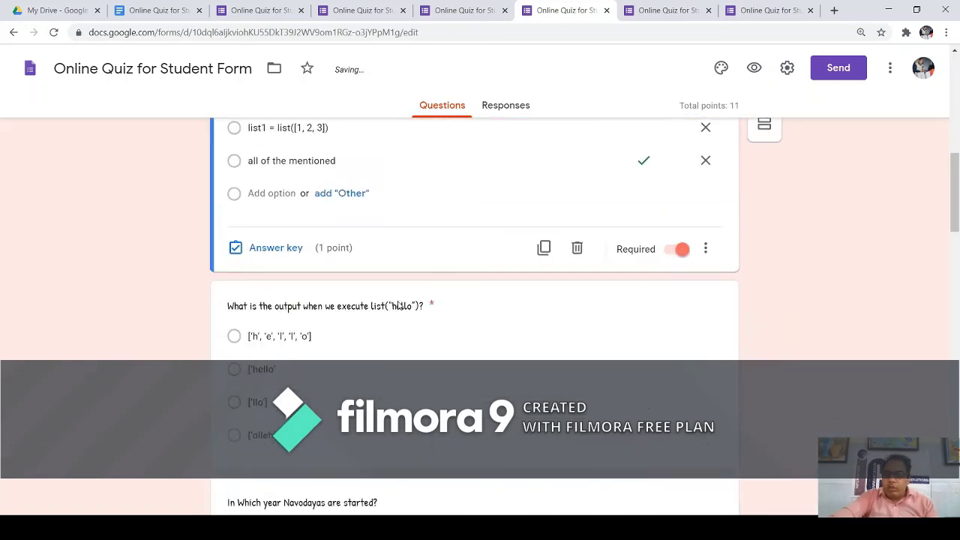
{"action": "scroll", "coordinate": [398, 303], "scroll_direction": "down", "scroll_amount": 10}
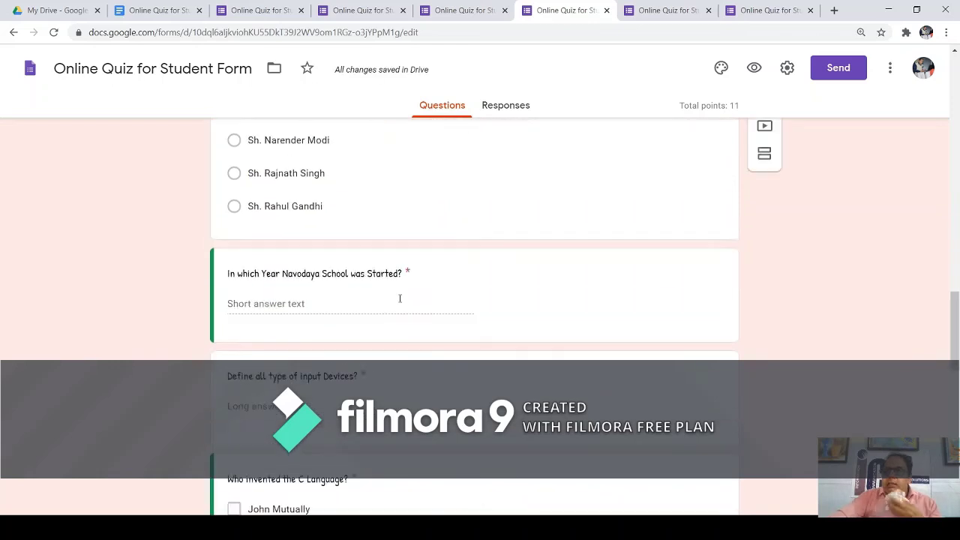
{"action": "scroll", "coordinate": [397, 304], "scroll_direction": "up", "scroll_amount": 1}
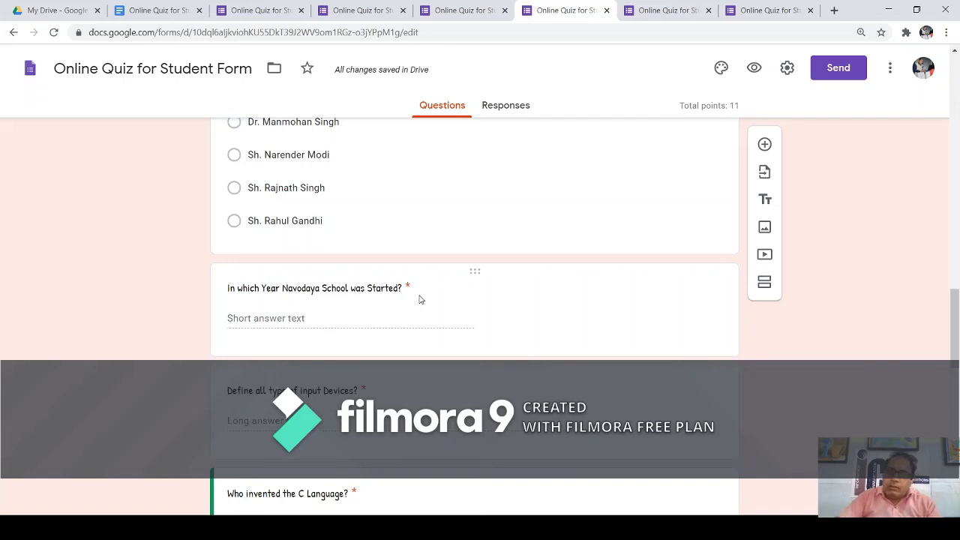
Add and then delete an untitled title section, then select the list1 = list() answer option.
{"action": "left_click", "coordinate": [765, 200]}
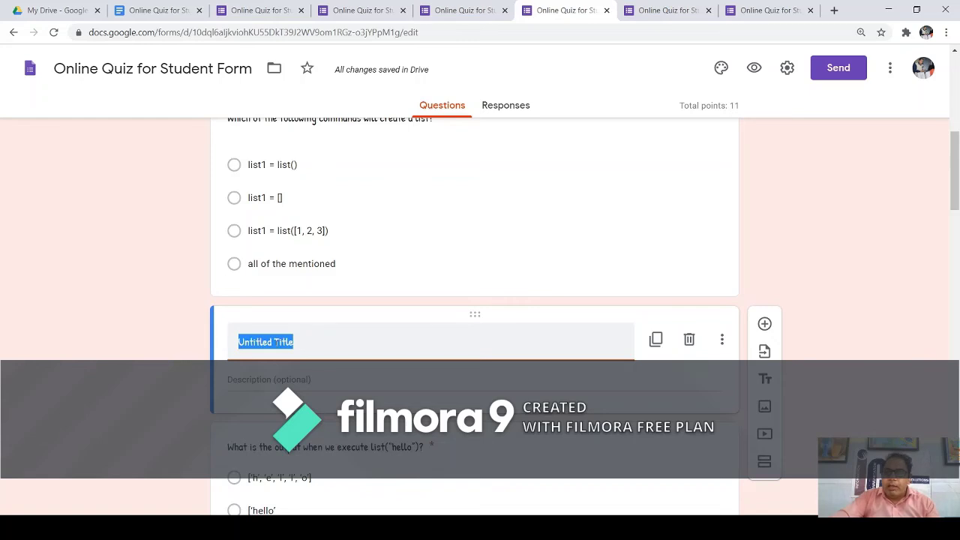
{"action": "left_click", "coordinate": [689, 340]}
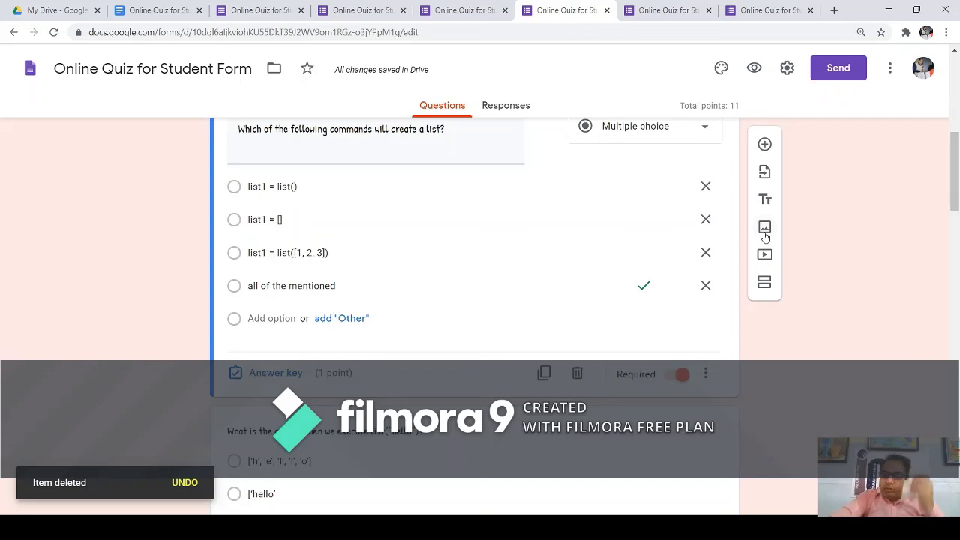
{"action": "left_click", "coordinate": [471, 186]}
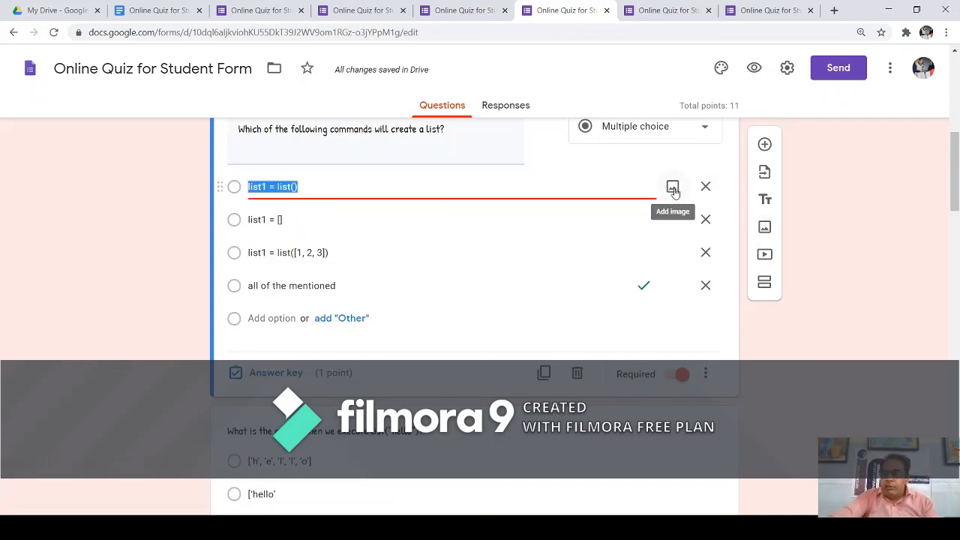
{"action": "scroll", "coordinate": [465, 214], "scroll_direction": "up", "scroll_amount": 7}
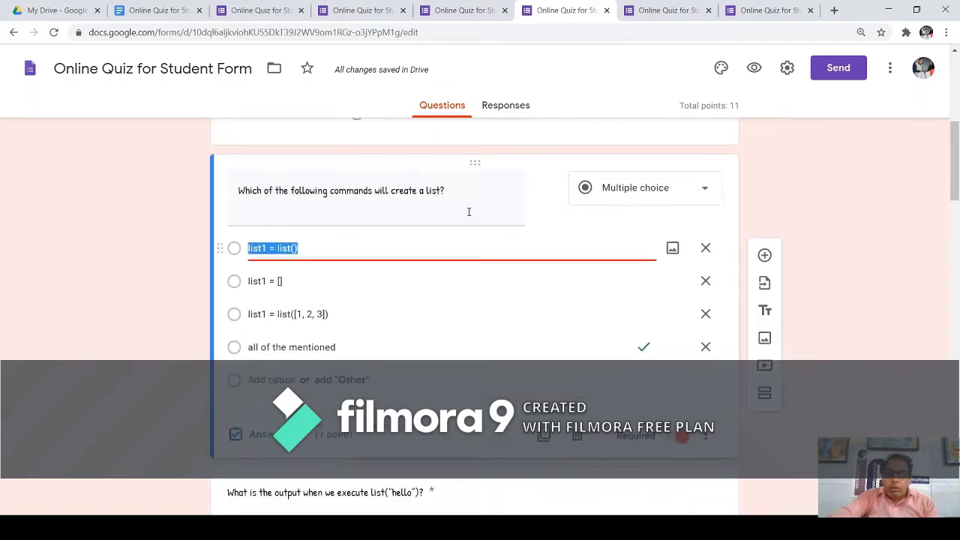
{"action": "scroll", "coordinate": [470, 216], "scroll_direction": "down", "scroll_amount": 12}
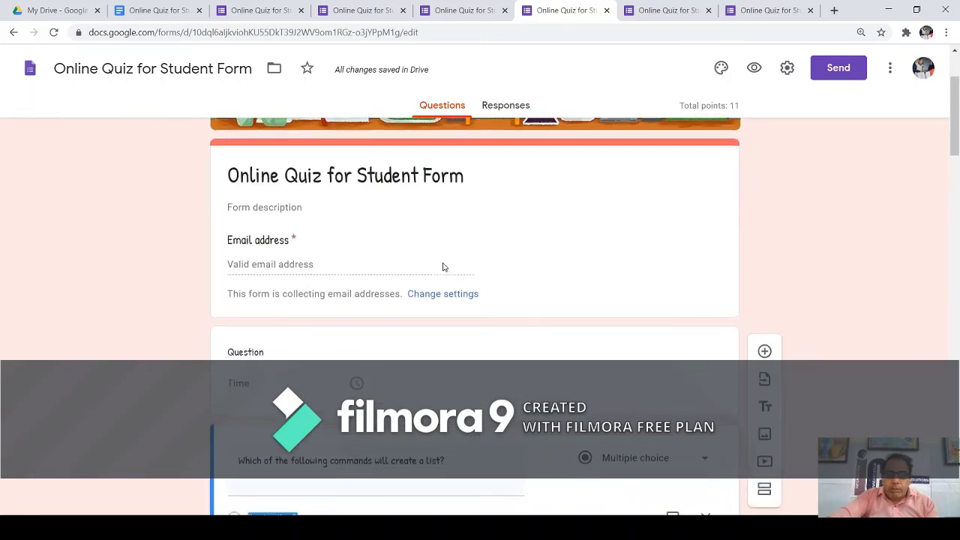
{"action": "scroll", "coordinate": [452, 256], "scroll_direction": "down", "scroll_amount": 3}
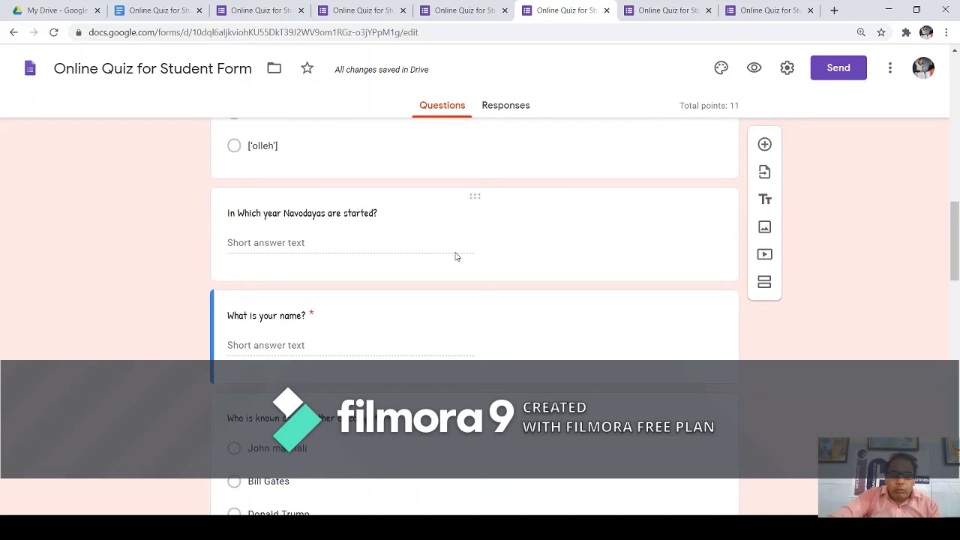
Finish the Navodayas year question and open the list("hello") question above it.
{"action": "left_click", "coordinate": [409, 215]}
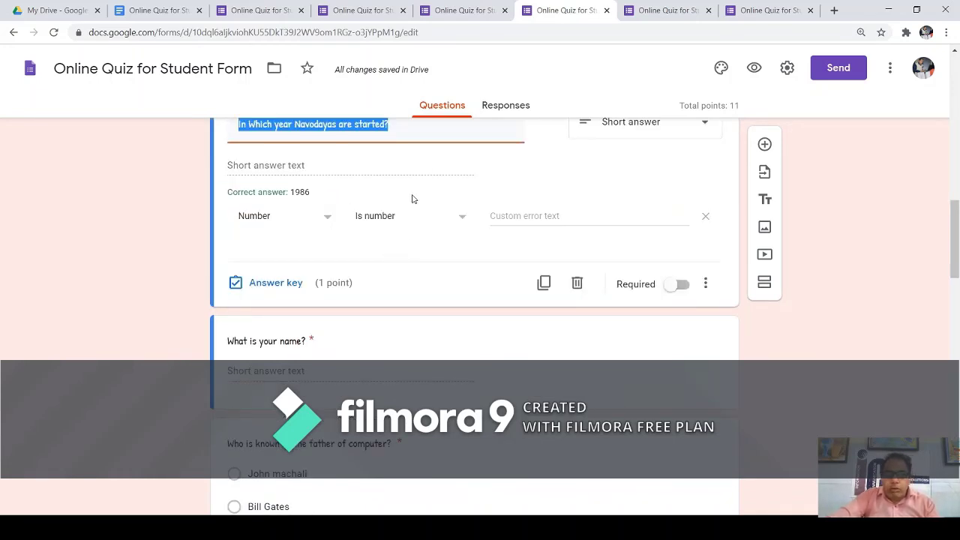
{"action": "left_click", "coordinate": [446, 174]}
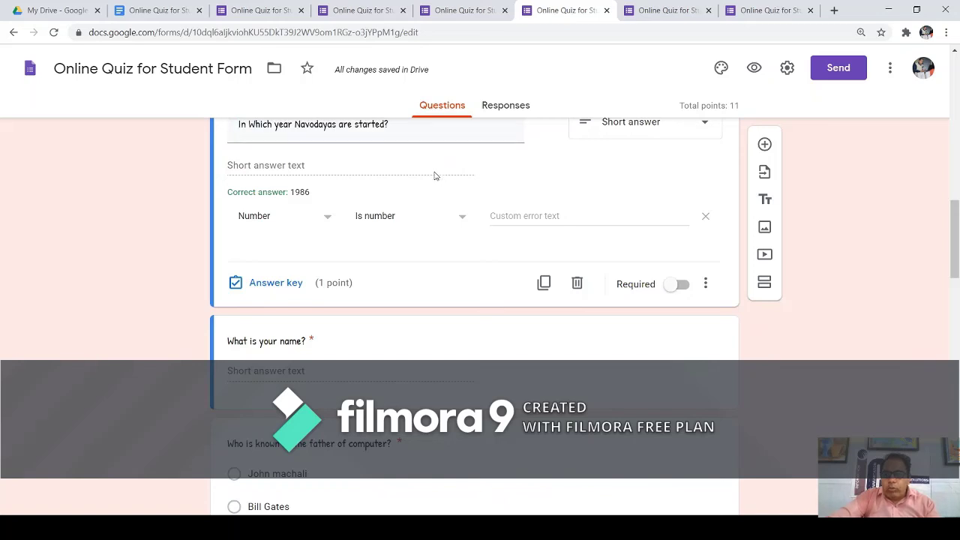
{"action": "scroll", "coordinate": [431, 197], "scroll_direction": "up", "scroll_amount": 3}
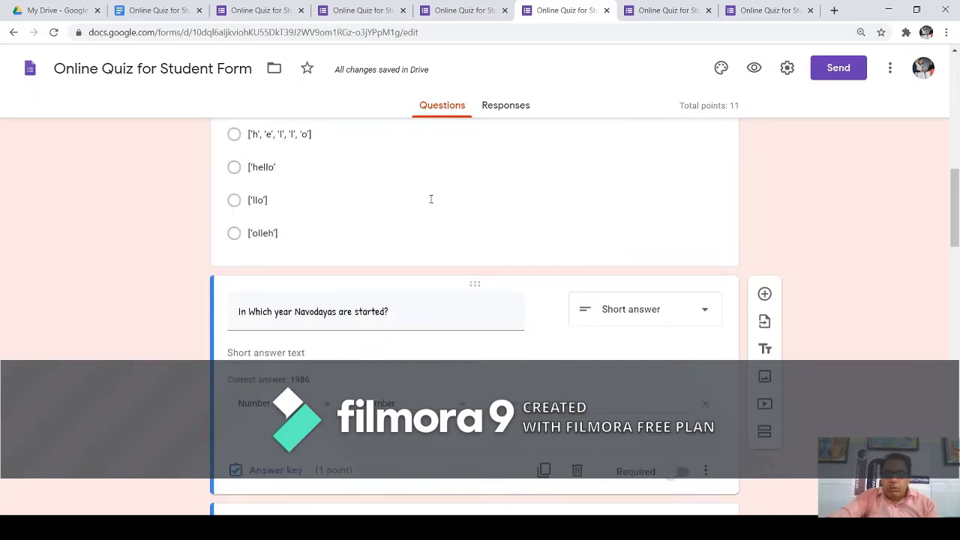
{"action": "left_click", "coordinate": [392, 180]}
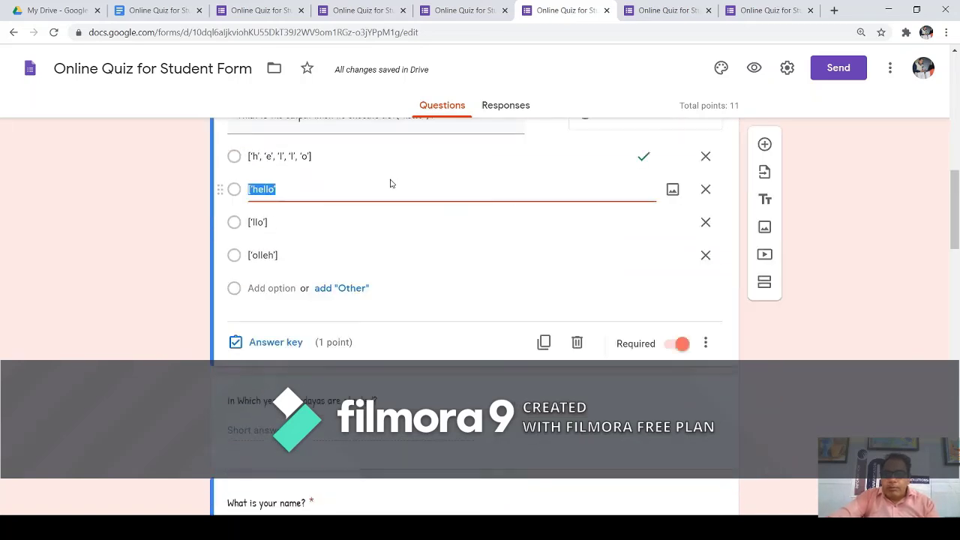
Upload an image file from the computer onto the ['hello'] answer option.
{"action": "left_click", "coordinate": [672, 193]}
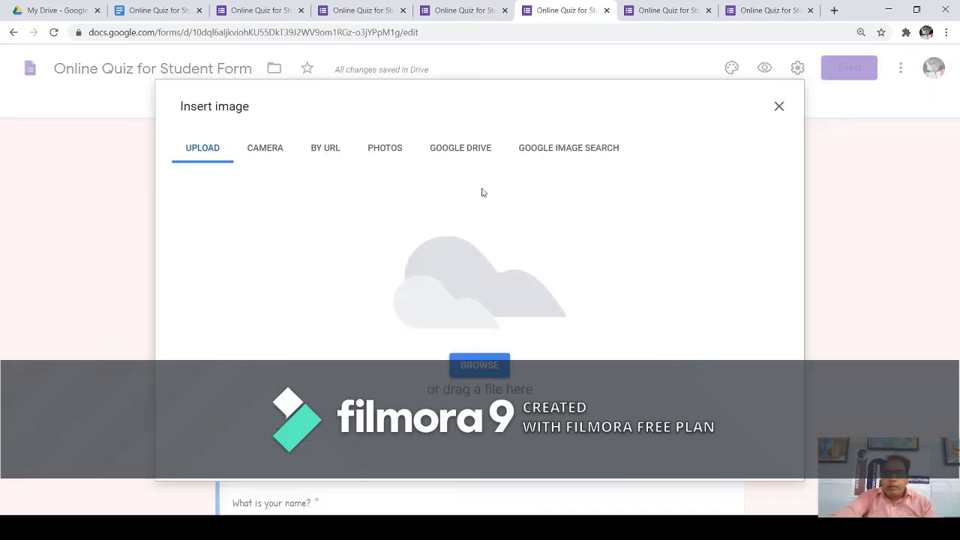
{"action": "left_click", "coordinate": [488, 358]}
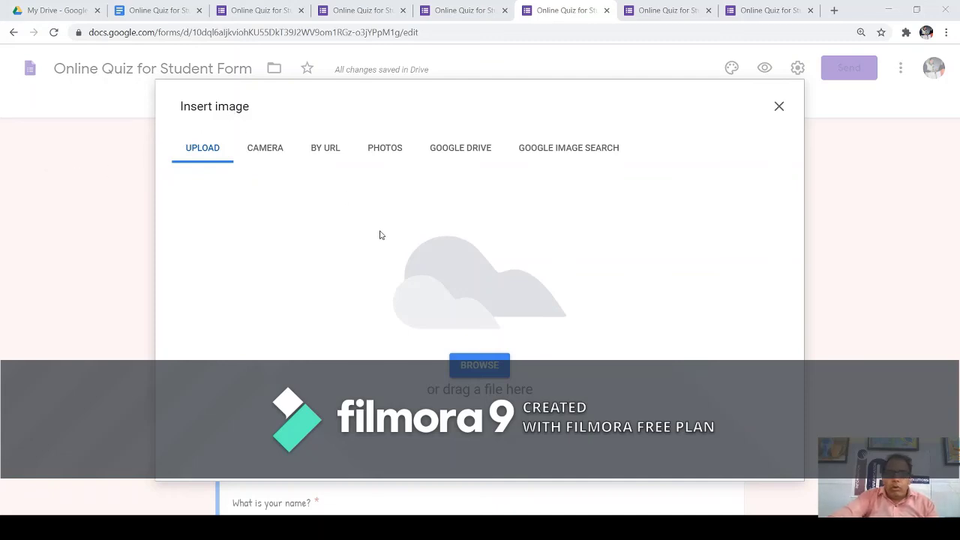
{"action": "key", "text": "Return"}
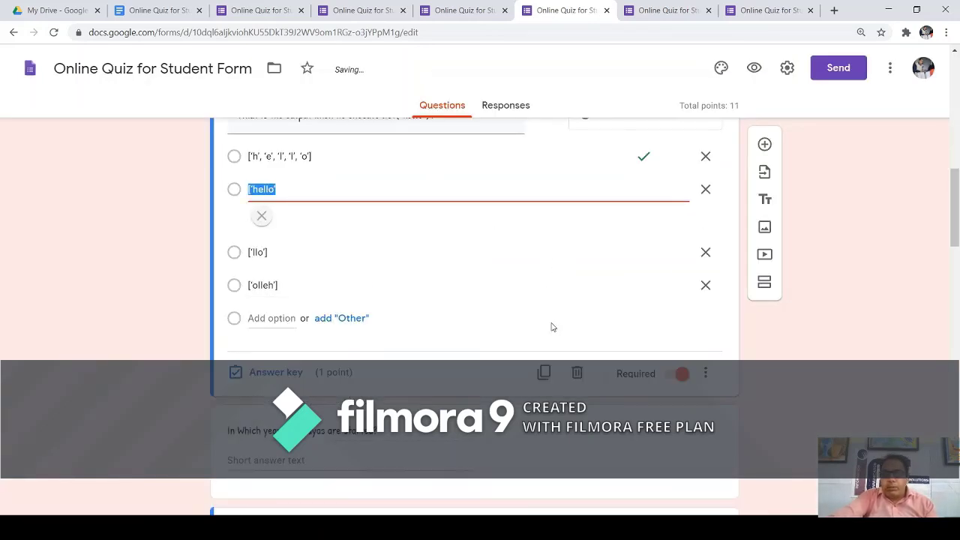
{"action": "scroll", "coordinate": [515, 266], "scroll_direction": "down", "scroll_amount": 6}
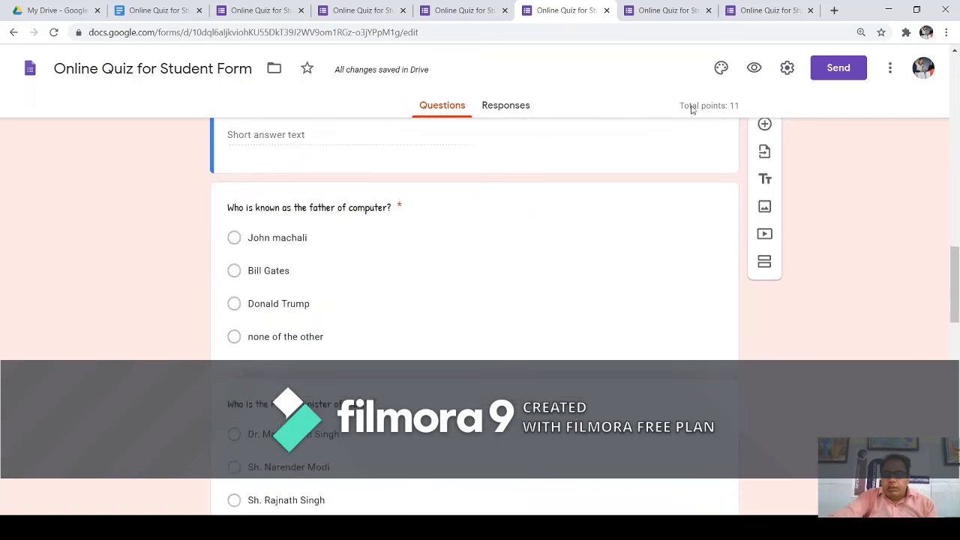
Preview the quiz and check the picture on the ['hello'] answer option.
{"action": "left_click", "coordinate": [754, 70]}
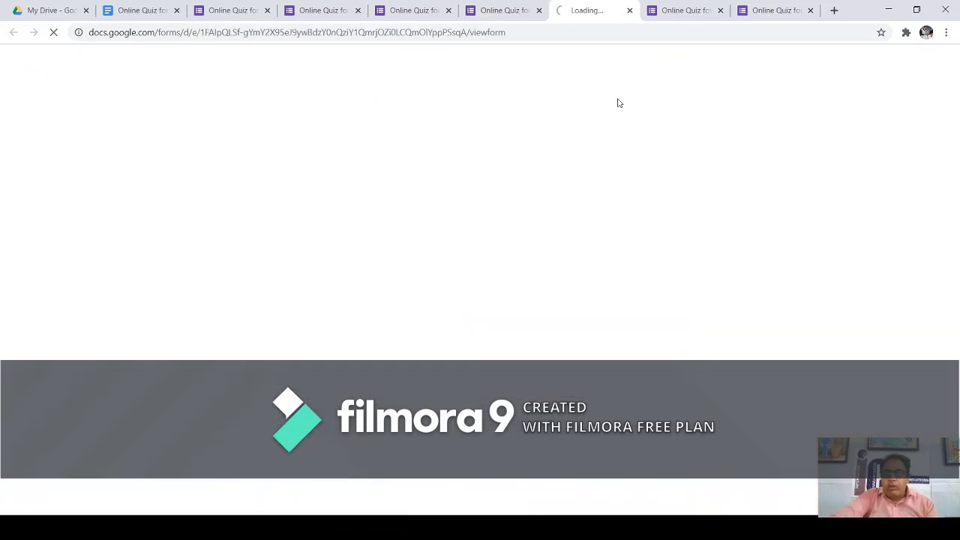
{"action": "scroll", "coordinate": [557, 262], "scroll_direction": "down", "scroll_amount": 7}
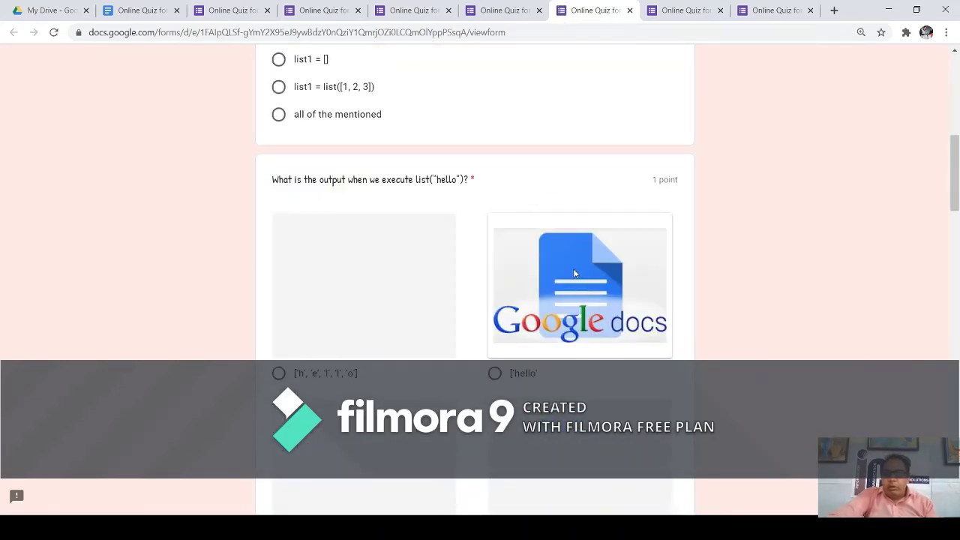
{"action": "scroll", "coordinate": [574, 273], "scroll_direction": "down", "scroll_amount": 3}
{"action": "scroll", "coordinate": [573, 271], "scroll_direction": "up", "scroll_amount": 4}
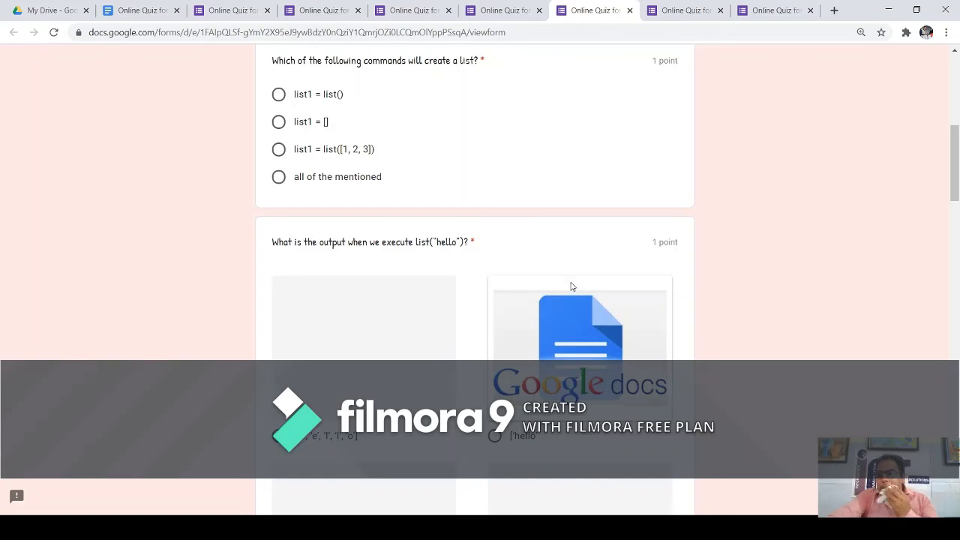
Close the extra preview tabs and return to the form editor.
{"action": "left_click", "coordinate": [630, 11]}
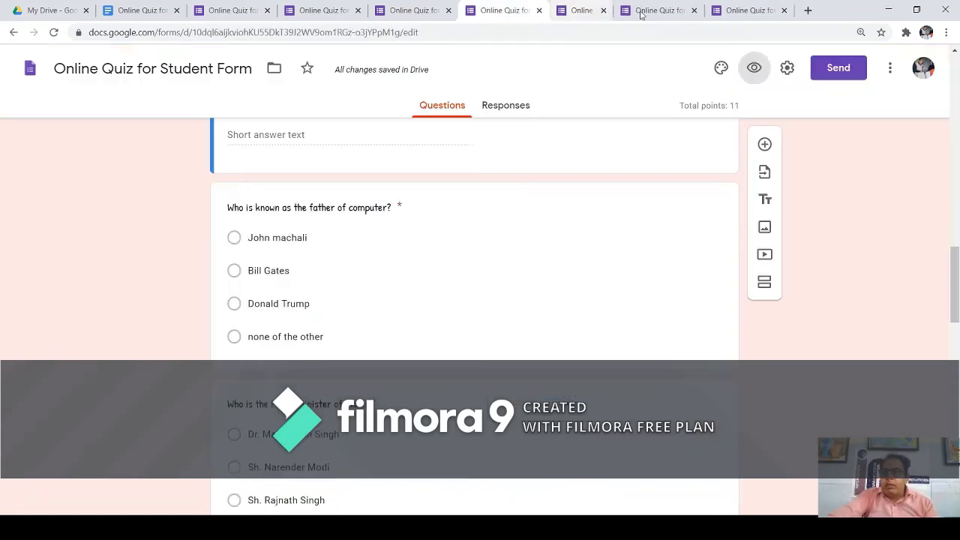
{"action": "left_click", "coordinate": [615, 11]}
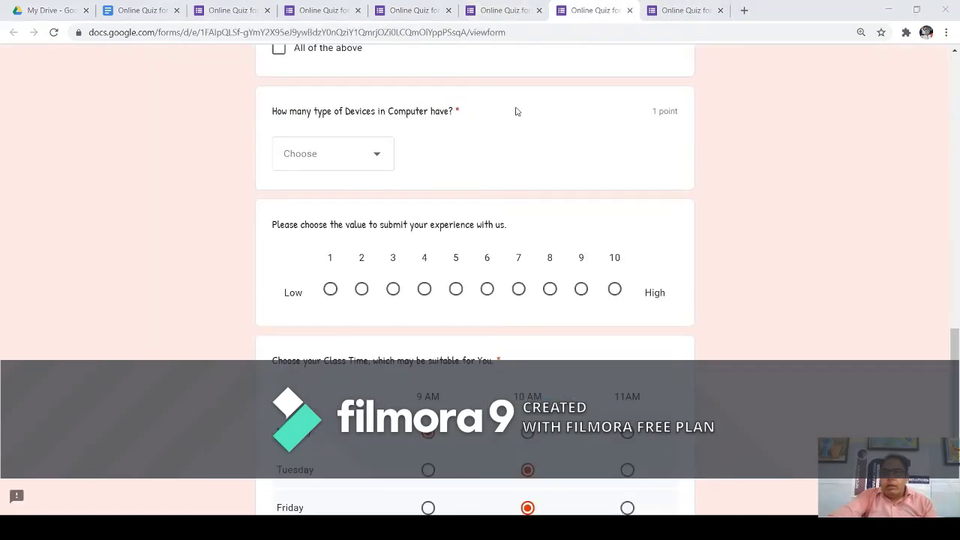
{"action": "key", "text": "ctrl+w"}
{"action": "left_click", "coordinate": [633, 11]}
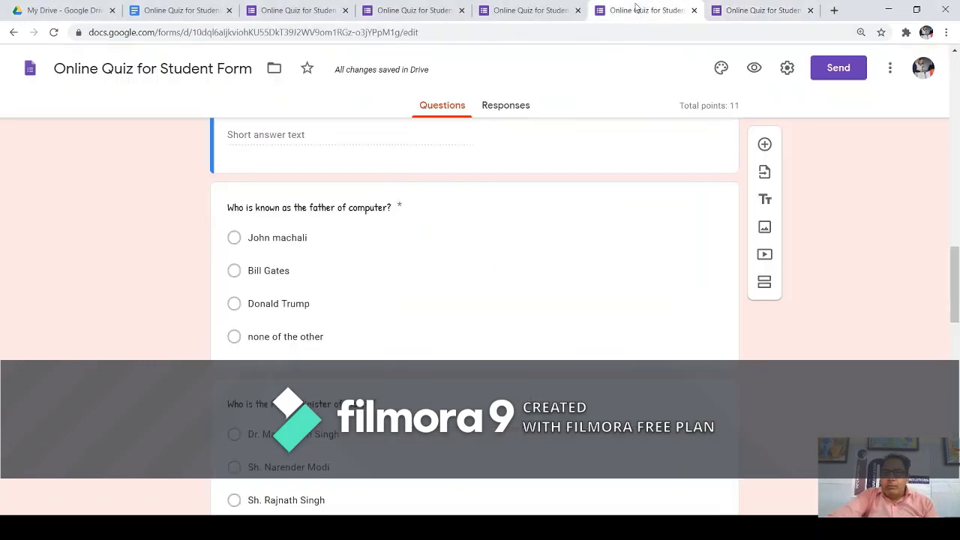
Review the imported questions, then bring up Send form with subject 'Online Quiz for Student Form'.
{"action": "scroll", "coordinate": [420, 212], "scroll_direction": "down", "scroll_amount": 4}
{"action": "scroll", "coordinate": [450, 211], "scroll_direction": "up", "scroll_amount": 4}
{"action": "scroll", "coordinate": [635, 263], "scroll_direction": "down", "scroll_amount": 2}
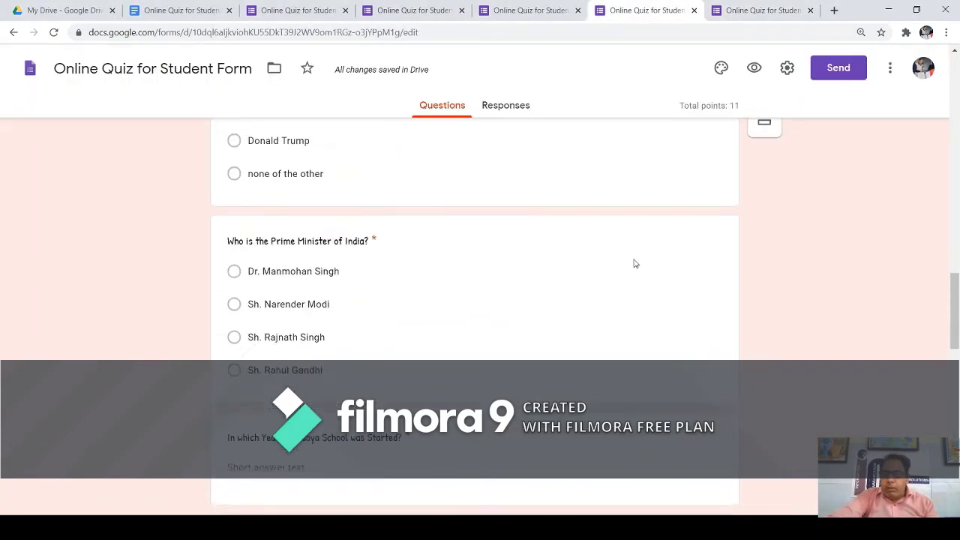
{"action": "scroll", "coordinate": [692, 225], "scroll_direction": "up", "scroll_amount": 1}
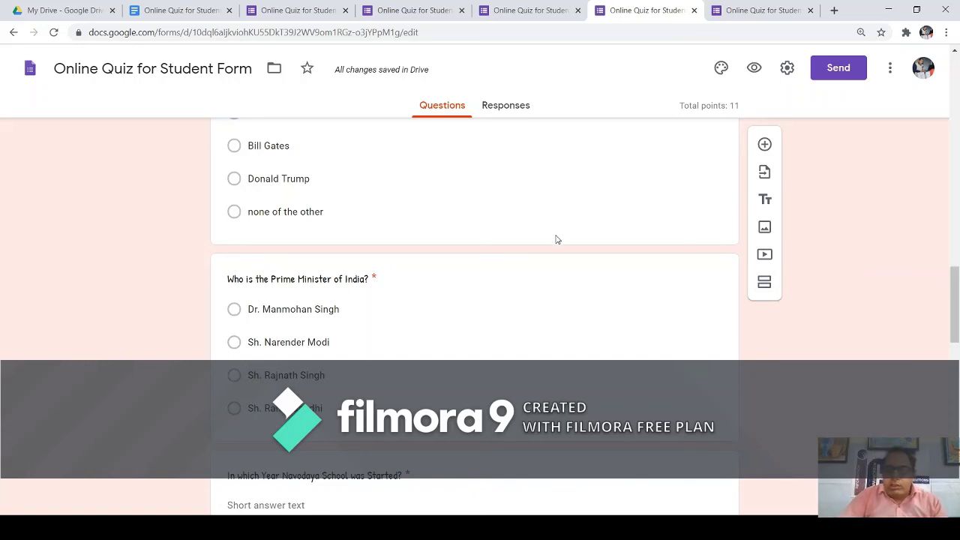
{"action": "scroll", "coordinate": [551, 241], "scroll_direction": "down", "scroll_amount": 10}
{"action": "scroll", "coordinate": [548, 243], "scroll_direction": "down", "scroll_amount": 5}
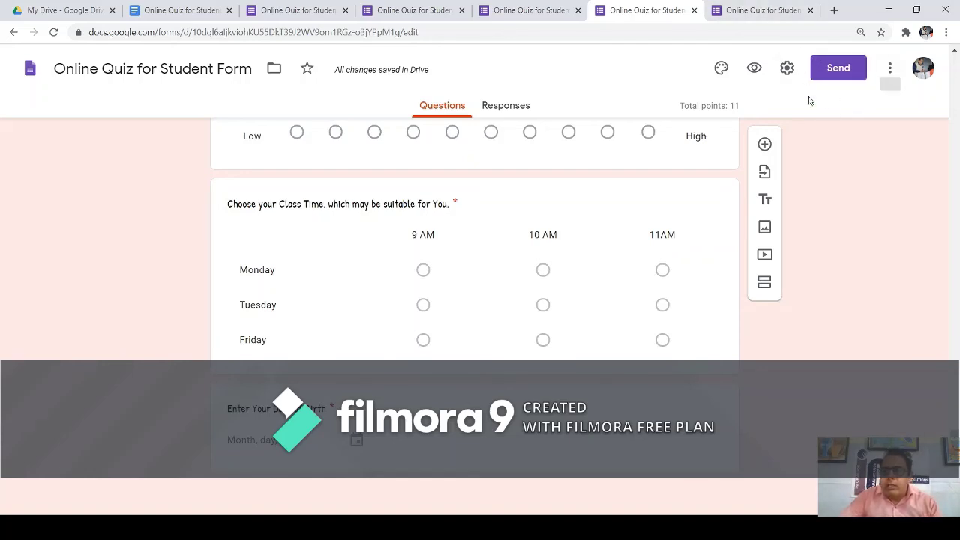
{"action": "left_click", "coordinate": [840, 69]}
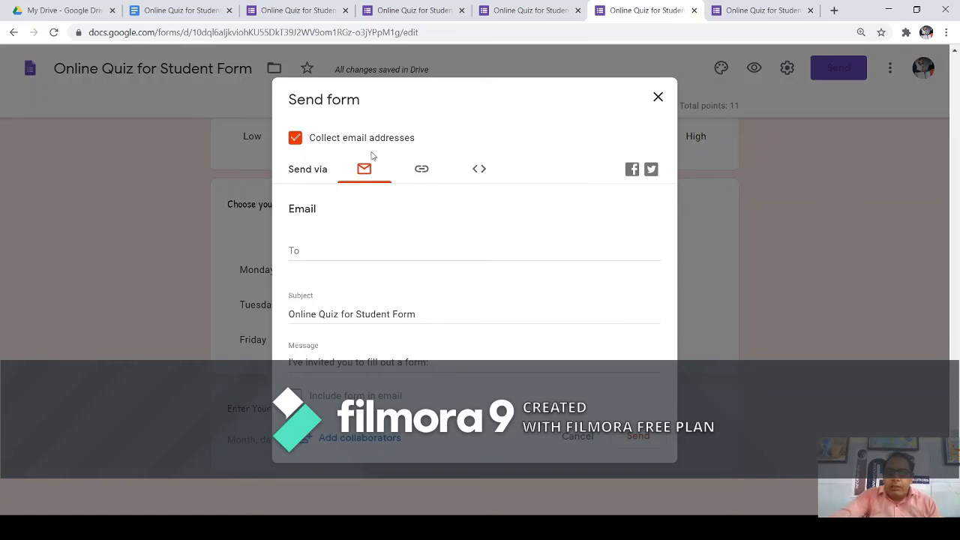
Copy the quiz's shareable link from the Send form link option, then switch to My Drive.
{"action": "left_click", "coordinate": [344, 252]}
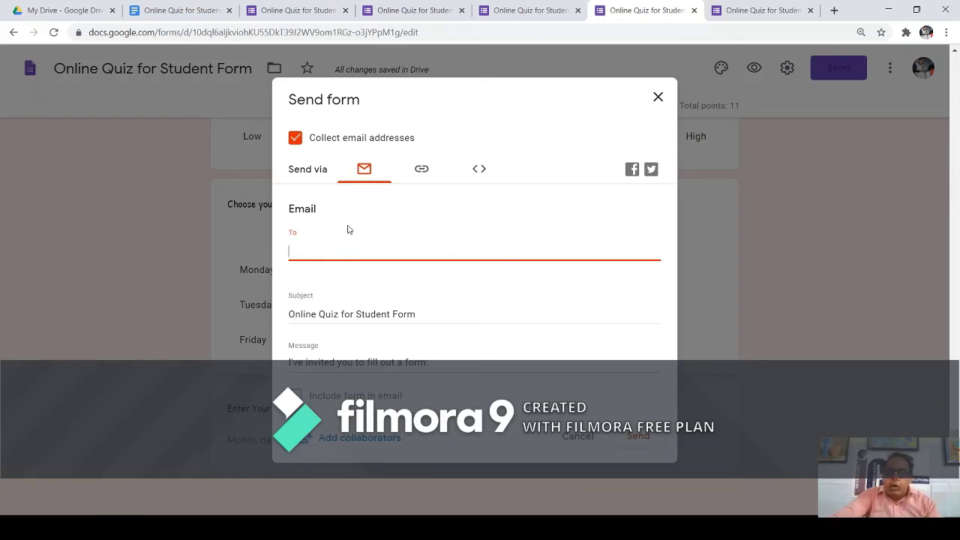
{"action": "left_click", "coordinate": [422, 171]}
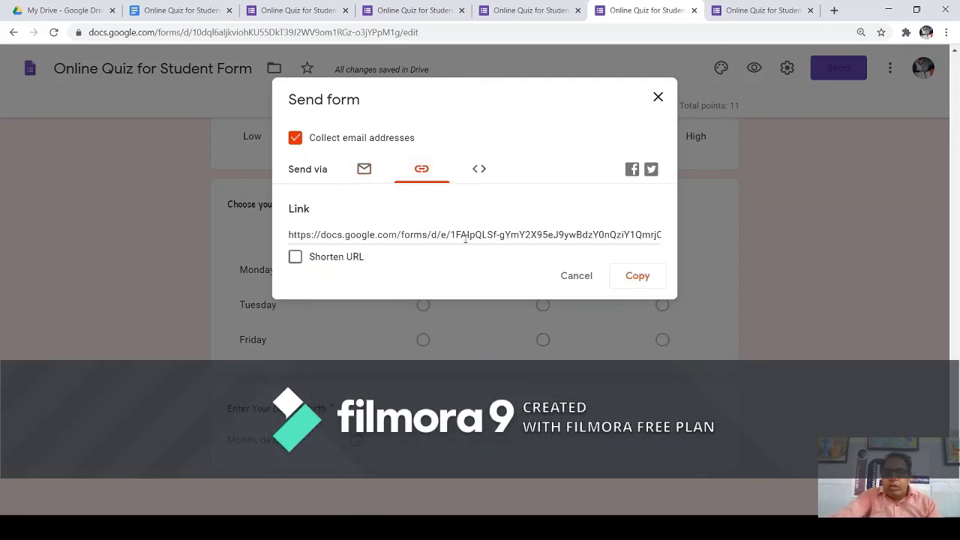
{"action": "left_click", "coordinate": [637, 279]}
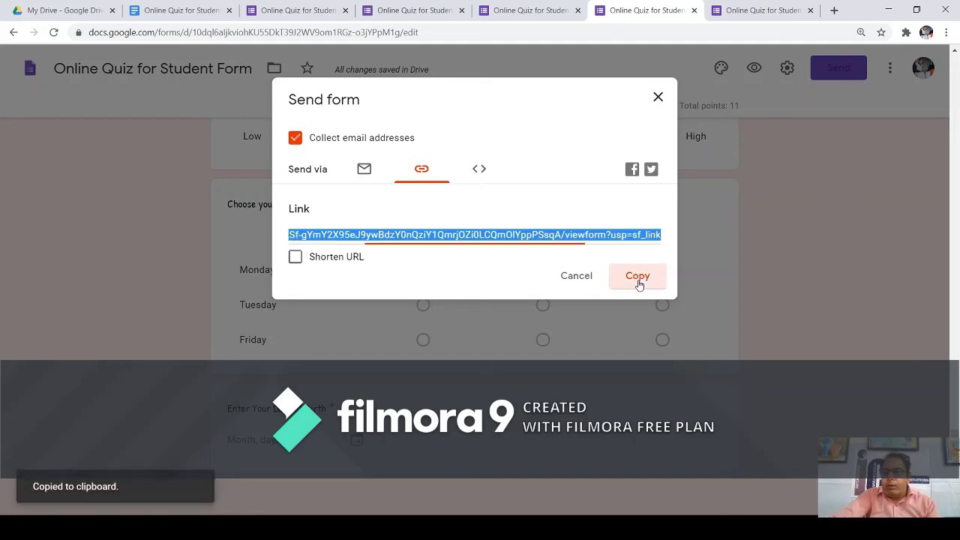
{"action": "left_click", "coordinate": [72, 15]}
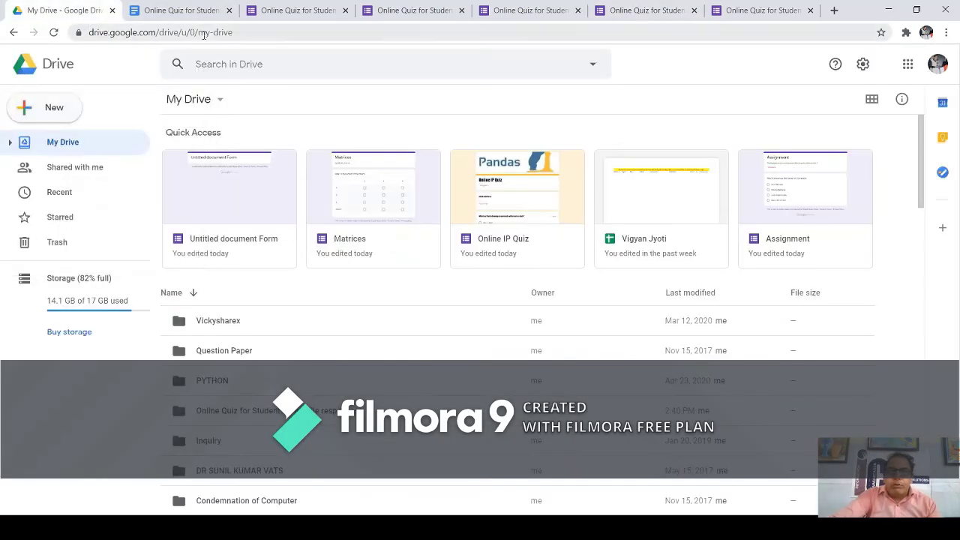
Load gmail.com in the last browser tab.
{"action": "left_click", "coordinate": [778, 12]}
{"action": "left_click", "coordinate": [733, 31]}
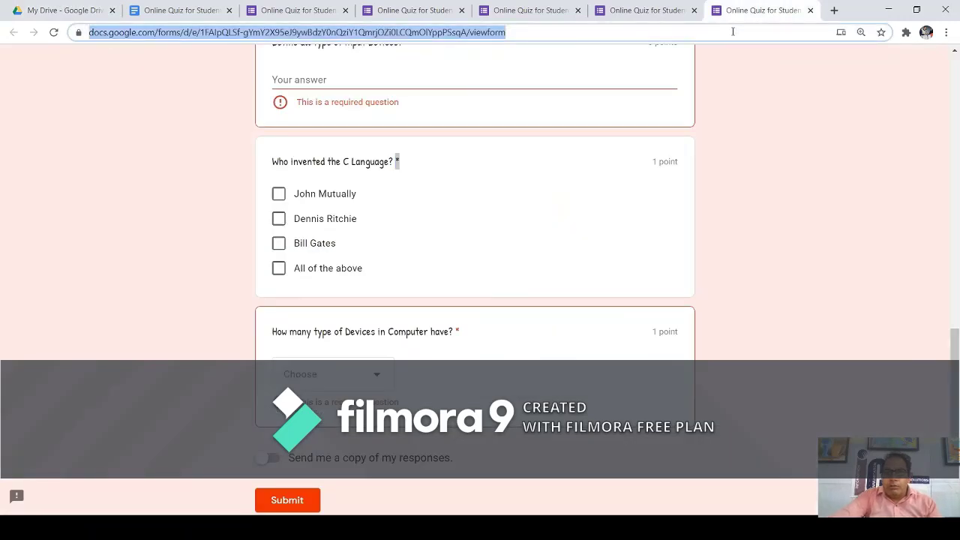
{"action": "type", "text": "gmail.com"}
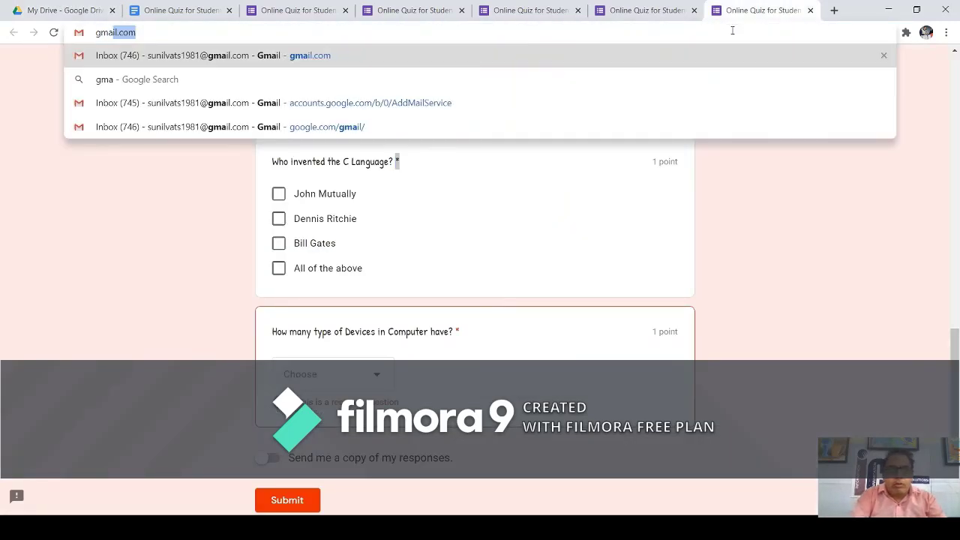
{"action": "key", "text": "Return"}
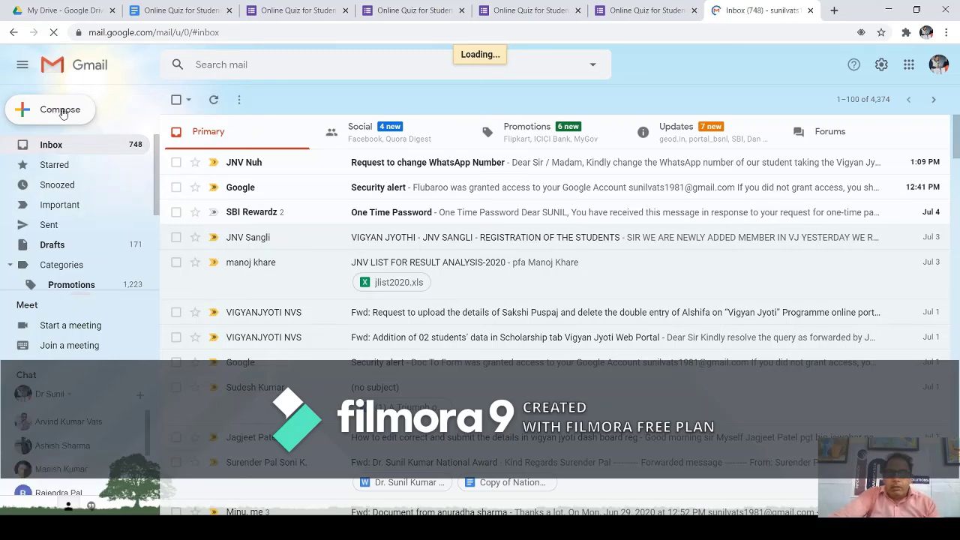
Compose a new email with the copied form link pasted into its body, then return to Forms.
{"action": "left_click", "coordinate": [63, 111]}
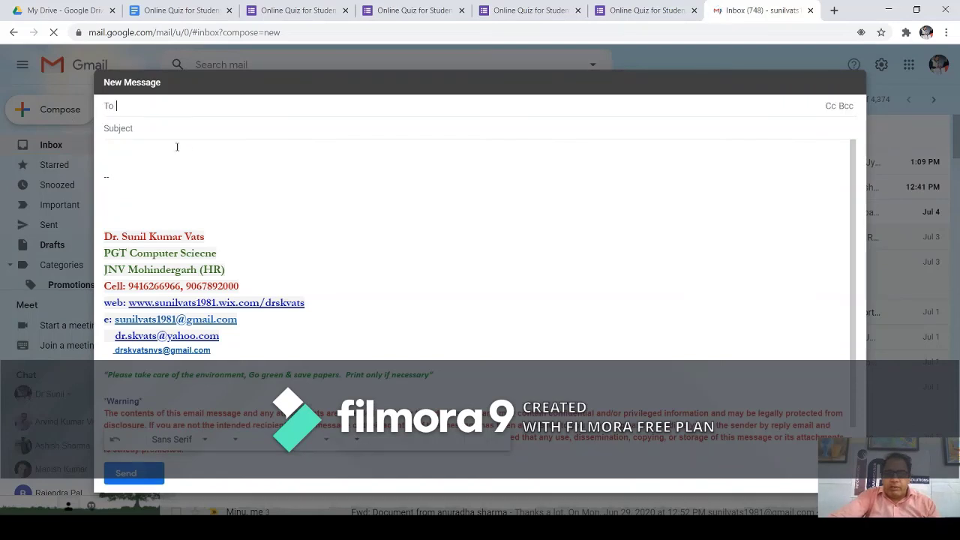
{"action": "left_click", "coordinate": [174, 159]}
{"action": "key", "text": "ctrl+v"}
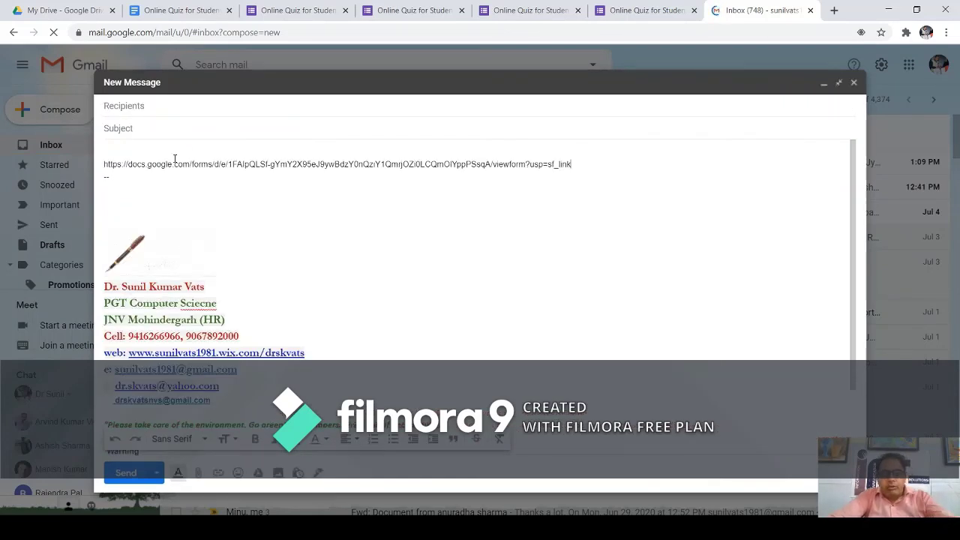
{"action": "left_click_drag", "start_coordinate": [573, 165], "coordinate": [236, 145]}
{"action": "left_click", "coordinate": [657, 14]}
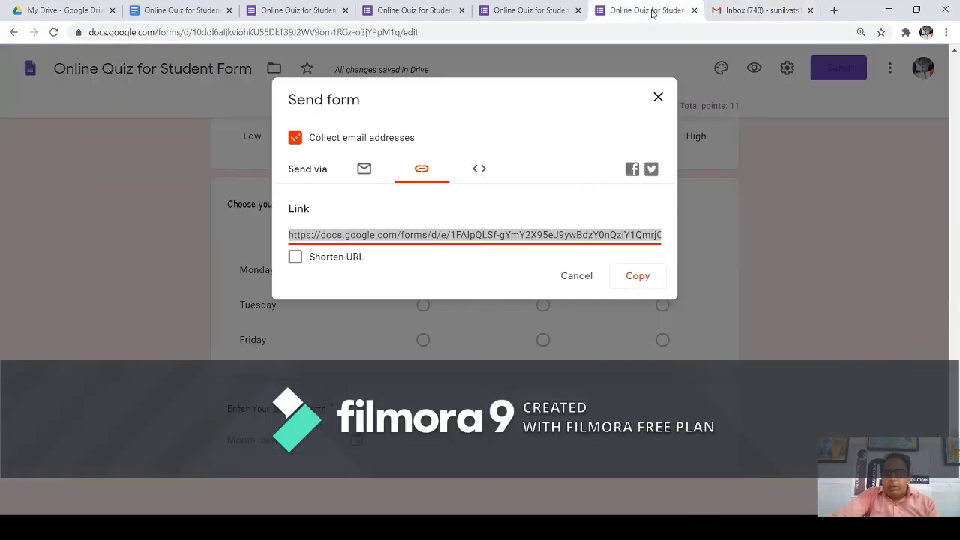
View the form's Embed HTML iframe code, sized 640 px wide by 3847 px high.
{"action": "left_click", "coordinate": [480, 171]}
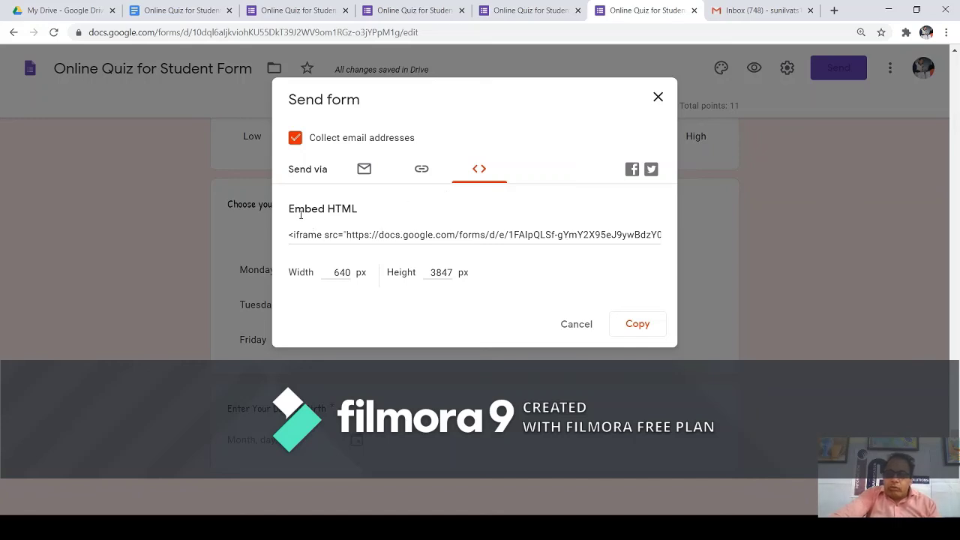
{"action": "left_click_drag", "start_coordinate": [285, 216], "coordinate": [347, 221]}
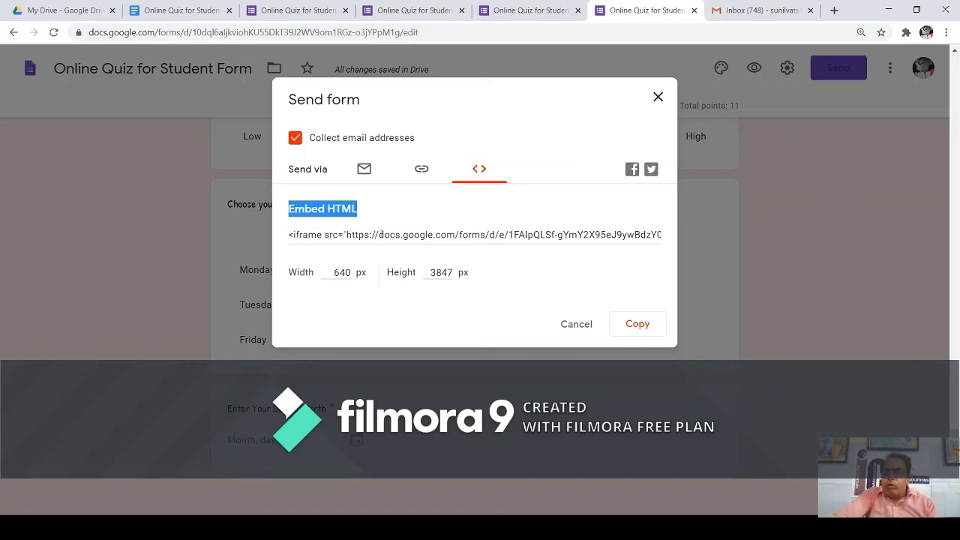
{"action": "left_click", "coordinate": [381, 234]}
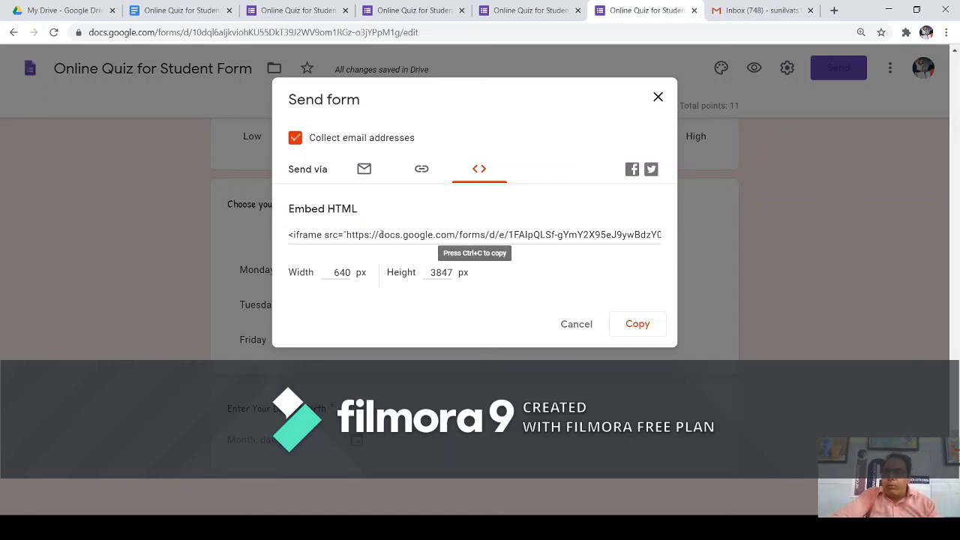
{"action": "left_click", "coordinate": [345, 275]}
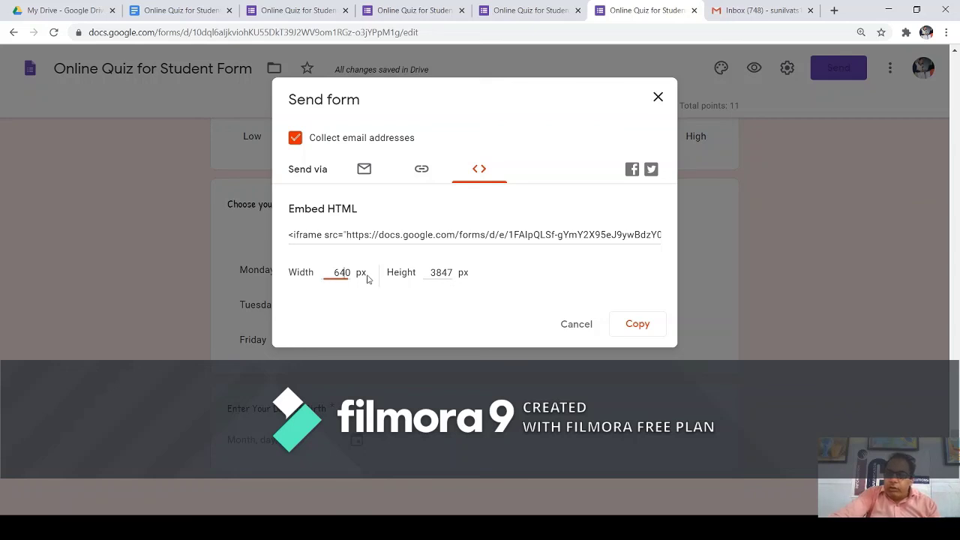
{"action": "left_click", "coordinate": [436, 272]}
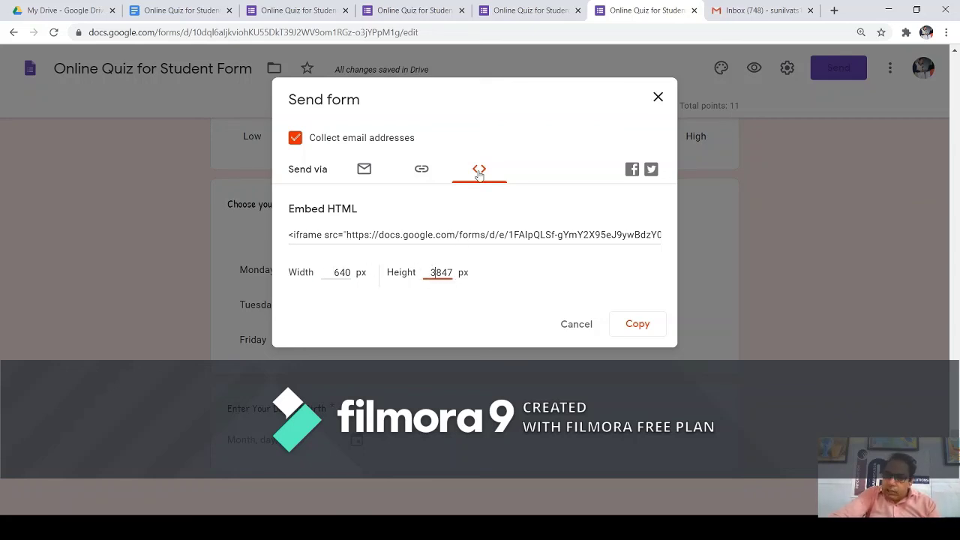
Start a Facebook share post for the quiz, then return and cancel the Send form dialog.
{"action": "left_click", "coordinate": [632, 170]}
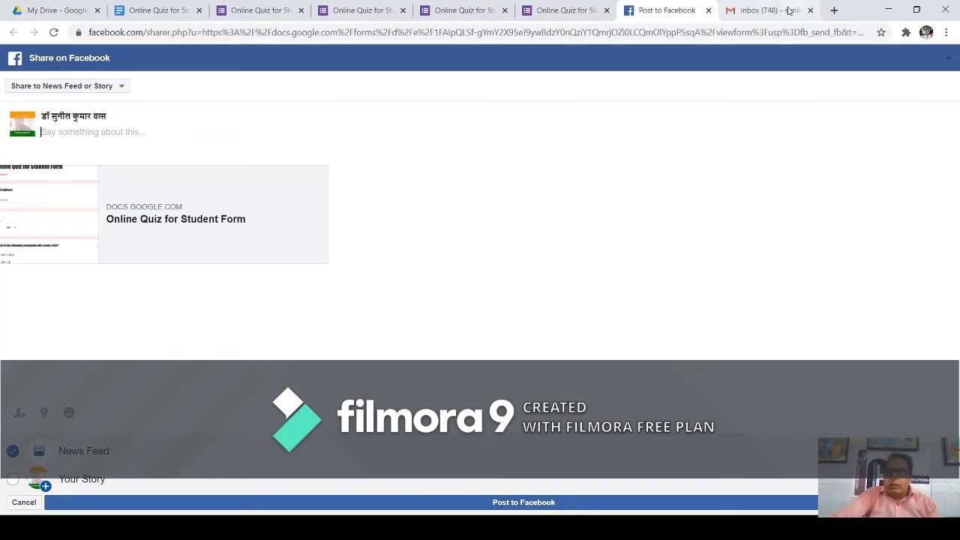
{"action": "left_click", "coordinate": [574, 11]}
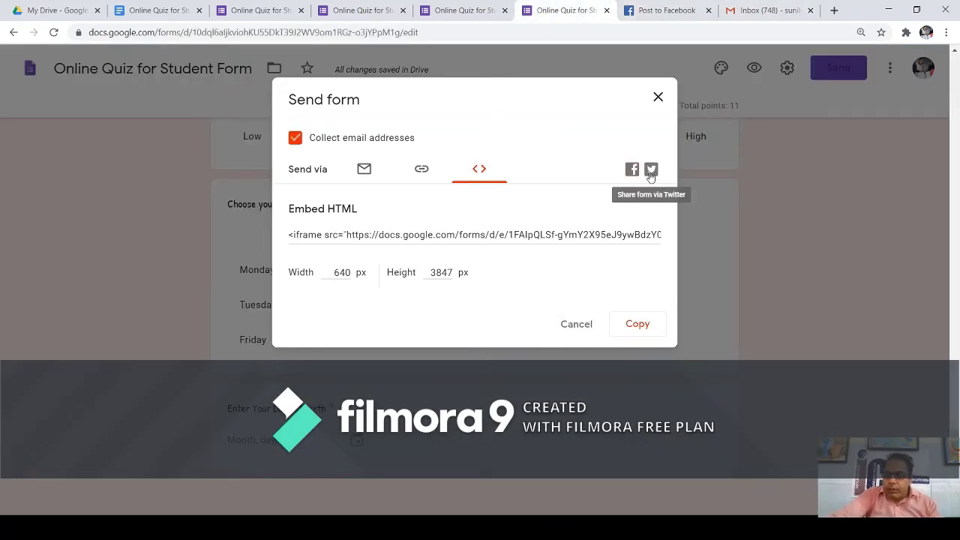
{"action": "left_click", "coordinate": [576, 324]}
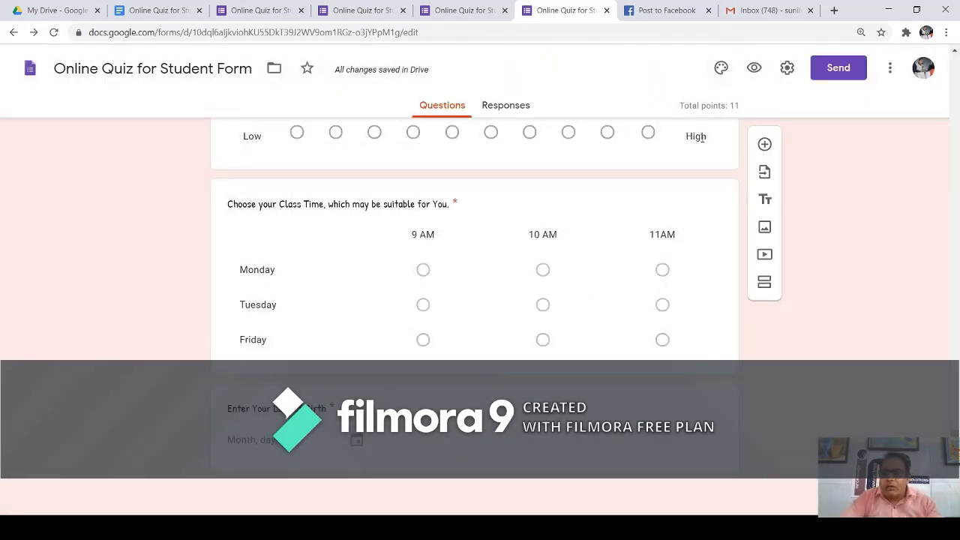
Open the form preview, close the Facebook tab, and enter the respondent's email address.
{"action": "left_click", "coordinate": [754, 68]}
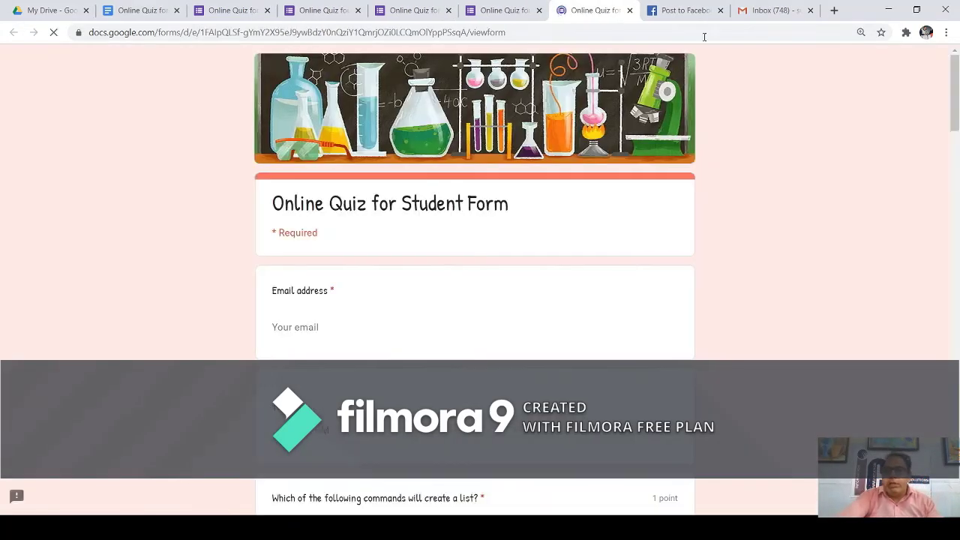
{"action": "left_click", "coordinate": [720, 10]}
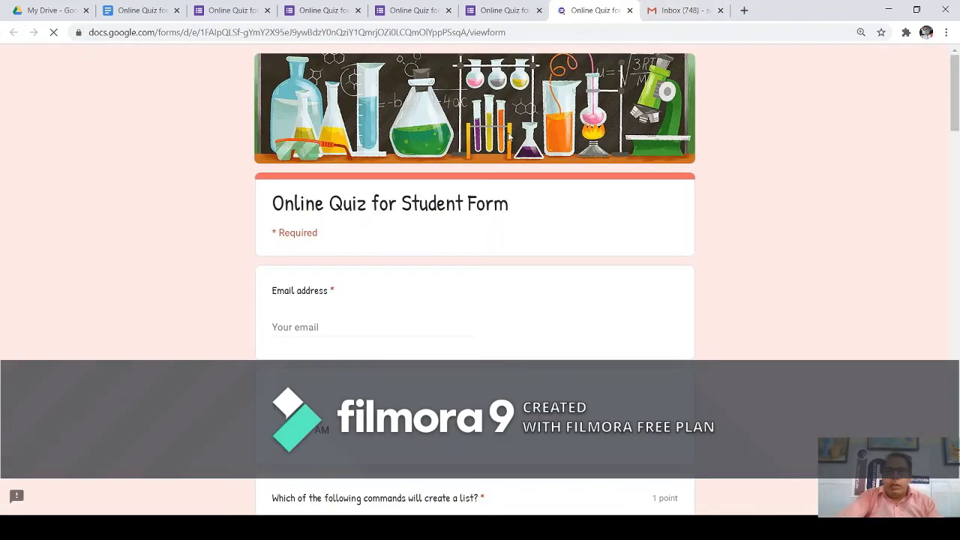
{"action": "scroll", "coordinate": [439, 237], "scroll_direction": "down", "scroll_amount": 2}
{"action": "scroll", "coordinate": [407, 195], "scroll_direction": "up", "scroll_amount": 1}
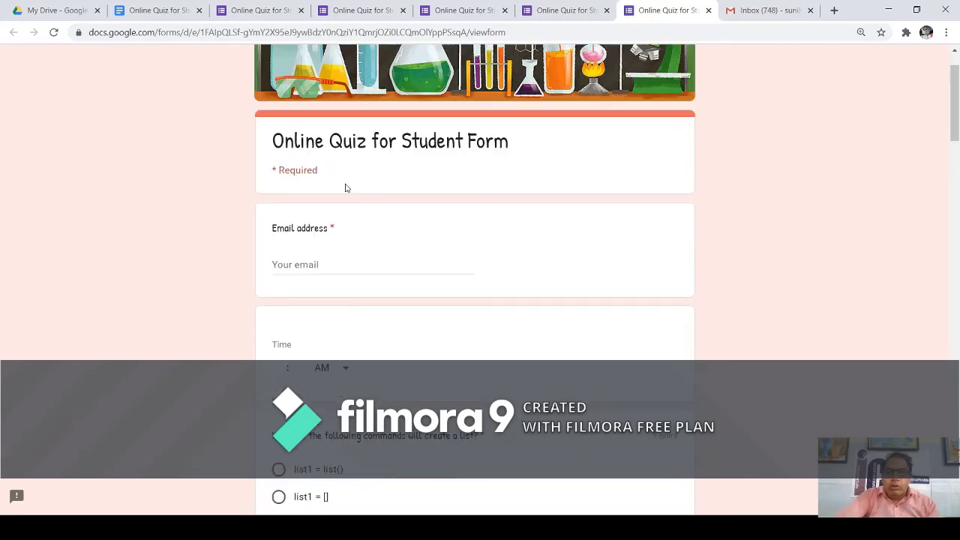
{"action": "left_click", "coordinate": [299, 269]}
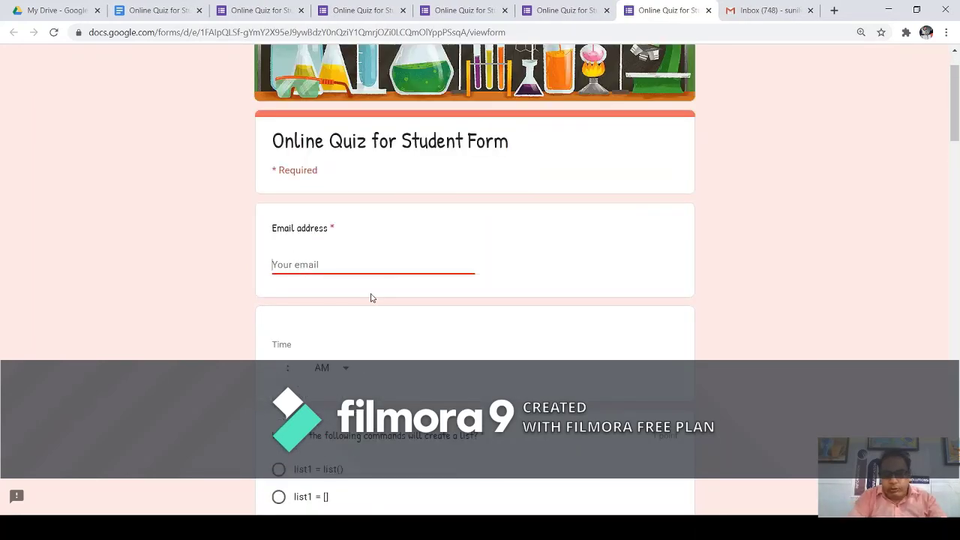
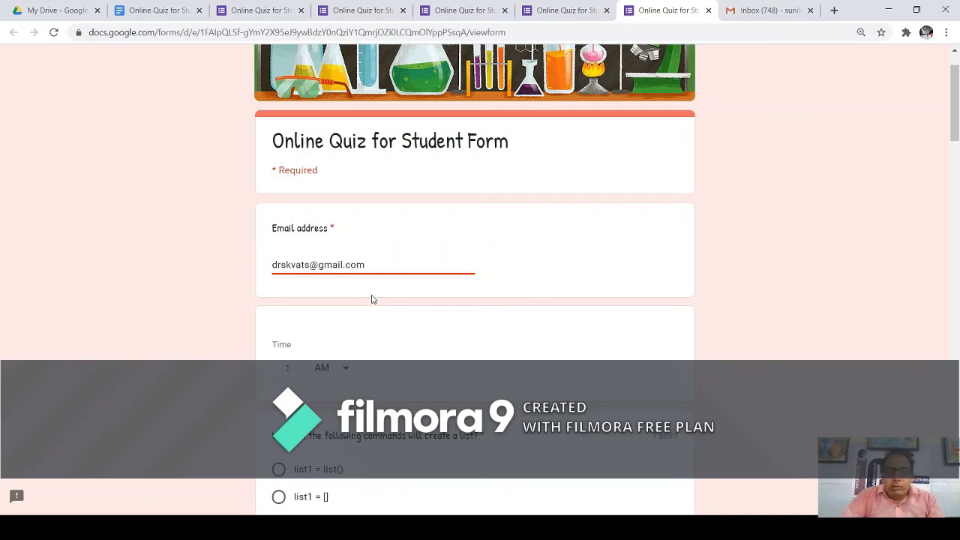
Start the Time answer by choosing AM and entering hour 11.
{"action": "left_click", "coordinate": [345, 371]}
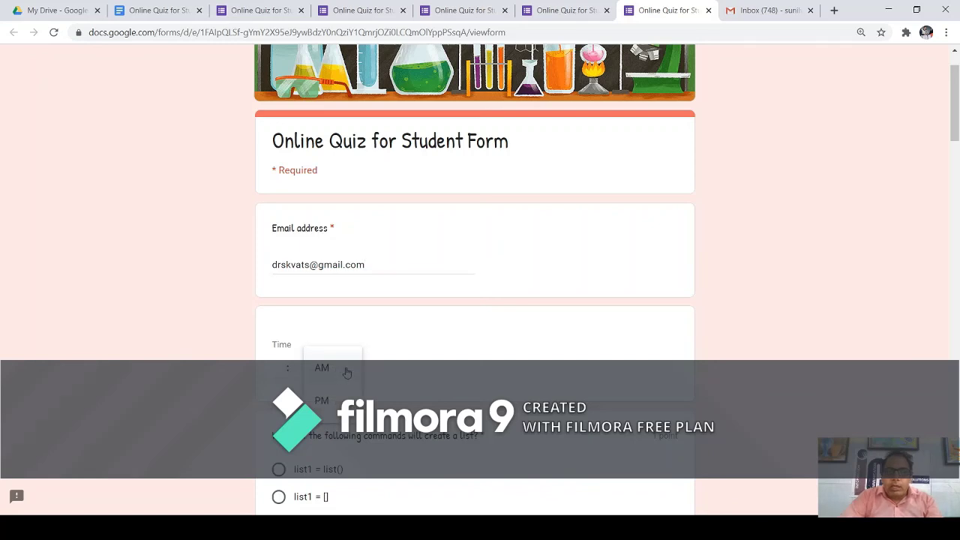
{"action": "left_click", "coordinate": [324, 372]}
{"action": "type", "text": "1"}
{"action": "key", "text": "BackSpace"}
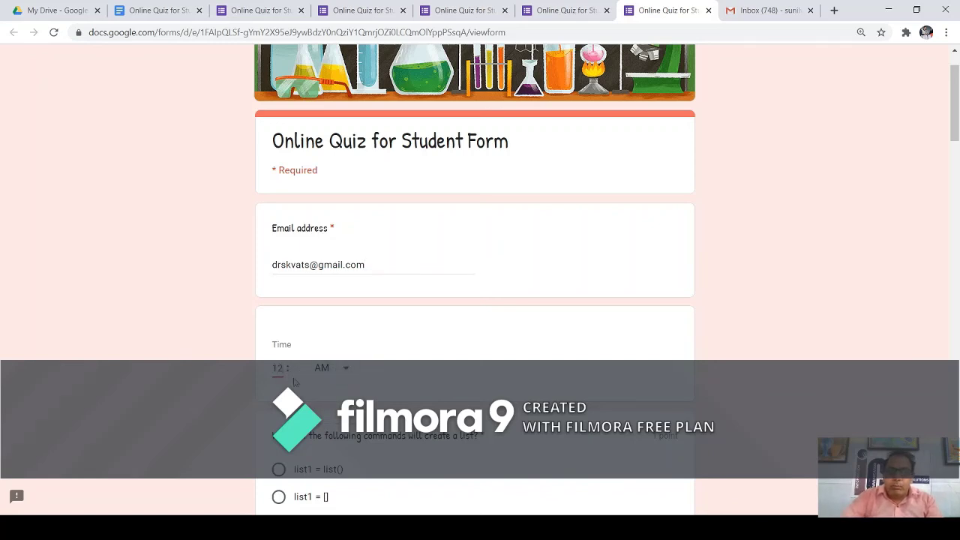
{"action": "type", "text": "1"}
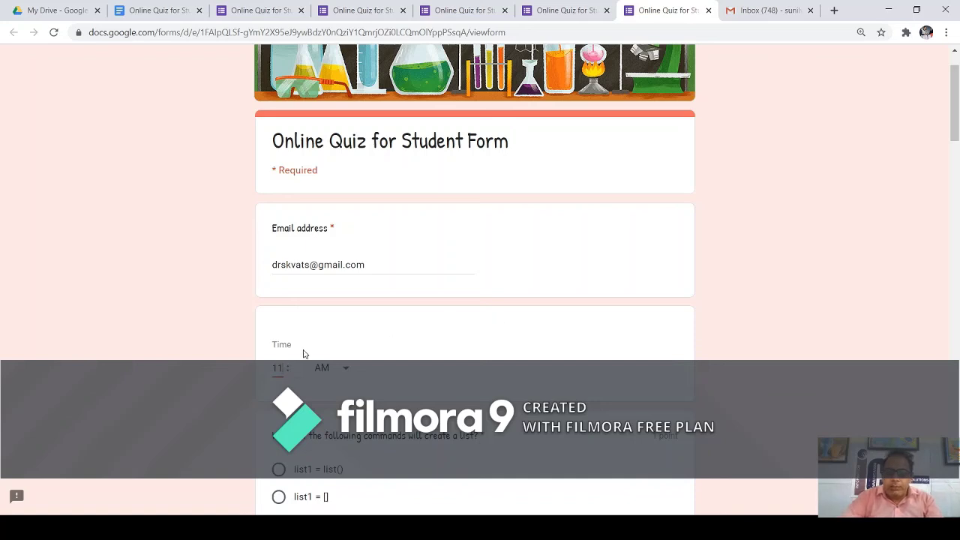
{"action": "left_click", "coordinate": [518, 375]}
Switch the Time answer to PM and re-enter the hour and minutes as 10:25.
{"action": "scroll", "coordinate": [516, 365], "scroll_direction": "down", "scroll_amount": 1}
{"action": "scroll", "coordinate": [515, 365], "scroll_direction": "down", "scroll_amount": 2}
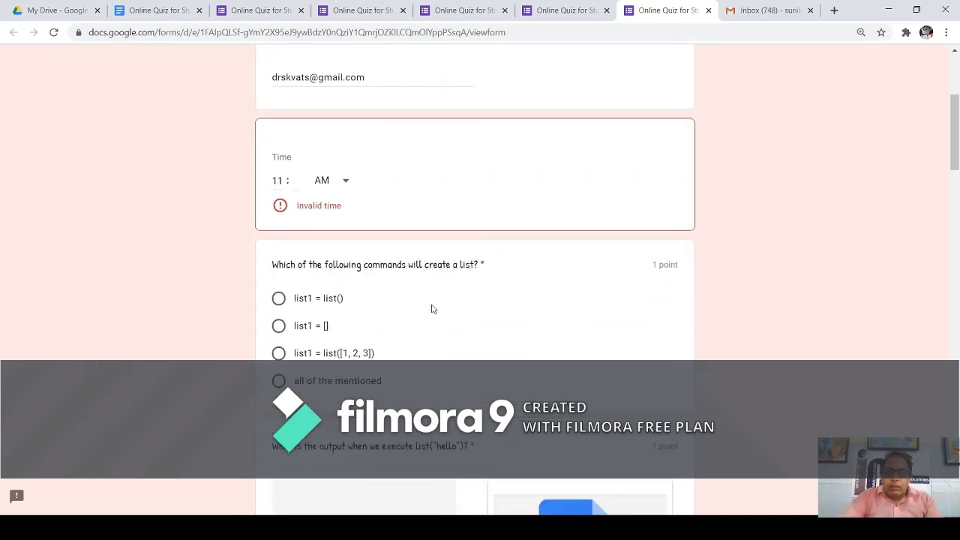
{"action": "double_click", "coordinate": [277, 180]}
{"action": "left_click", "coordinate": [282, 207]}
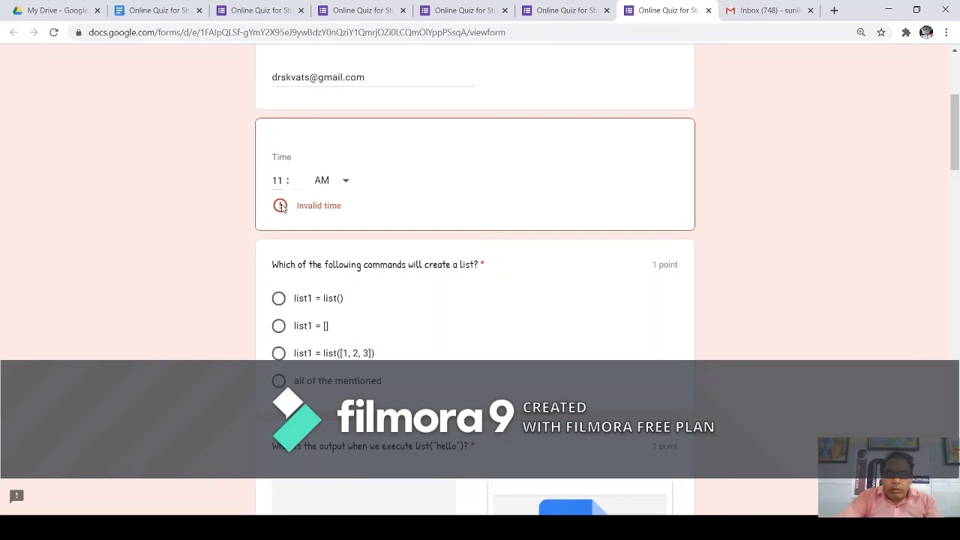
{"action": "left_click", "coordinate": [336, 184]}
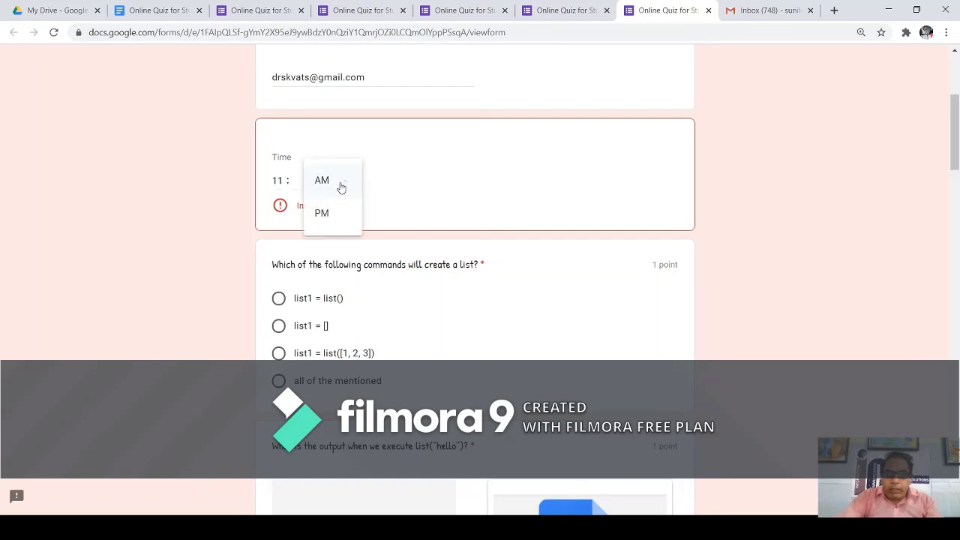
{"action": "left_click", "coordinate": [323, 214]}
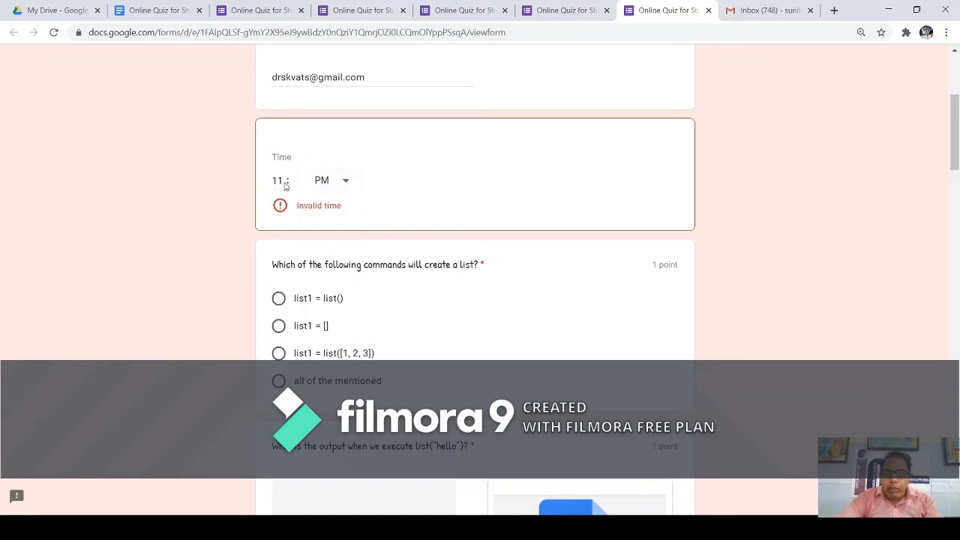
{"action": "double_click", "coordinate": [284, 183]}
{"action": "type", "text": "1"}
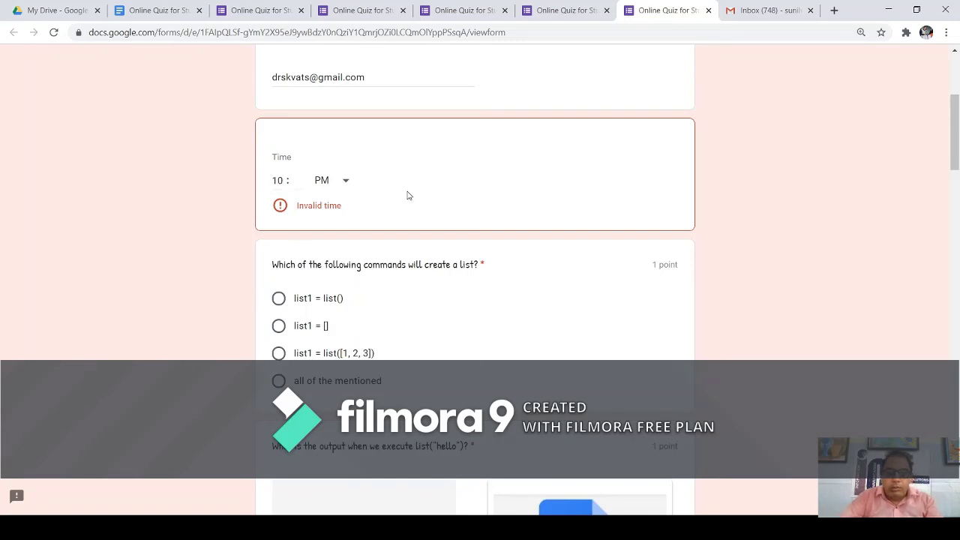
{"action": "left_click", "coordinate": [299, 182]}
{"action": "type", "text": "25"}
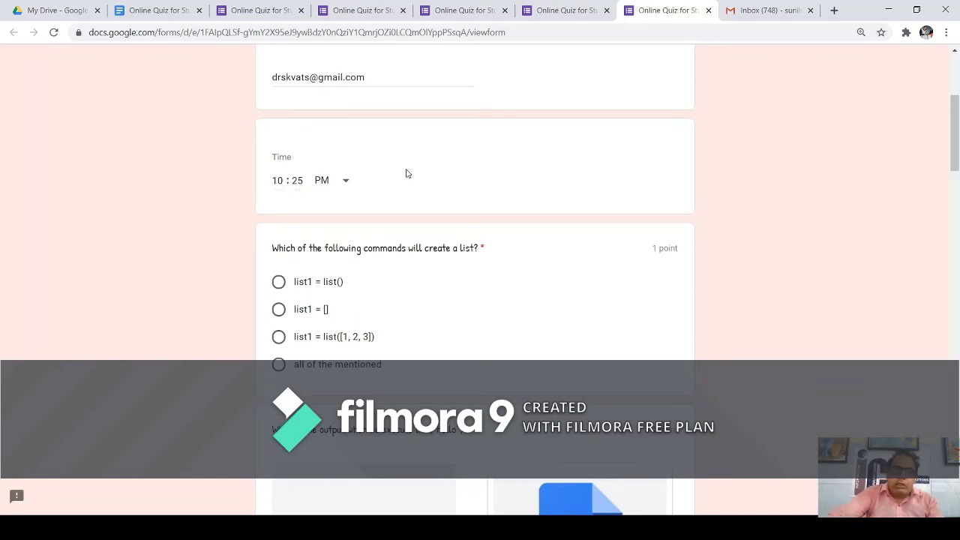
{"action": "scroll", "coordinate": [328, 222], "scroll_direction": "down", "scroll_amount": 1}
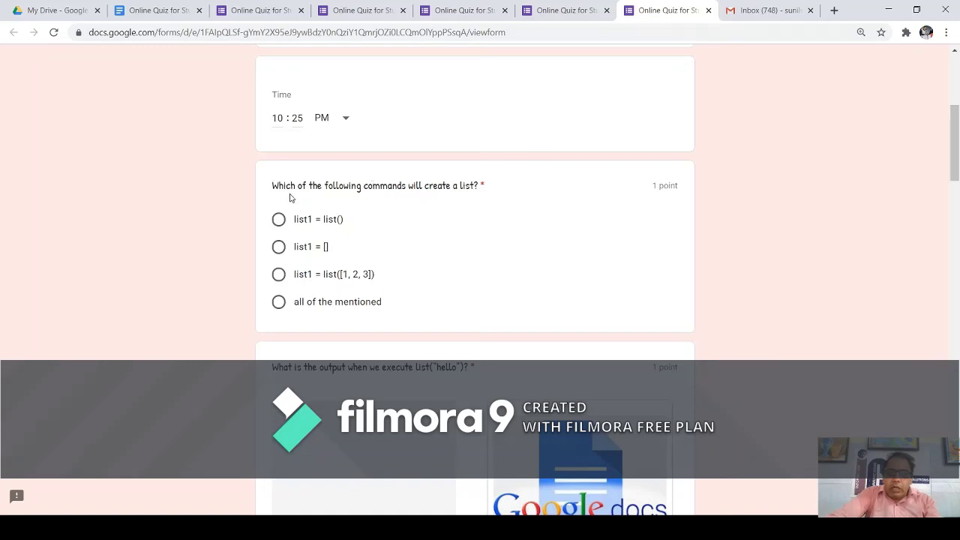
Answer list1 = [] and attempt a submit, which flags a required-question warning.
{"action": "left_click", "coordinate": [277, 247]}
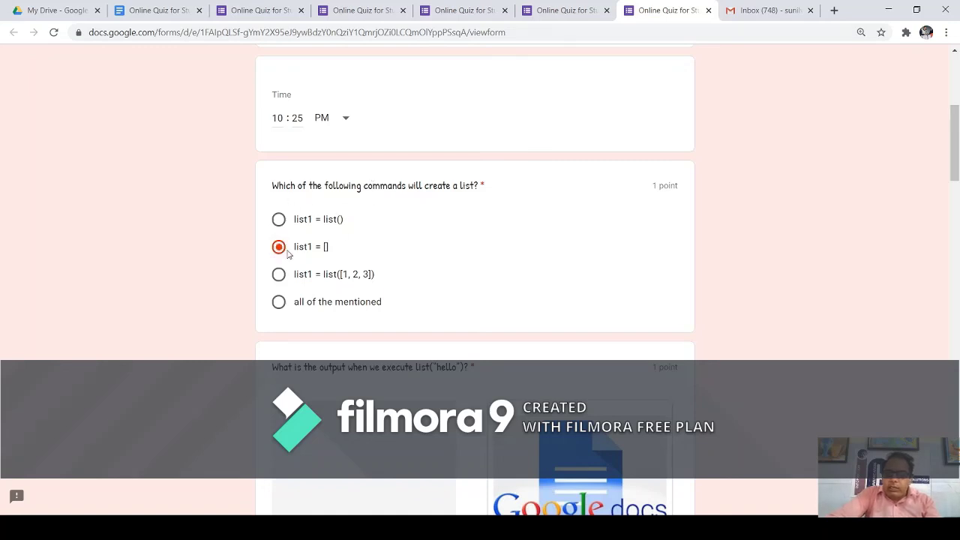
{"action": "scroll", "coordinate": [377, 216], "scroll_direction": "down", "scroll_amount": 4}
{"action": "scroll", "coordinate": [377, 215], "scroll_direction": "down", "scroll_amount": 20}
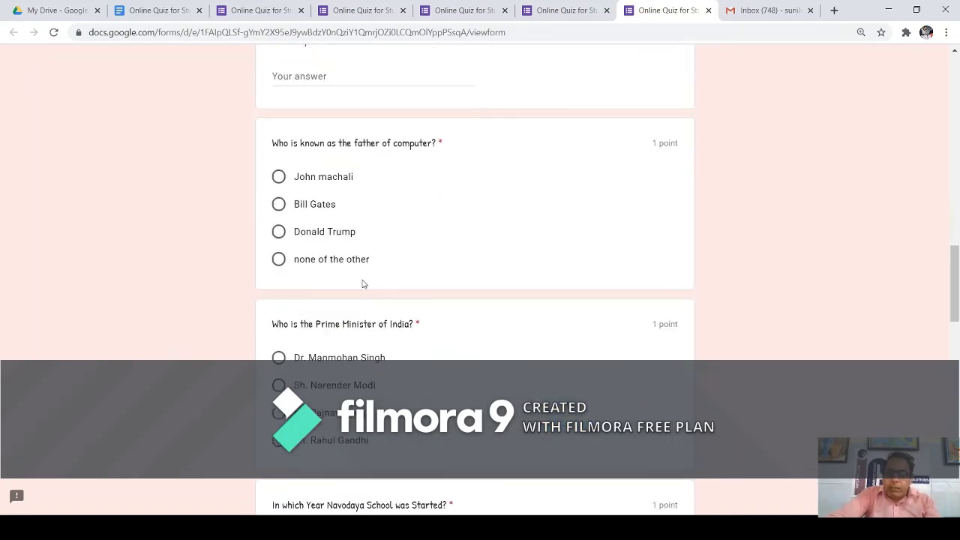
{"action": "scroll", "coordinate": [363, 282], "scroll_direction": "down", "scroll_amount": 5}
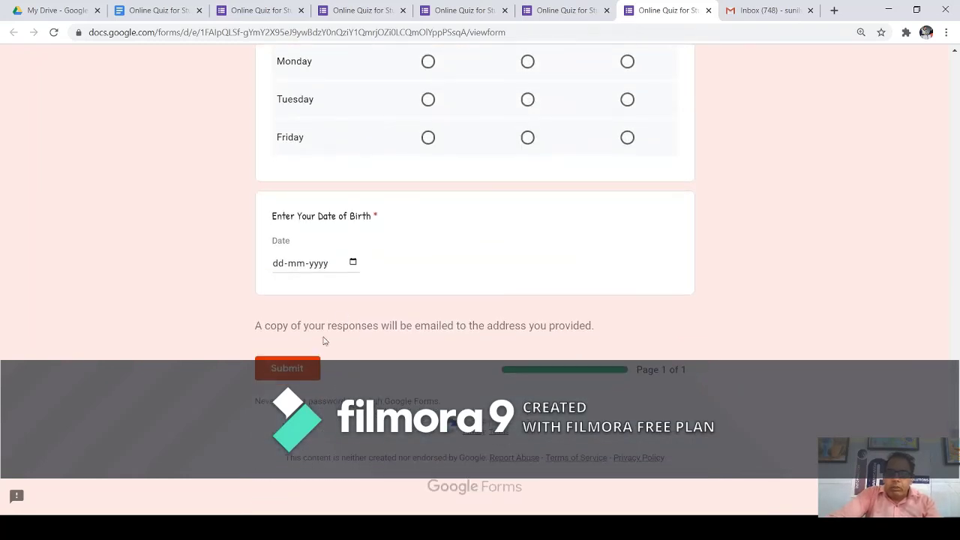
{"action": "left_click", "coordinate": [298, 368]}
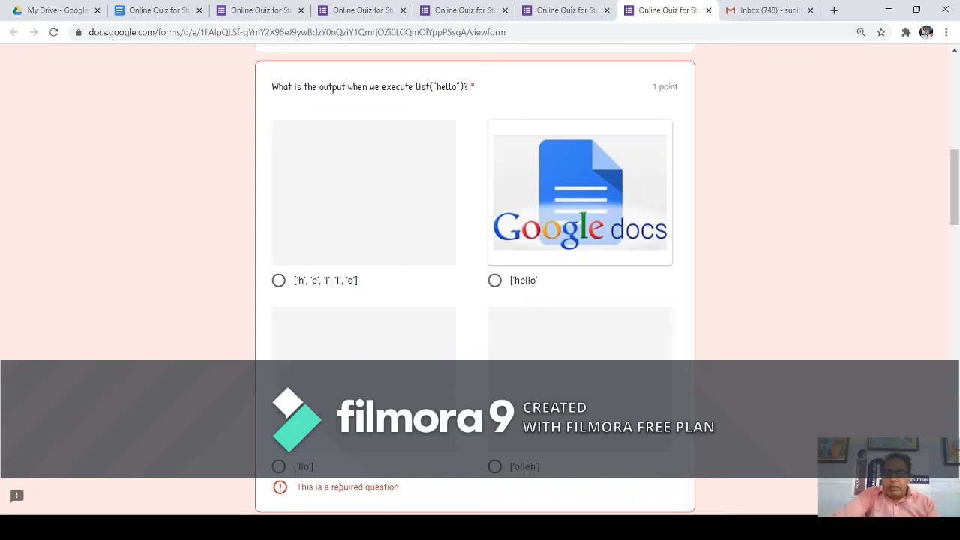
{"action": "left_click_drag", "start_coordinate": [321, 486], "coordinate": [403, 492]}
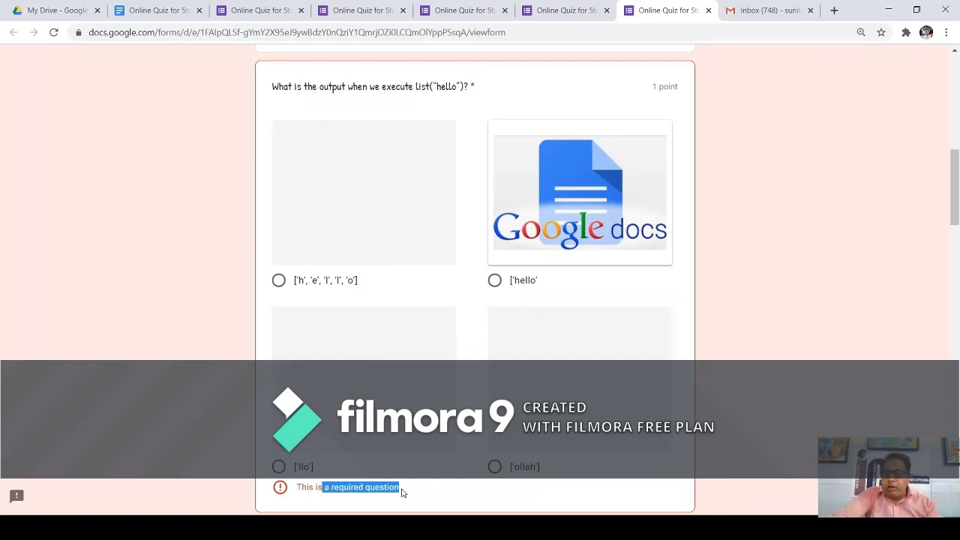
{"action": "left_click", "coordinate": [303, 488]}
{"action": "left_click_drag", "start_coordinate": [297, 487], "coordinate": [401, 493]}
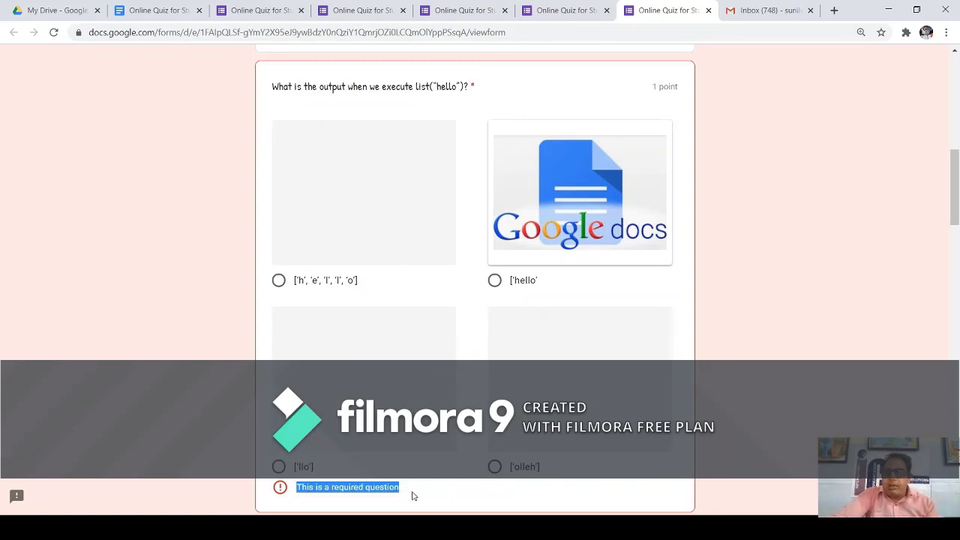
Choose ['h', 'e', 'l', 'l', 'o'] and 'all of the mentioned' for the list questions.
{"action": "left_click", "coordinate": [278, 280]}
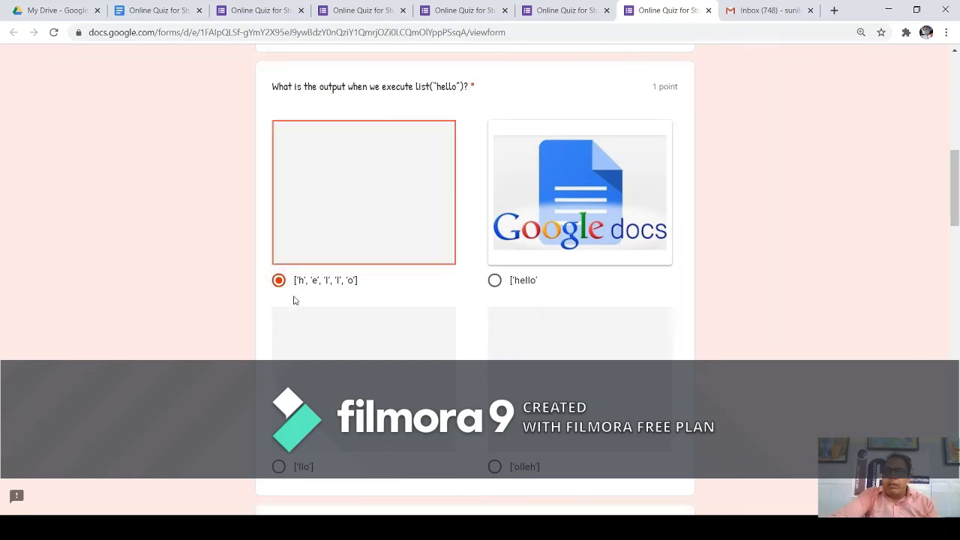
{"action": "scroll", "coordinate": [308, 298], "scroll_direction": "up", "scroll_amount": 4}
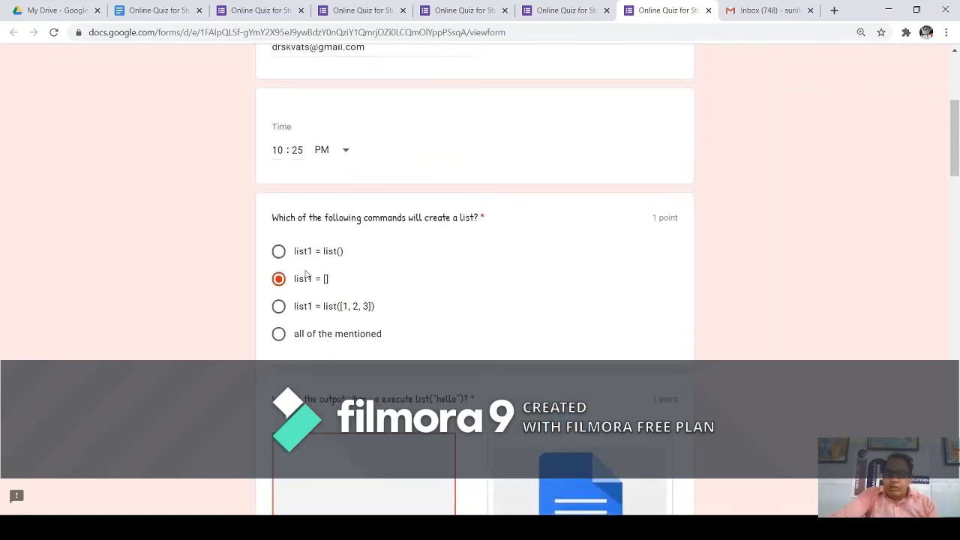
{"action": "left_click", "coordinate": [278, 334]}
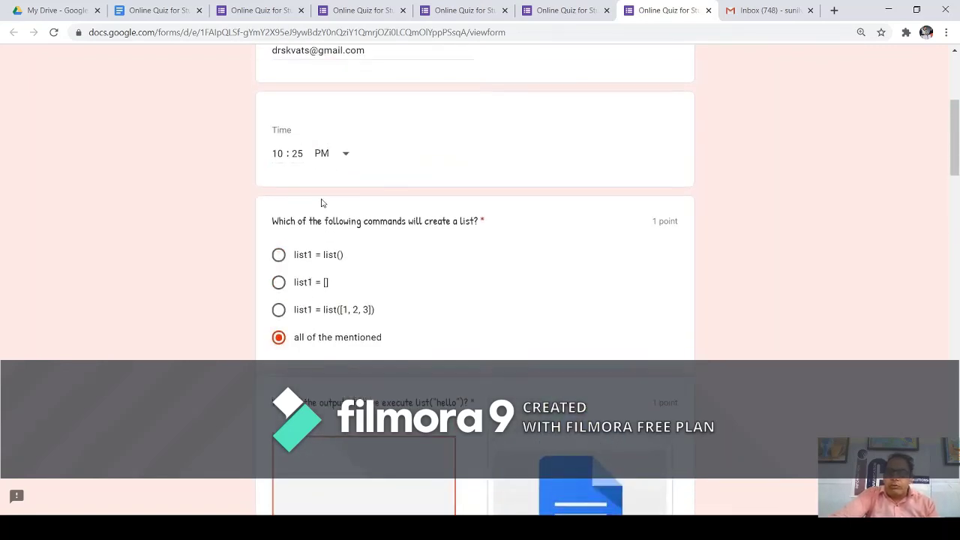
{"action": "scroll", "coordinate": [323, 202], "scroll_direction": "up", "scroll_amount": 2}
{"action": "scroll", "coordinate": [328, 206], "scroll_direction": "down", "scroll_amount": 7}
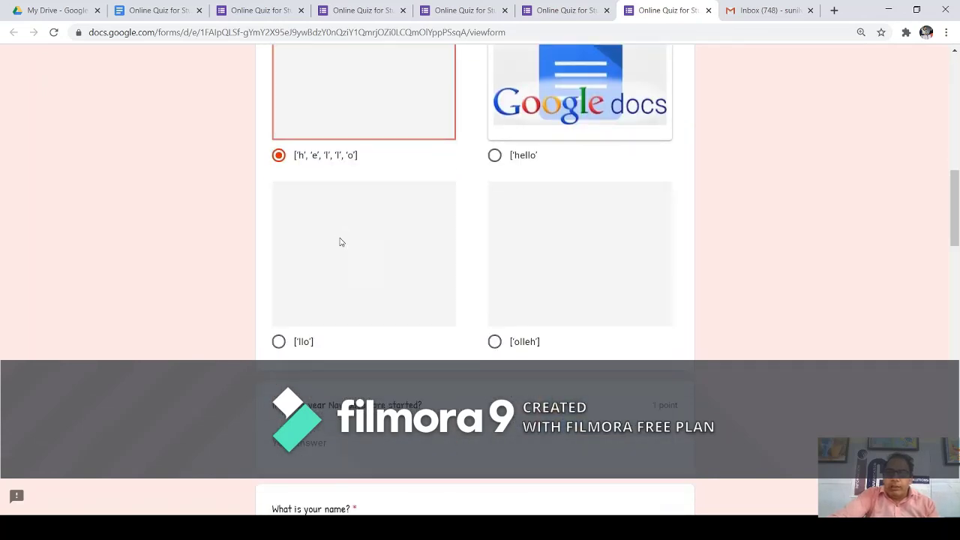
{"action": "scroll", "coordinate": [339, 243], "scroll_direction": "down", "scroll_amount": 3}
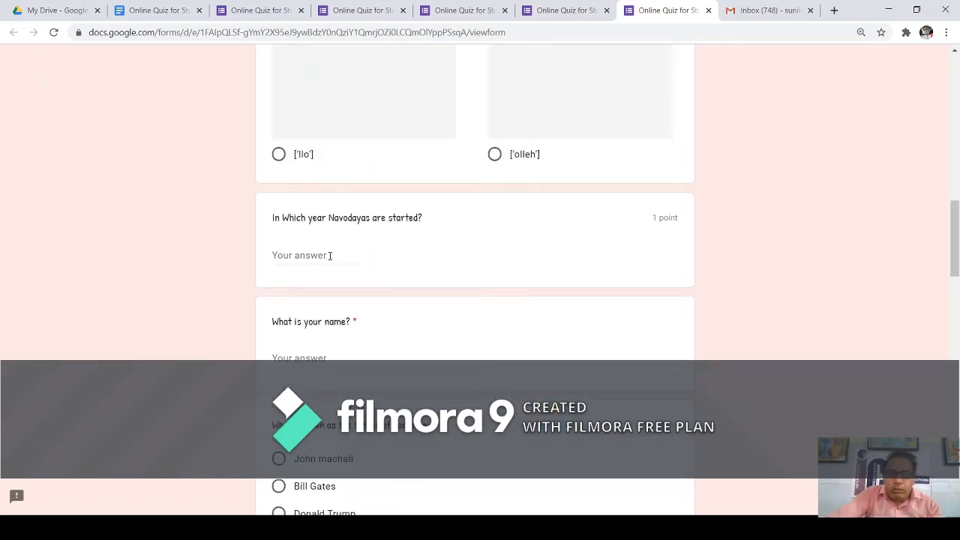
Enter 1986 for the Navodayas year question and fill in the respondent's name.
{"action": "left_click", "coordinate": [330, 256]}
{"action": "type", "text": "198"}
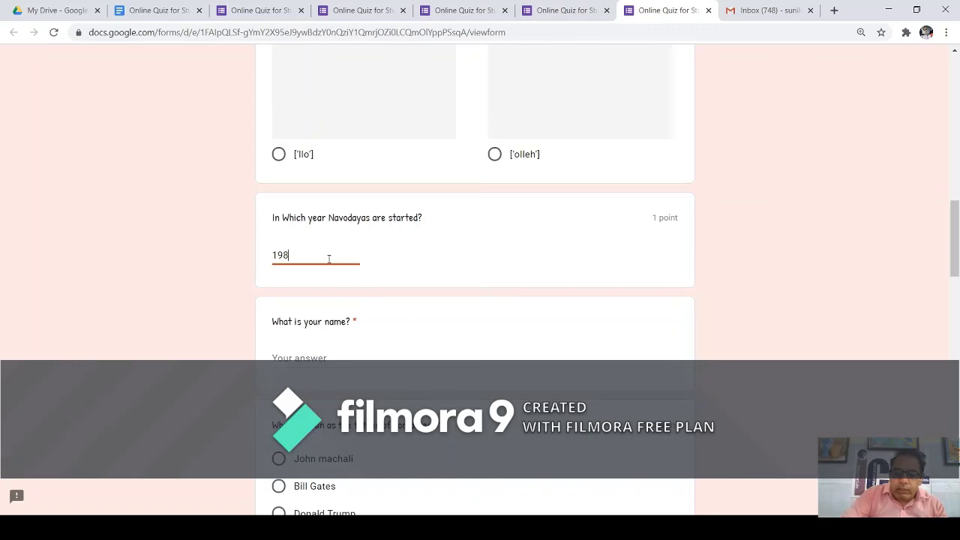
{"action": "type", "text": "6"}
{"action": "left_click", "coordinate": [312, 360]}
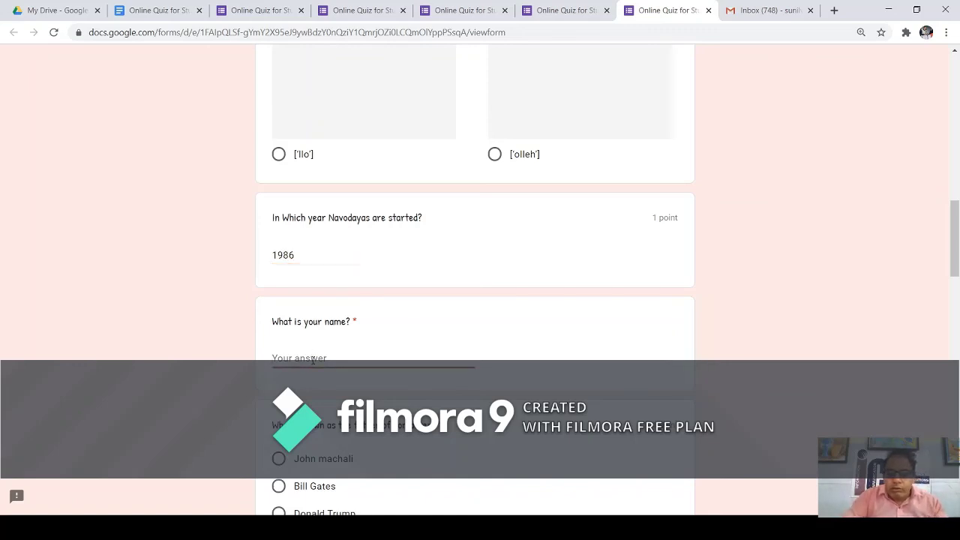
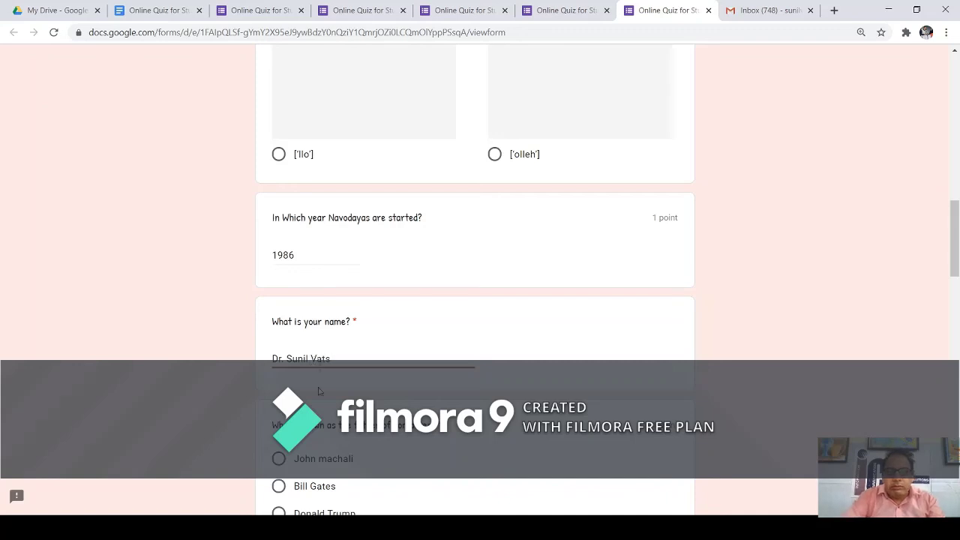
{"action": "scroll", "coordinate": [318, 390], "scroll_direction": "down", "scroll_amount": 3}
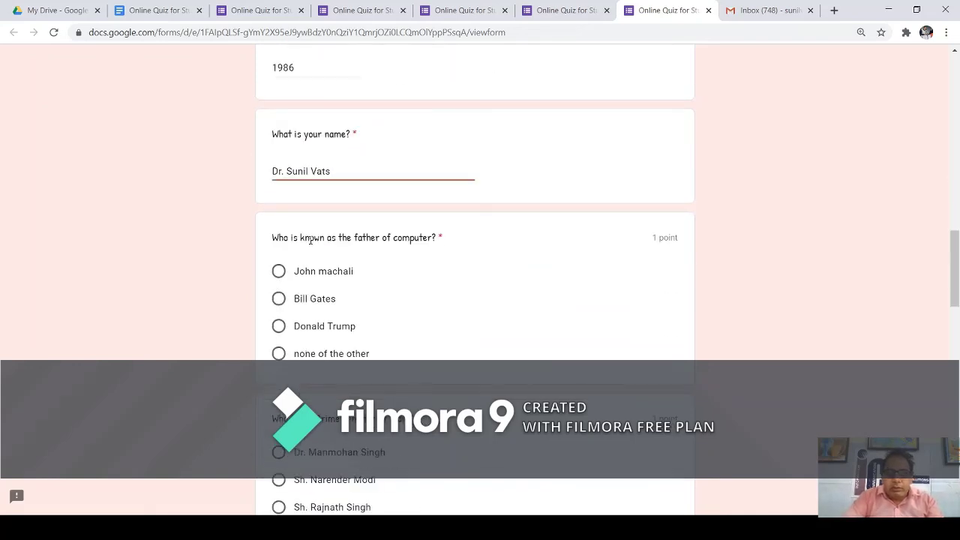
Answer 'none of the other' for father of computer and Sh. Narender Modi as Prime Minister.
{"action": "left_click", "coordinate": [282, 354]}
{"action": "scroll", "coordinate": [358, 332], "scroll_direction": "down", "scroll_amount": 2}
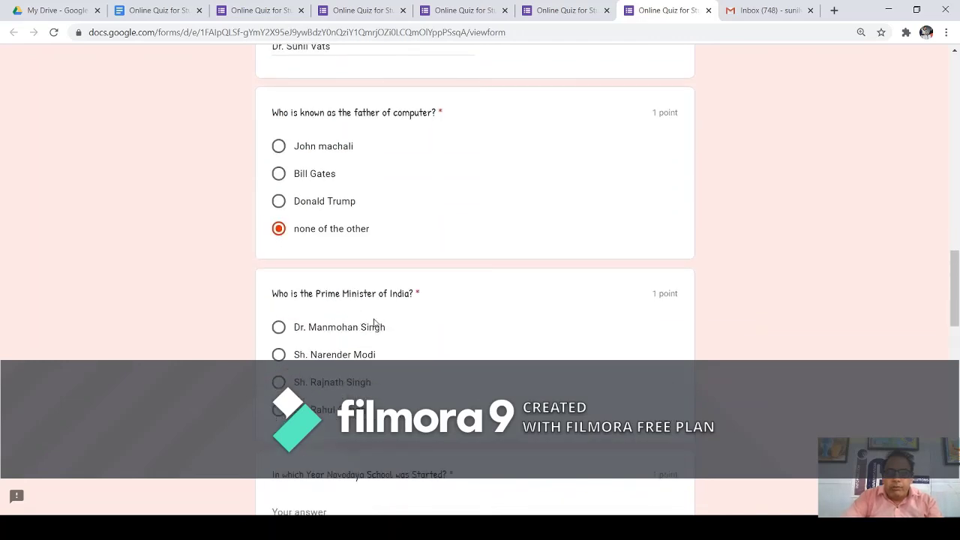
{"action": "left_click", "coordinate": [280, 356]}
{"action": "scroll", "coordinate": [327, 256], "scroll_direction": "down", "scroll_amount": 1}
{"action": "scroll", "coordinate": [326, 256], "scroll_direction": "down", "scroll_amount": 2}
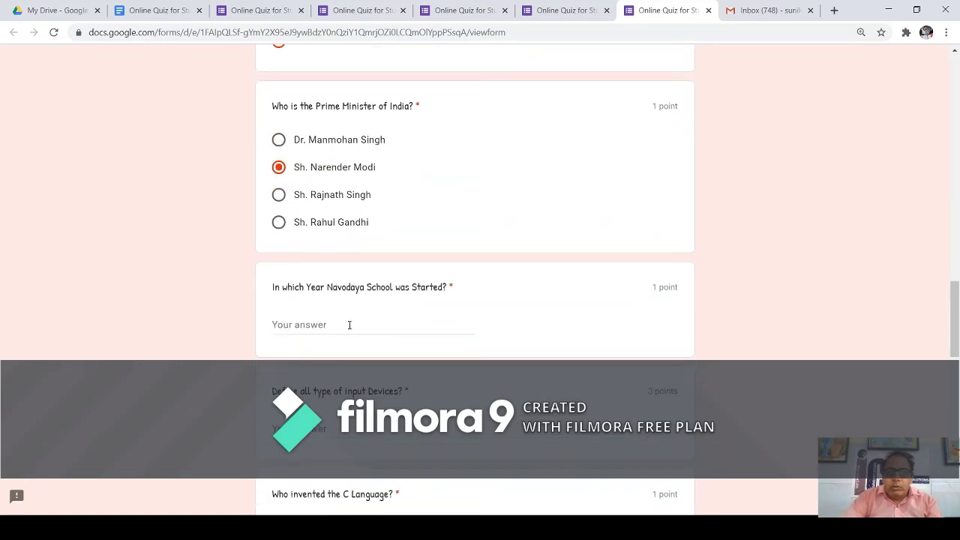
Enter 19 for the Navodaya School year and sample text for the input devices question.
{"action": "left_click", "coordinate": [349, 325]}
{"action": "type", "text": "1986"}
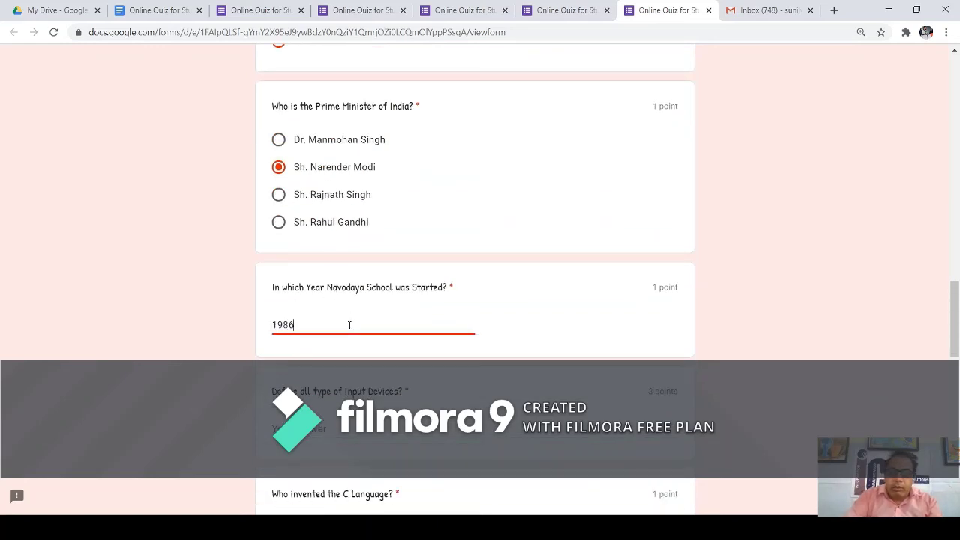
{"action": "scroll", "coordinate": [349, 325], "scroll_direction": "down", "scroll_amount": 1}
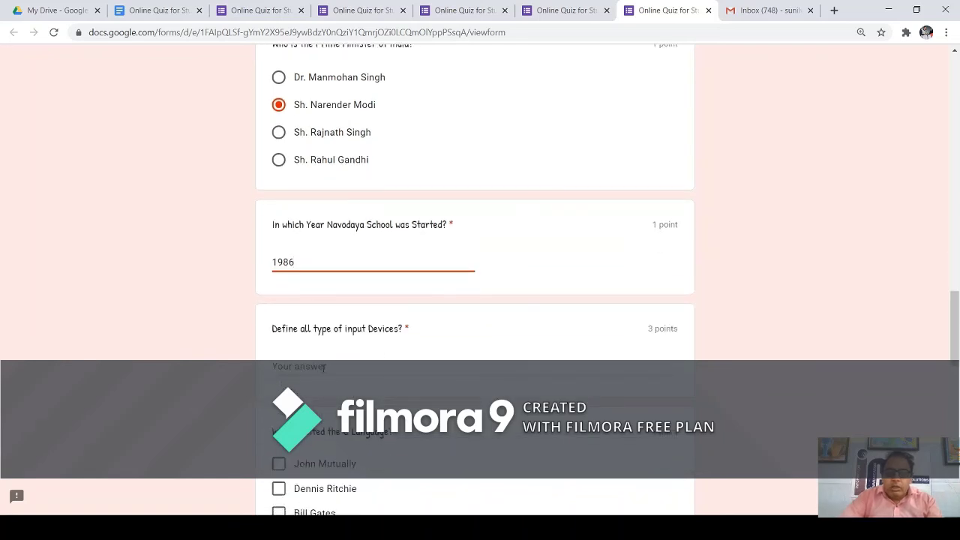
{"action": "left_click", "coordinate": [324, 367]}
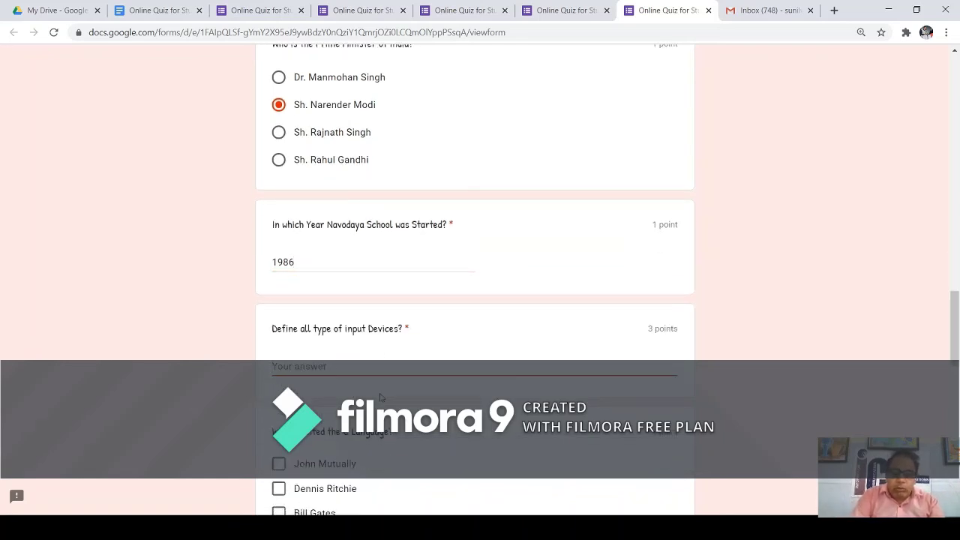
{"action": "type", "text": "fdsfdfdf"}
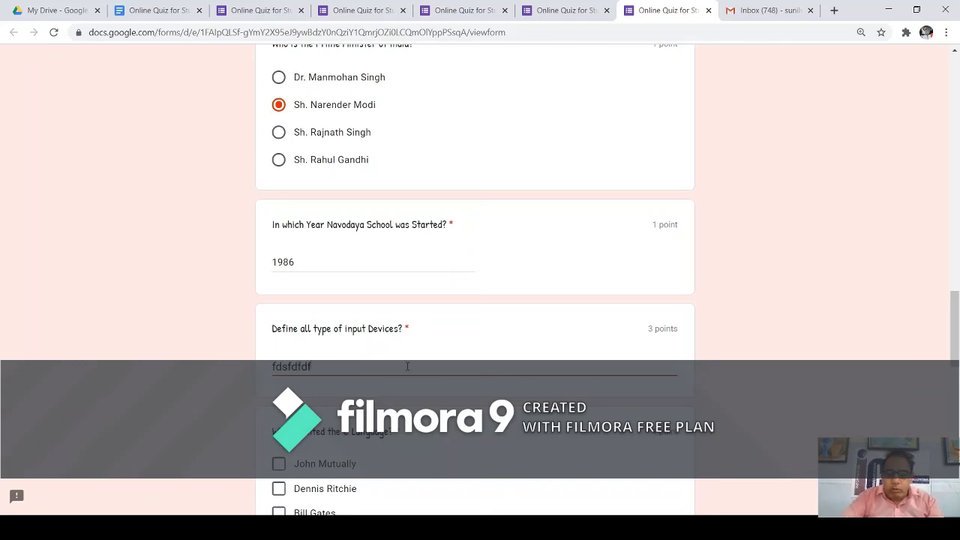
{"action": "scroll", "coordinate": [407, 366], "scroll_direction": "down", "scroll_amount": 2}
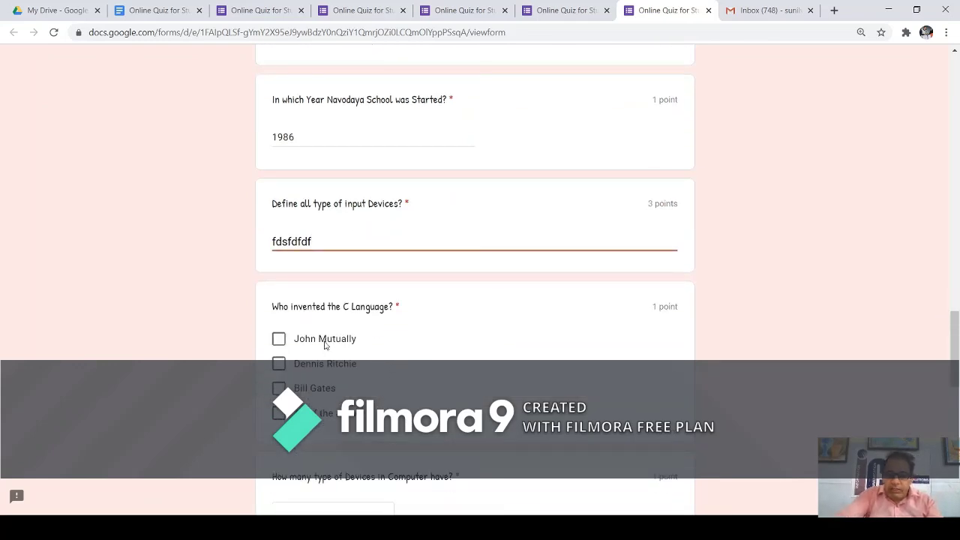
Mark Dennis Ritchie as C inventor, choose Four device types, and rate the experience 6.
{"action": "left_click", "coordinate": [283, 365]}
{"action": "scroll", "coordinate": [337, 358], "scroll_direction": "down", "scroll_amount": 2}
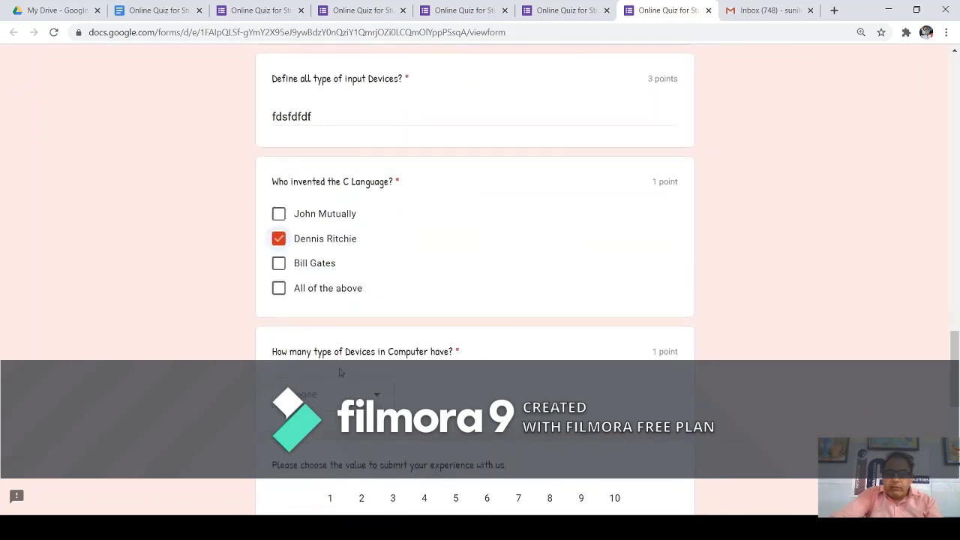
{"action": "left_click", "coordinate": [379, 398]}
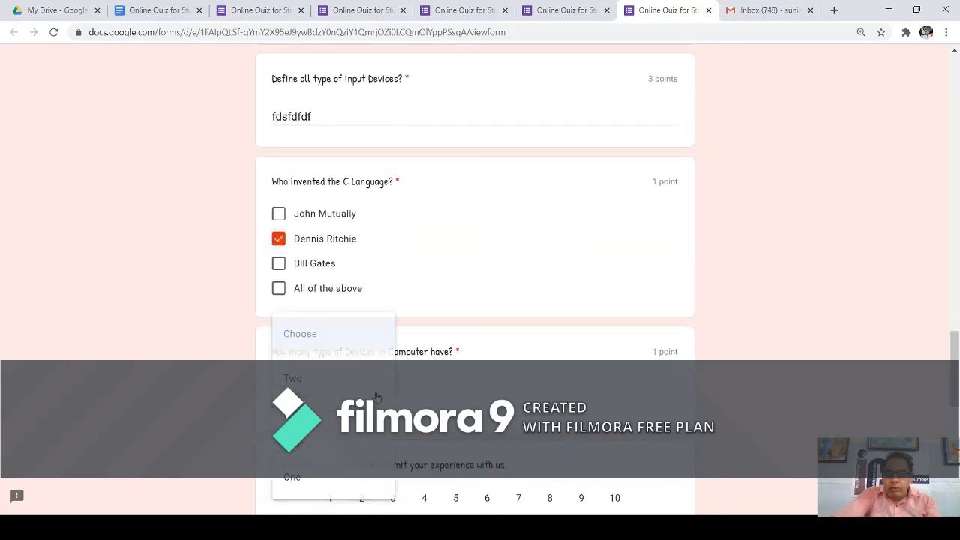
{"action": "left_click", "coordinate": [330, 444]}
{"action": "scroll", "coordinate": [405, 371], "scroll_direction": "down", "scroll_amount": 4}
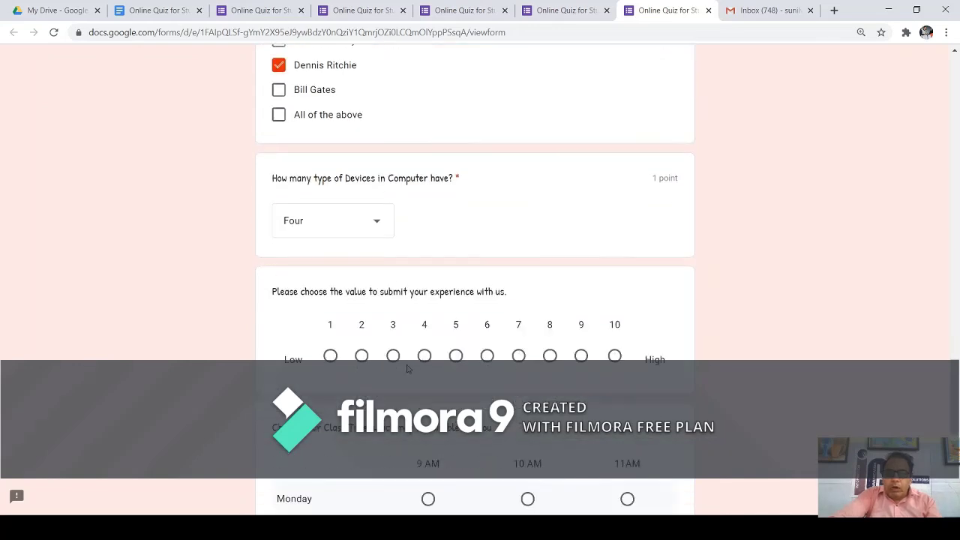
{"action": "left_click", "coordinate": [486, 283]}
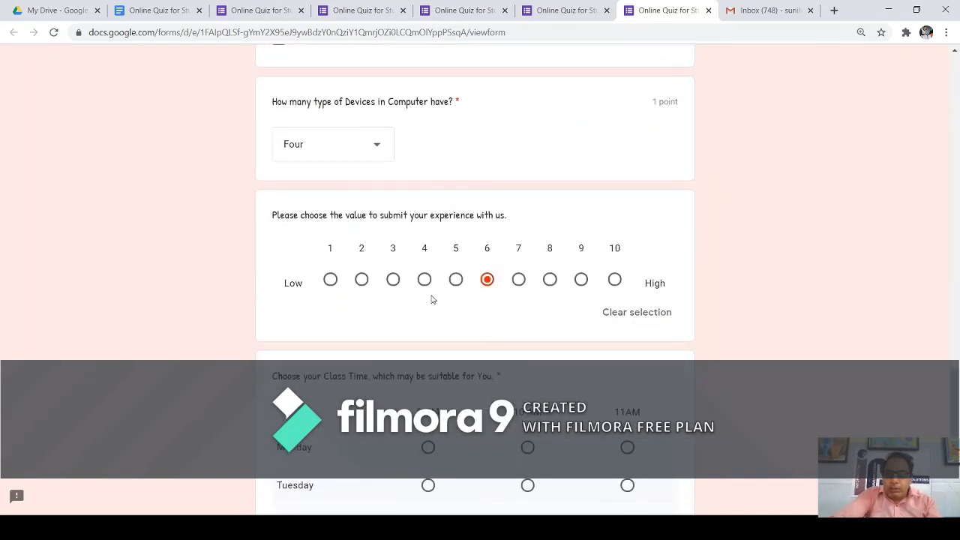
{"action": "scroll", "coordinate": [433, 297], "scroll_direction": "down", "scroll_amount": 3}
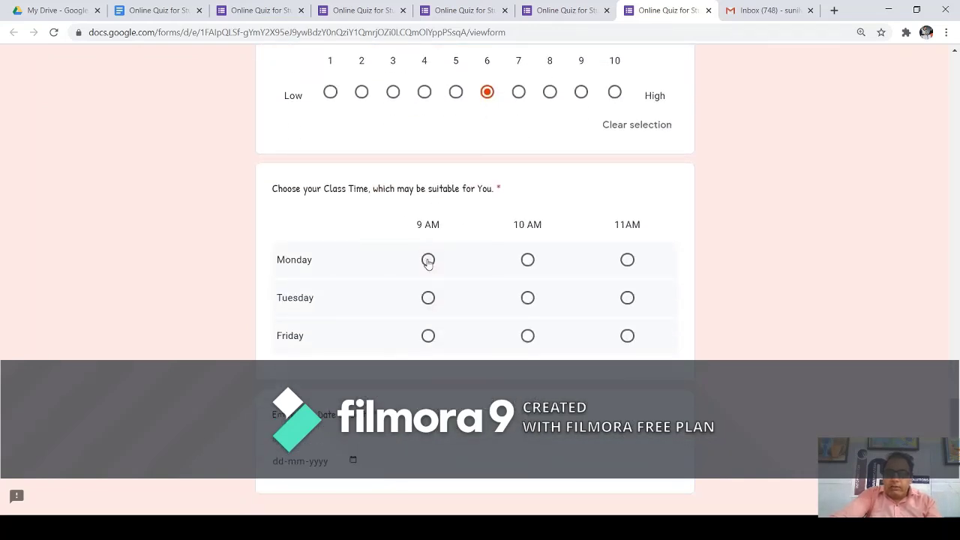
Pick 9 AM for Monday and 11 AM for Tuesday, then fill in the date of birth.
{"action": "left_click", "coordinate": [427, 260]}
{"action": "left_click", "coordinate": [528, 298]}
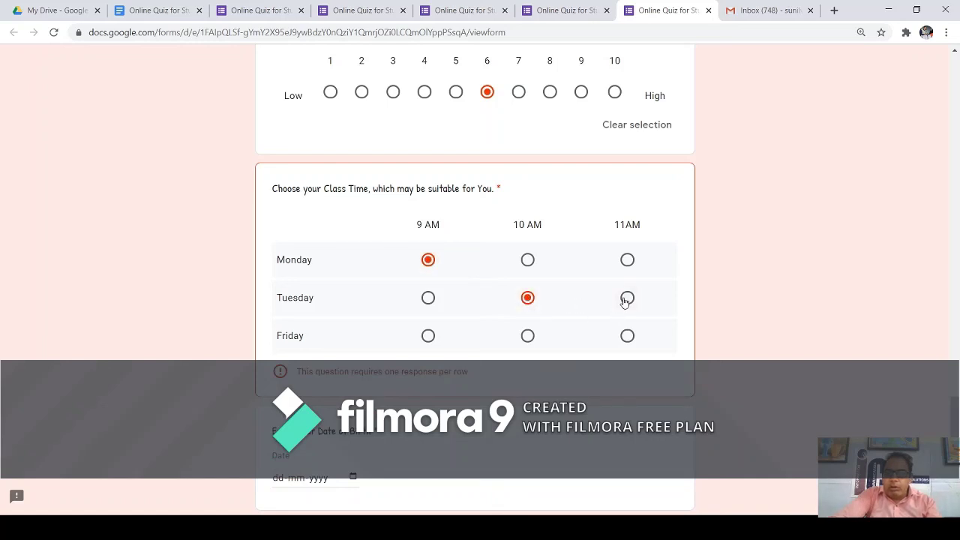
{"action": "left_click", "coordinate": [625, 300]}
{"action": "scroll", "coordinate": [385, 313], "scroll_direction": "down", "scroll_amount": 2}
{"action": "left_click", "coordinate": [350, 353]}
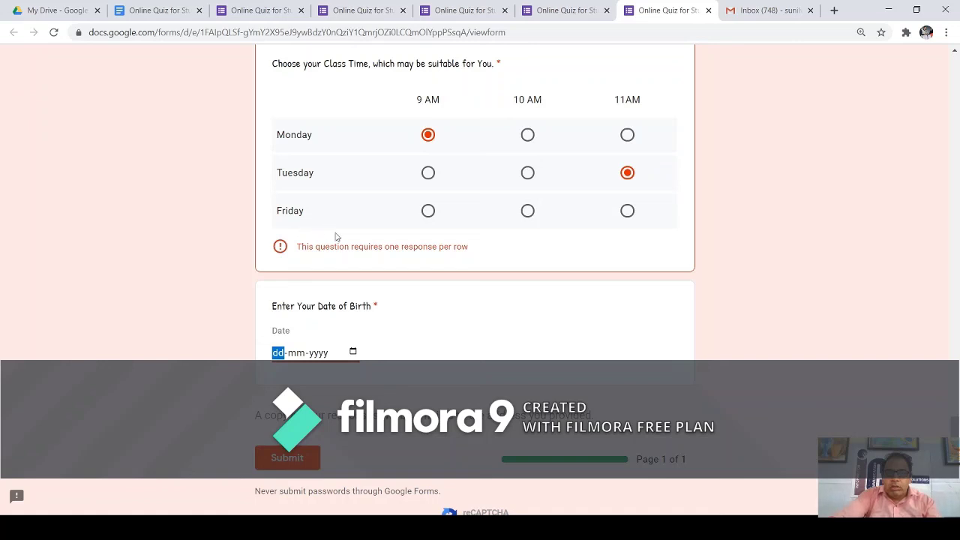
{"action": "left_click", "coordinate": [380, 212]}
{"action": "left_click", "coordinate": [465, 327]}
Try submitting, then pick 10 AM for Friday to complete the class-time grid.
{"action": "scroll", "coordinate": [450, 323], "scroll_direction": "down", "scroll_amount": 1}
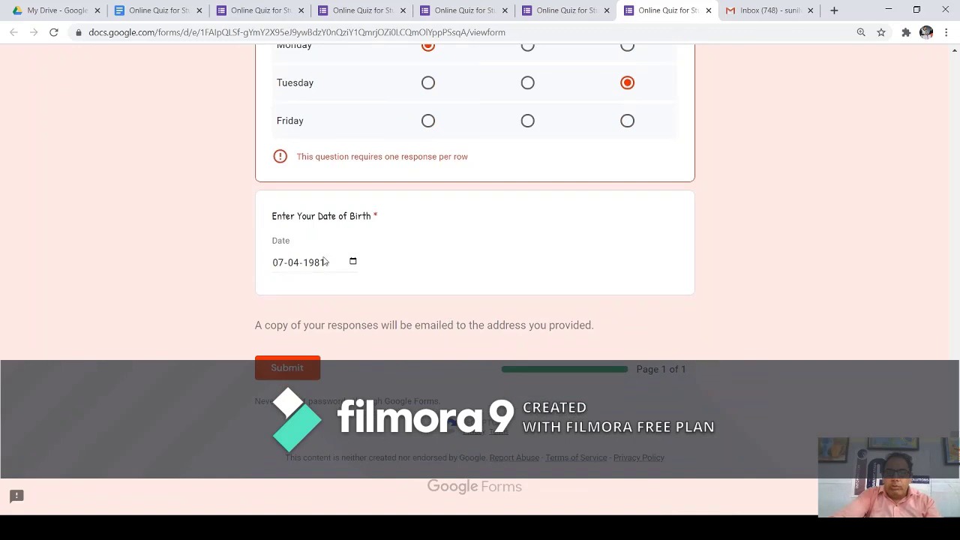
{"action": "left_click", "coordinate": [293, 373]}
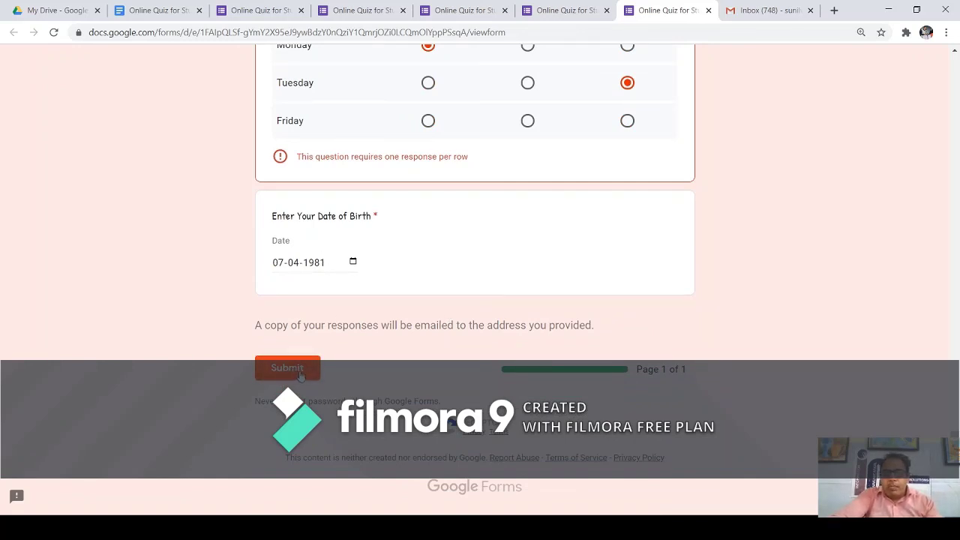
{"action": "scroll", "coordinate": [535, 192], "scroll_direction": "up", "scroll_amount": 1}
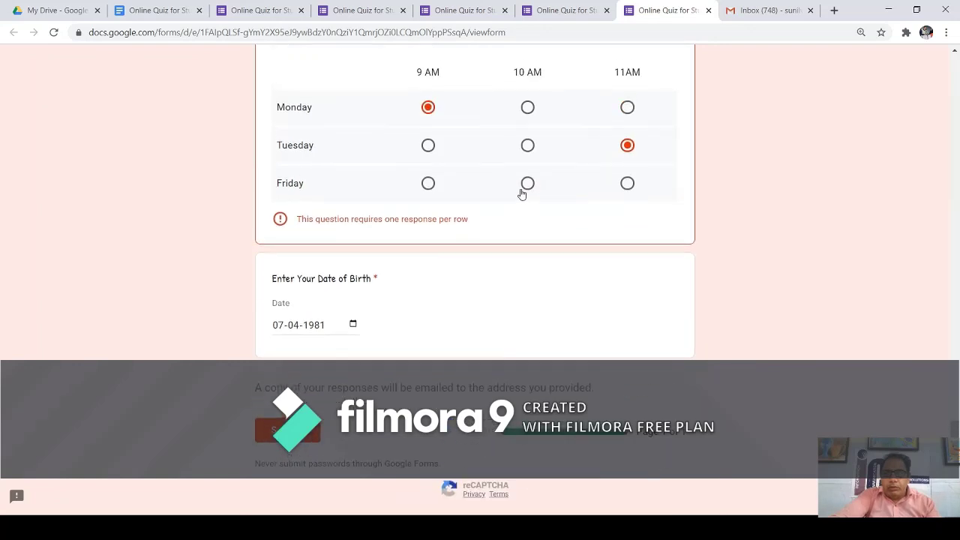
{"action": "left_click", "coordinate": [528, 184]}
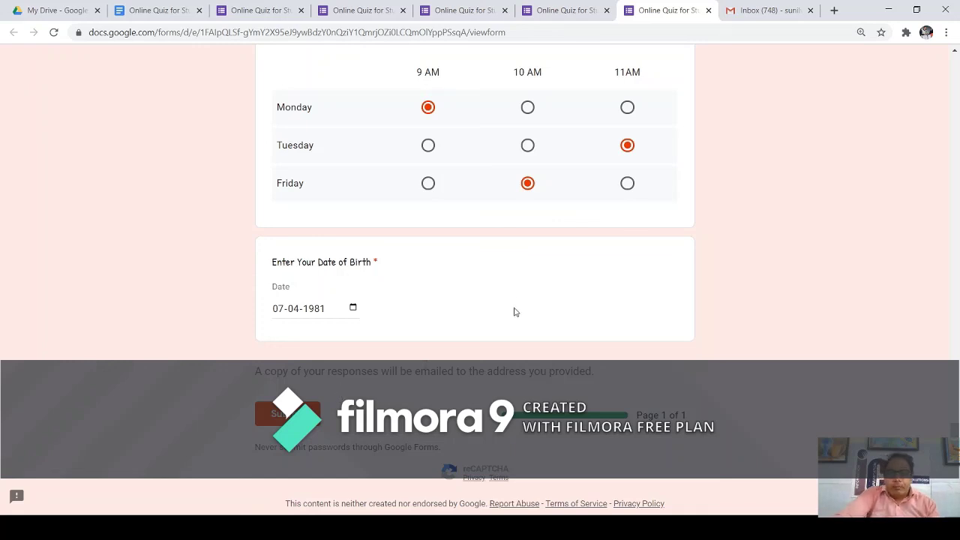
{"action": "scroll", "coordinate": [514, 311], "scroll_direction": "down", "scroll_amount": 1}
Review the filled quiz preview and submit it, which returns a File unavailable error.
{"action": "scroll", "coordinate": [518, 312], "scroll_direction": "up", "scroll_amount": 5}
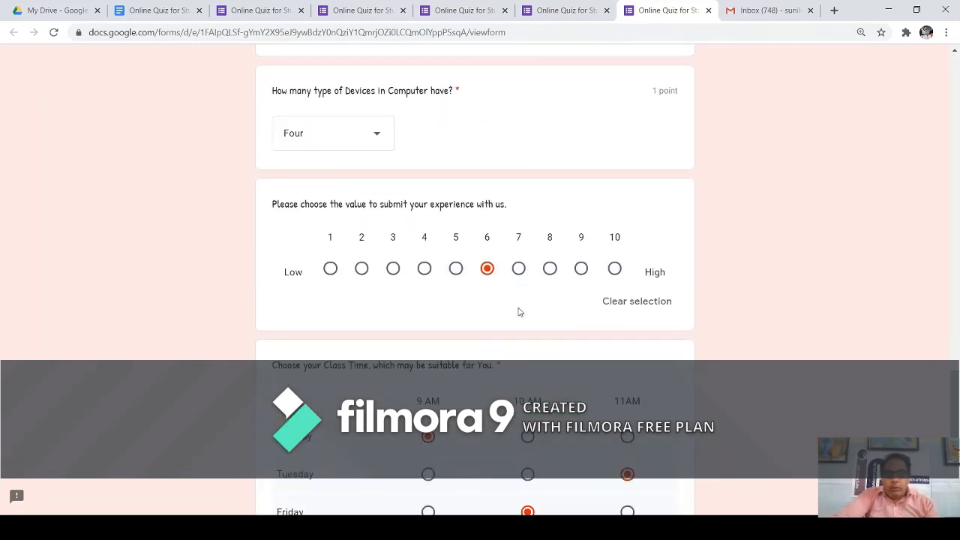
{"action": "scroll", "coordinate": [518, 312], "scroll_direction": "up", "scroll_amount": 2}
{"action": "scroll", "coordinate": [518, 311], "scroll_direction": "up", "scroll_amount": 12}
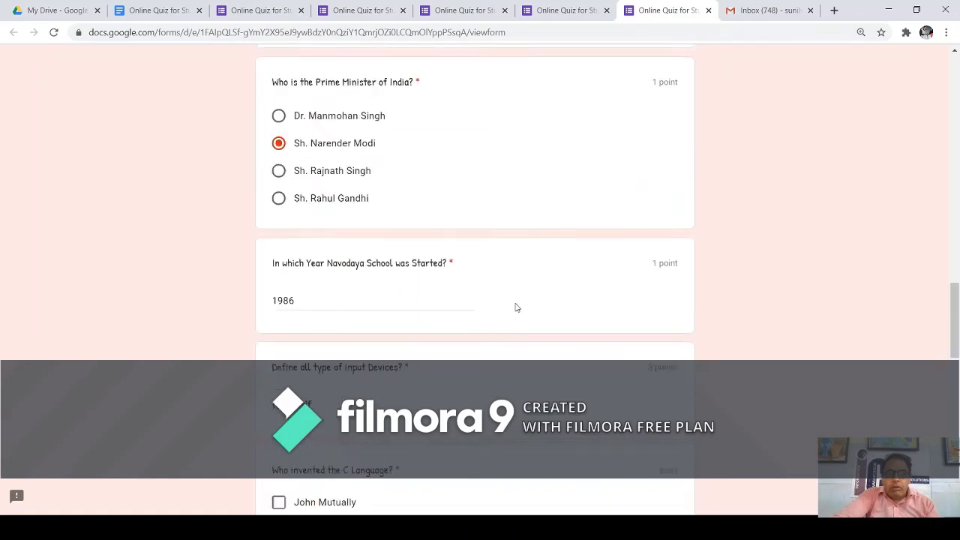
{"action": "scroll", "coordinate": [515, 307], "scroll_direction": "up", "scroll_amount": 10}
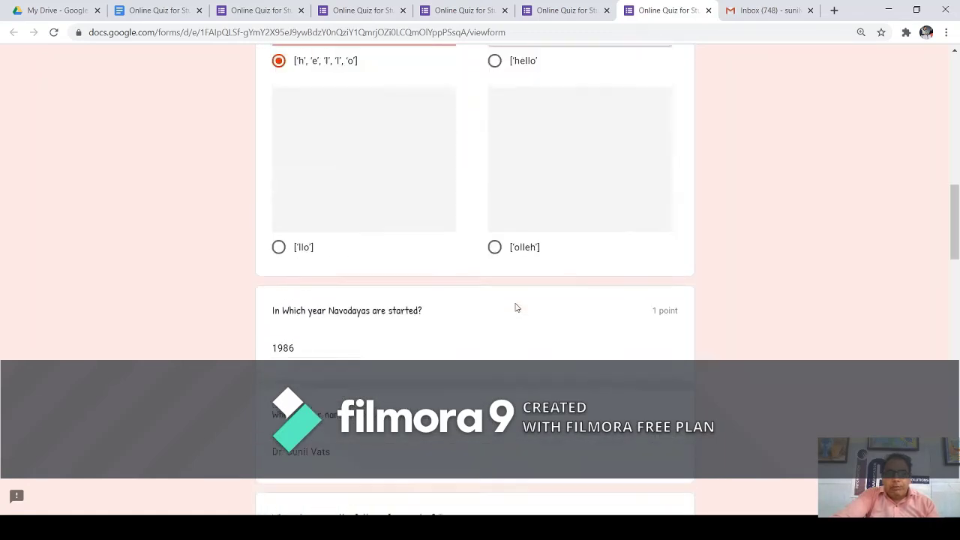
{"action": "scroll", "coordinate": [515, 307], "scroll_direction": "up", "scroll_amount": 5}
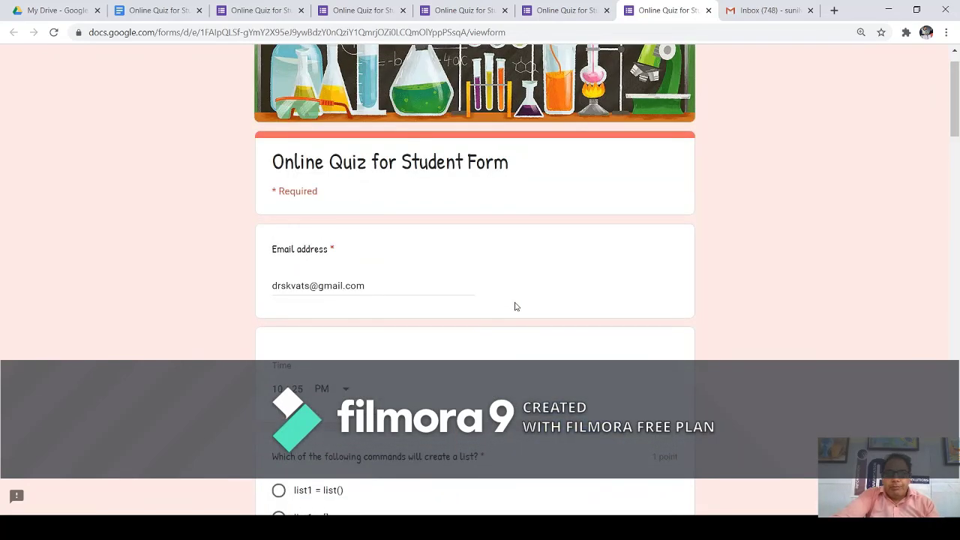
{"action": "scroll", "coordinate": [516, 307], "scroll_direction": "up", "scroll_amount": 1}
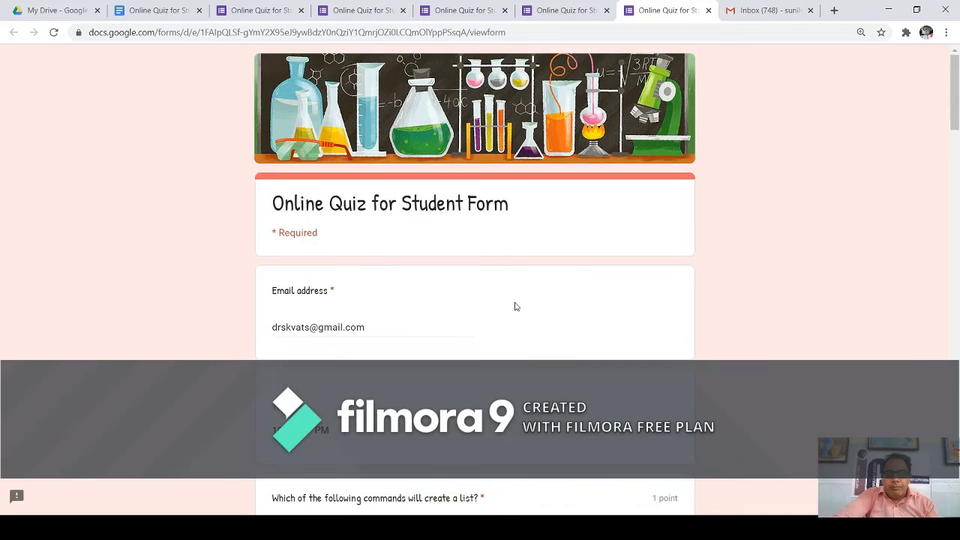
{"action": "scroll", "coordinate": [514, 304], "scroll_direction": "down", "scroll_amount": 9}
{"action": "scroll", "coordinate": [518, 300], "scroll_direction": "up", "scroll_amount": 4}
{"action": "scroll", "coordinate": [519, 300], "scroll_direction": "up", "scroll_amount": 2}
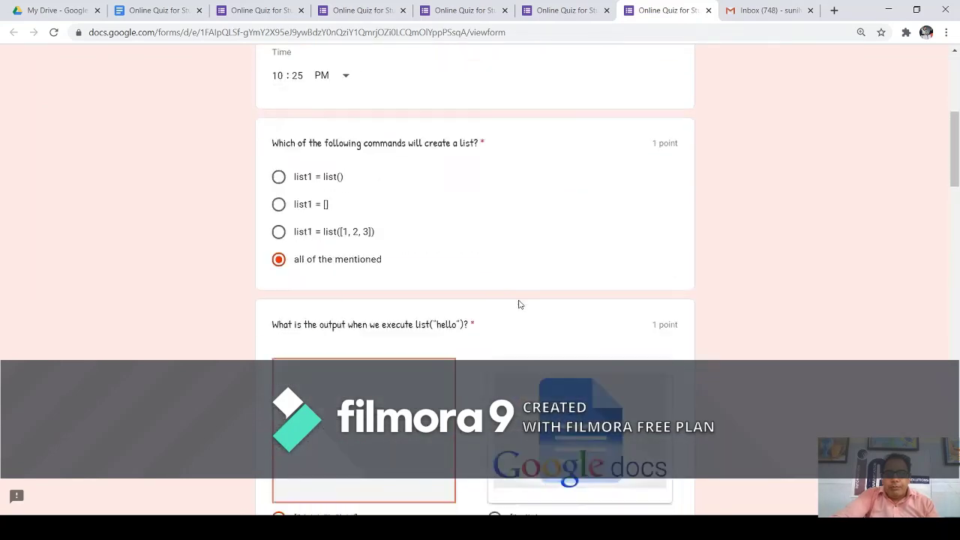
{"action": "scroll", "coordinate": [518, 303], "scroll_direction": "down", "scroll_amount": 20}
{"action": "scroll", "coordinate": [518, 311], "scroll_direction": "down", "scroll_amount": 3}
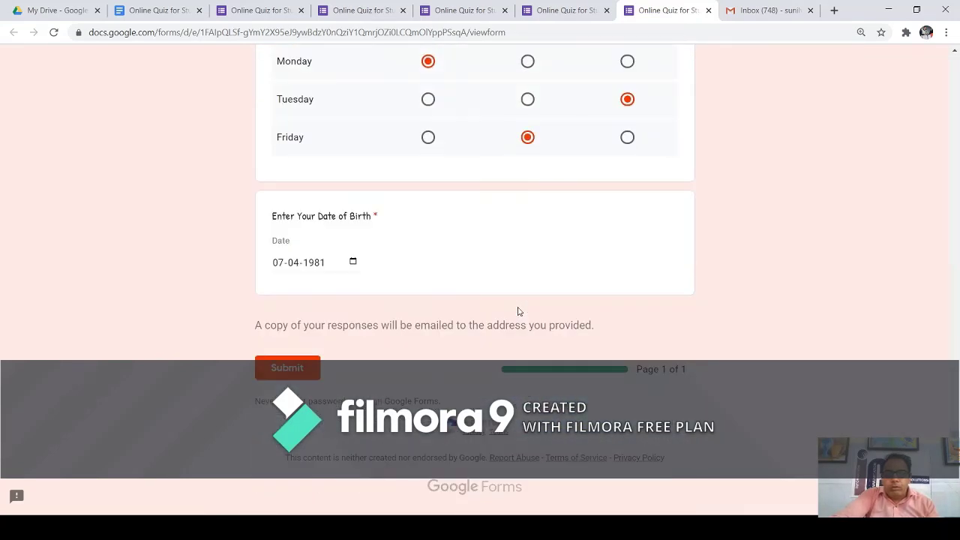
{"action": "left_click", "coordinate": [297, 369]}
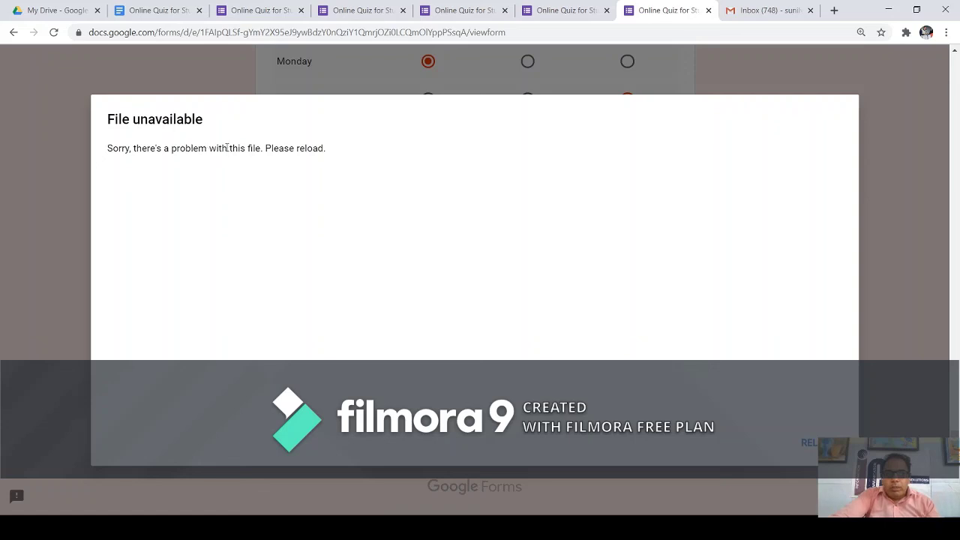
Delete the Google Docs image under the ['hello'] option in the editor, then go back to the preview.
{"action": "double_click", "coordinate": [252, 149]}
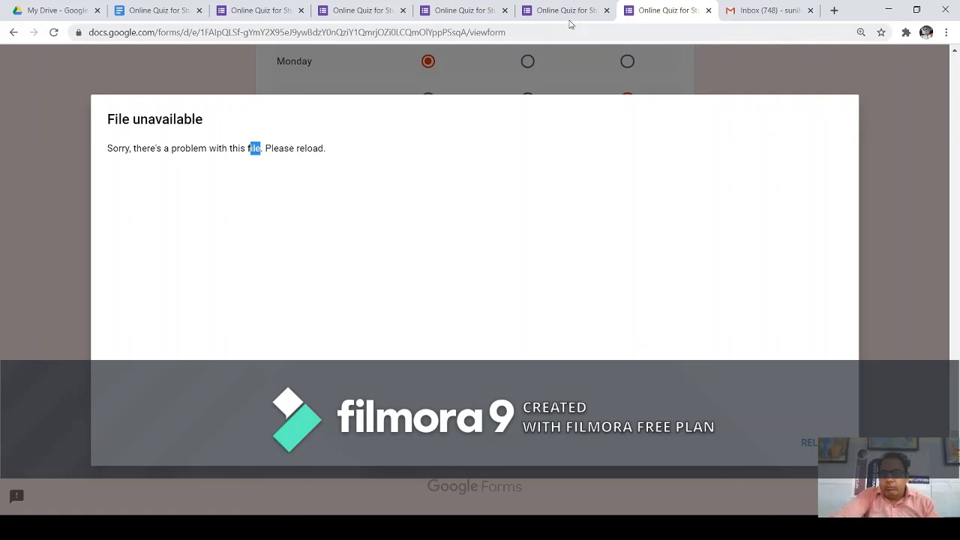
{"action": "left_click", "coordinate": [564, 12]}
{"action": "scroll", "coordinate": [654, 113], "scroll_direction": "up", "scroll_amount": 15}
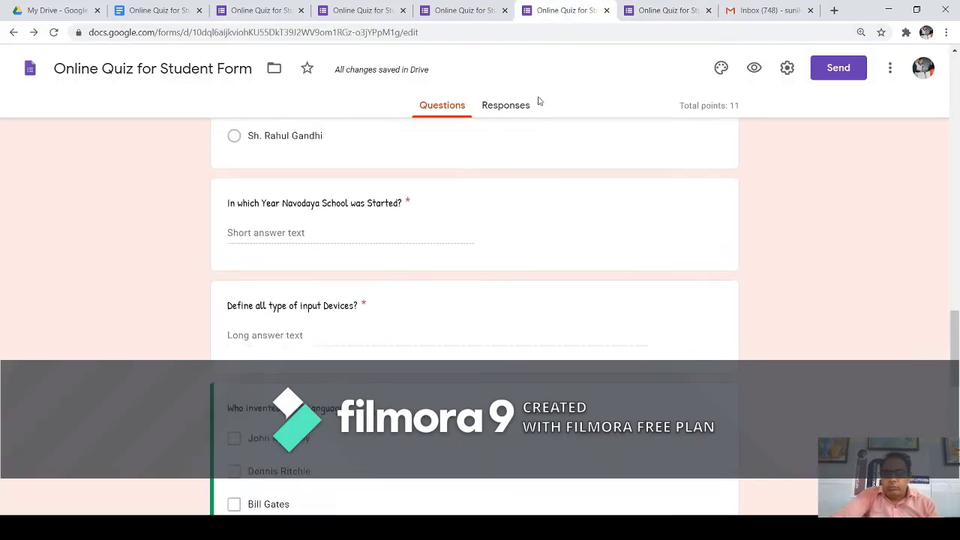
{"action": "scroll", "coordinate": [537, 105], "scroll_direction": "up", "scroll_amount": 3}
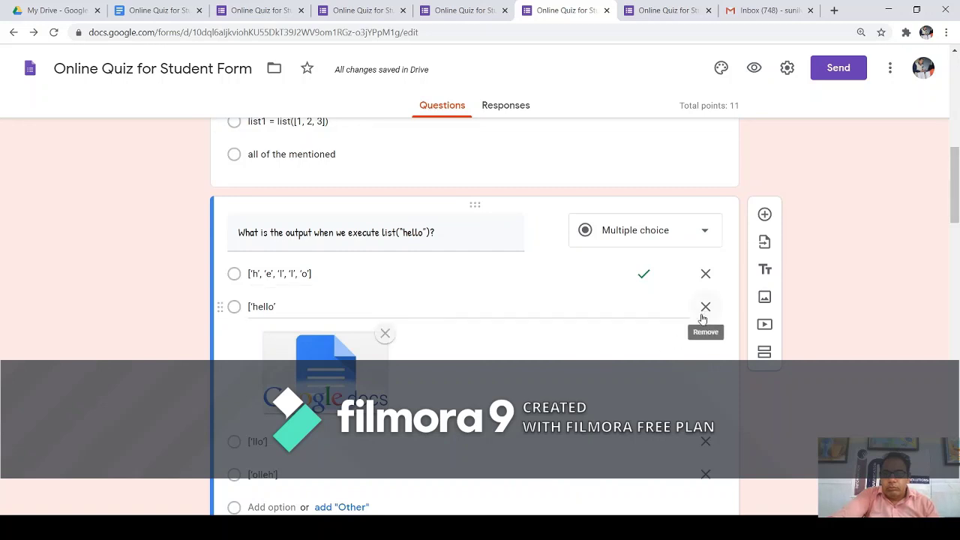
{"action": "left_click", "coordinate": [385, 336]}
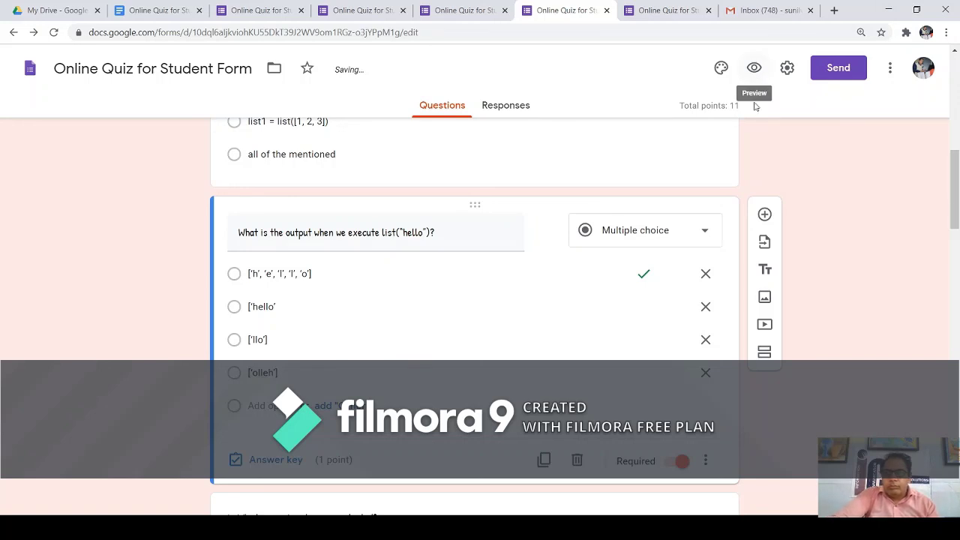
{"action": "scroll", "coordinate": [658, 138], "scroll_direction": "down", "scroll_amount": 2}
{"action": "scroll", "coordinate": [658, 138], "scroll_direction": "up", "scroll_amount": 1}
{"action": "scroll", "coordinate": [461, 123], "scroll_direction": "down", "scroll_amount": 3}
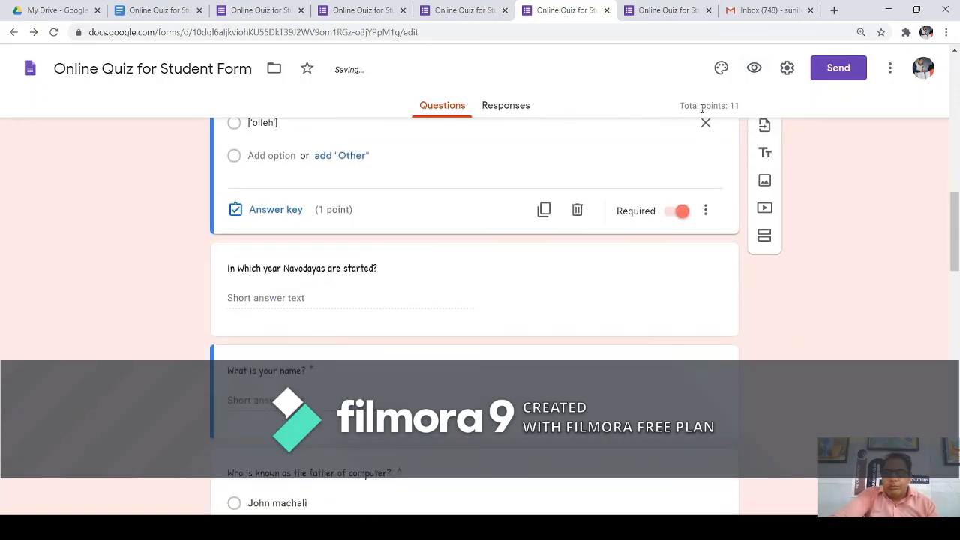
{"action": "left_click", "coordinate": [674, 19]}
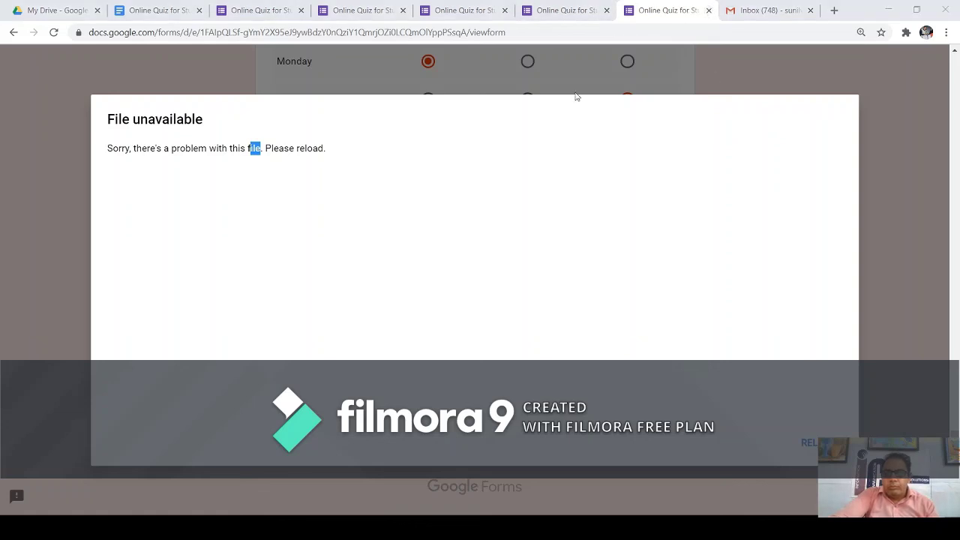
Close the broken preview tab with Ctrl+W and scroll through the quiz questions in the editor.
{"action": "key", "text": "ctrl+w"}
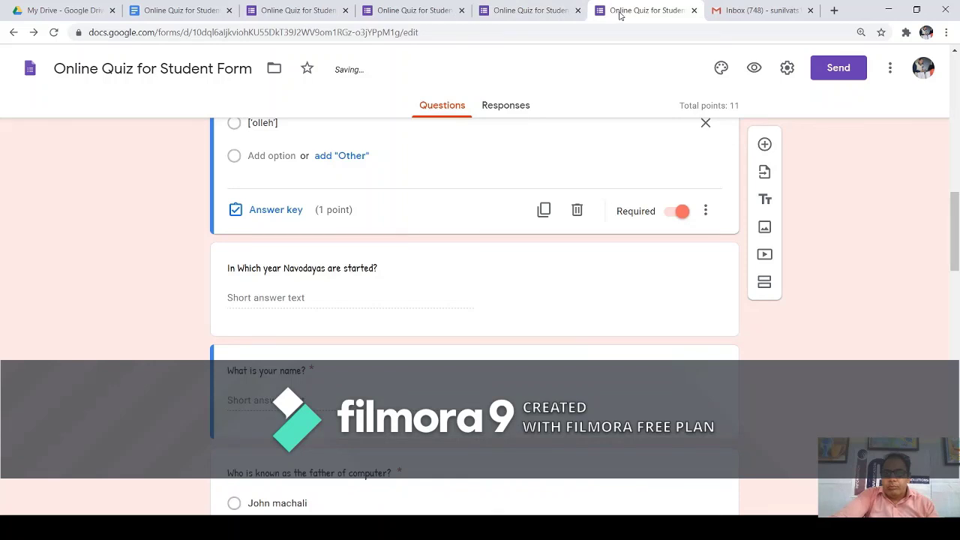
{"action": "scroll", "coordinate": [457, 251], "scroll_direction": "down", "scroll_amount": 10}
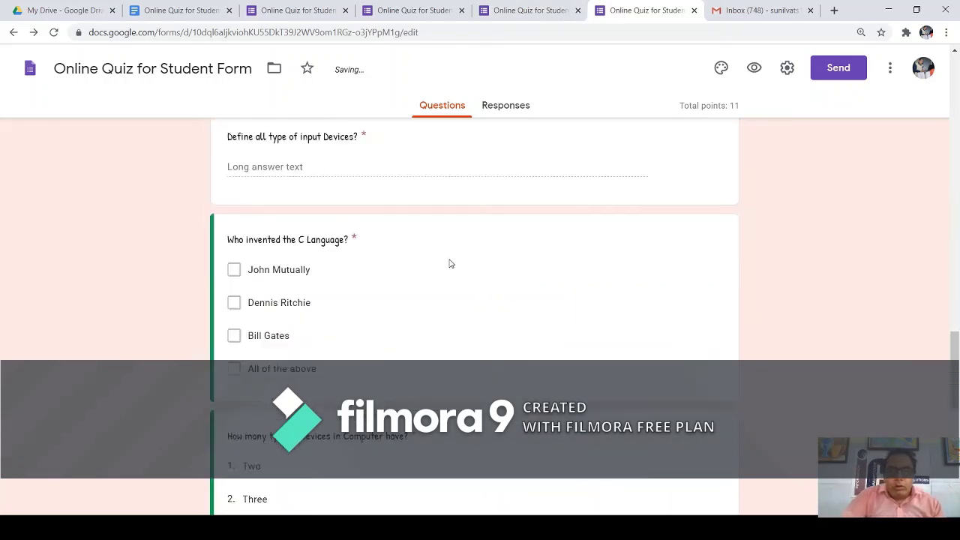
{"action": "scroll", "coordinate": [450, 261], "scroll_direction": "down", "scroll_amount": 10}
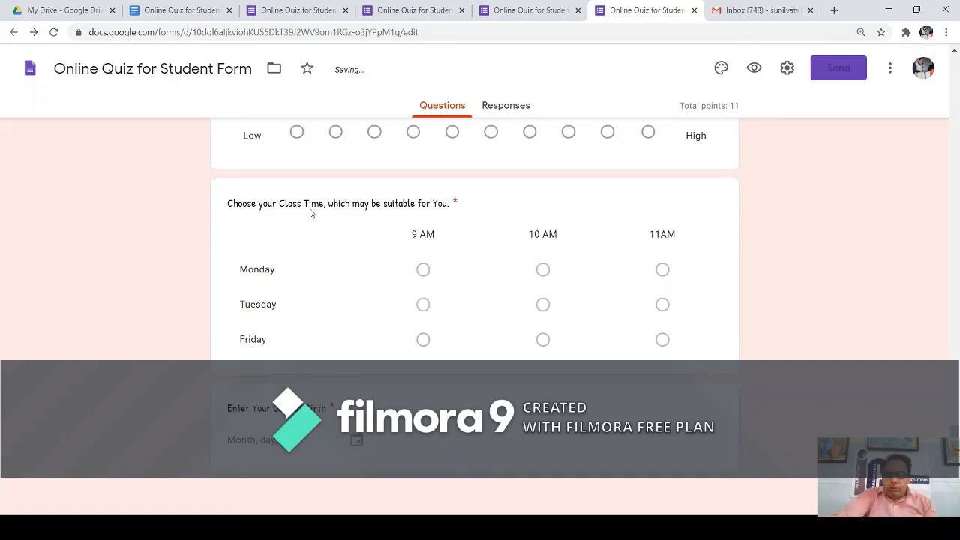
{"action": "scroll", "coordinate": [517, 303], "scroll_direction": "up", "scroll_amount": 3}
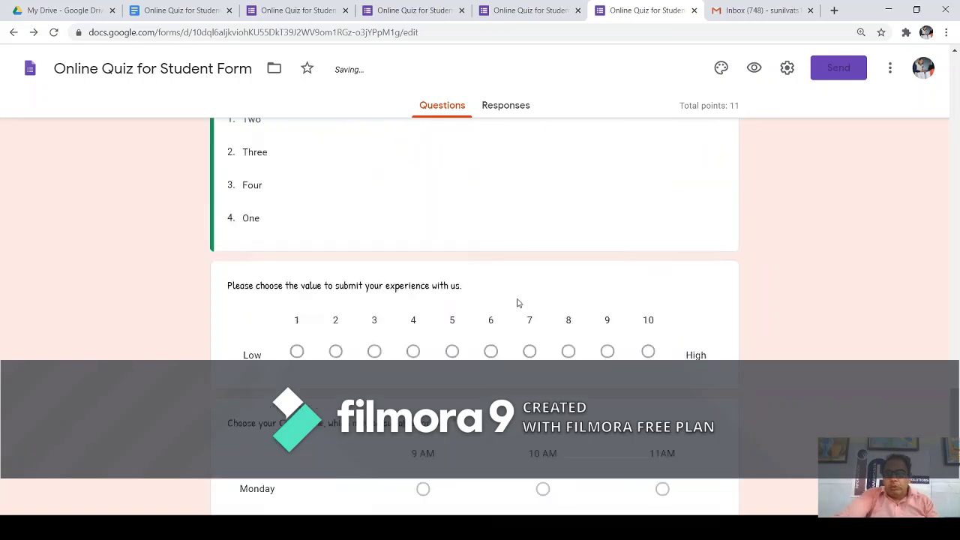
{"action": "scroll", "coordinate": [545, 296], "scroll_direction": "down", "scroll_amount": 3}
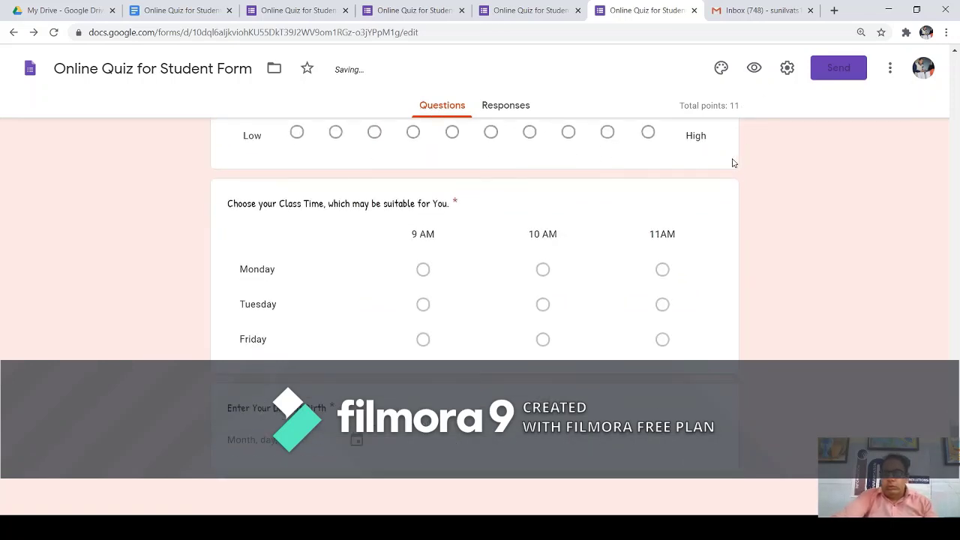
{"action": "scroll", "coordinate": [737, 171], "scroll_direction": "up", "scroll_amount": 4}
{"action": "scroll", "coordinate": [555, 166], "scroll_direction": "up", "scroll_amount": 15}
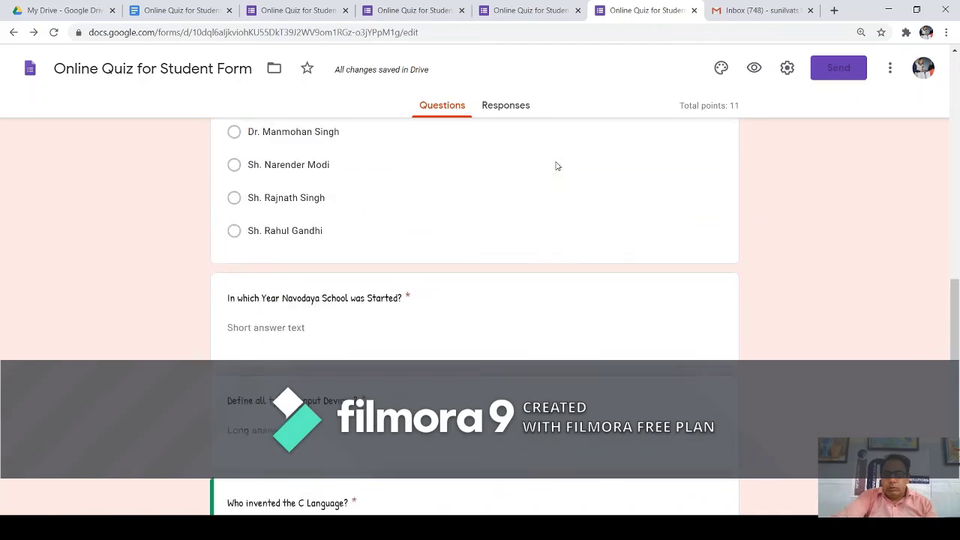
{"action": "scroll", "coordinate": [556, 165], "scroll_direction": "up", "scroll_amount": 4}
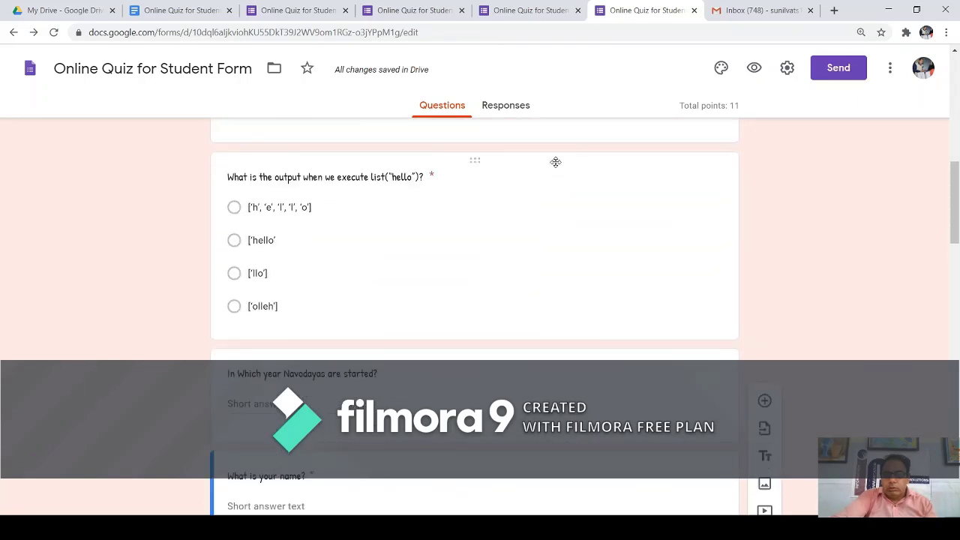
{"action": "scroll", "coordinate": [557, 165], "scroll_direction": "down", "scroll_amount": 20}
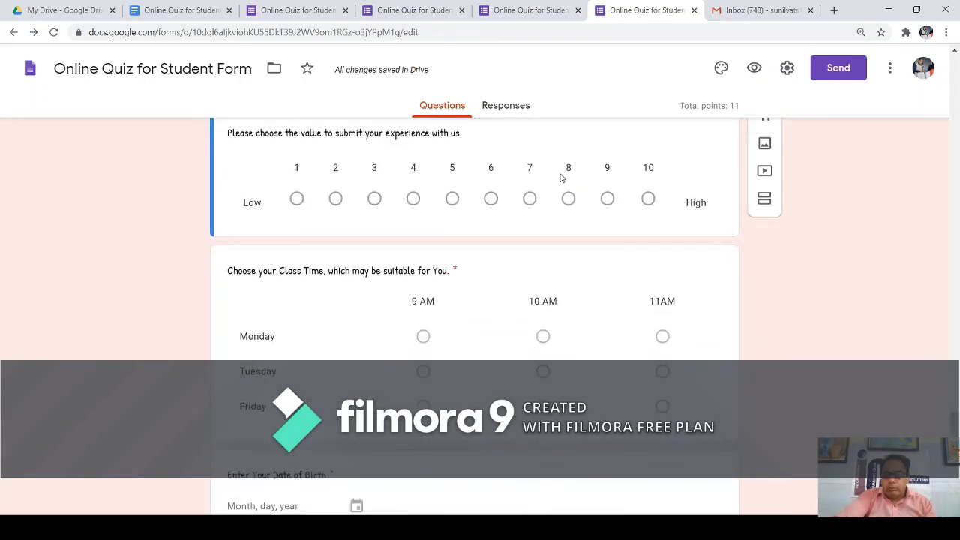
Email the Online Quiz for Student Form invitation to the recipient's email address.
{"action": "left_click", "coordinate": [835, 74]}
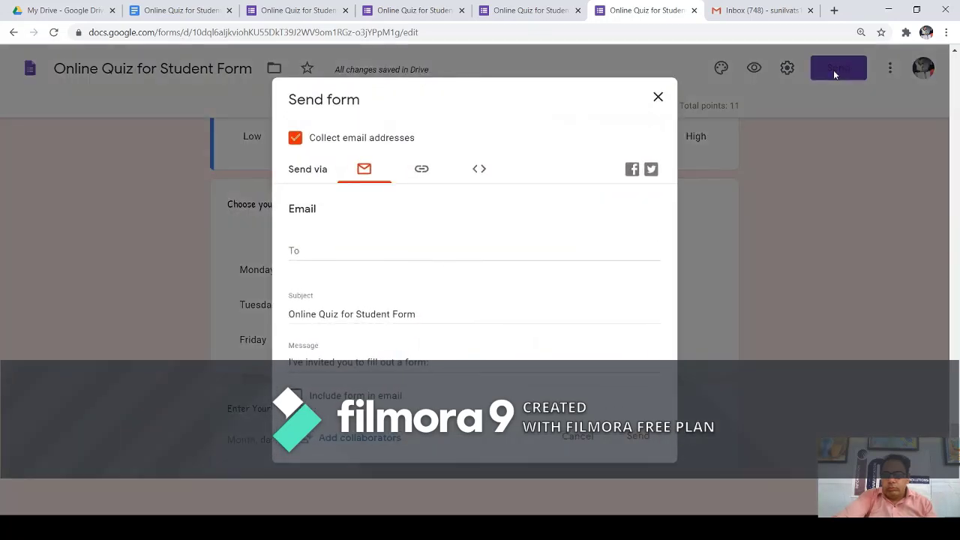
{"action": "left_click", "coordinate": [332, 250]}
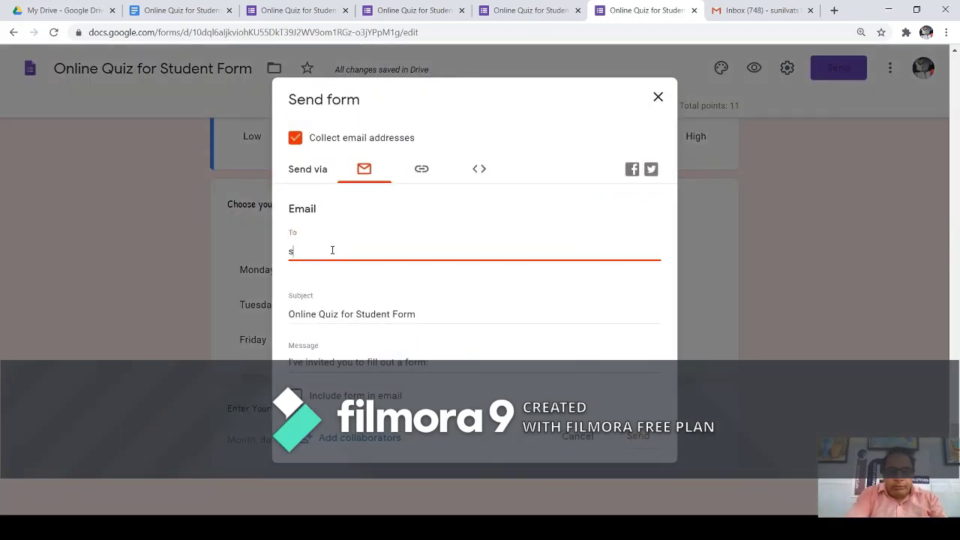
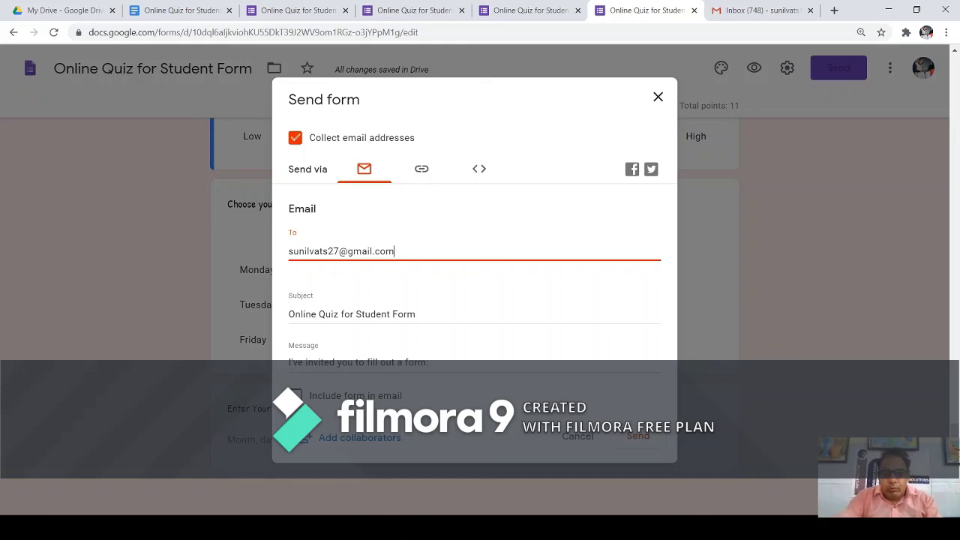
{"action": "left_click", "coordinate": [634, 438]}
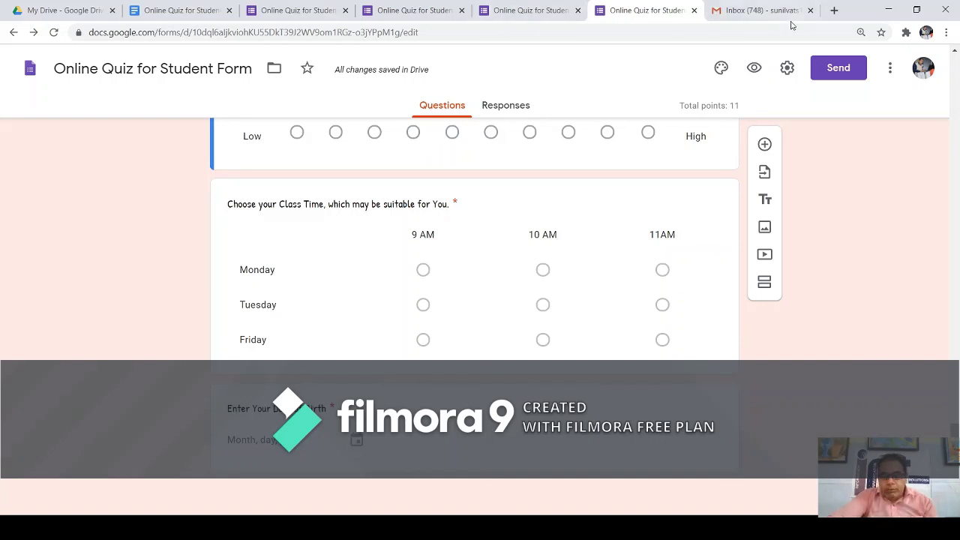
In Gmail, minimize the draft holding the form link and show the Inbox.
{"action": "left_click", "coordinate": [780, 11]}
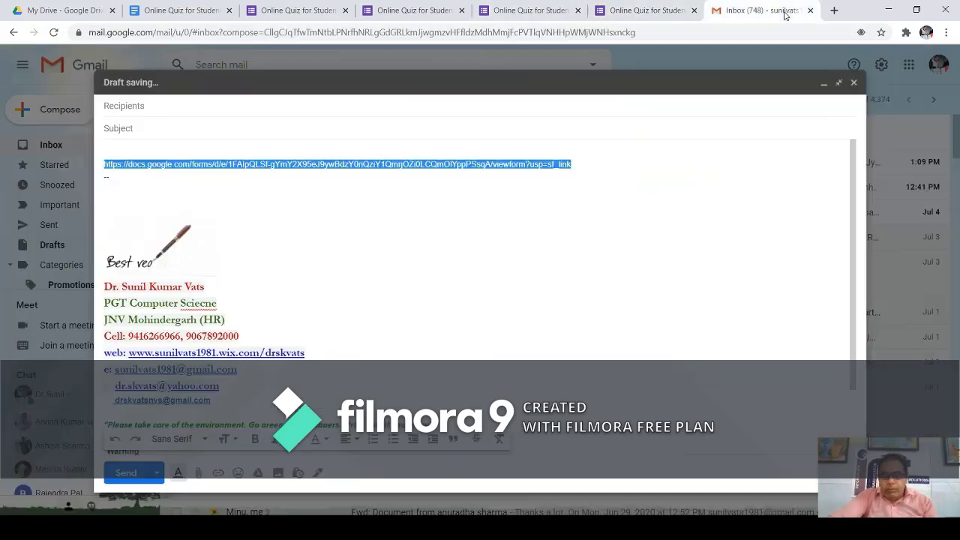
{"action": "left_click", "coordinate": [846, 89]}
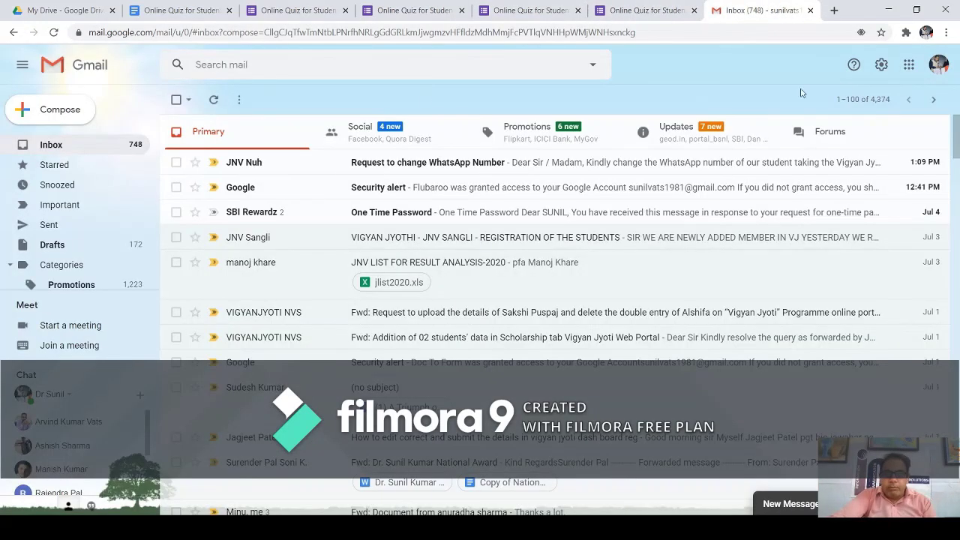
{"action": "left_click", "coordinate": [56, 146]}
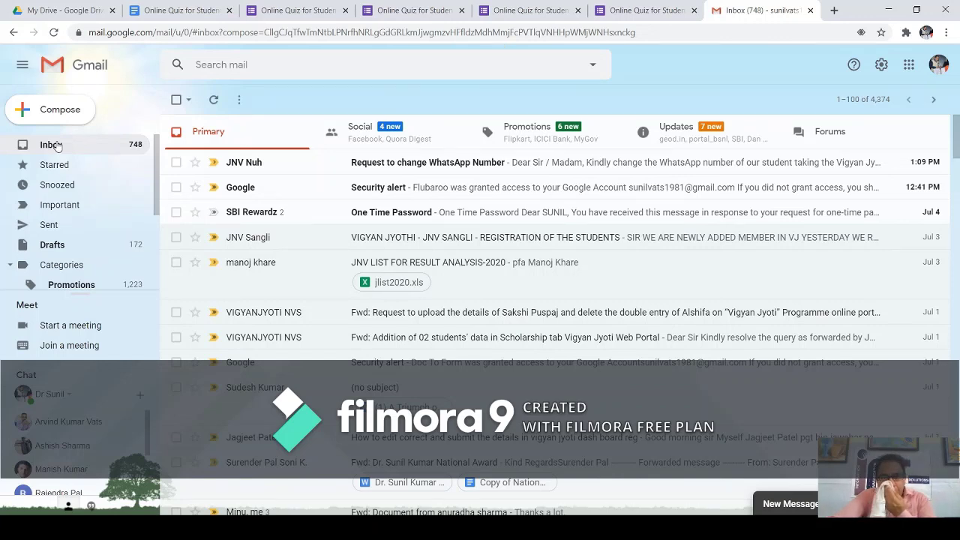
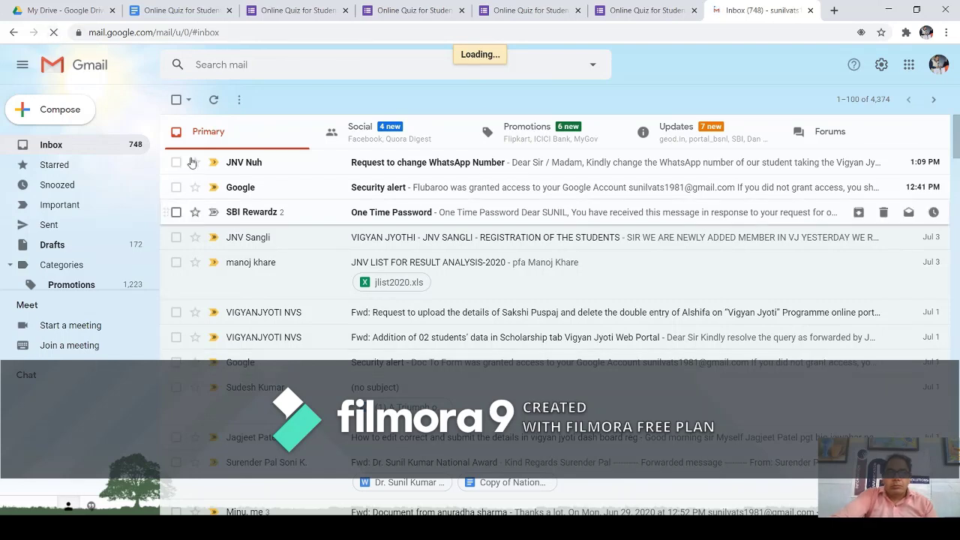
Start a new Gmail draft, discard it, and return to the Inbox.
{"action": "left_click", "coordinate": [63, 113]}
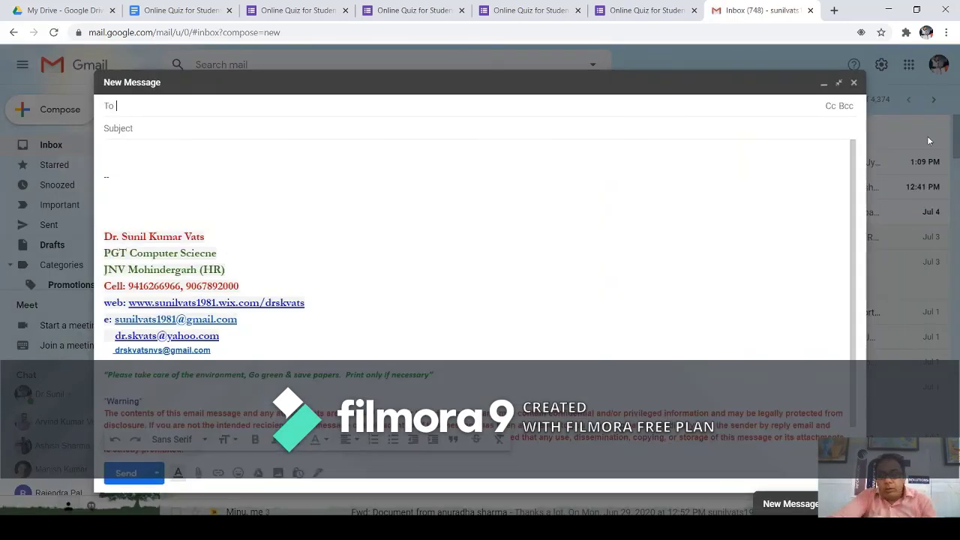
{"action": "left_click", "coordinate": [853, 84]}
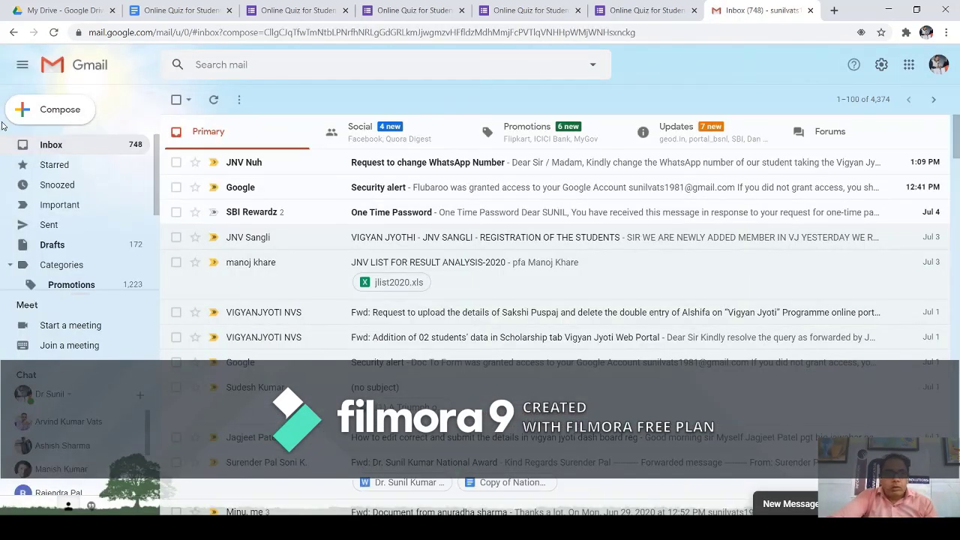
{"action": "left_click", "coordinate": [41, 145]}
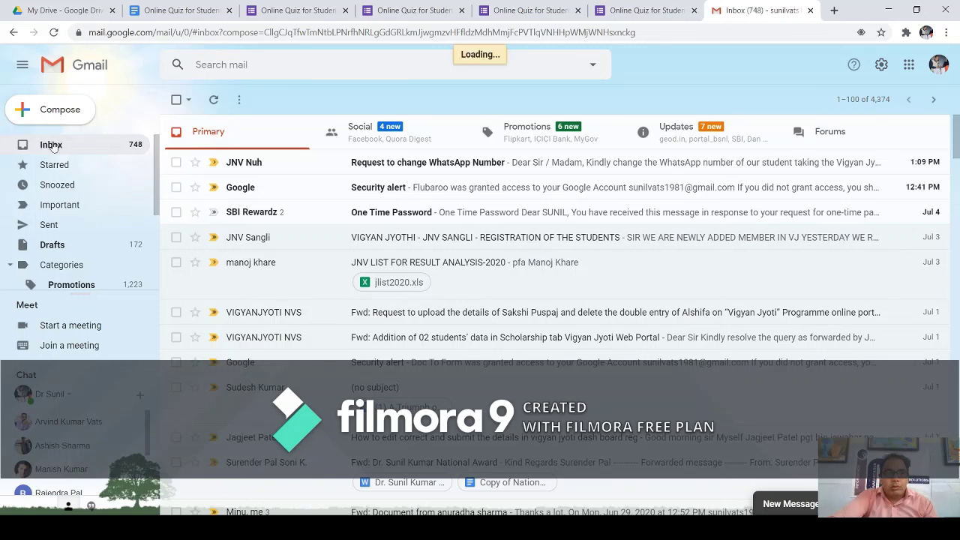
Refresh the inbox four times for new mail, then go back to the Online Quiz for Student tab.
{"action": "left_click", "coordinate": [214, 101]}
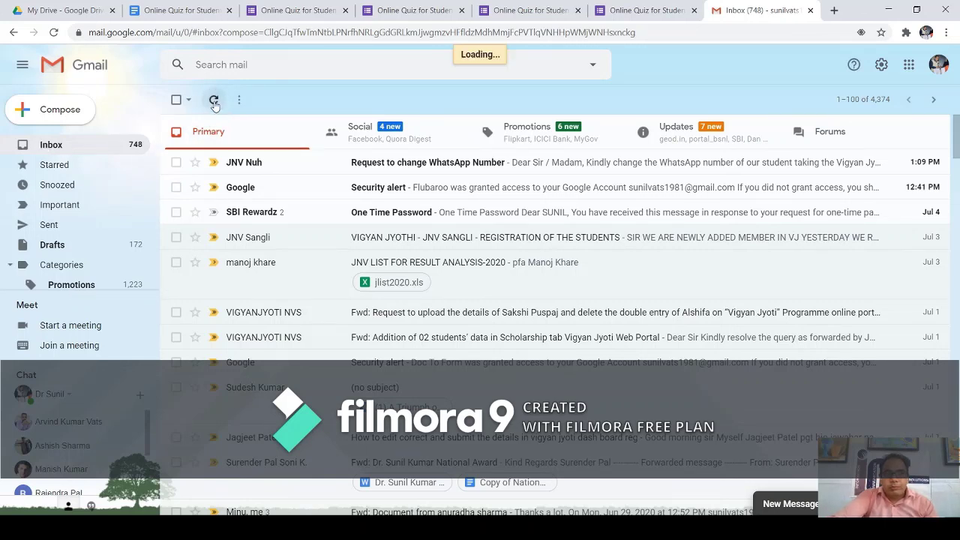
{"action": "left_click", "coordinate": [214, 100]}
{"action": "left_click", "coordinate": [214, 100]}
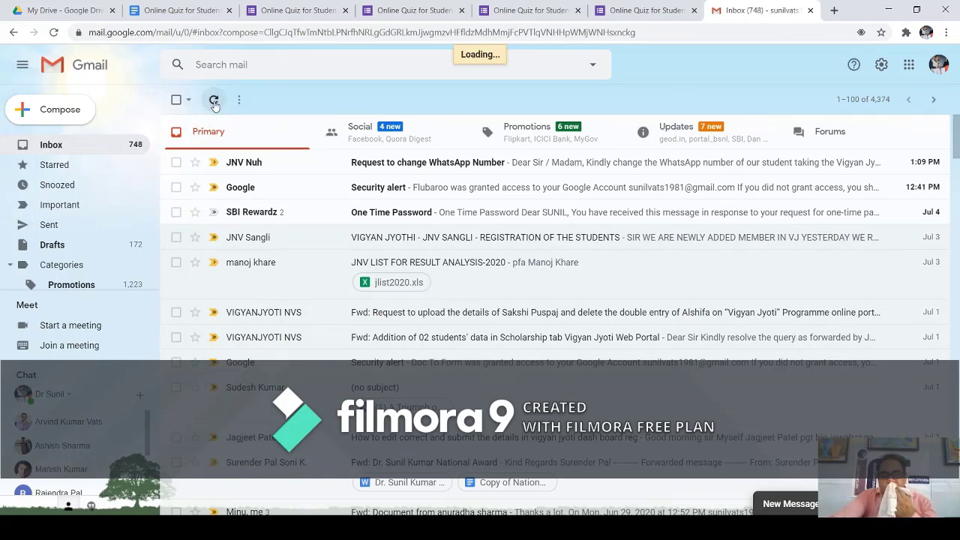
{"action": "left_click", "coordinate": [214, 101]}
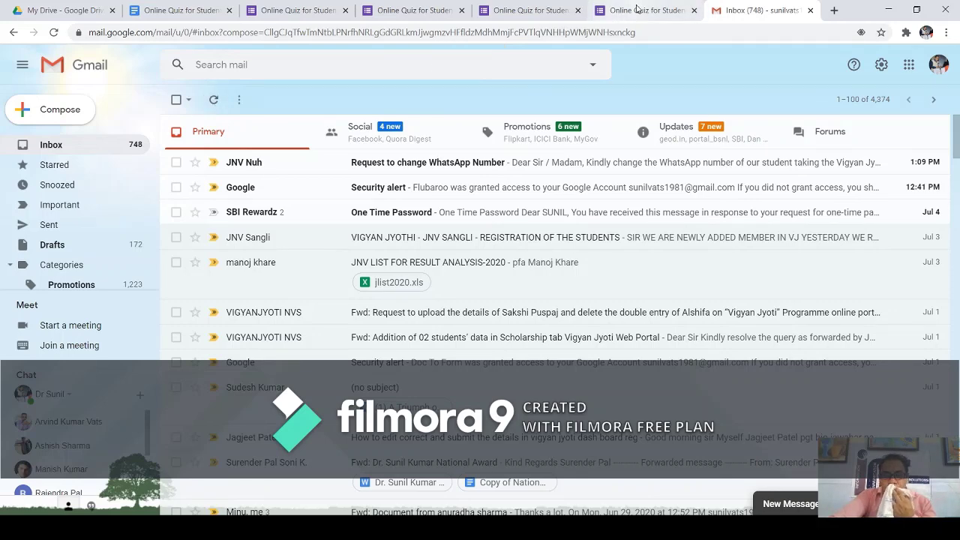
{"action": "left_click", "coordinate": [636, 10]}
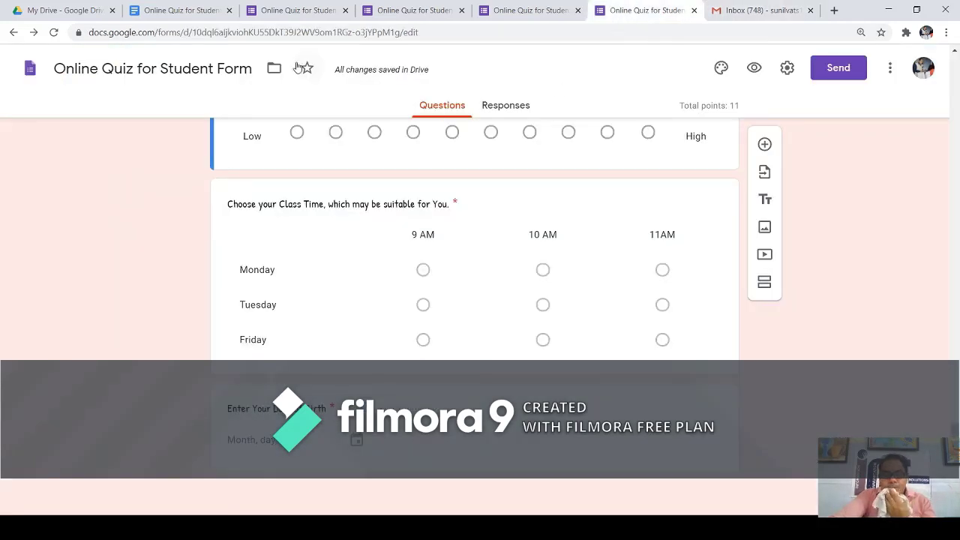
{"action": "scroll", "coordinate": [348, 100], "scroll_direction": "up", "scroll_amount": 10}
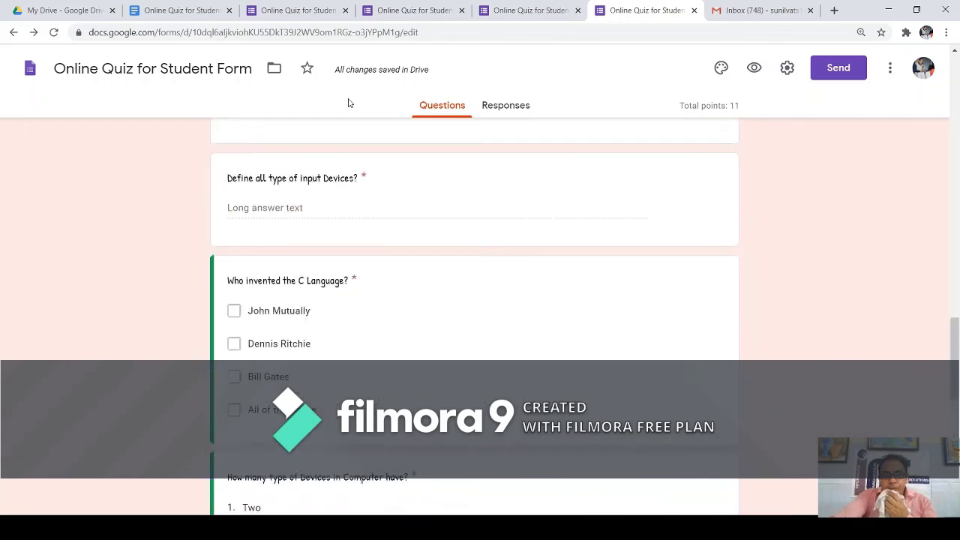
{"action": "scroll", "coordinate": [348, 103], "scroll_direction": "up", "scroll_amount": 12}
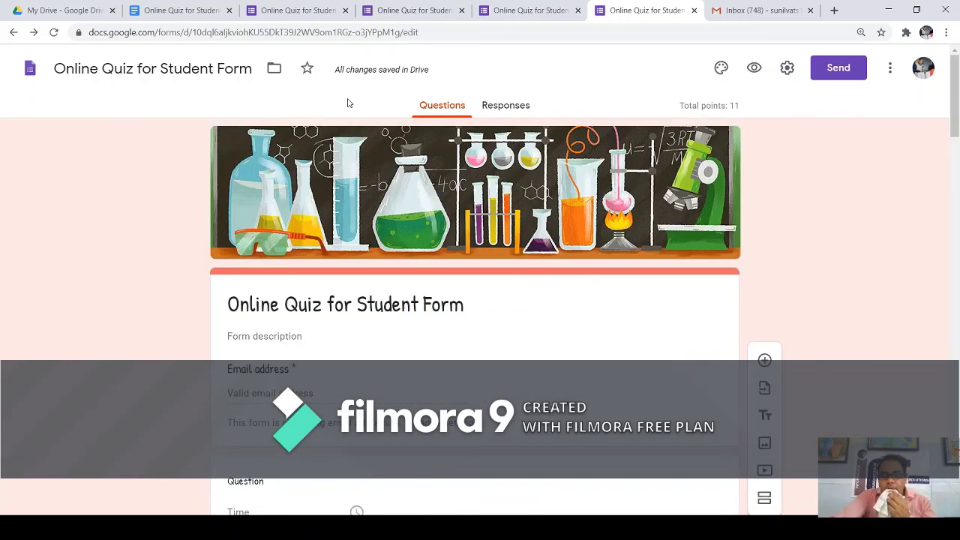
{"action": "scroll", "coordinate": [348, 103], "scroll_direction": "down", "scroll_amount": 10}
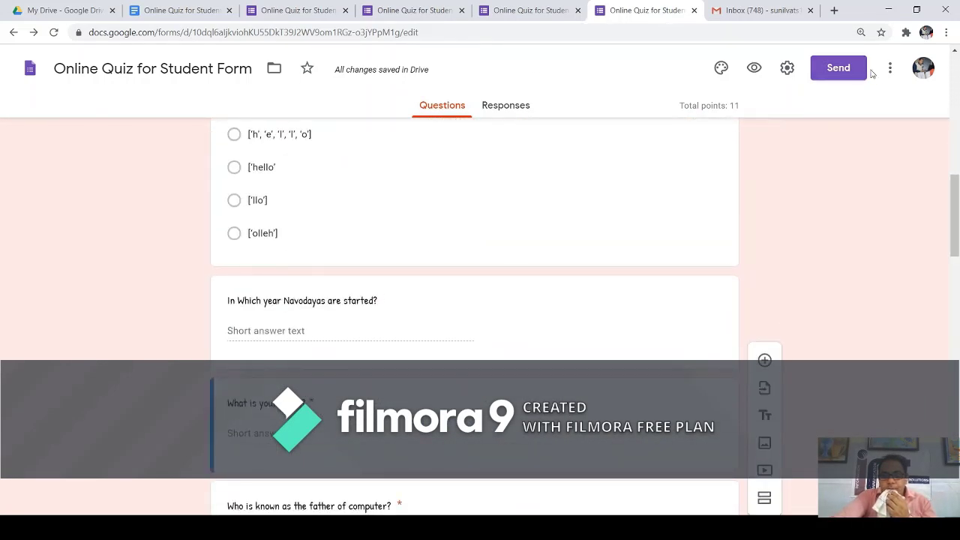
{"action": "left_click", "coordinate": [891, 75]}
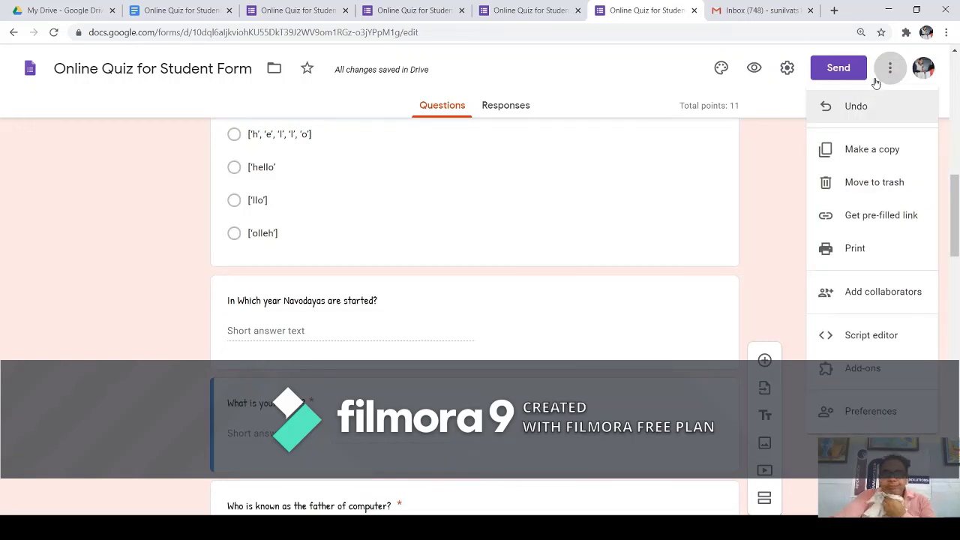
{"action": "left_click", "coordinate": [784, 264]}
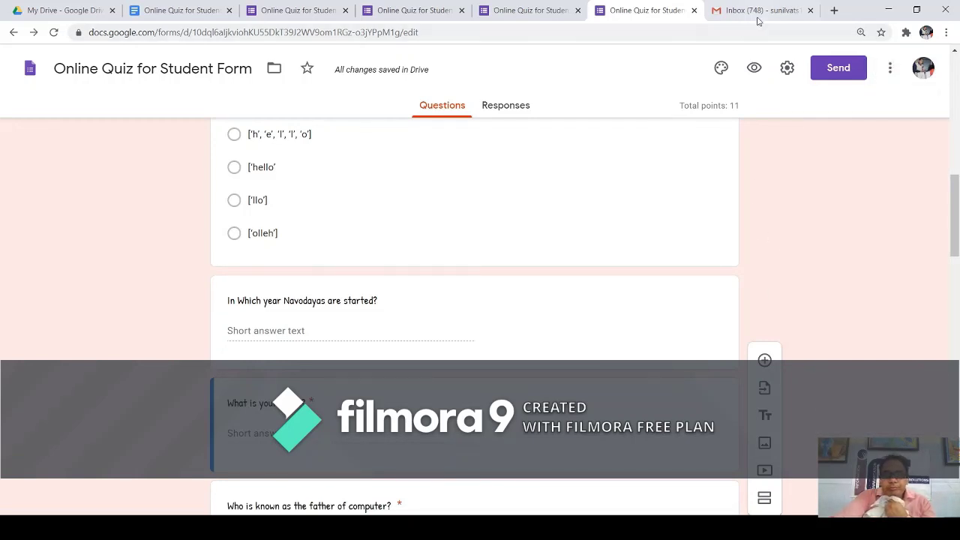
{"action": "left_click", "coordinate": [757, 15]}
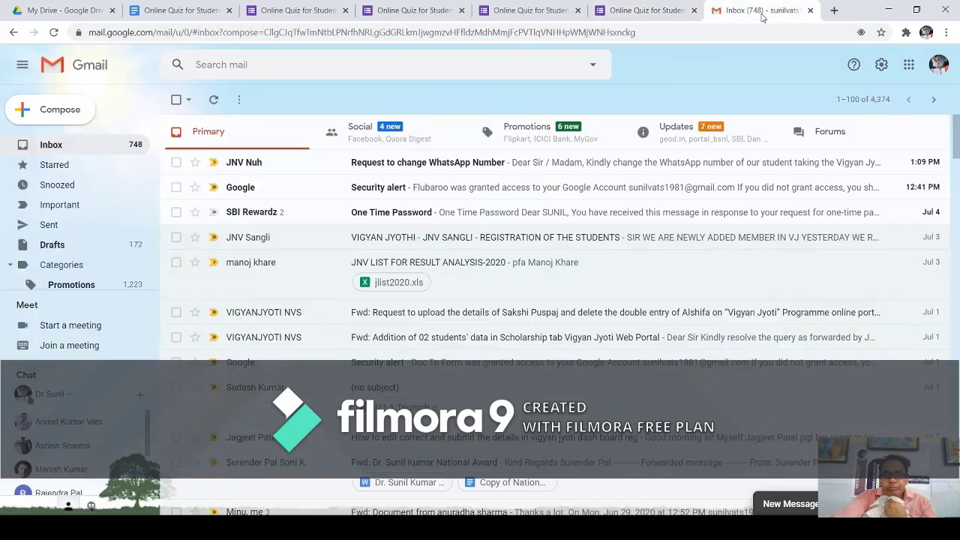
{"action": "left_click", "coordinate": [88, 145]}
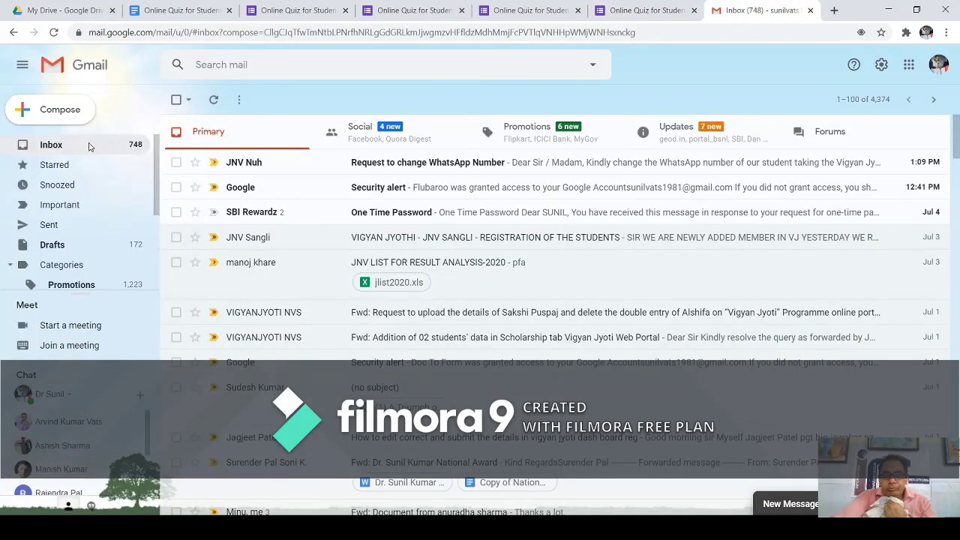
{"action": "left_click", "coordinate": [90, 146]}
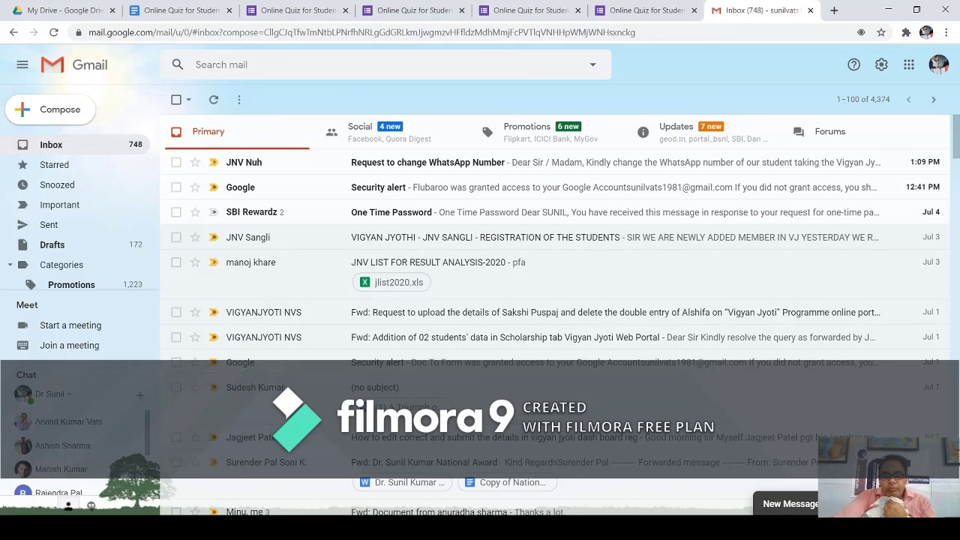
{"action": "left_click", "coordinate": [645, 17]}
{"action": "left_click", "coordinate": [531, 11]}
{"action": "scroll", "coordinate": [517, 251], "scroll_direction": "down", "scroll_amount": 3}
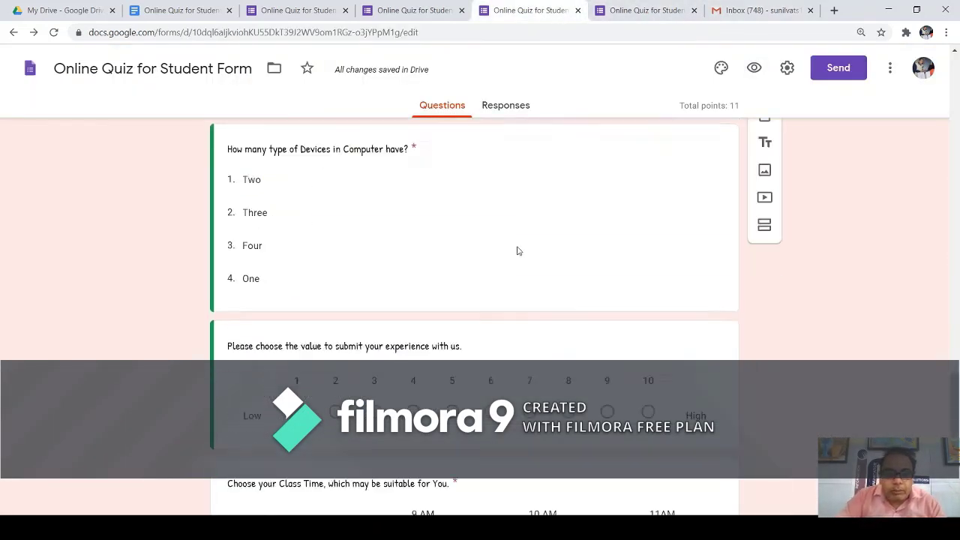
{"action": "scroll", "coordinate": [517, 251], "scroll_direction": "down", "scroll_amount": 4}
{"action": "scroll", "coordinate": [517, 225], "scroll_direction": "up", "scroll_amount": 7}
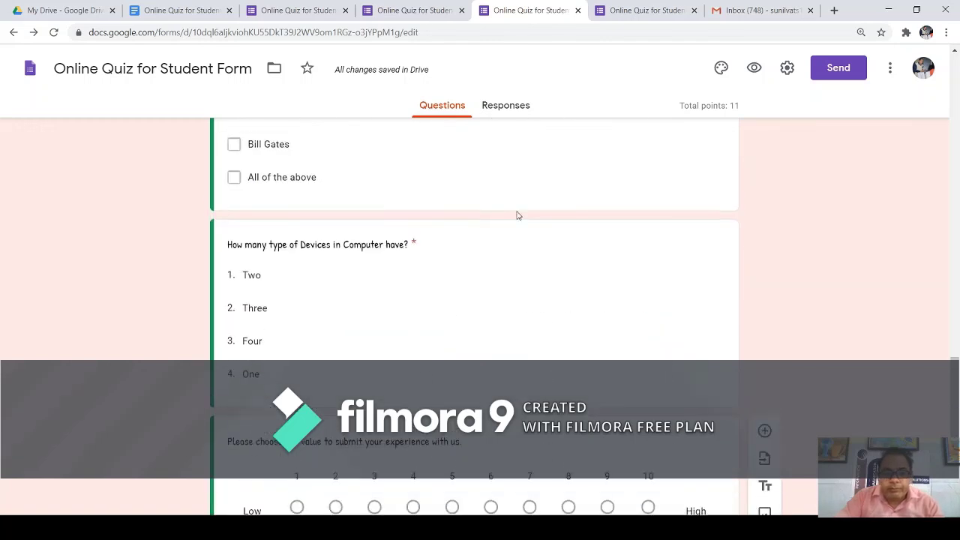
{"action": "scroll", "coordinate": [514, 159], "scroll_direction": "down", "scroll_amount": 7}
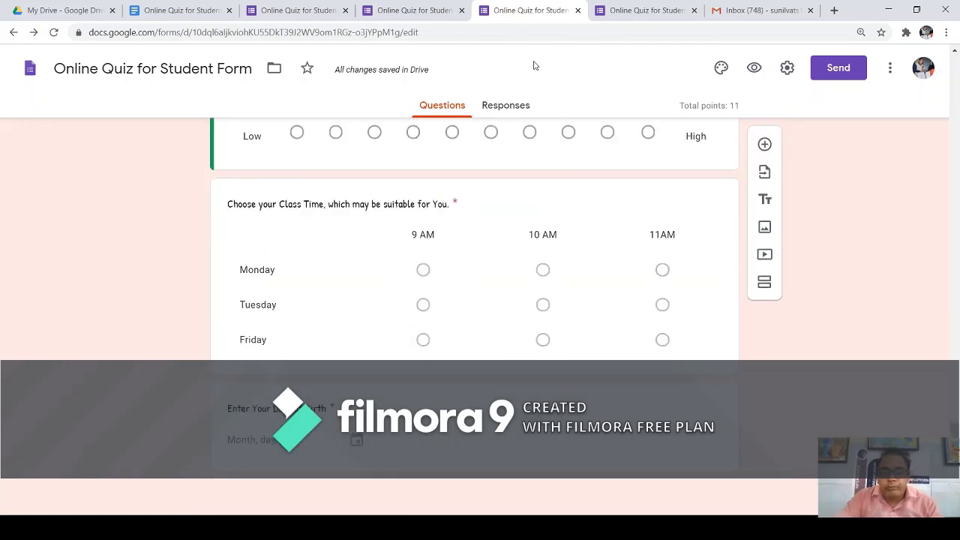
Close the duplicate browser tabs of the quiz form, leaving one editor copy open.
{"action": "left_click", "coordinate": [694, 11]}
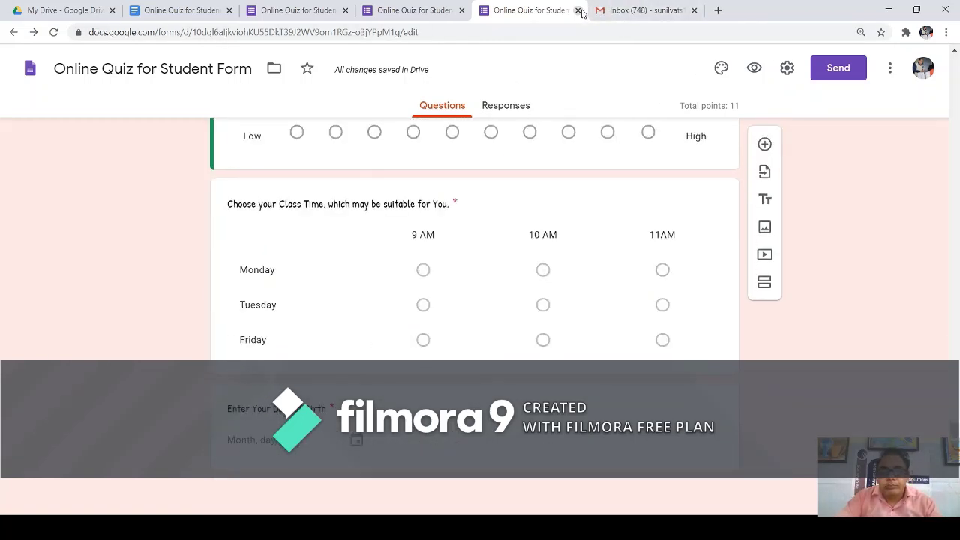
{"action": "left_click", "coordinate": [437, 12]}
{"action": "scroll", "coordinate": [386, 188], "scroll_direction": "down", "scroll_amount": 10}
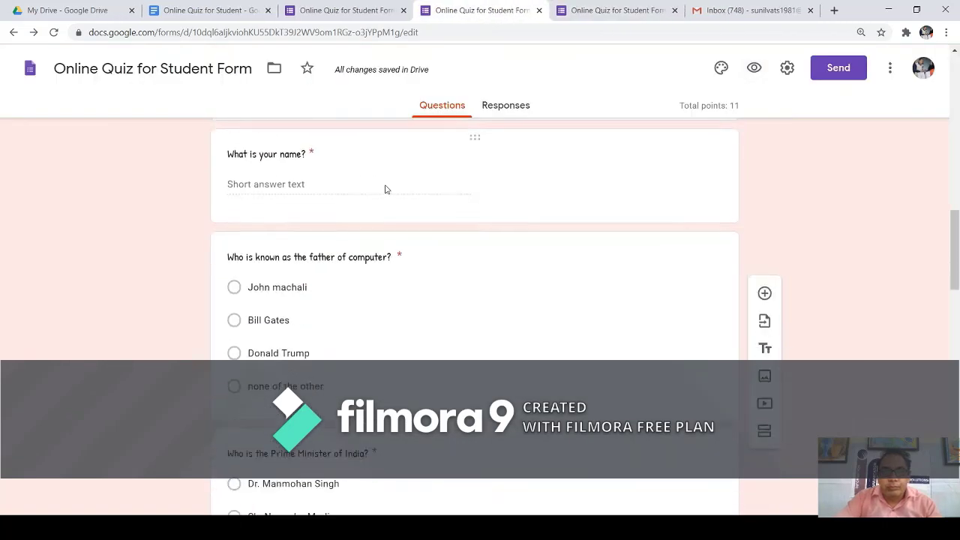
{"action": "scroll", "coordinate": [385, 187], "scroll_direction": "down", "scroll_amount": 1}
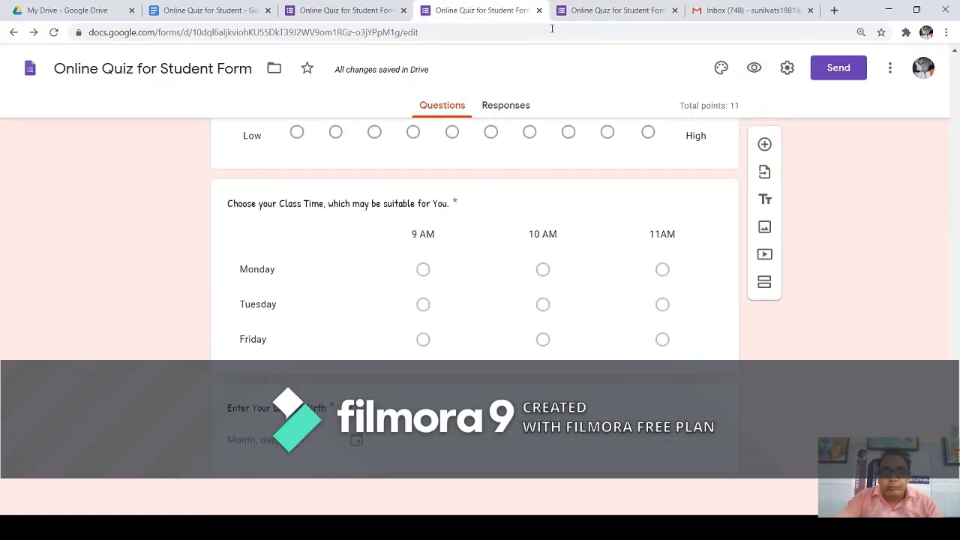
{"action": "left_click", "coordinate": [674, 10]}
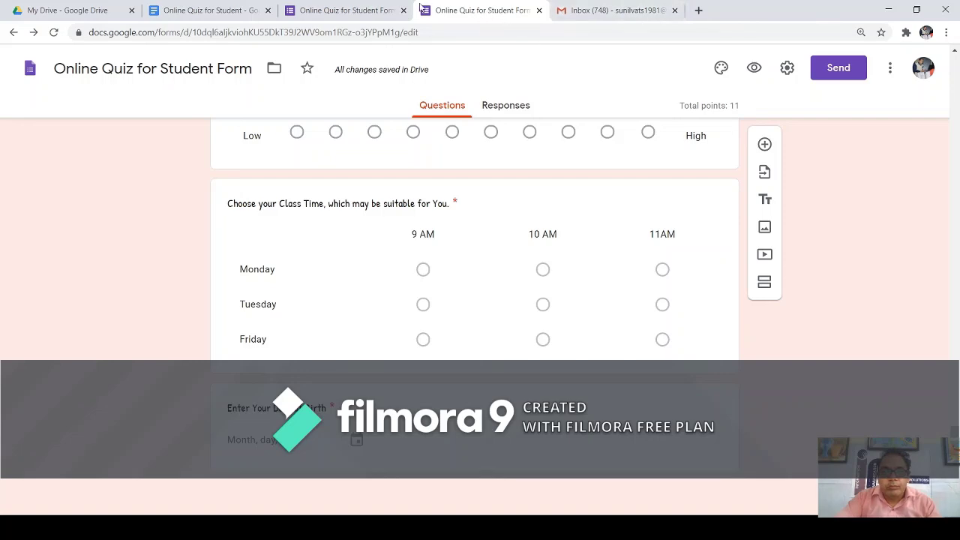
{"action": "left_click", "coordinate": [349, 15]}
{"action": "scroll", "coordinate": [413, 217], "scroll_direction": "down", "scroll_amount": 10}
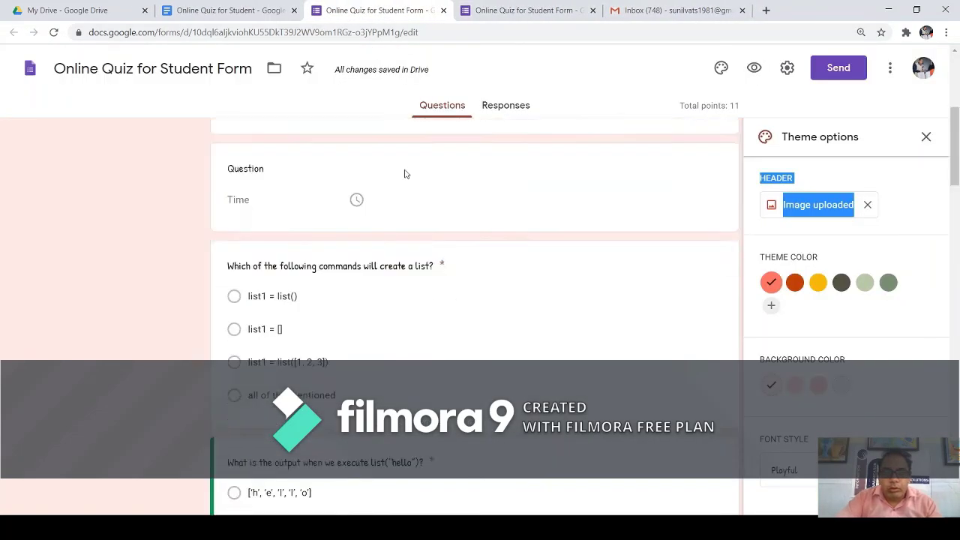
{"action": "scroll", "coordinate": [421, 250], "scroll_direction": "down", "scroll_amount": 15}
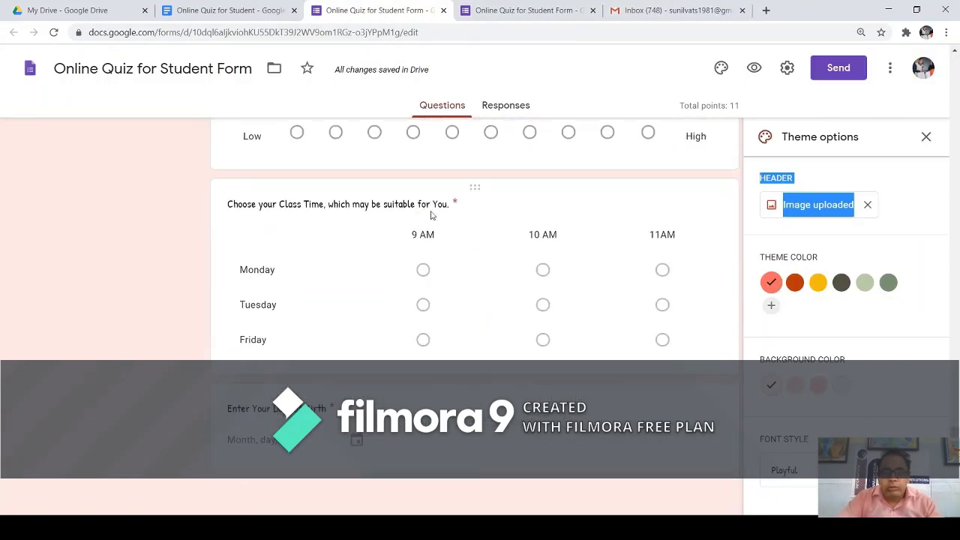
{"action": "left_click", "coordinate": [592, 10]}
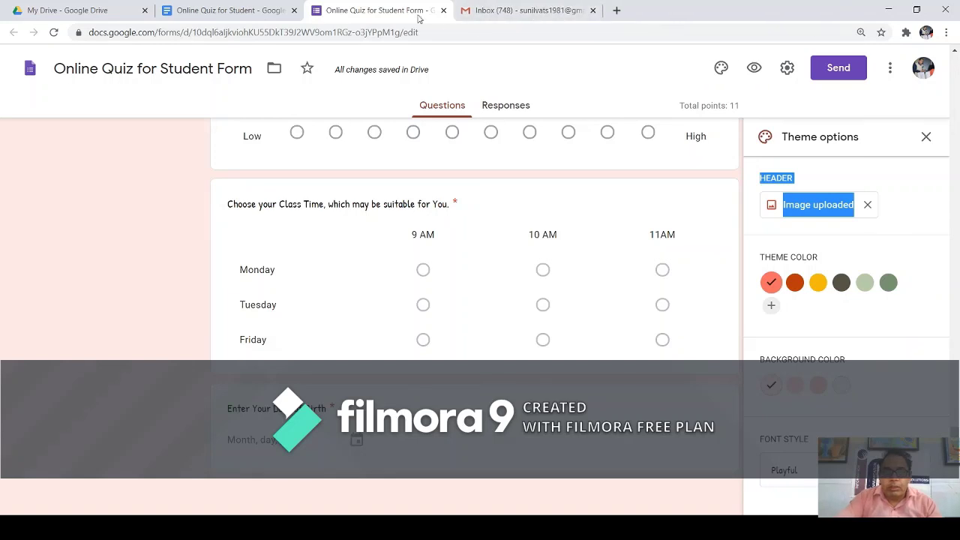
Select the Class Time grid question, close theme settings, and switch to the Gmail inbox.
{"action": "left_click", "coordinate": [585, 309]}
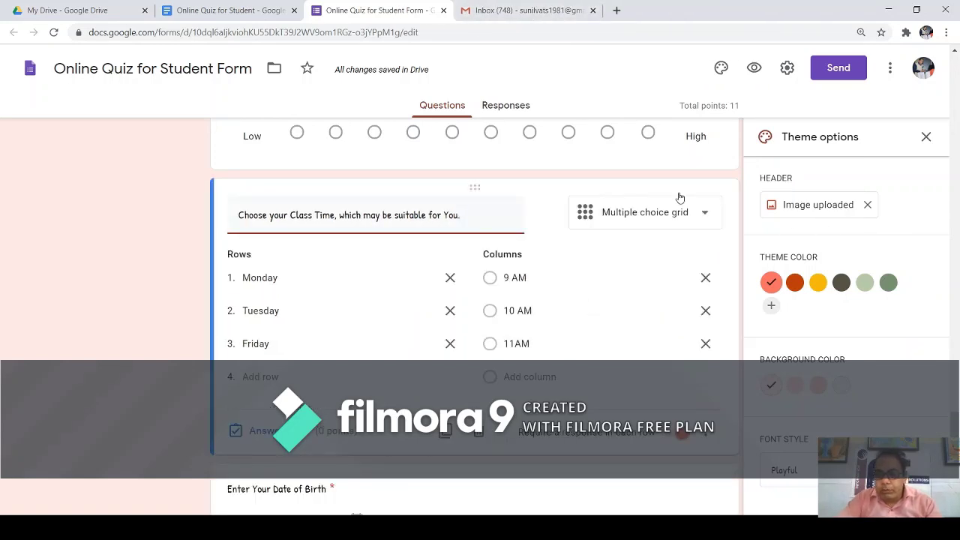
{"action": "left_click", "coordinate": [925, 137]}
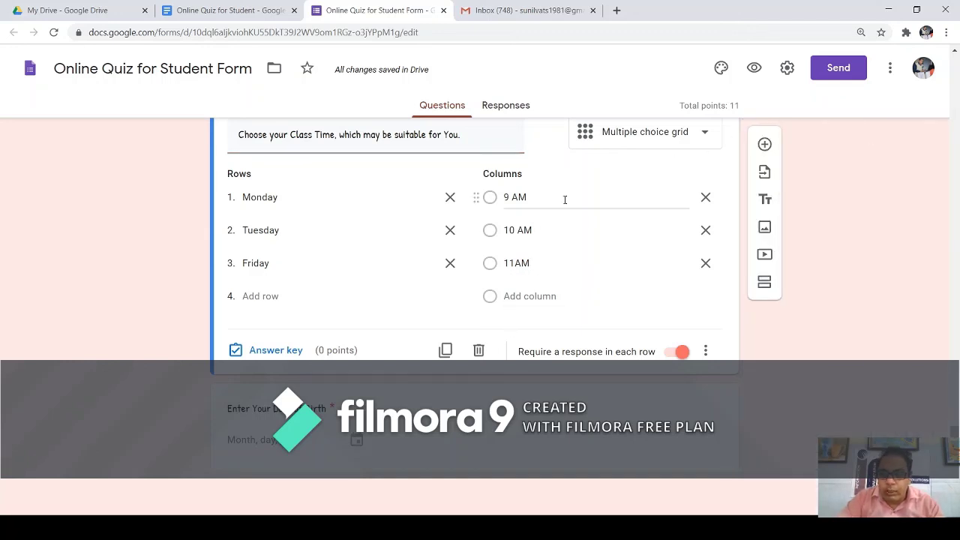
{"action": "scroll", "coordinate": [403, 326], "scroll_direction": "up", "scroll_amount": 3}
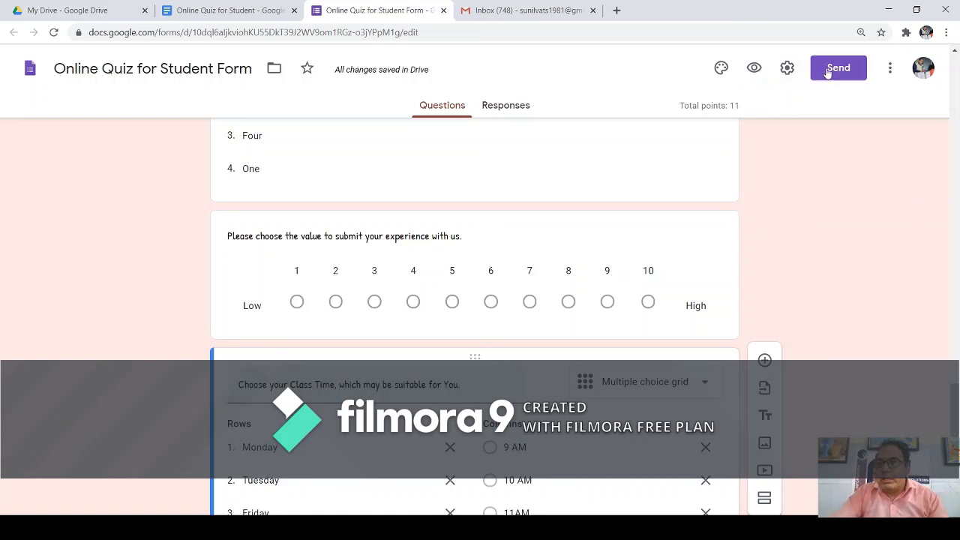
{"action": "left_click", "coordinate": [486, 14]}
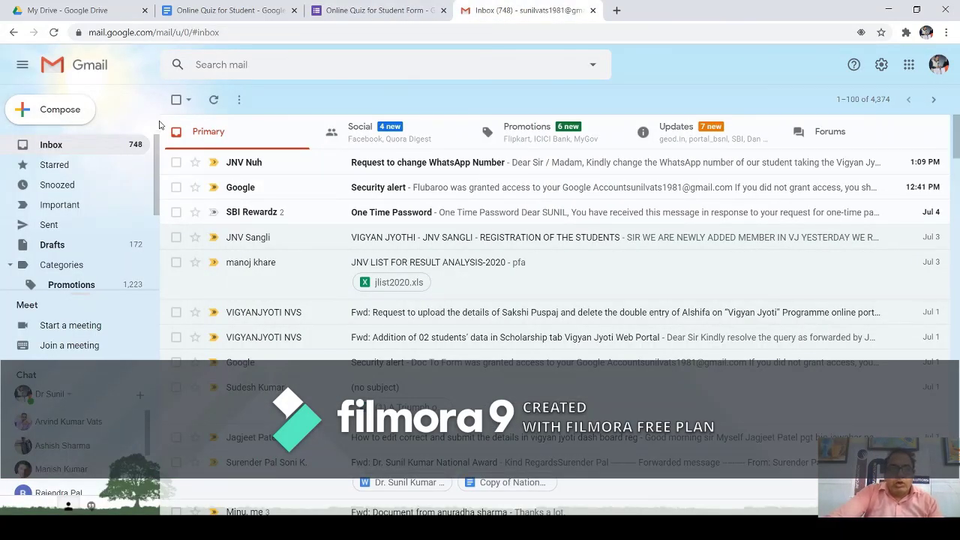
Refresh the Gmail inbox three times, then return to the quiz editor and open its live preview.
{"action": "left_click", "coordinate": [212, 101]}
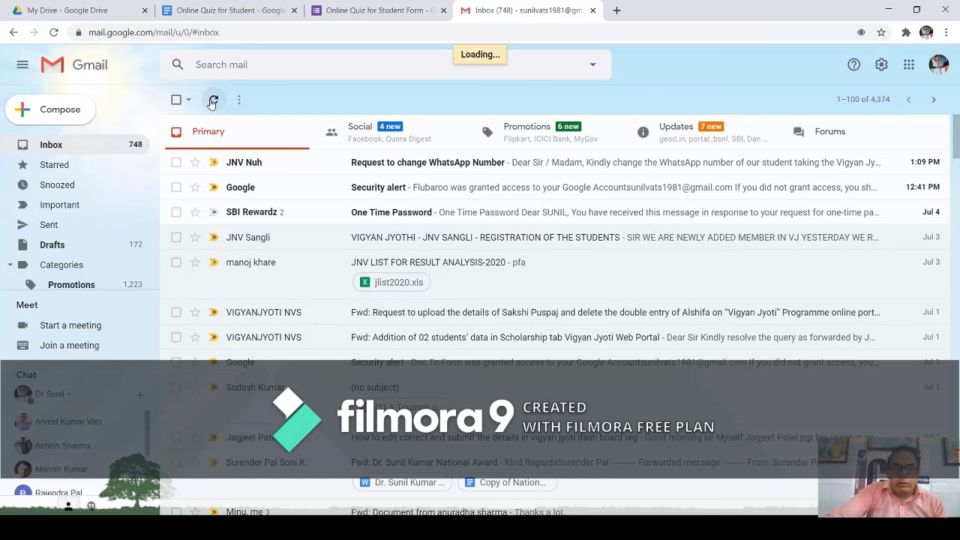
{"action": "left_click", "coordinate": [212, 102]}
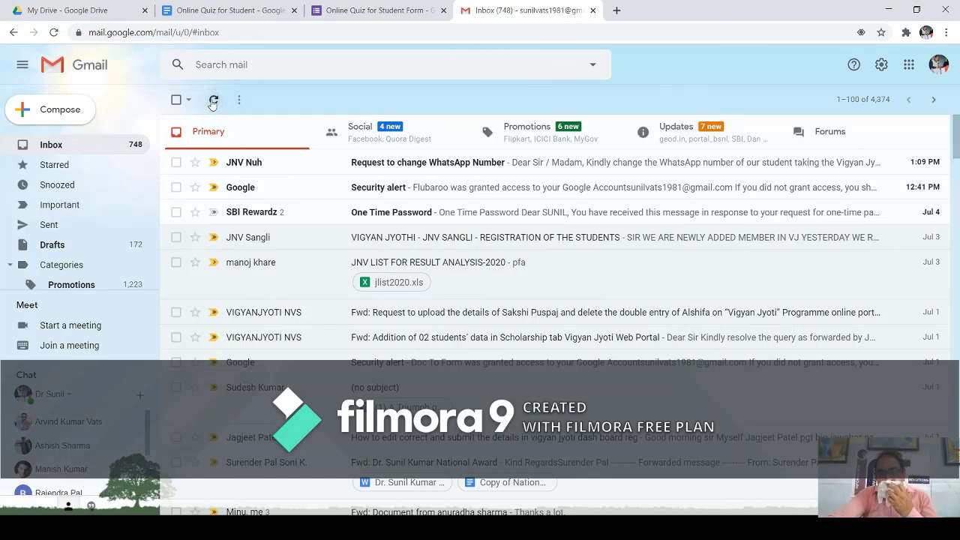
{"action": "left_click", "coordinate": [212, 102]}
{"action": "left_click", "coordinate": [409, 12]}
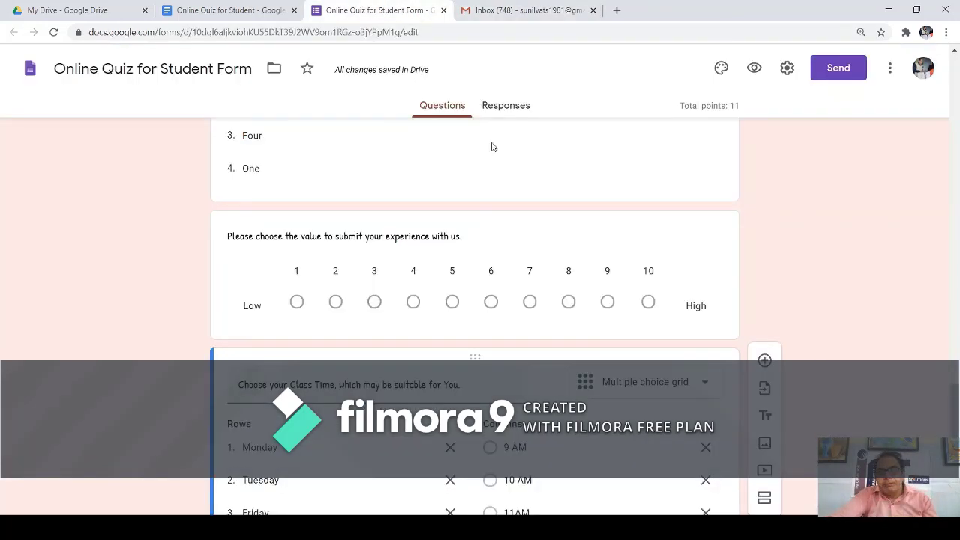
{"action": "scroll", "coordinate": [450, 203], "scroll_direction": "down", "scroll_amount": 3}
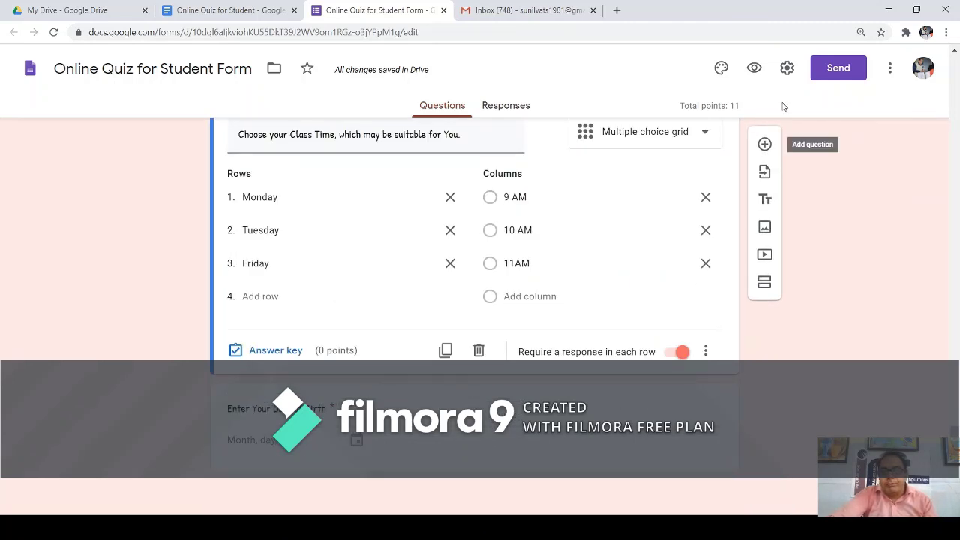
{"action": "left_click", "coordinate": [753, 68]}
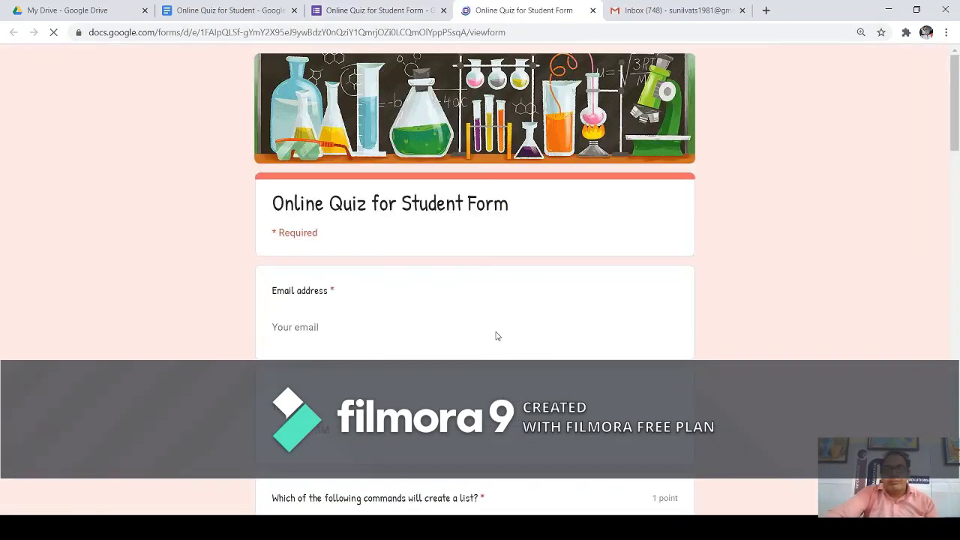
Enter the respondent's Gmail address in the quiz's email field.
{"action": "scroll", "coordinate": [385, 333], "scroll_direction": "down", "scroll_amount": 3}
{"action": "scroll", "coordinate": [384, 337], "scroll_direction": "down", "scroll_amount": 15}
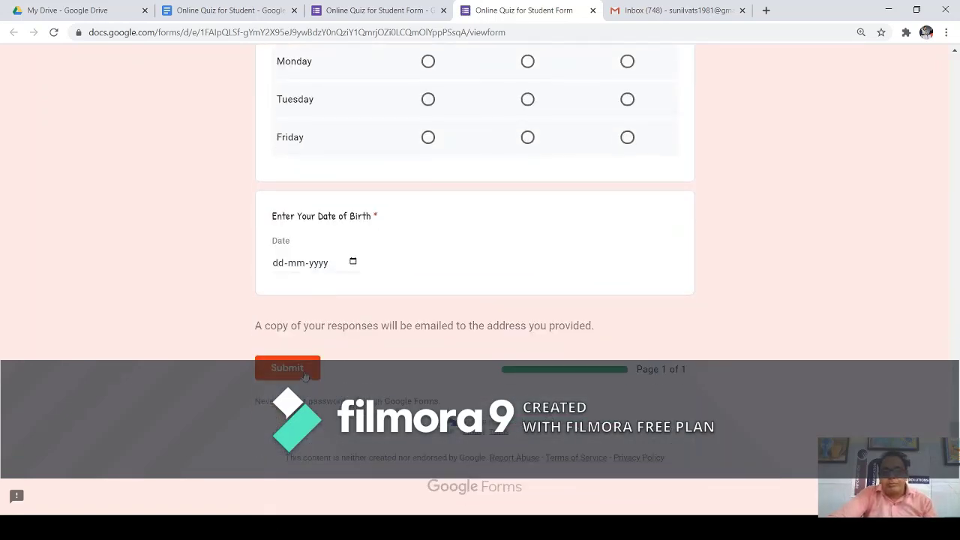
{"action": "left_click", "coordinate": [315, 367]}
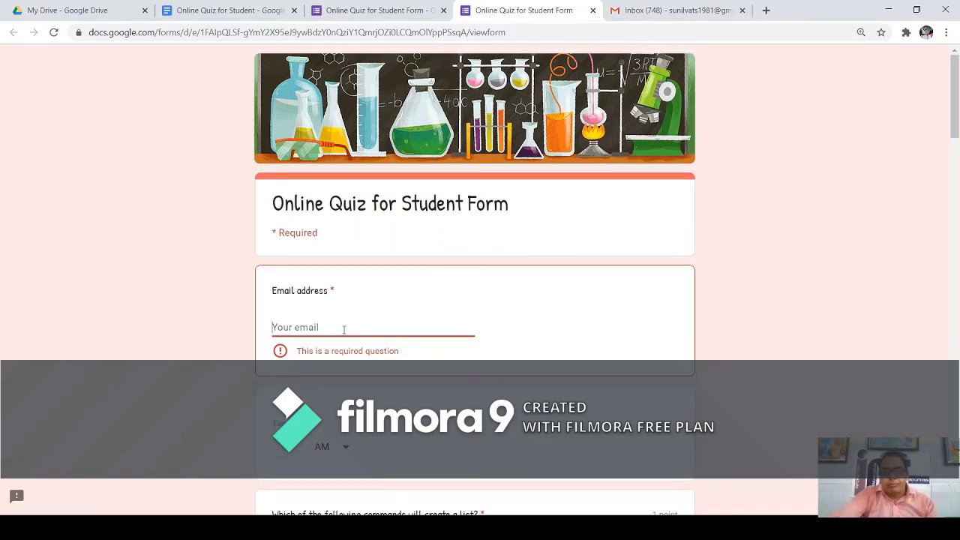
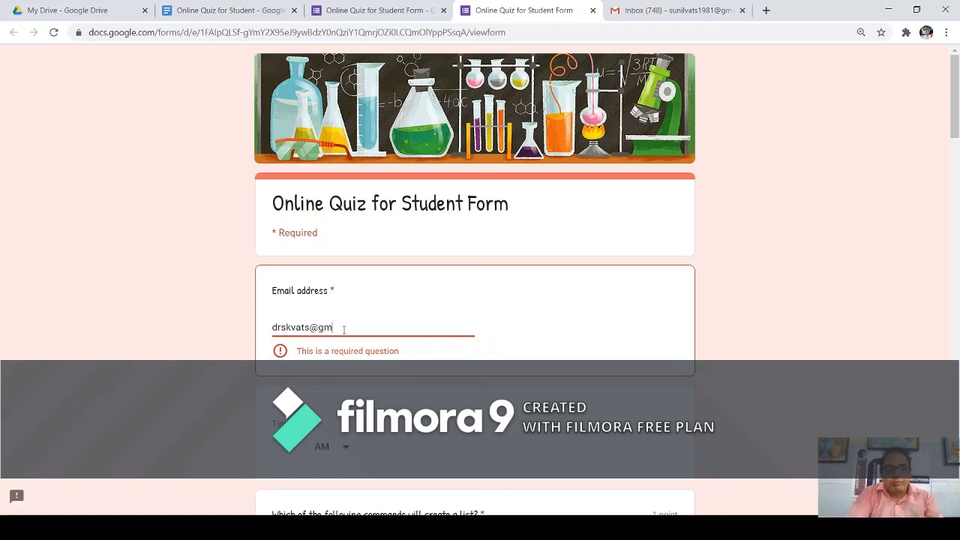
{"action": "key", "text": "Tab"}
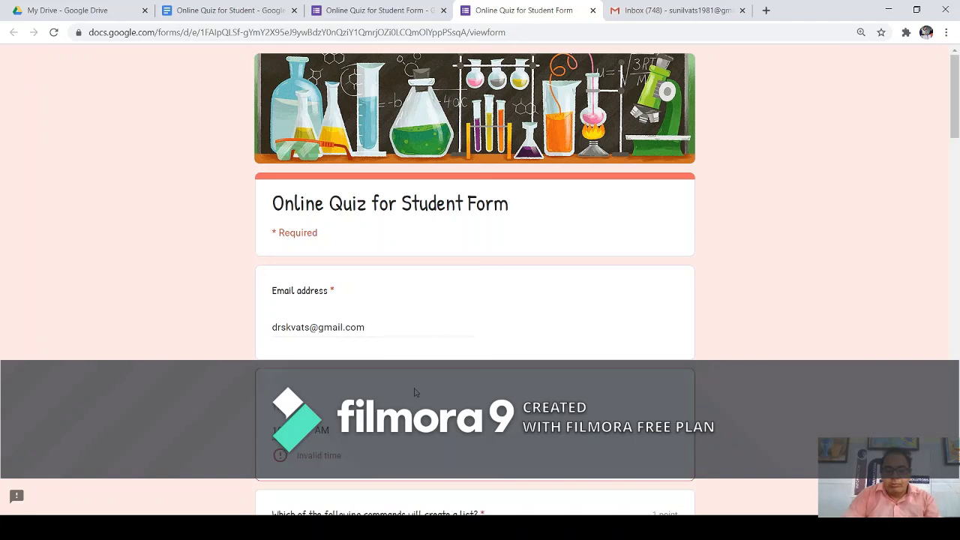
Choose the letter list for list("hello"), enter 1986 as the start year, and fill in the respondent's name.
{"action": "scroll", "coordinate": [459, 445], "scroll_direction": "down", "scroll_amount": 3}
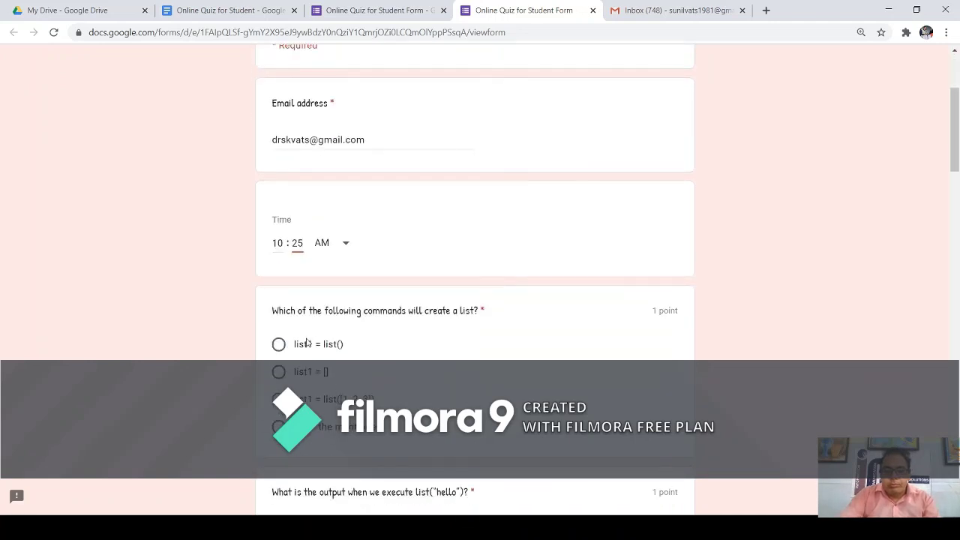
{"action": "scroll", "coordinate": [474, 277], "scroll_direction": "down", "scroll_amount": 3}
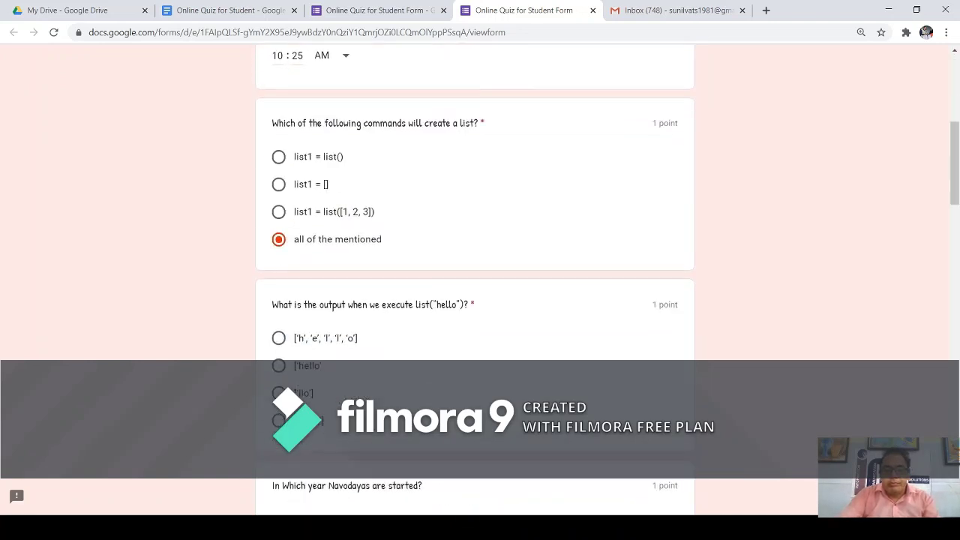
{"action": "left_click", "coordinate": [278, 338]}
{"action": "scroll", "coordinate": [278, 338], "scroll_direction": "down", "scroll_amount": 4}
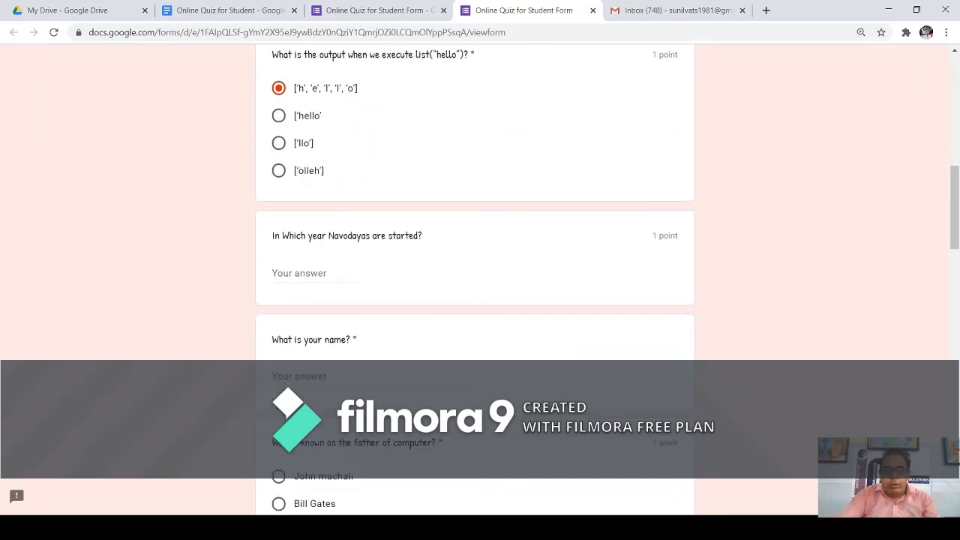
{"action": "left_click", "coordinate": [302, 273]}
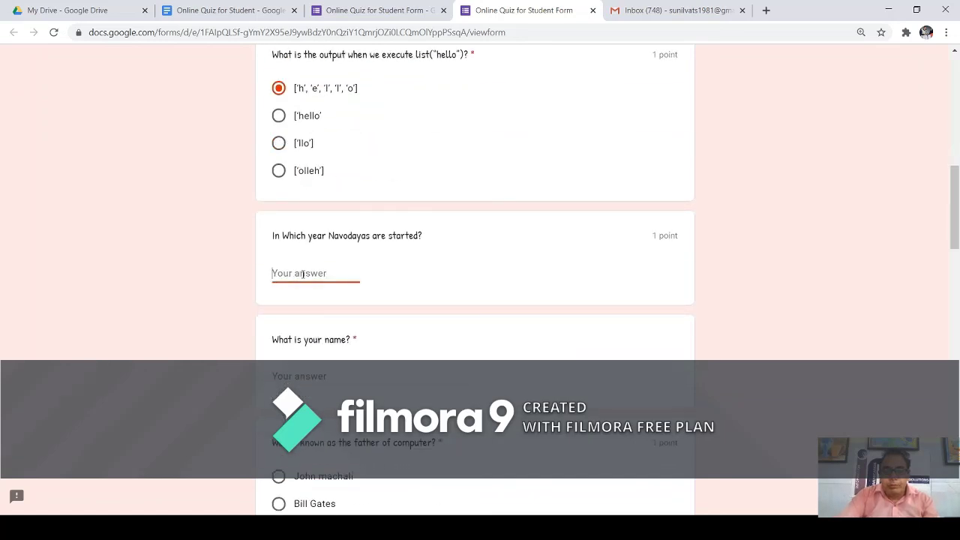
{"action": "type", "text": "1986"}
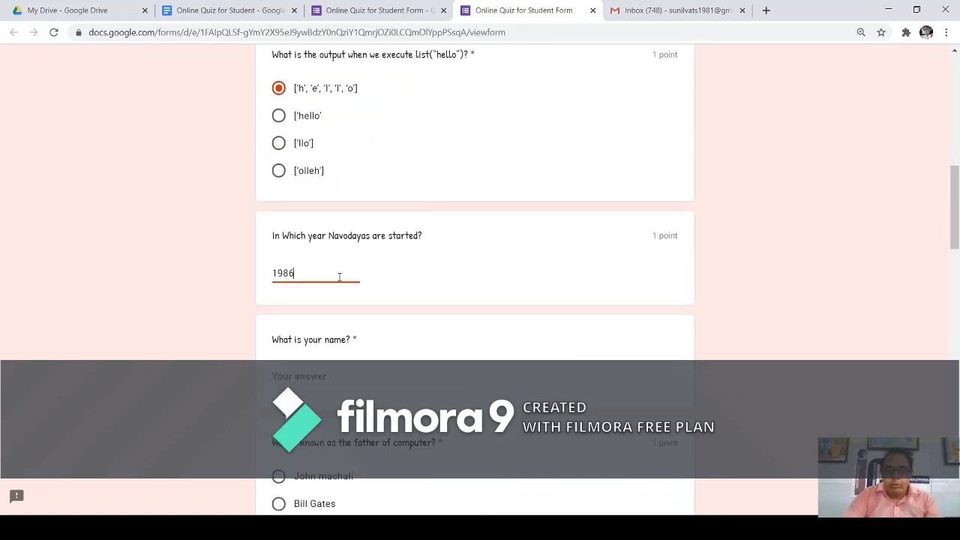
{"action": "left_click", "coordinate": [333, 373]}
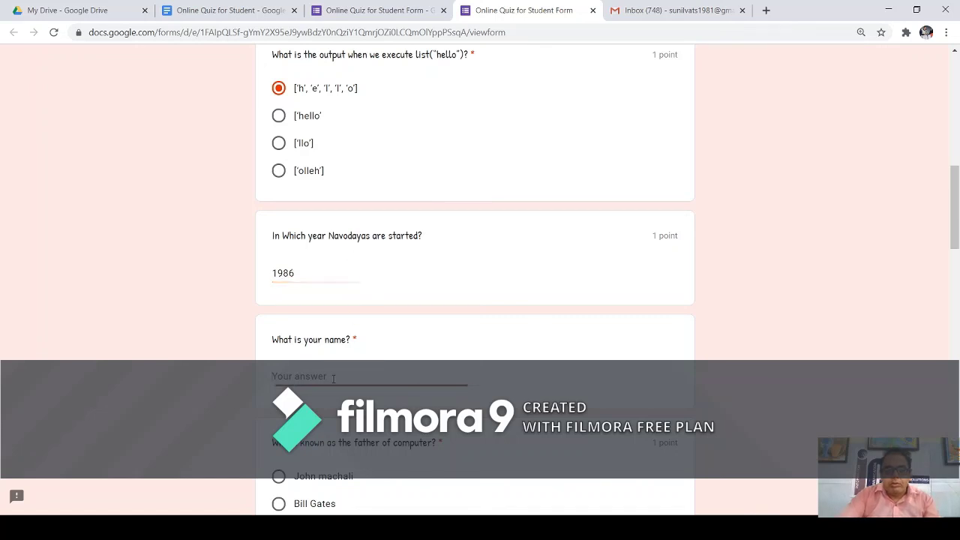
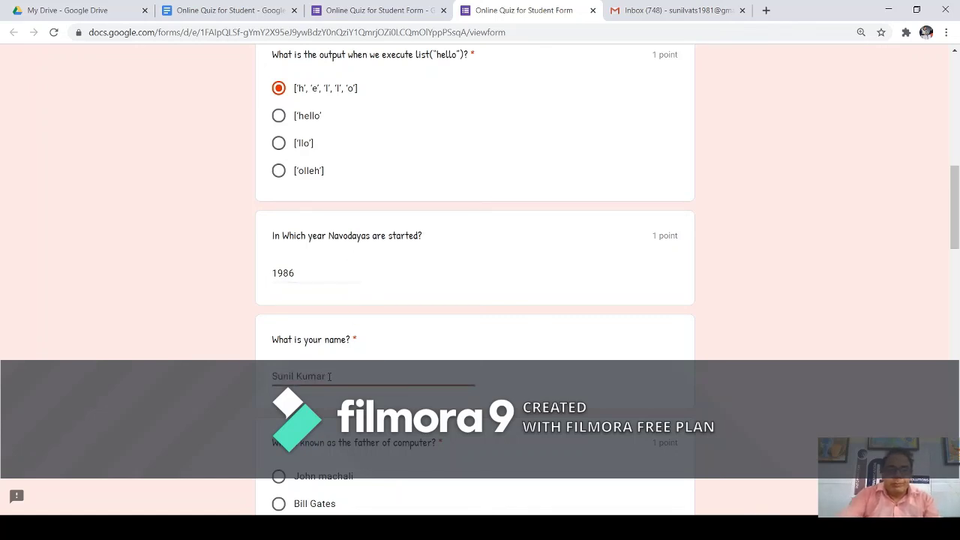
Answer: none of the above for father of computer, Sh. Narender Modi, 19, 'fdsfd', and All of the above.
{"action": "scroll", "coordinate": [333, 378], "scroll_direction": "down", "scroll_amount": 3}
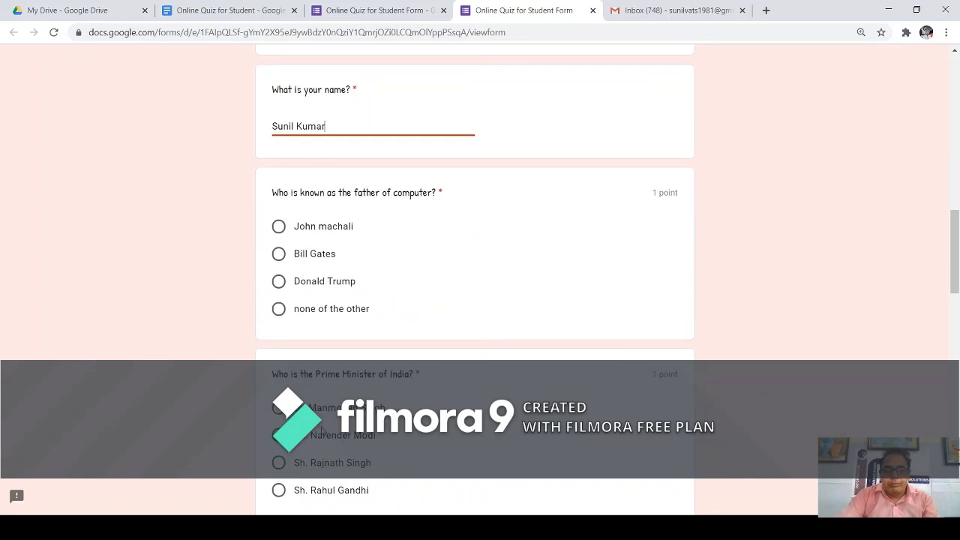
{"action": "left_click", "coordinate": [279, 309]}
{"action": "scroll", "coordinate": [279, 311], "scroll_direction": "down", "scroll_amount": 2}
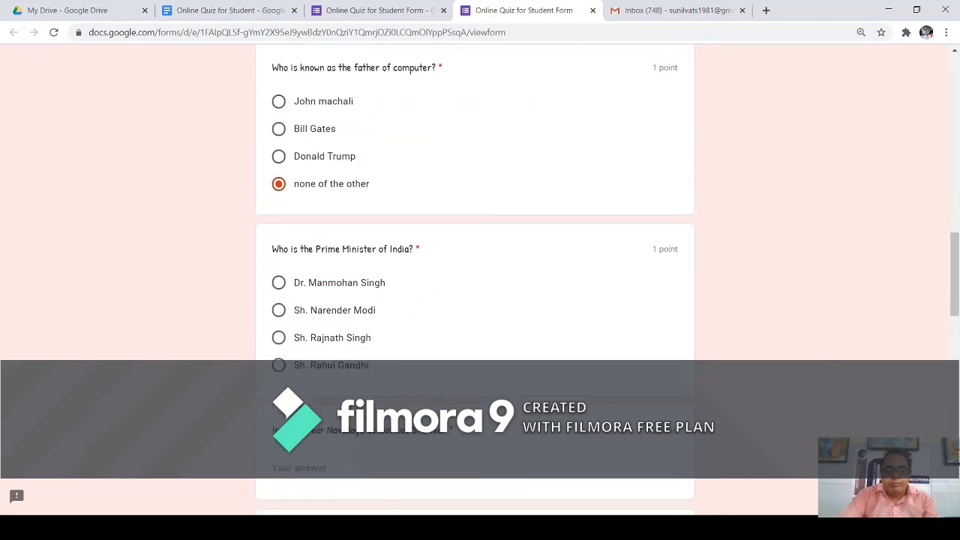
{"action": "left_click", "coordinate": [278, 311]}
{"action": "scroll", "coordinate": [303, 335], "scroll_direction": "down", "scroll_amount": 3}
{"action": "left_click", "coordinate": [320, 285]}
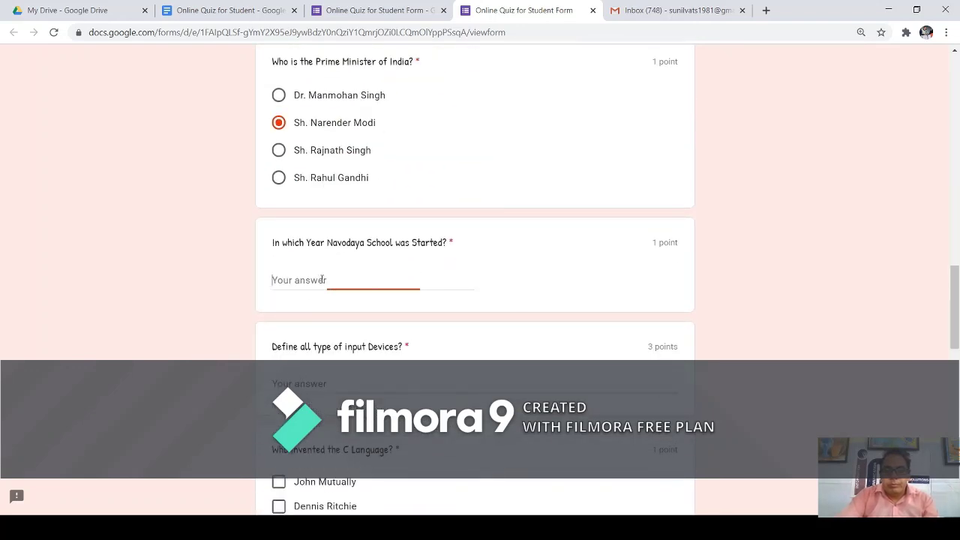
{"action": "type", "text": "1986"}
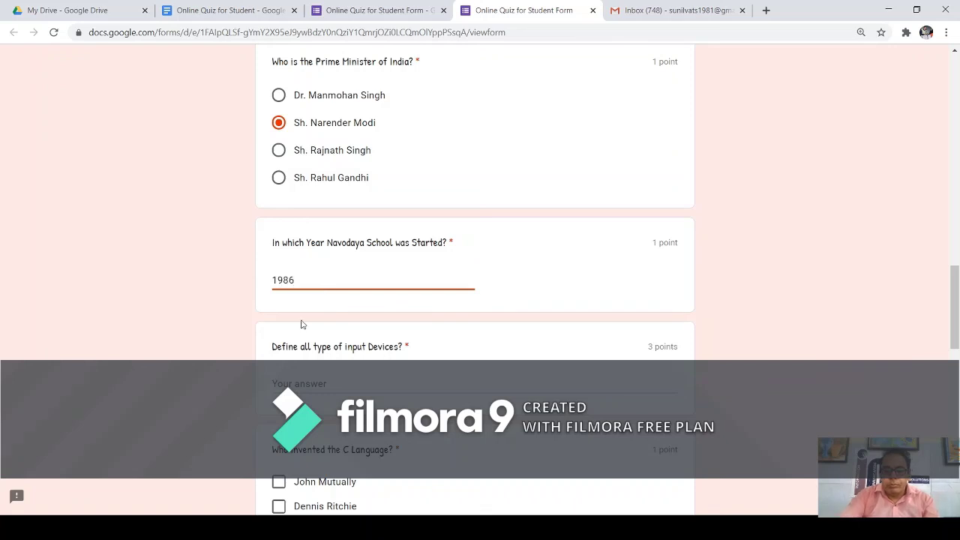
{"action": "left_click", "coordinate": [337, 388]}
{"action": "type", "text": "fds"}
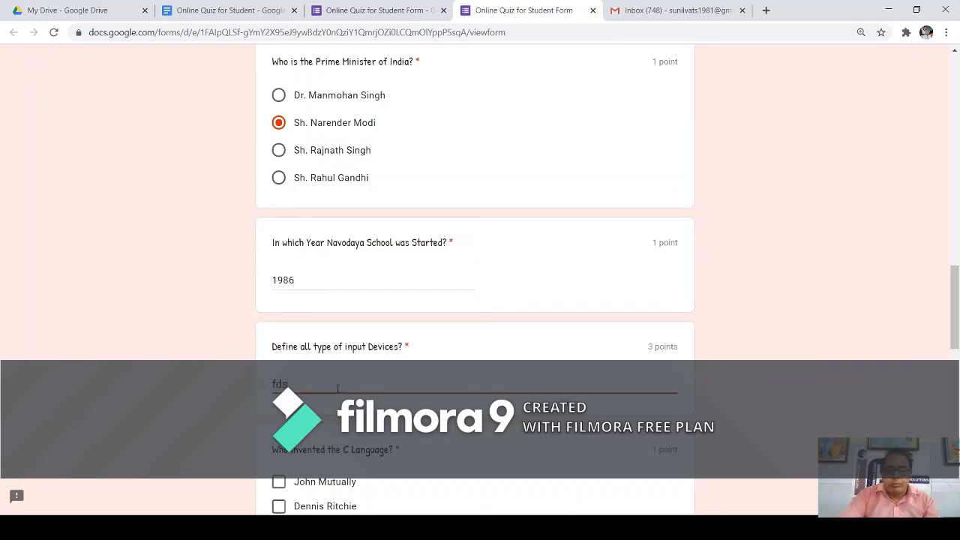
{"action": "type", "text": "fd"}
{"action": "scroll", "coordinate": [332, 442], "scroll_direction": "down", "scroll_amount": 2}
{"action": "left_click", "coordinate": [279, 430]}
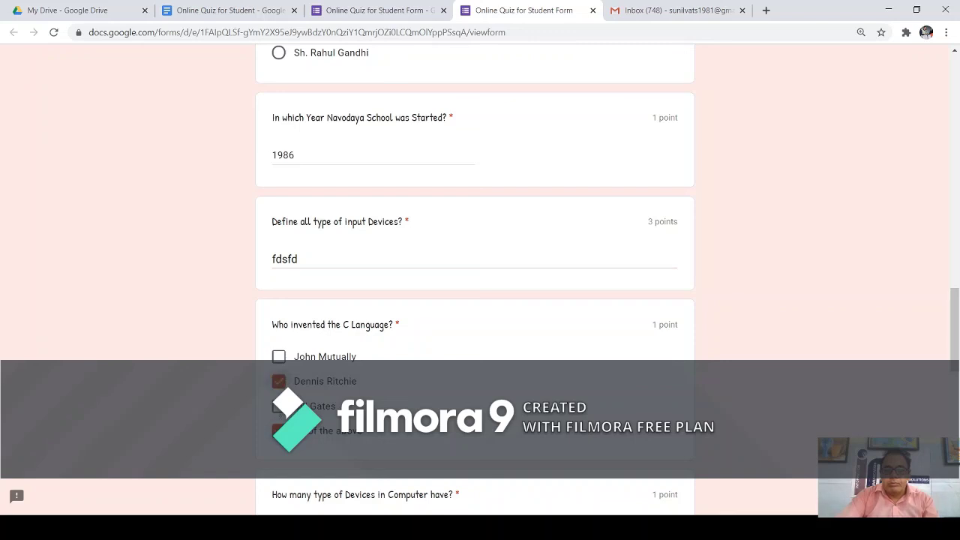
Answer Four for the Devices question and rate the experience 7 out of 10.
{"action": "scroll", "coordinate": [475, 278], "scroll_direction": "down", "scroll_amount": 4}
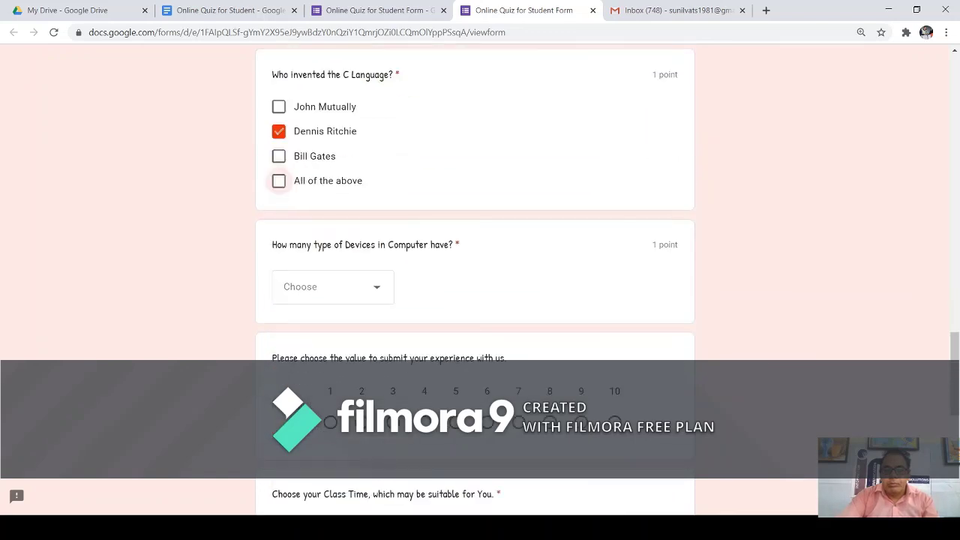
{"action": "left_click", "coordinate": [356, 298]}
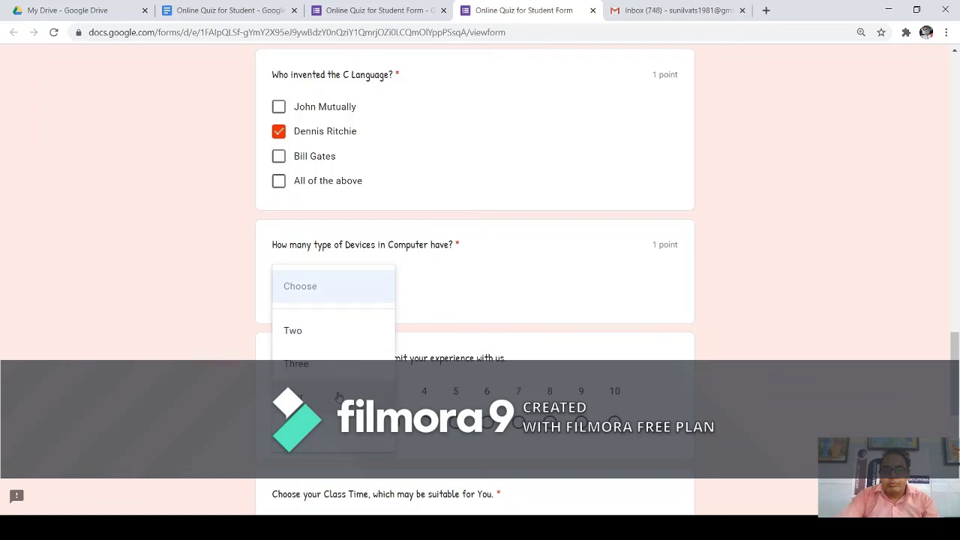
{"action": "left_click", "coordinate": [338, 402]}
{"action": "scroll", "coordinate": [450, 326], "scroll_direction": "down", "scroll_amount": 2}
{"action": "left_click", "coordinate": [518, 304]}
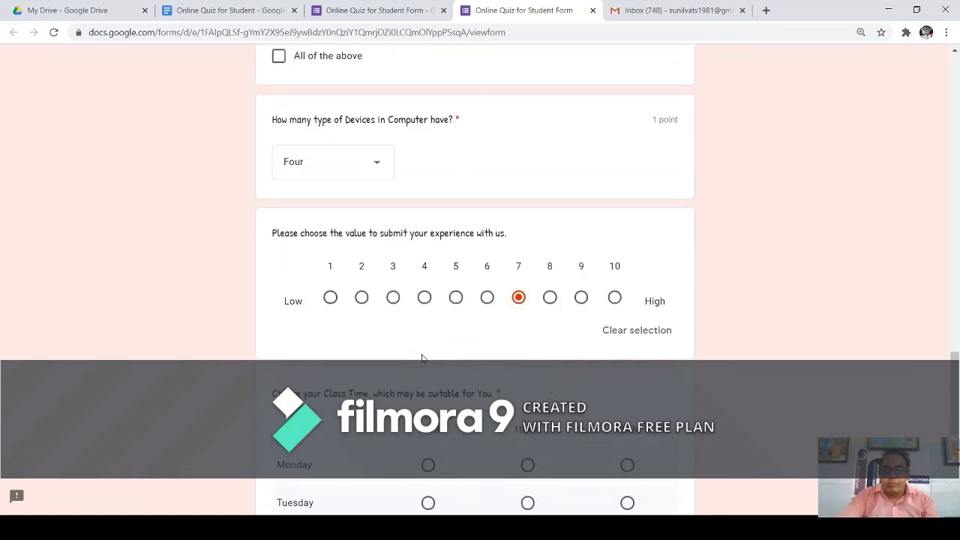
{"action": "scroll", "coordinate": [413, 362], "scroll_direction": "down", "scroll_amount": 3}
Pick class times Monday 9 AM, Tuesday and Friday 10 AM, enter birth date 09-07-2020, and submit.
{"action": "left_click", "coordinate": [429, 279]}
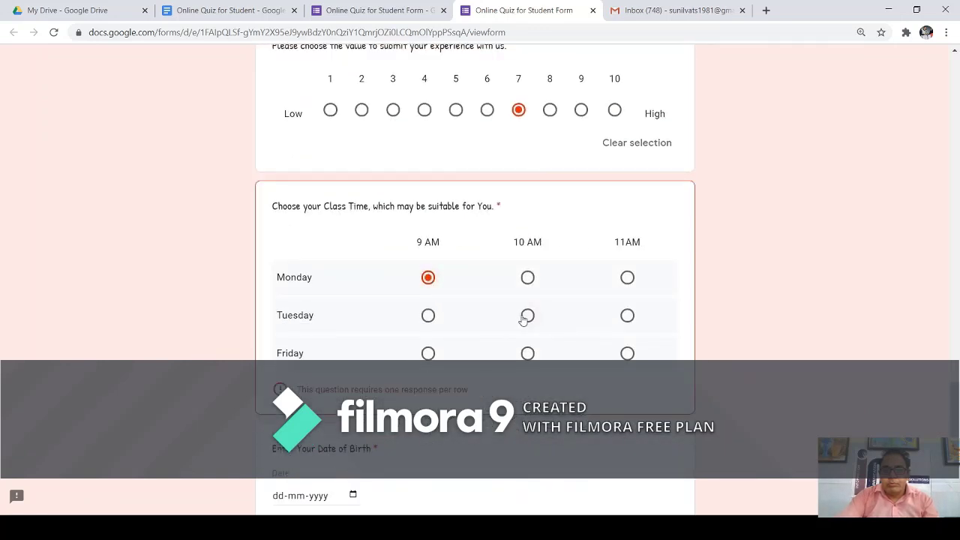
{"action": "left_click", "coordinate": [527, 316]}
{"action": "left_click", "coordinate": [528, 353]}
{"action": "scroll", "coordinate": [342, 337], "scroll_direction": "down", "scroll_amount": 3}
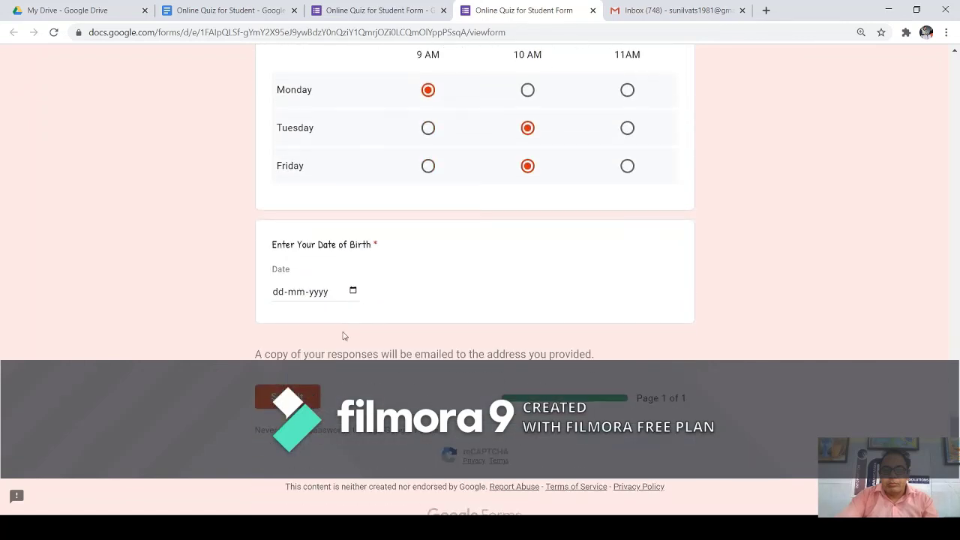
{"action": "left_click", "coordinate": [356, 292]}
{"action": "type", "text": "09072020"}
{"action": "scroll", "coordinate": [386, 309], "scroll_direction": "down", "scroll_amount": 1}
{"action": "left_click", "coordinate": [314, 367]}
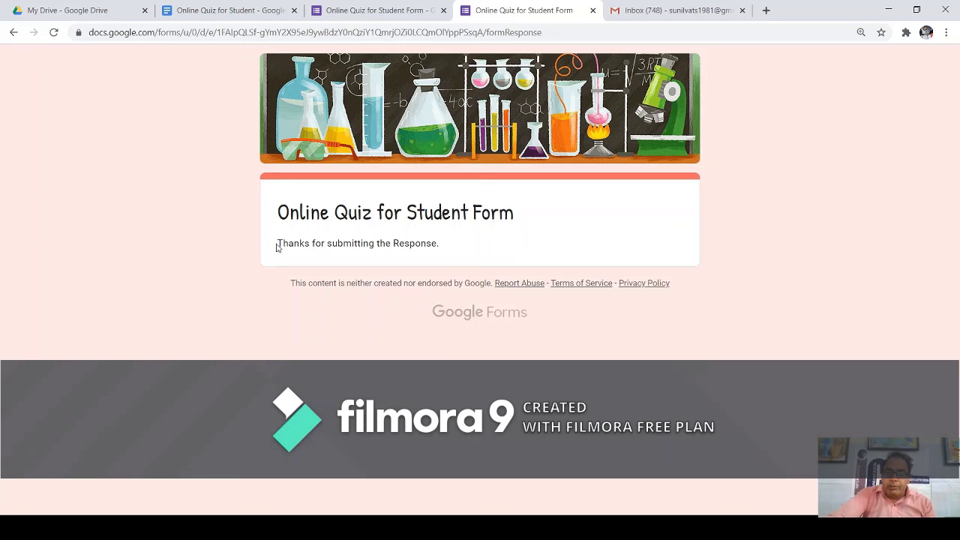
Highlight the 'Thanks for submitting the Response.' message, then return to the quiz editor tab.
{"action": "left_click_drag", "start_coordinate": [279, 243], "coordinate": [453, 256]}
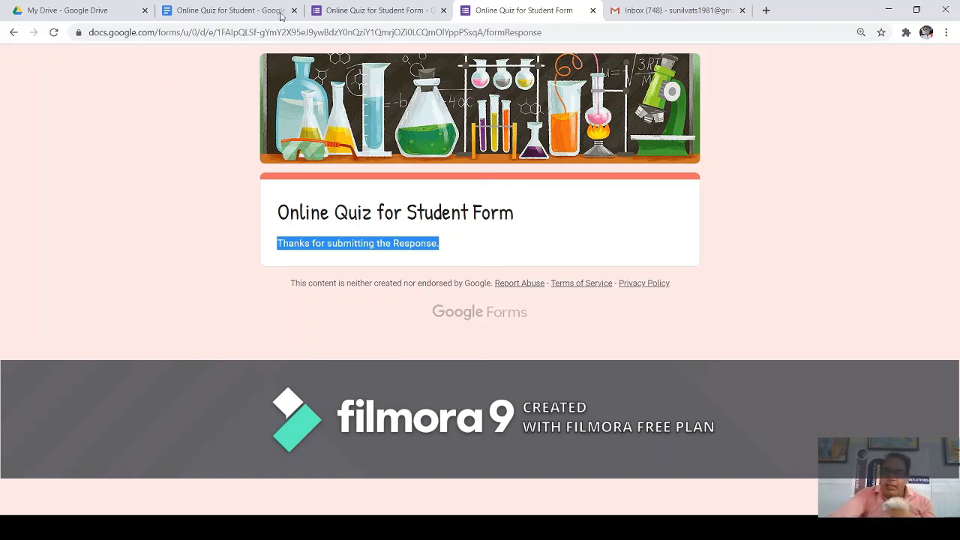
{"action": "left_click", "coordinate": [381, 13]}
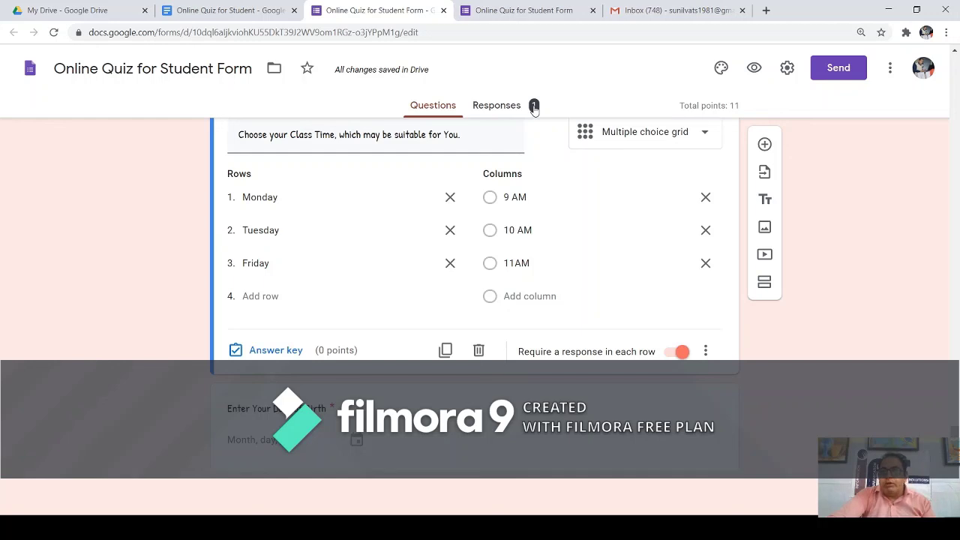
Open the Responses tab and review the 1 response, 8/11 average score, and per-question charts.
{"action": "left_click", "coordinate": [500, 109]}
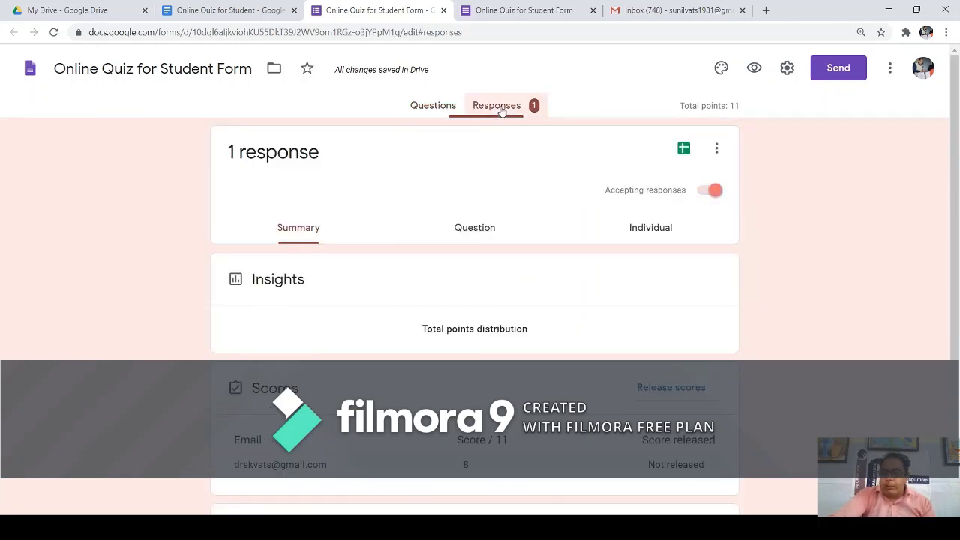
{"action": "scroll", "coordinate": [436, 157], "scroll_direction": "down", "scroll_amount": 2}
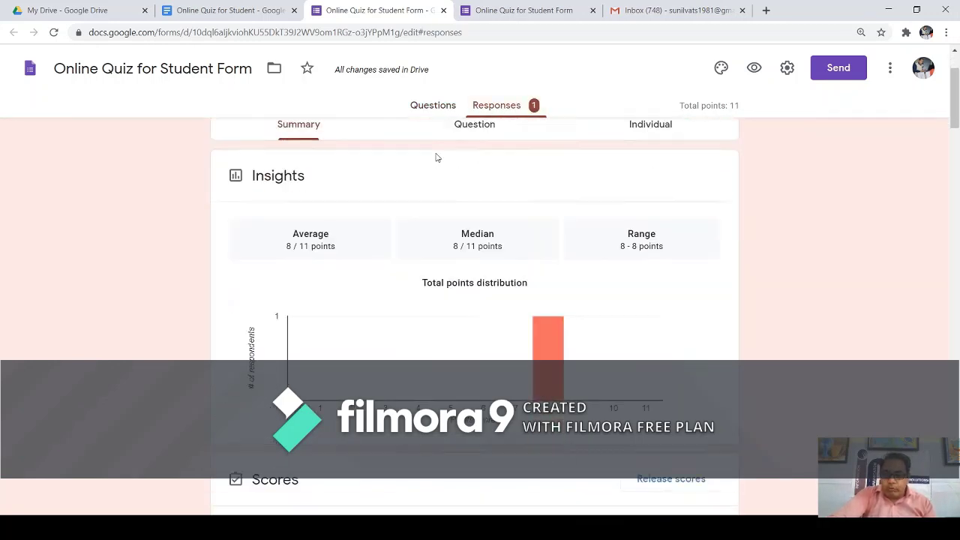
{"action": "scroll", "coordinate": [435, 157], "scroll_direction": "up", "scroll_amount": 2}
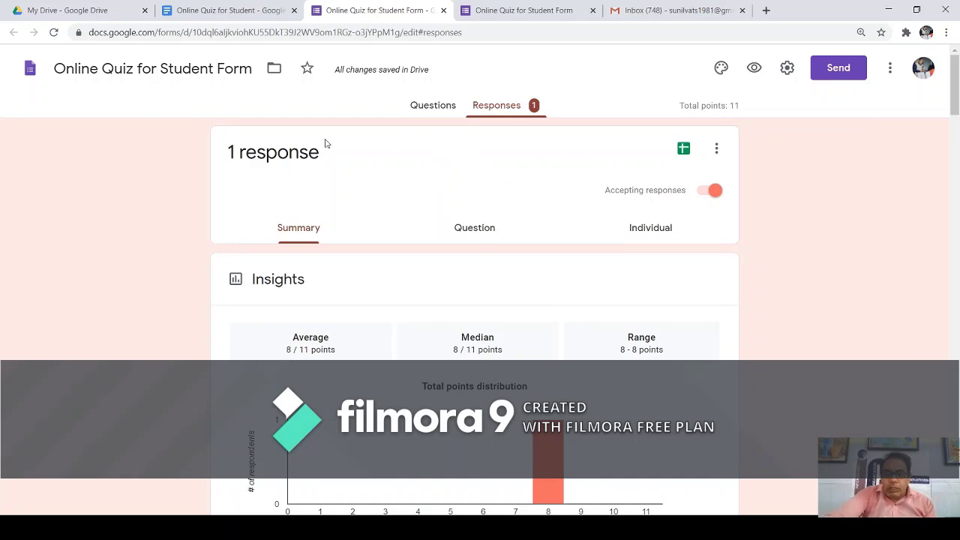
{"action": "left_click_drag", "start_coordinate": [238, 152], "coordinate": [289, 152]}
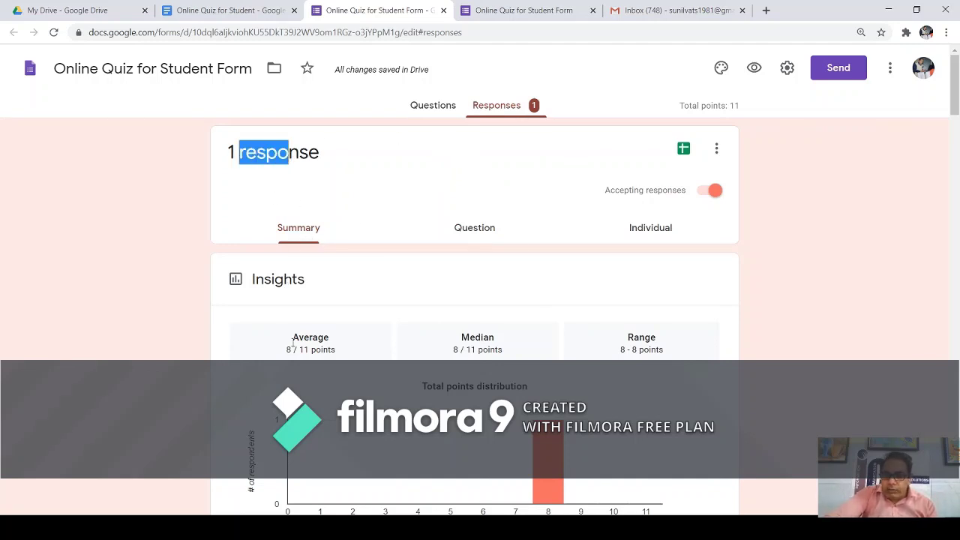
{"action": "left_click_drag", "start_coordinate": [299, 338], "coordinate": [283, 350]}
{"action": "scroll", "coordinate": [446, 363], "scroll_direction": "down", "scroll_amount": 2}
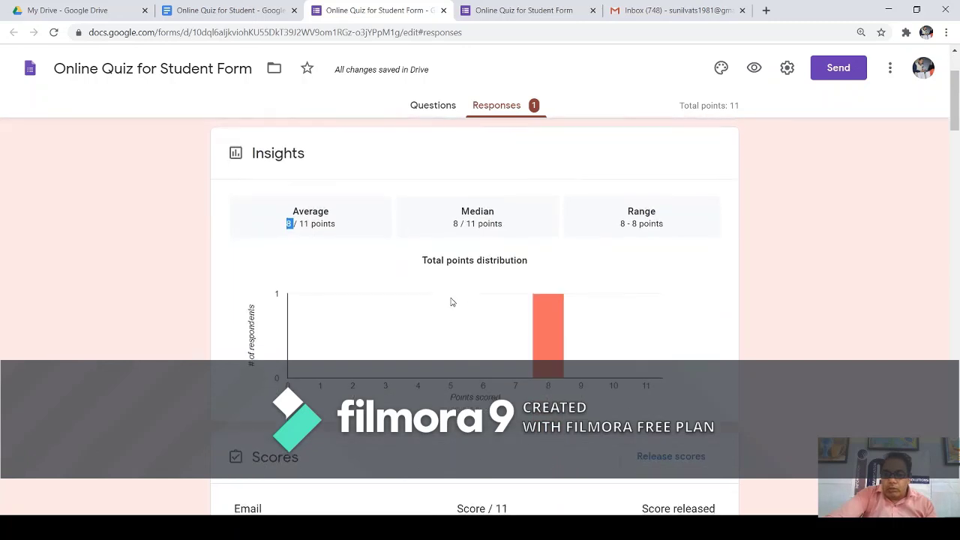
{"action": "scroll", "coordinate": [450, 296], "scroll_direction": "down", "scroll_amount": 3}
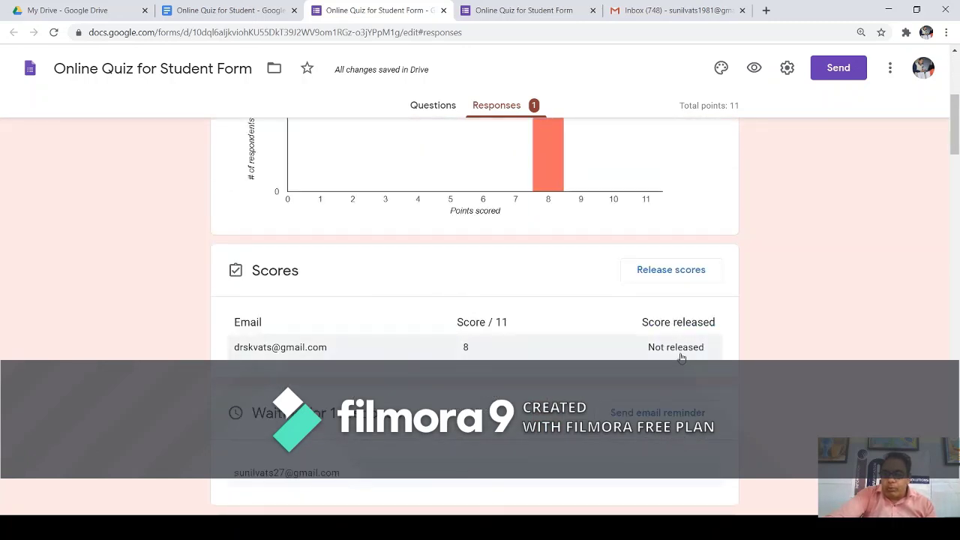
{"action": "scroll", "coordinate": [681, 357], "scroll_direction": "down", "scroll_amount": 2}
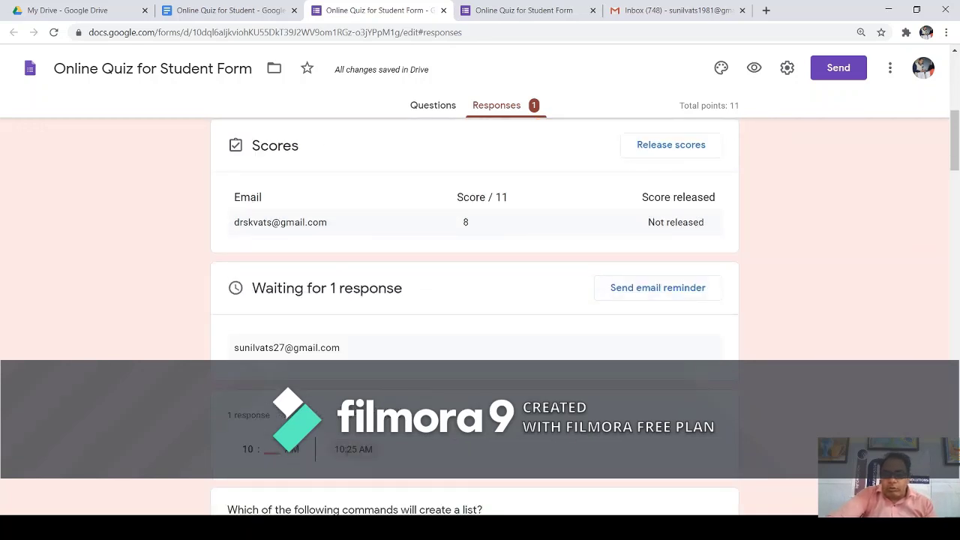
{"action": "scroll", "coordinate": [357, 373], "scroll_direction": "down", "scroll_amount": 3}
{"action": "scroll", "coordinate": [361, 338], "scroll_direction": "down", "scroll_amount": 2}
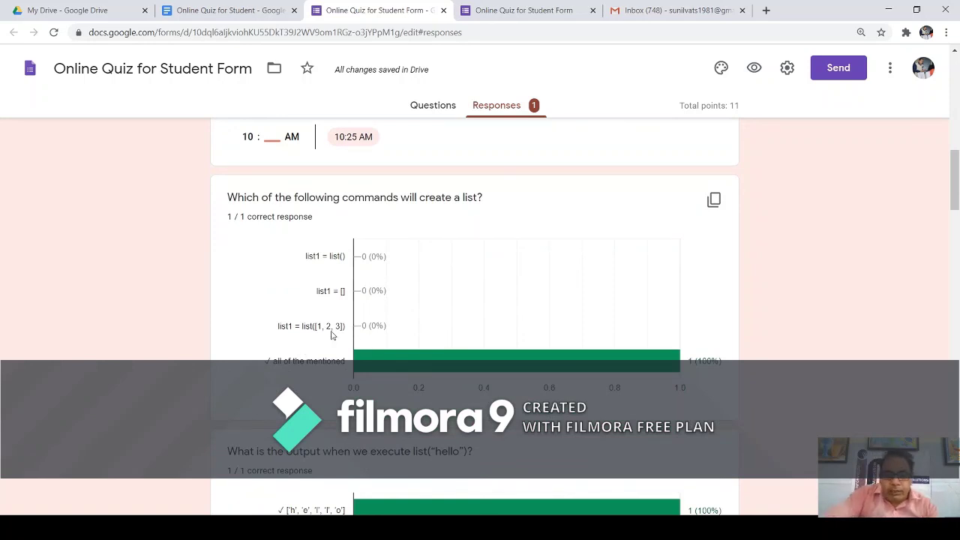
{"action": "scroll", "coordinate": [332, 335], "scroll_direction": "down", "scroll_amount": 7}
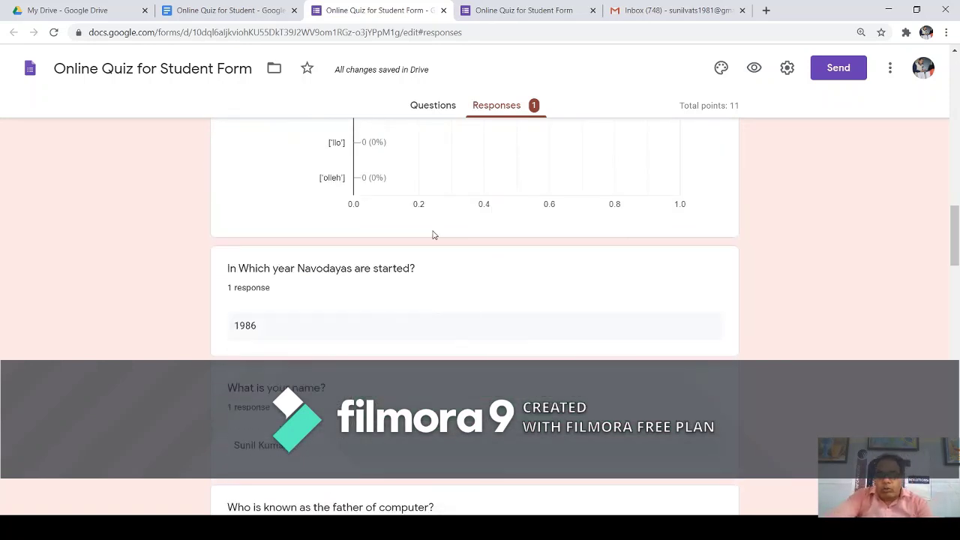
{"action": "scroll", "coordinate": [431, 237], "scroll_direction": "down", "scroll_amount": 3}
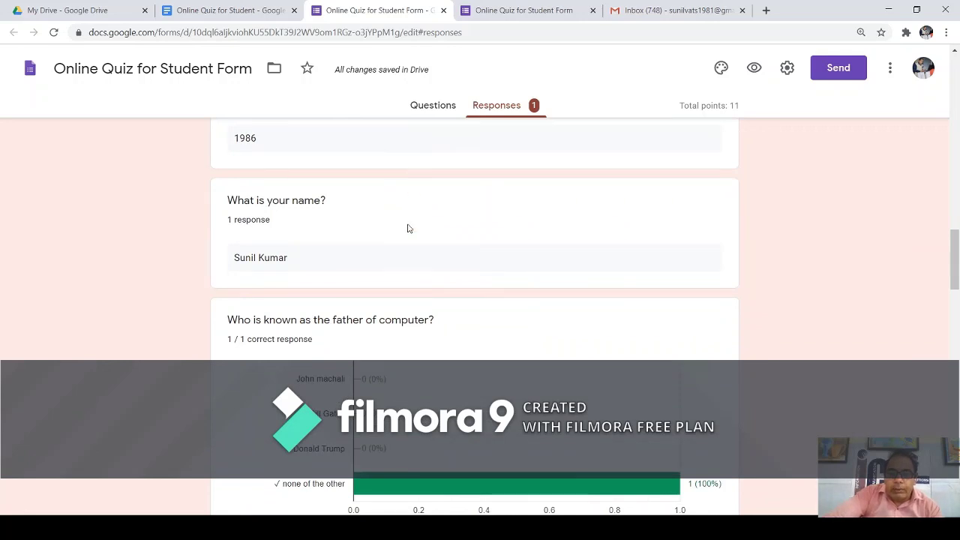
{"action": "scroll", "coordinate": [396, 222], "scroll_direction": "up", "scroll_amount": 1}
{"action": "scroll", "coordinate": [390, 210], "scroll_direction": "down", "scroll_amount": 6}
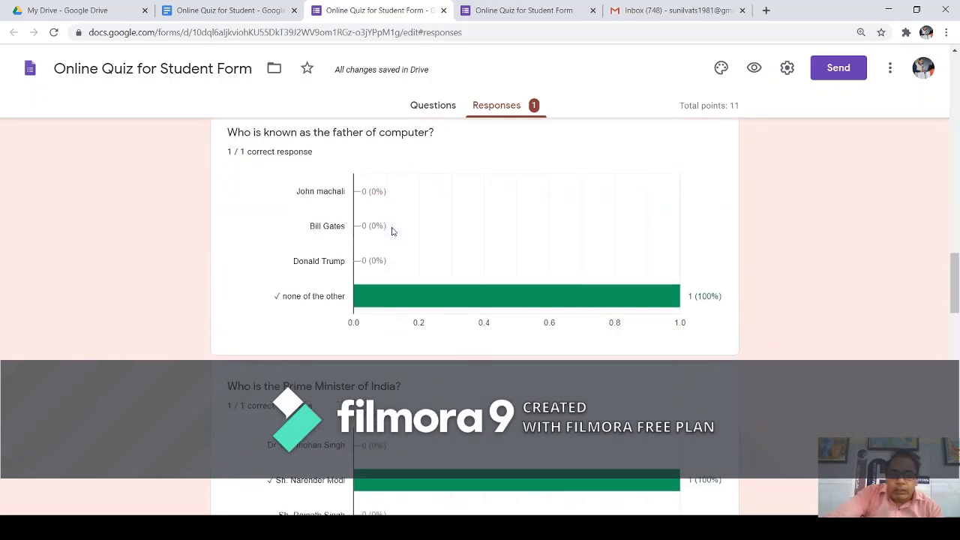
{"action": "scroll", "coordinate": [393, 231], "scroll_direction": "down", "scroll_amount": 5}
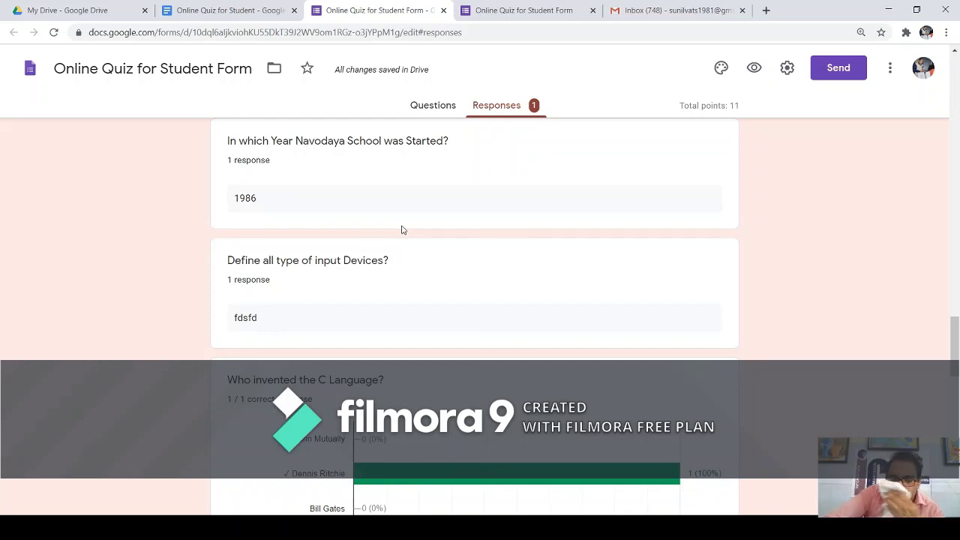
{"action": "scroll", "coordinate": [399, 230], "scroll_direction": "down", "scroll_amount": 3}
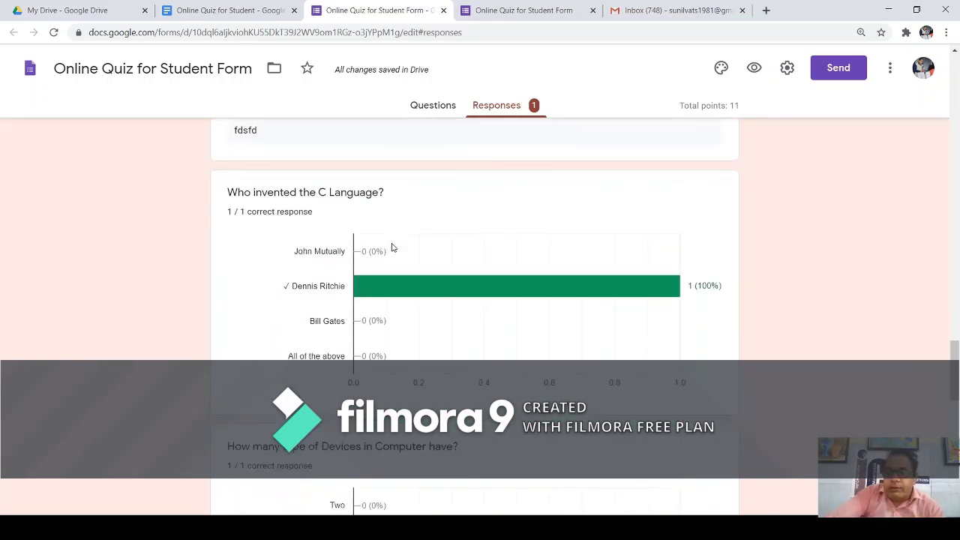
{"action": "scroll", "coordinate": [399, 231], "scroll_direction": "down", "scroll_amount": 2}
{"action": "scroll", "coordinate": [399, 231], "scroll_direction": "down", "scroll_amount": 4}
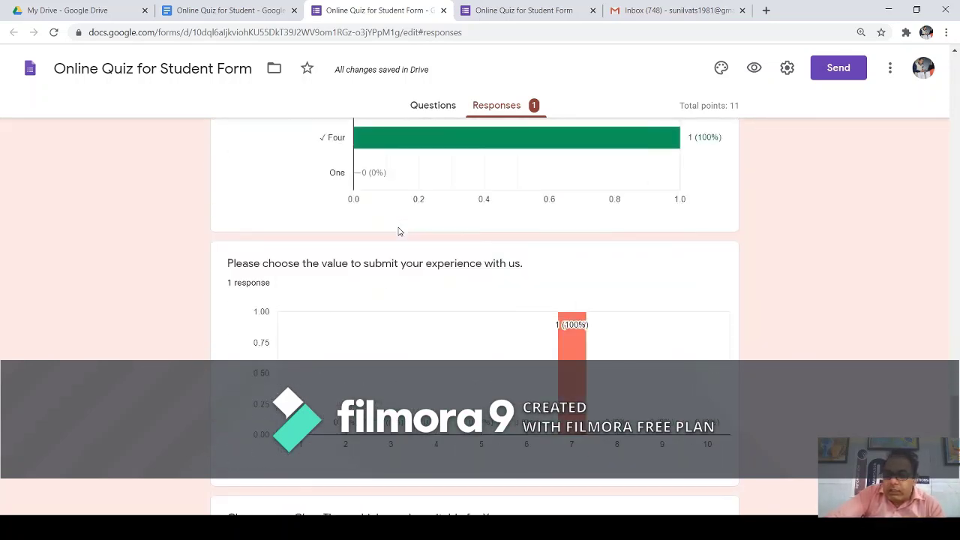
{"action": "scroll", "coordinate": [509, 275], "scroll_direction": "down", "scroll_amount": 5}
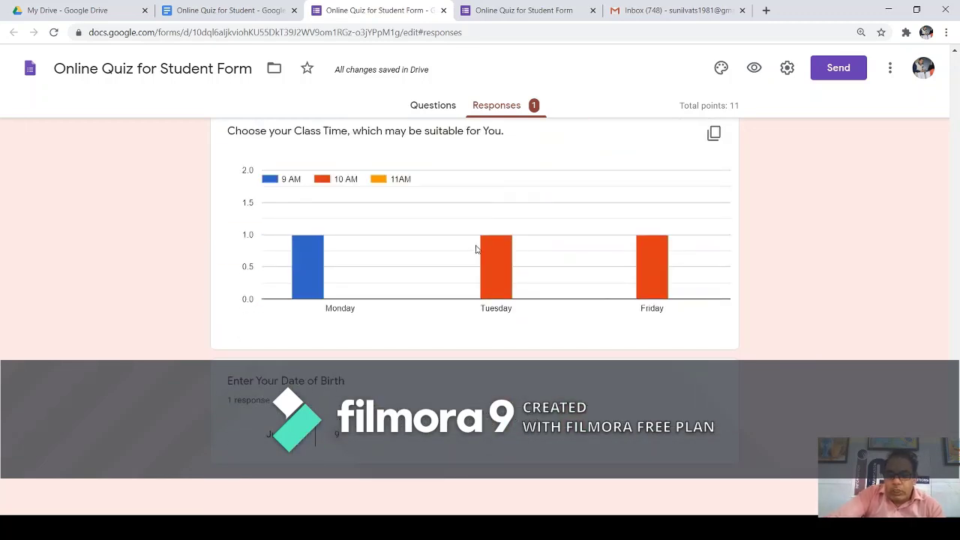
{"action": "scroll", "coordinate": [463, 342], "scroll_direction": "up", "scroll_amount": 8}
{"action": "scroll", "coordinate": [405, 307], "scroll_direction": "up", "scroll_amount": 8}
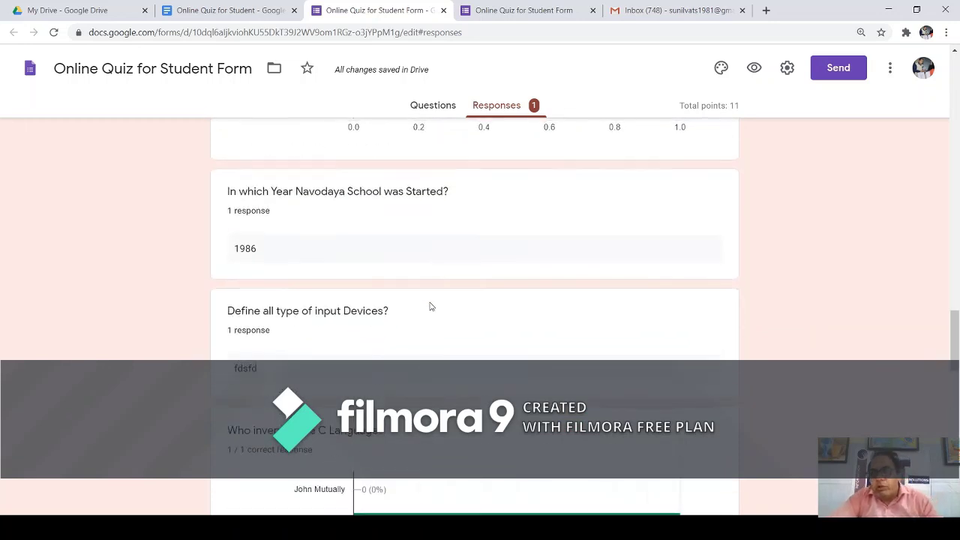